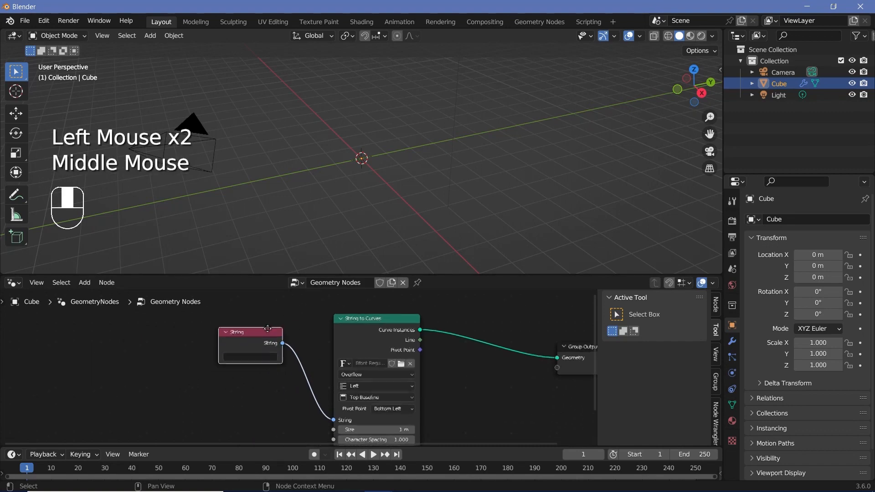
Enter "Deayan" as the text in the String node.
scroll(231, 351, up, 2)
click(236, 352)
text(Deayan)
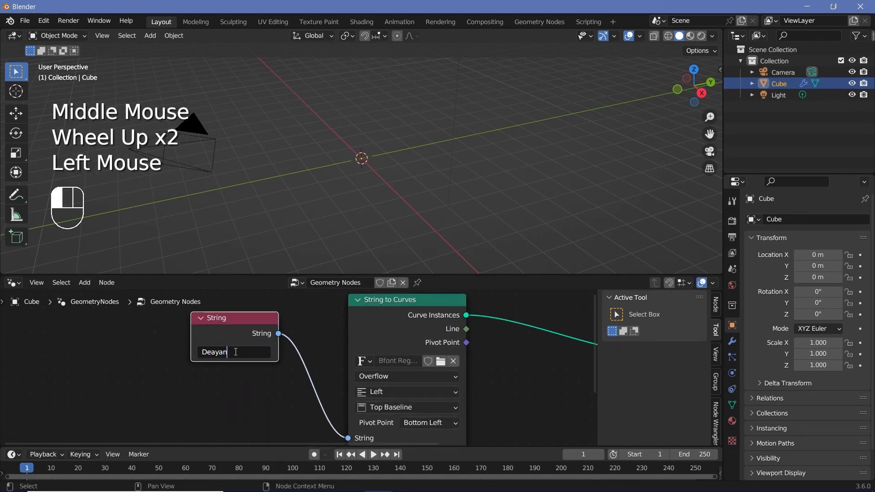
key(Return)
Align the String to Curves text to Center horizontally and Middle vertically.
middle_drag(360, 255, 420, 212)
scroll(441, 149, up, 2)
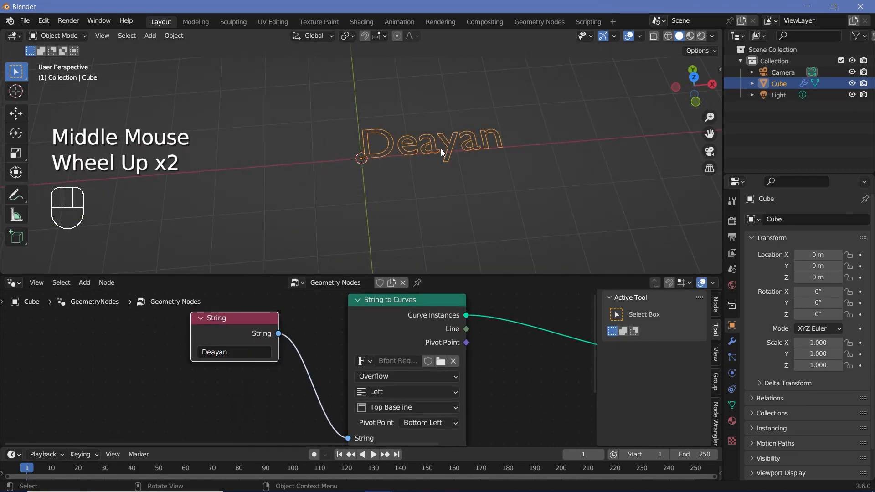
shift+middle_drag(441, 148, 375, 152)
scroll(452, 179, up, 2)
middle_drag(375, 328, 376, 373)
scroll(376, 372, up, 2)
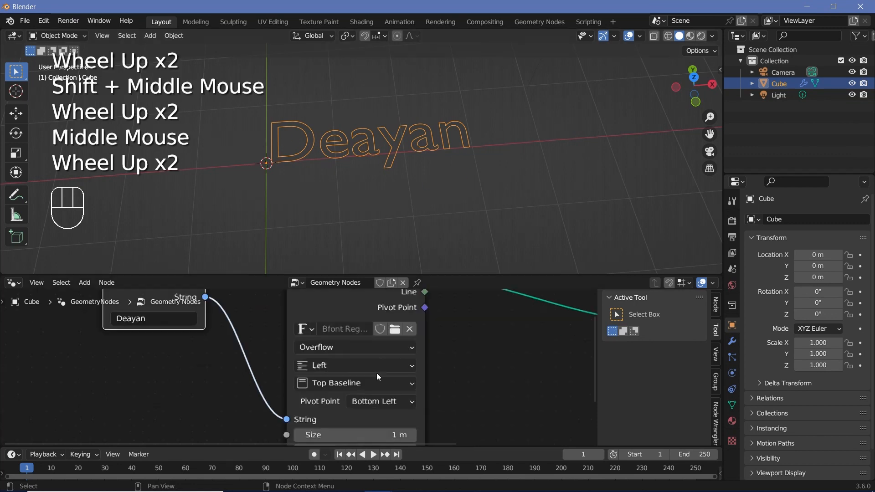
click(372, 369)
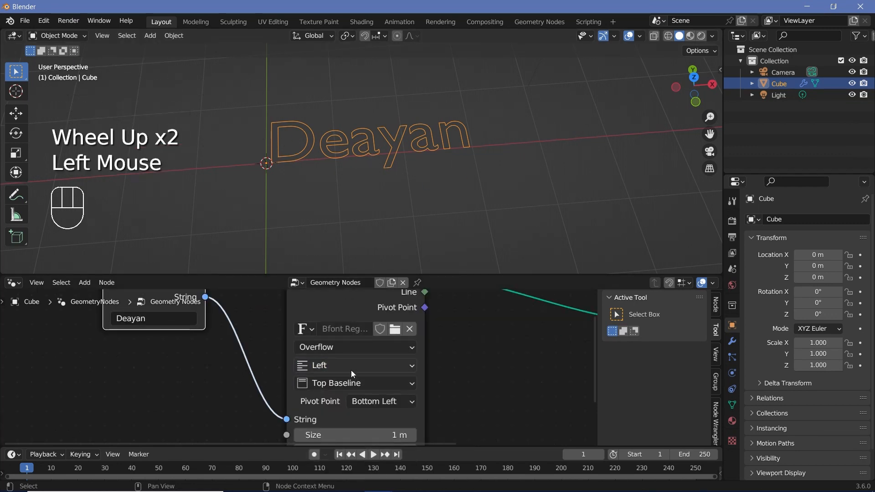
drag(351, 370, 336, 334)
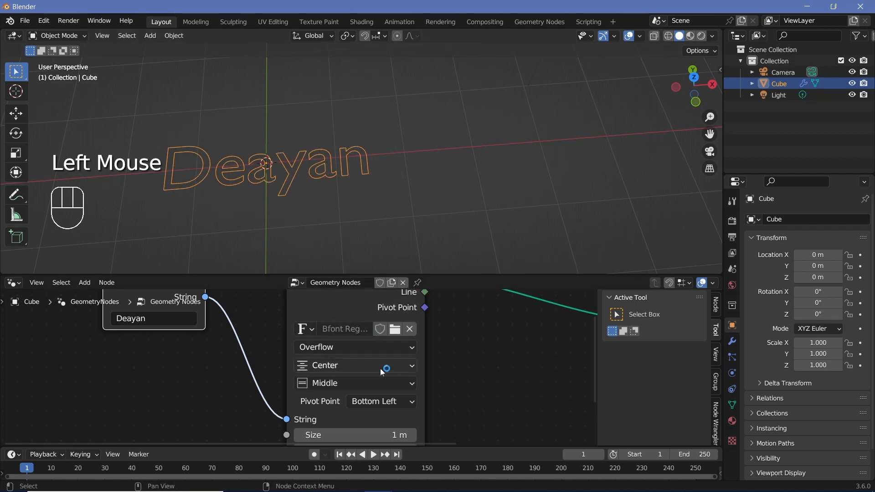
Find the rounded Arial bold font in the Windows fonts folder and load ARLRDBD.TTF into the String to Curves node.
click(396, 333)
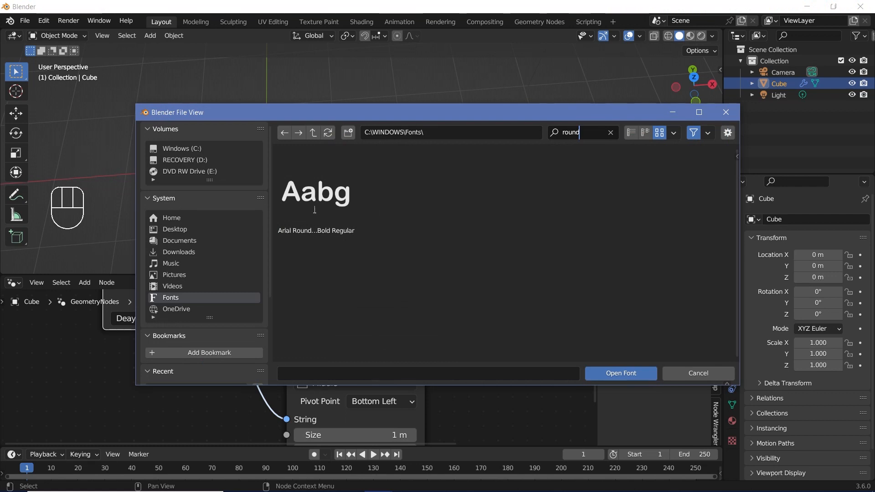
click(294, 158)
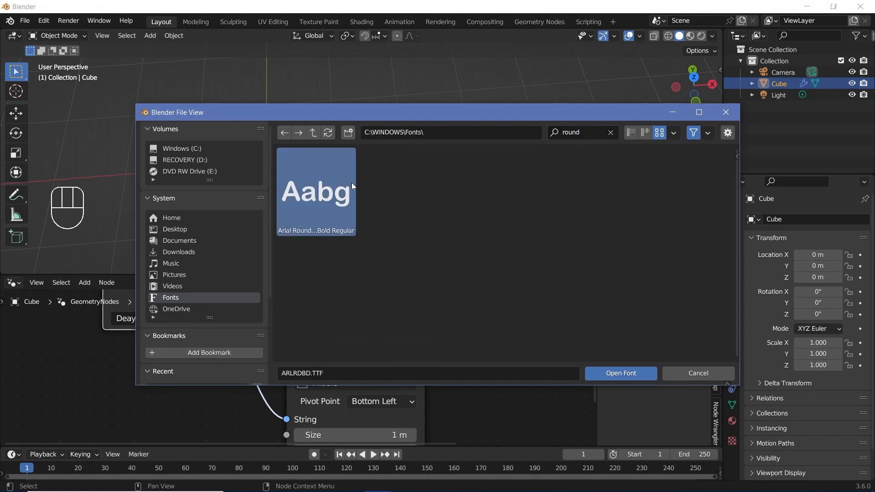
click(614, 373)
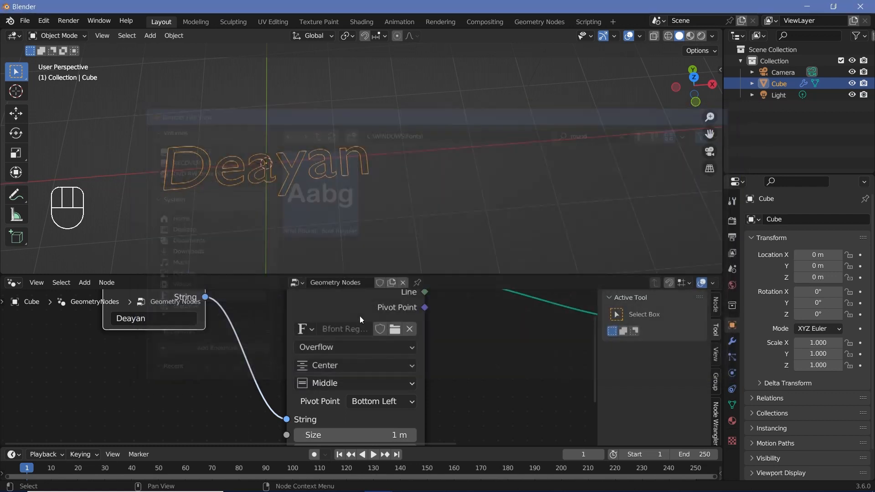
scroll(242, 132, up, 8)
shift+middle_drag(250, 150, 287, 161)
scroll(337, 164, up, 4)
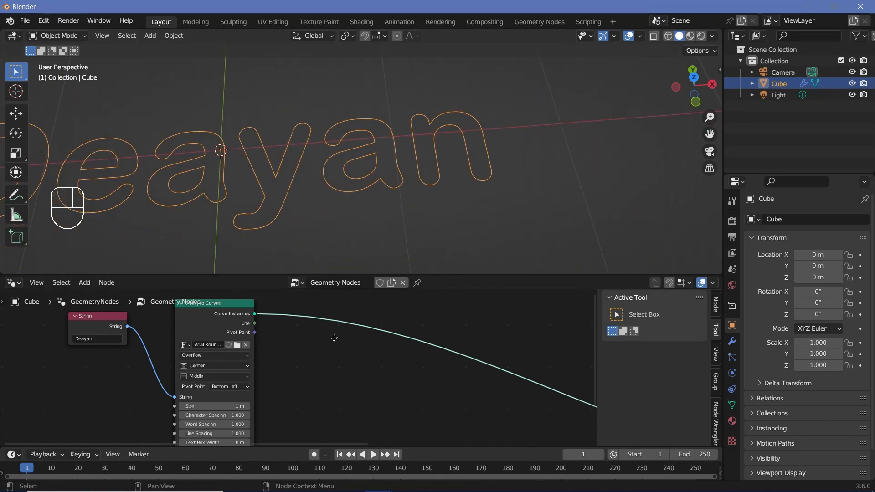
Hide the viewport overlays to examine the text without them, and show them again.
middle_drag(334, 336, 252, 315)
key(shift+a)
click(291, 263)
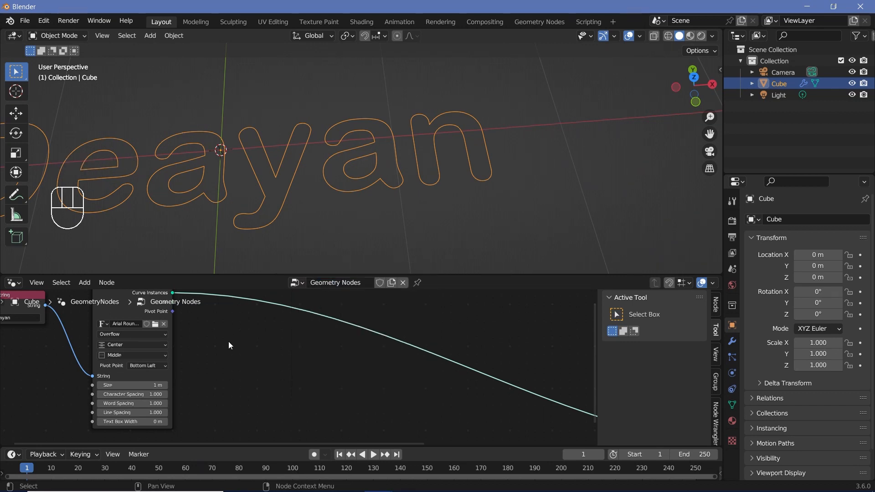
click(628, 36)
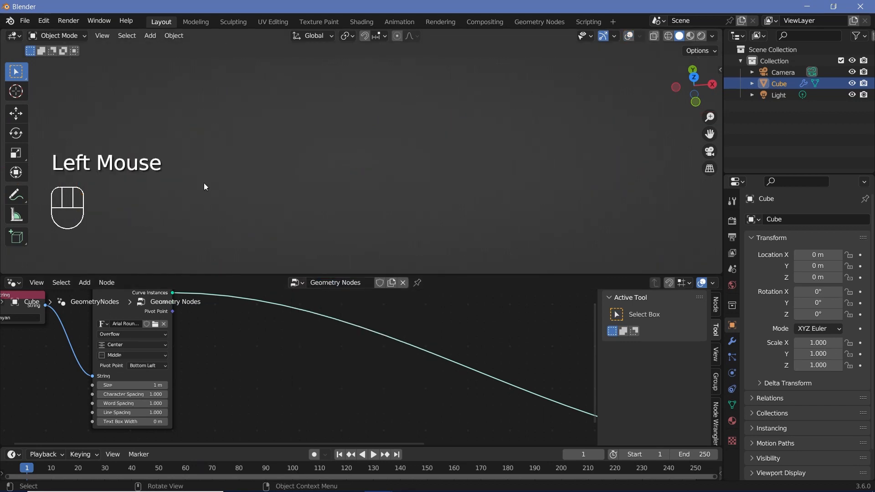
click(628, 36)
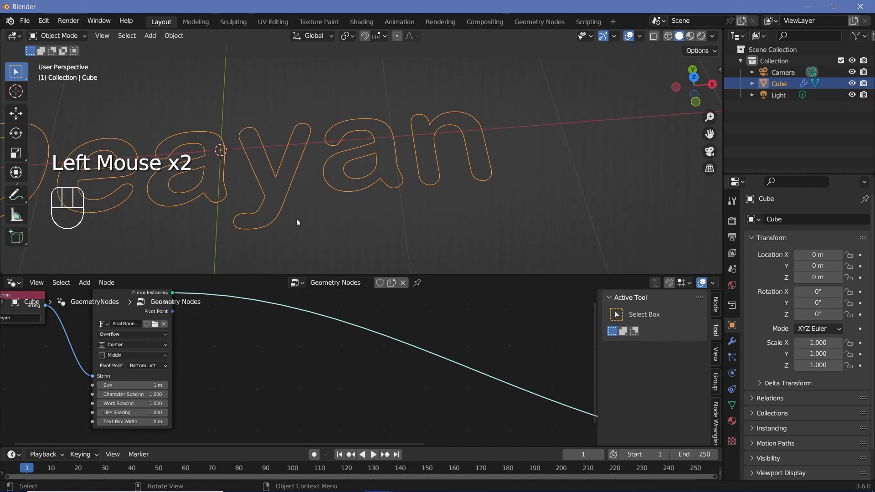
Add a Curve to Mesh node on the link between String to Curves and Group Output.
key(shift+a)
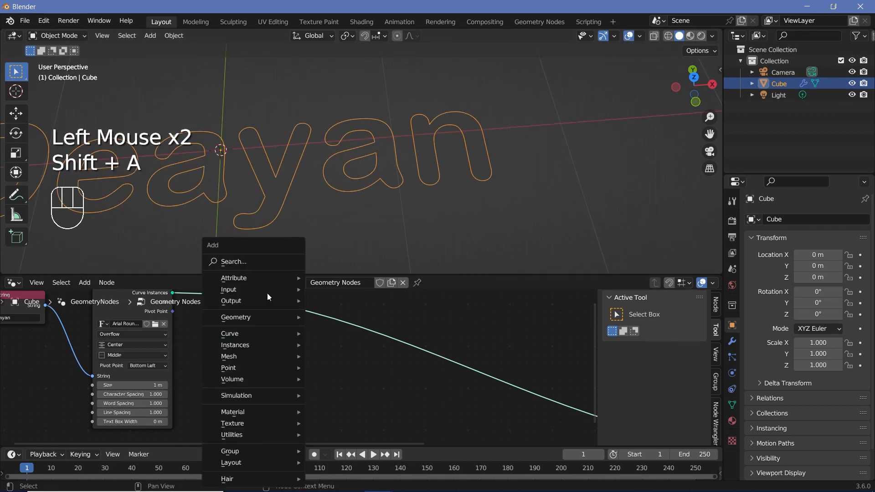
click(254, 258)
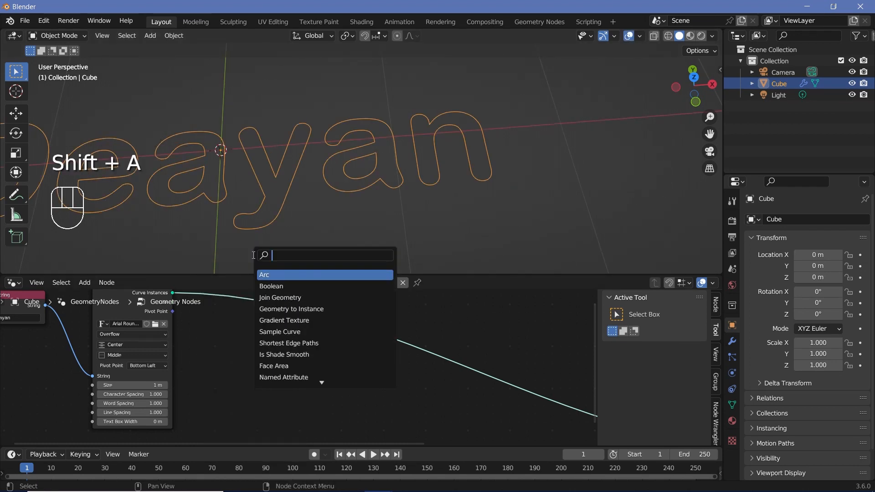
text(c)
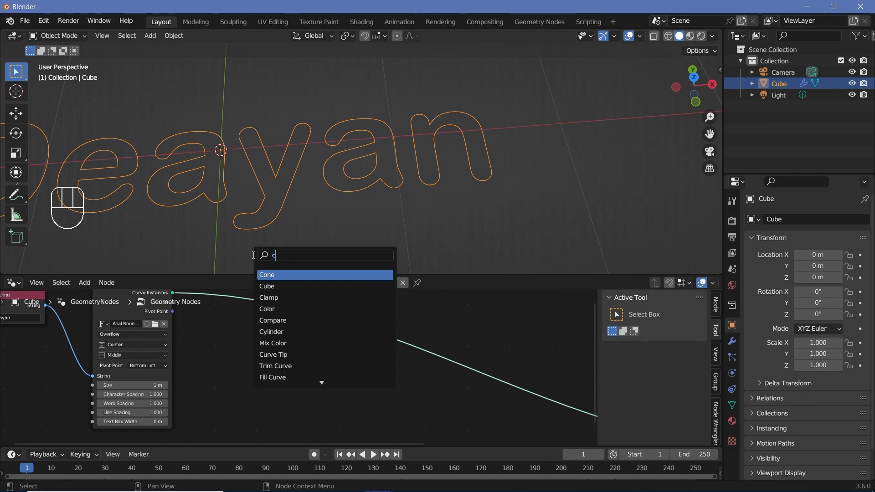
text(urve to mesh)
key(Return)
click(298, 377)
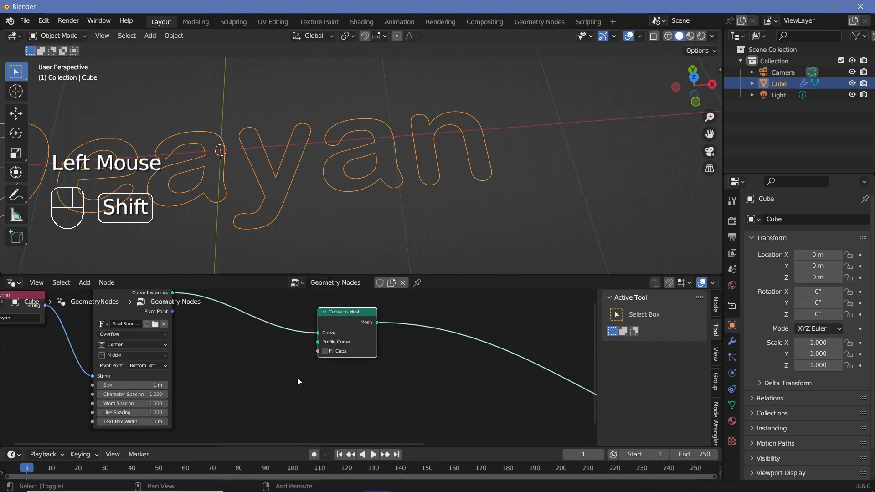
Add a Curve Circle node and connect its curve to the Profile Curve input of Curve to Mesh.
key(shift+a)
click(253, 257)
text(curve circle)
key(Return)
click(239, 353)
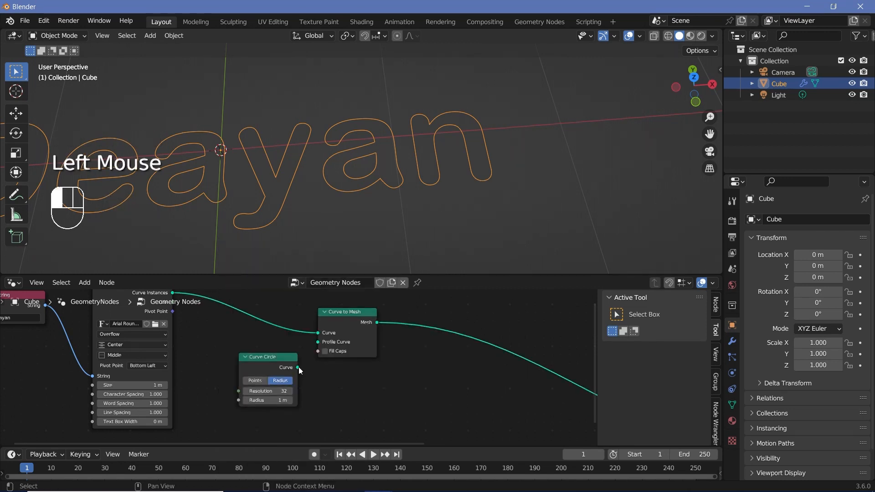
drag(298, 368, 318, 342)
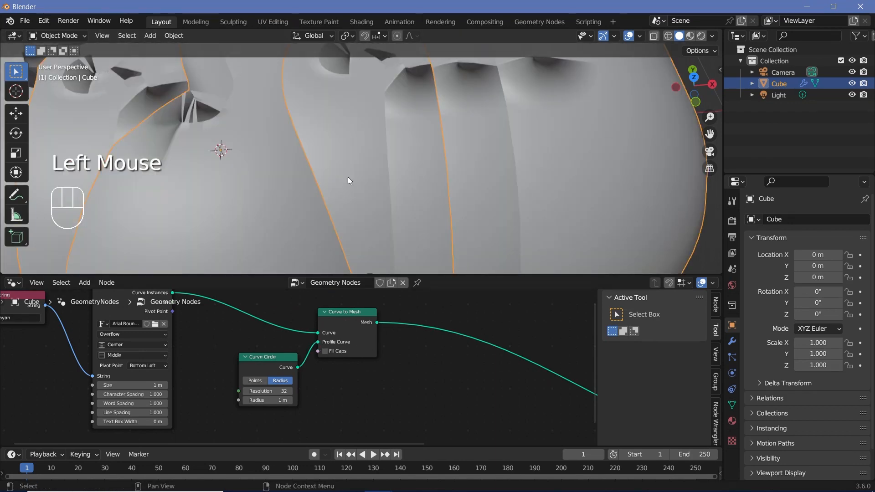
Set the Curve Circle radius to 0.01 m.
scroll(350, 181, down, 2)
scroll(282, 402, up, 4)
middle_drag(283, 401, 321, 366)
scroll(321, 366, up, 2)
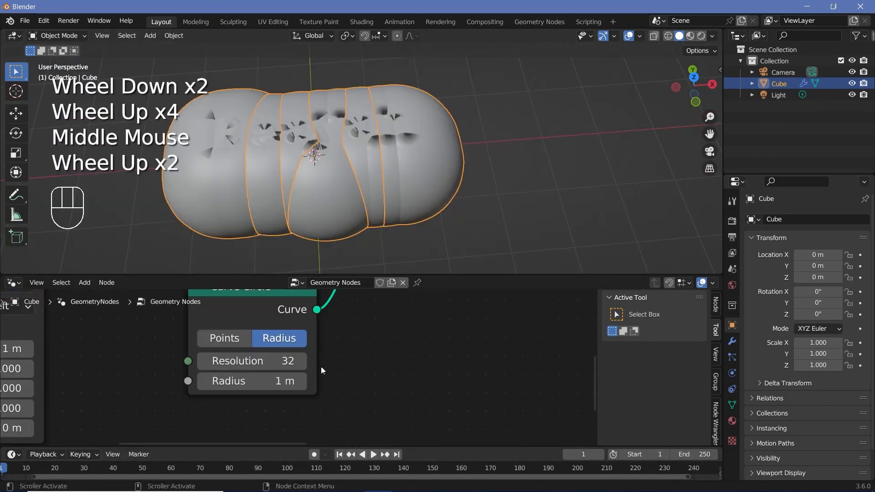
click(269, 381)
text(0.01)
key(Return)
scroll(292, 182, up, 4)
shift+middle_drag(291, 182, 340, 174)
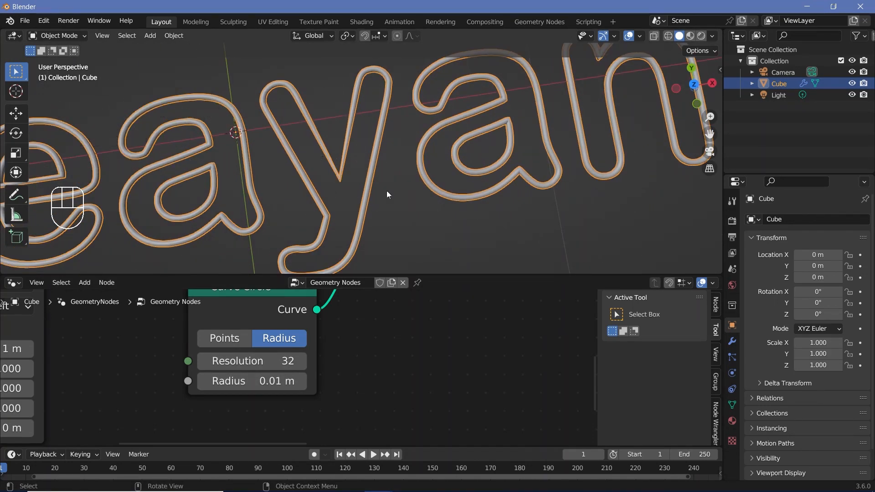
Insert a Resample Curve node between String to Curves and Curve to Mesh.
scroll(130, 402, down, 2)
middle_drag(130, 384, 210, 433)
middle_drag(152, 317, 206, 390)
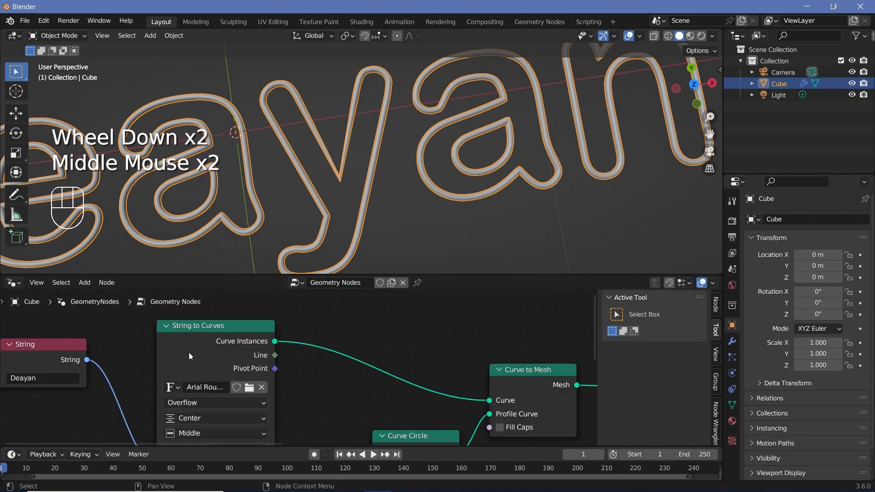
click(233, 357)
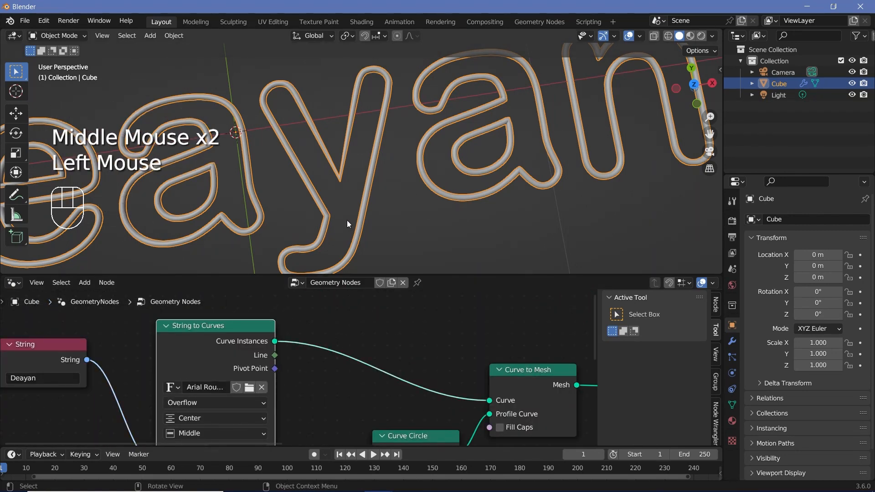
shift+middle_drag(347, 222, 420, 255)
middle_drag(408, 333, 392, 317)
key(shift+a)
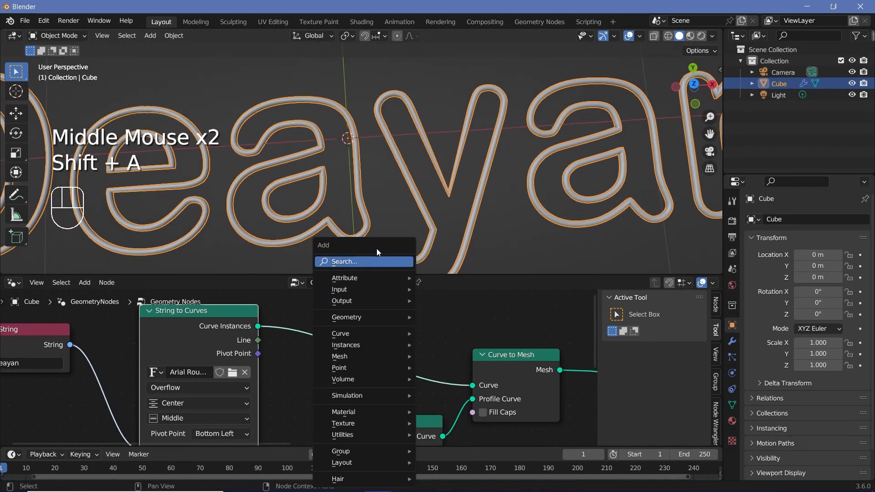
click(382, 260)
text(res)
key(Return)
click(309, 305)
Raise the Resample Curve count to 288 and compare the text with the node bypassed and reconnected.
drag(351, 386, 441, 212)
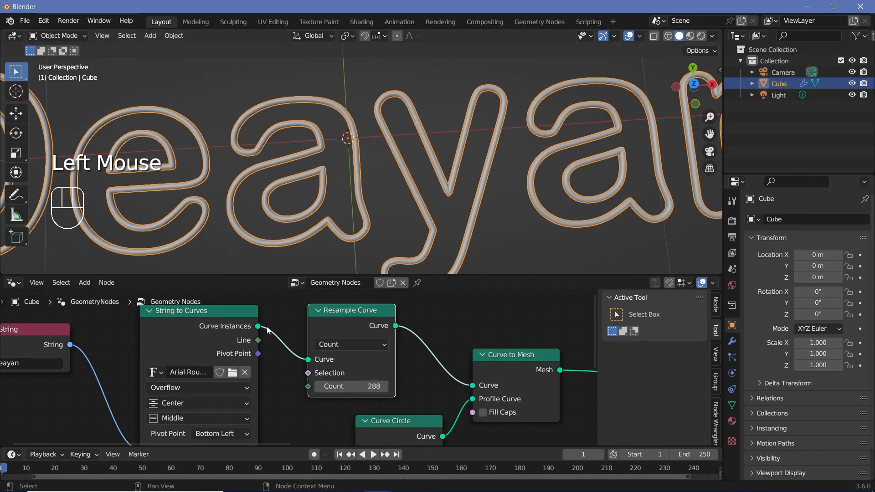
drag(258, 326, 473, 385)
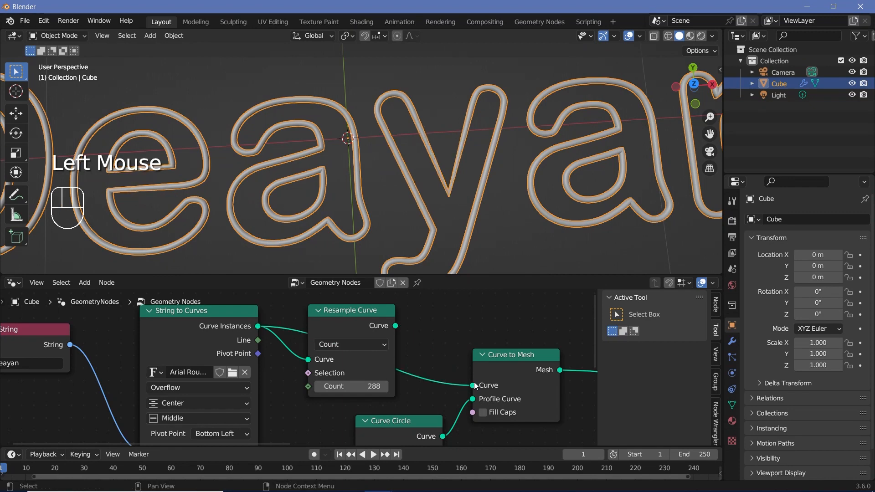
shift+middle_drag(130, 208, 242, 198)
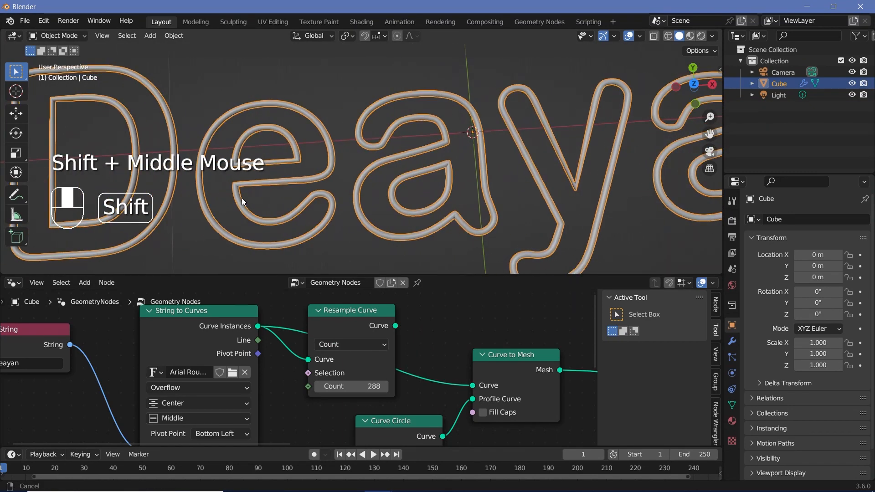
drag(396, 326, 472, 387)
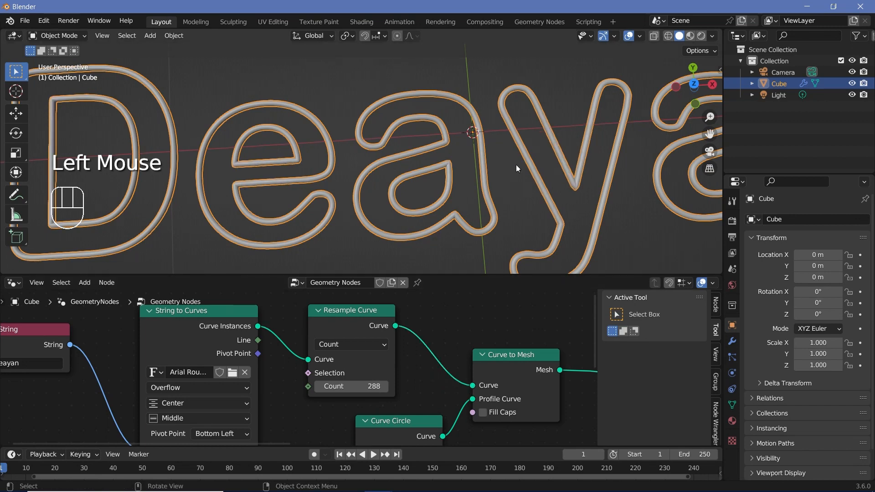
Set the Resample Curve count to 2000.
middle_drag(365, 351, 327, 325)
click(324, 310)
scroll(324, 312, down, 2)
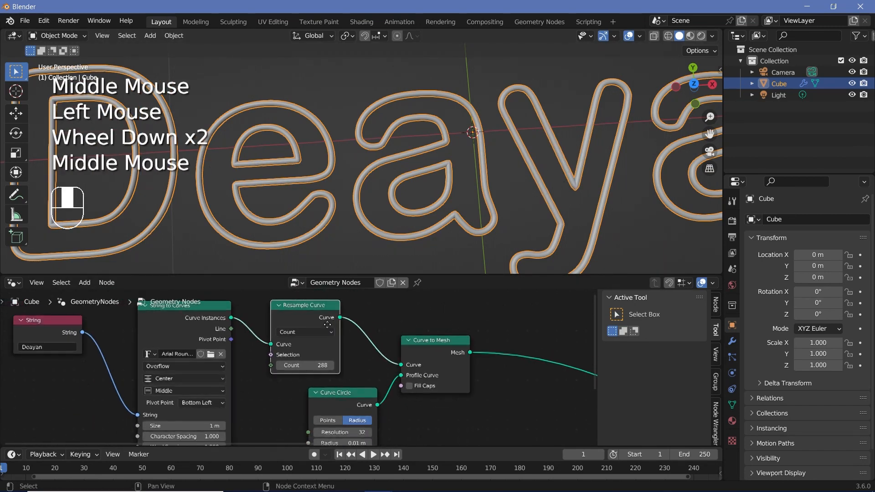
scroll(319, 329, up, 3)
click(298, 384)
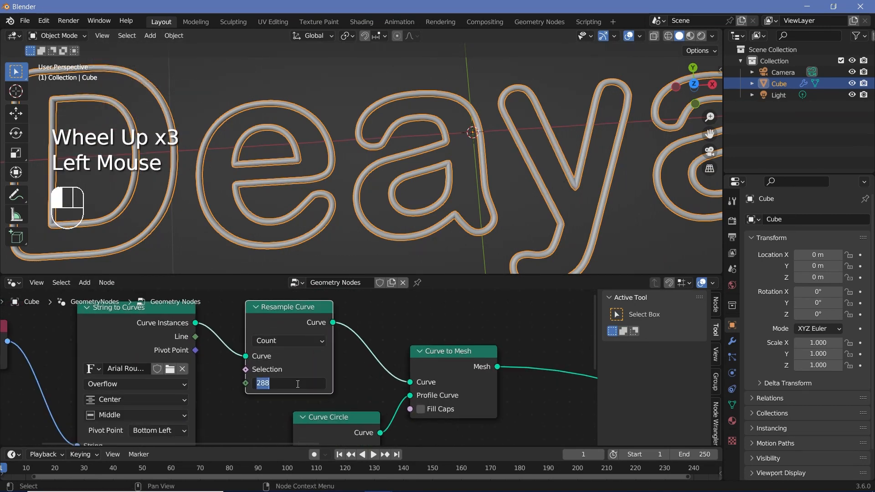
text(2000)
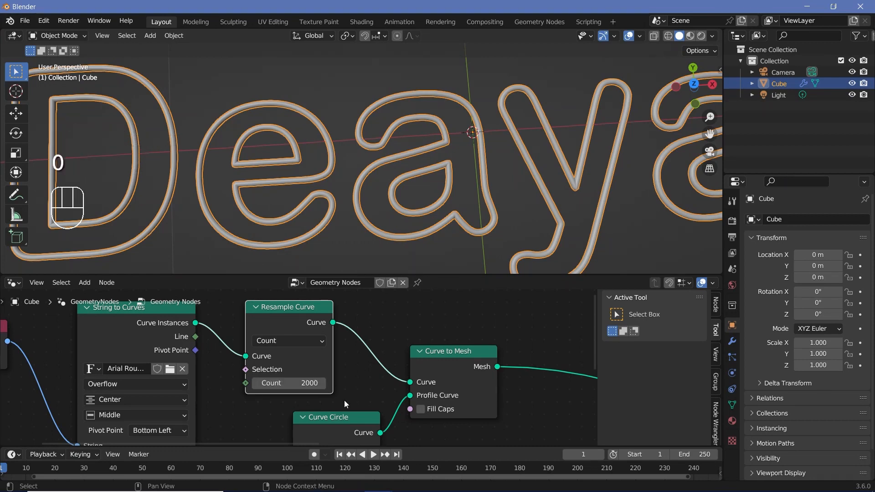
Mute the Resample Curve node.
scroll(338, 383, down, 3)
middle_drag(282, 324, 251, 327)
click(250, 328)
click(263, 334)
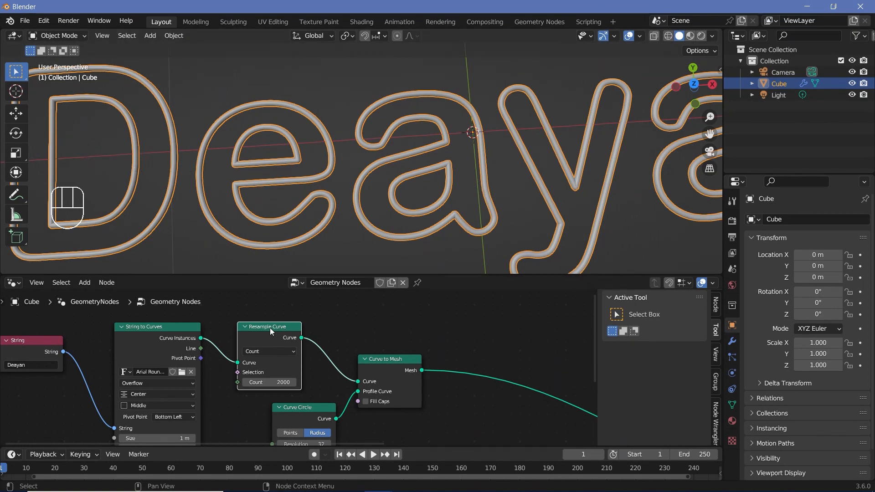
key(m)
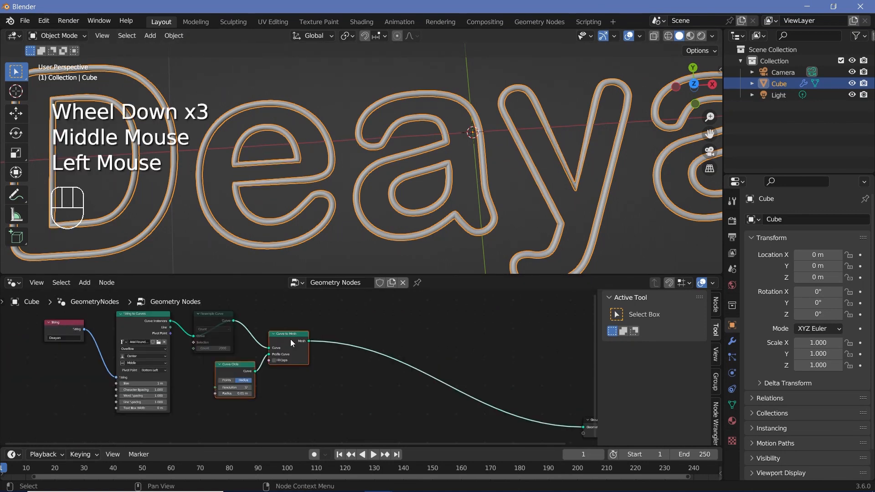
Move the Curve to Mesh and Curve Circle nodes next to Group Output, leaving space after Resample Curve.
drag(291, 340, 560, 415)
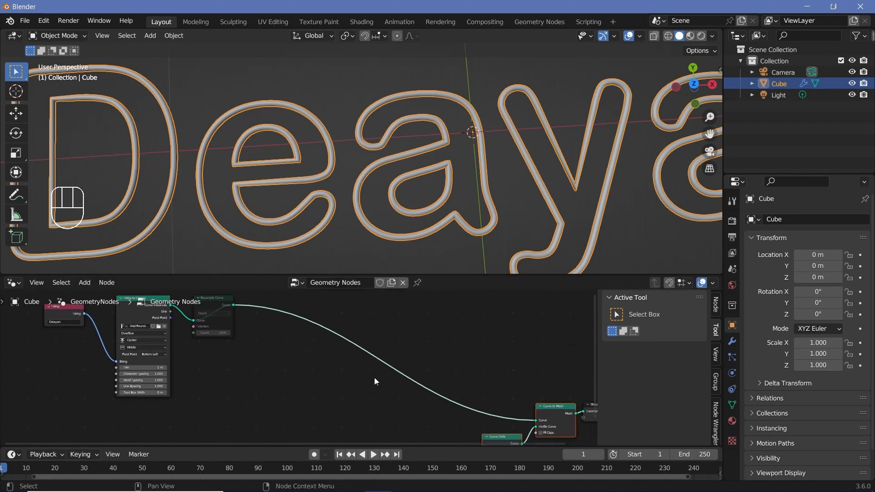
scroll(383, 378, down, 1)
middle_drag(386, 378, 409, 416)
middle_drag(491, 418, 463, 421)
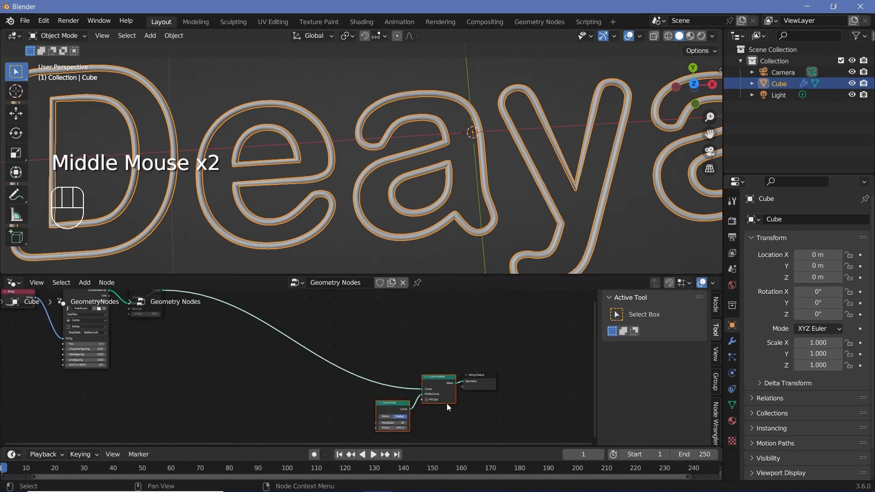
middle_drag(209, 320, 237, 342)
scroll(237, 342, up, 2)
middle_drag(237, 342, 267, 365)
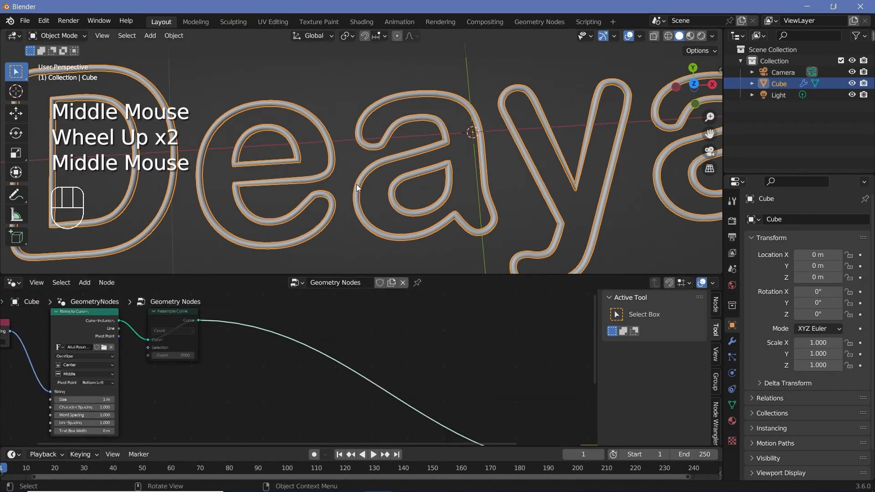
Add a Set Position node on the link between the Resample Curve and Curve to Mesh nodes.
scroll(357, 184, down, 2)
shift+middle_drag(292, 178, 283, 178)
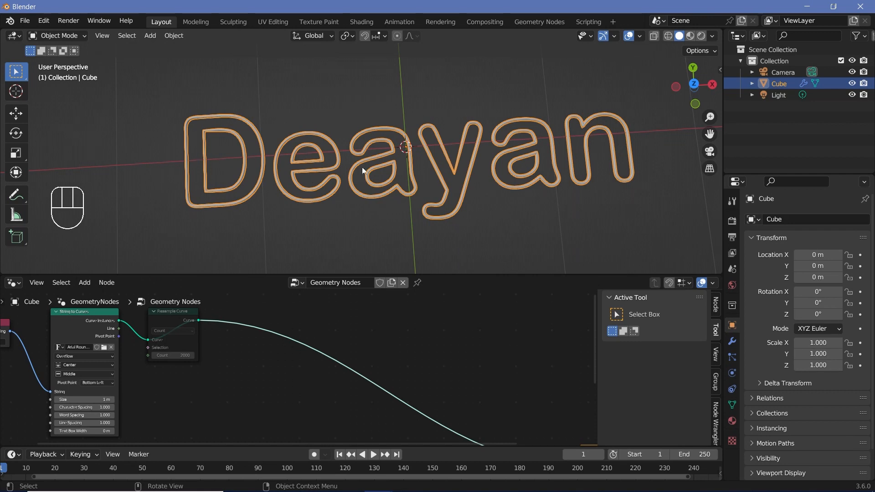
key(shift+a)
text(set posi)
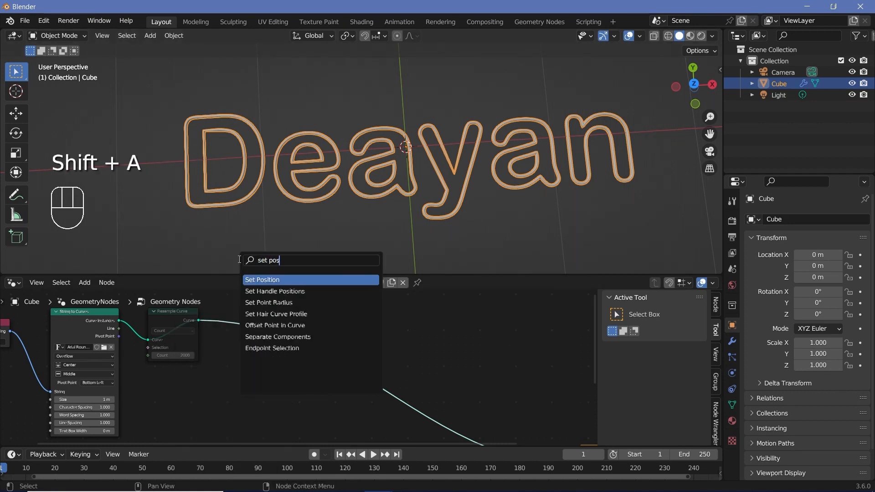
click(262, 280)
click(248, 309)
click(78, 316)
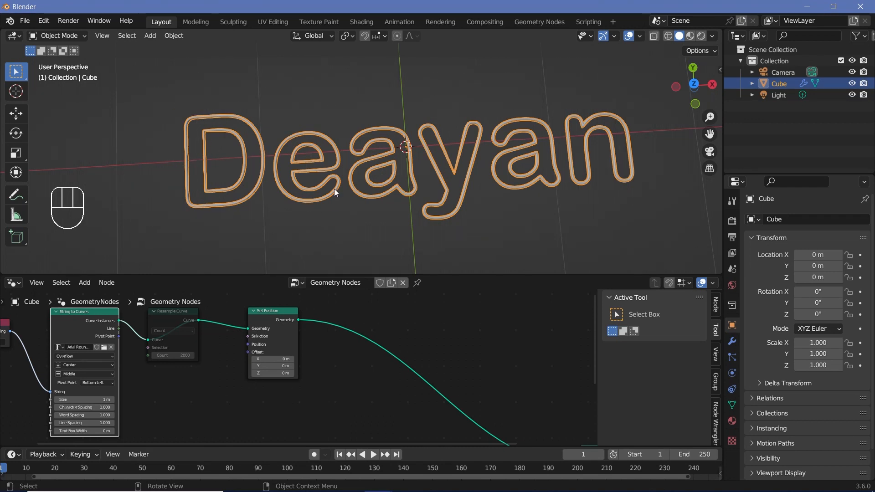
Try shifting the text along X with the Set Position offset and cancel the change.
click(279, 322)
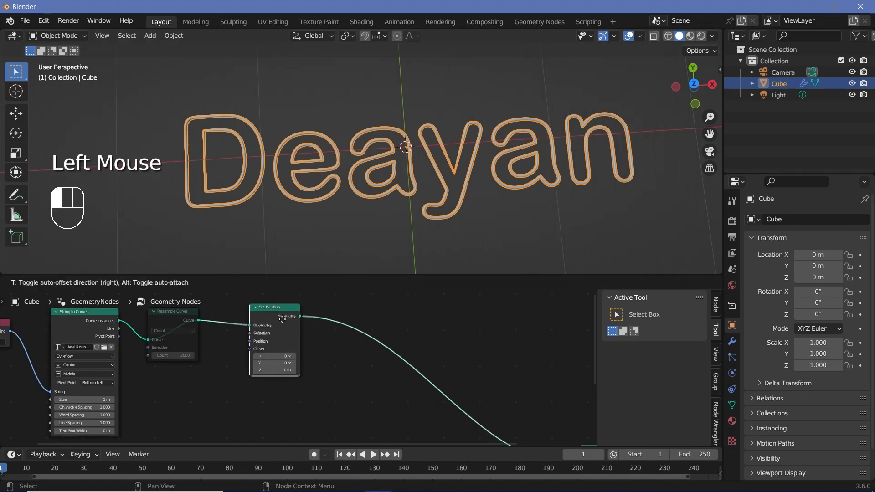
scroll(289, 351, up, 2)
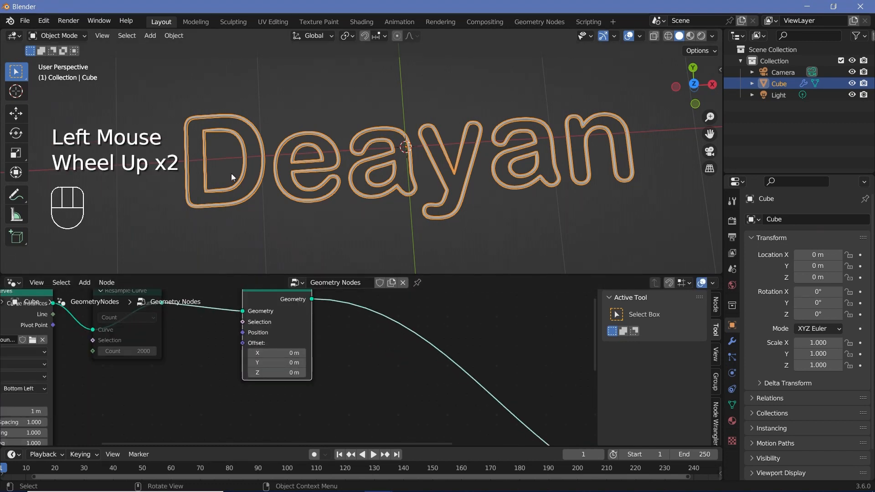
click(269, 351)
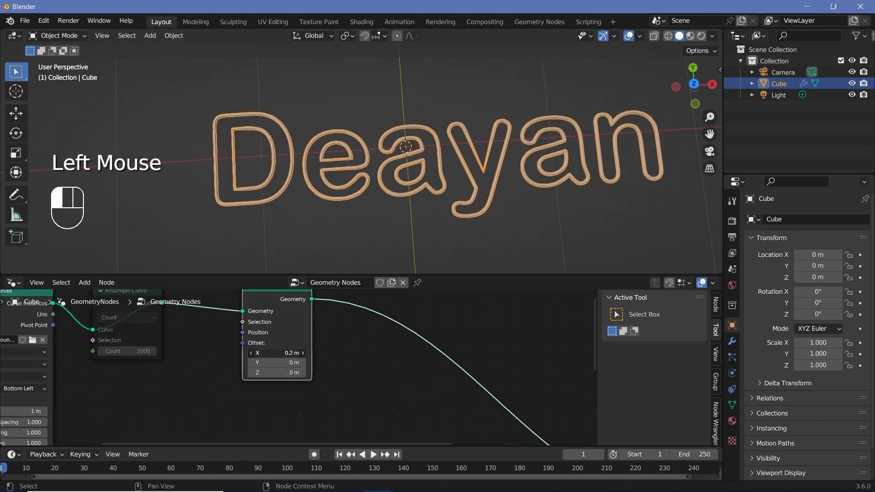
click(270, 351)
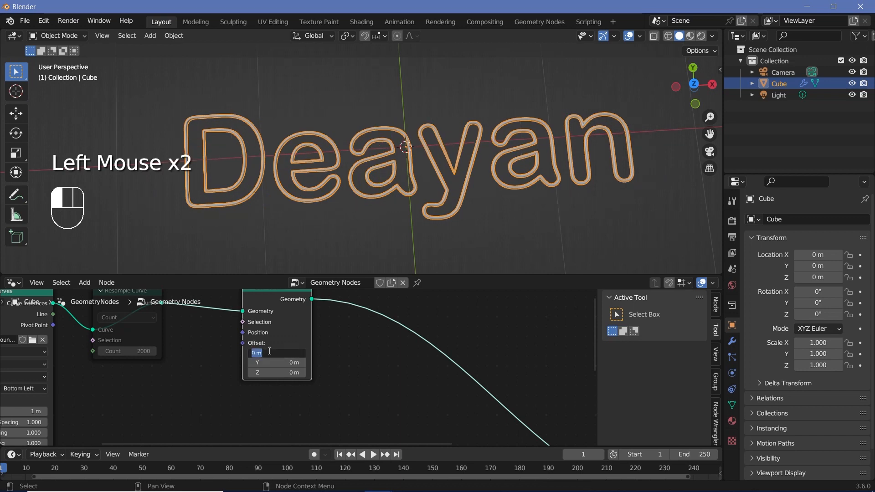
click(237, 324)
Move the Set Position node lower and add a Compare node on its input side.
drag(276, 314, 296, 356)
middle_drag(295, 355, 305, 283)
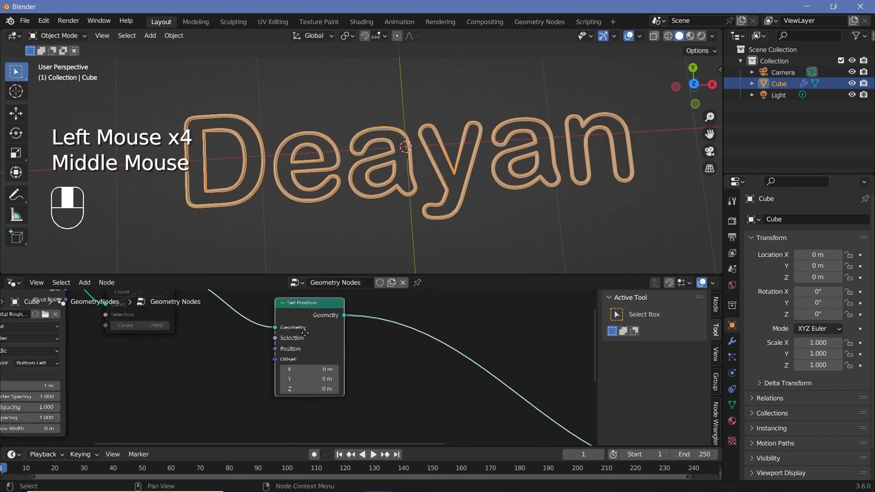
scroll(282, 324, up, 2)
drag(276, 325, 233, 351)
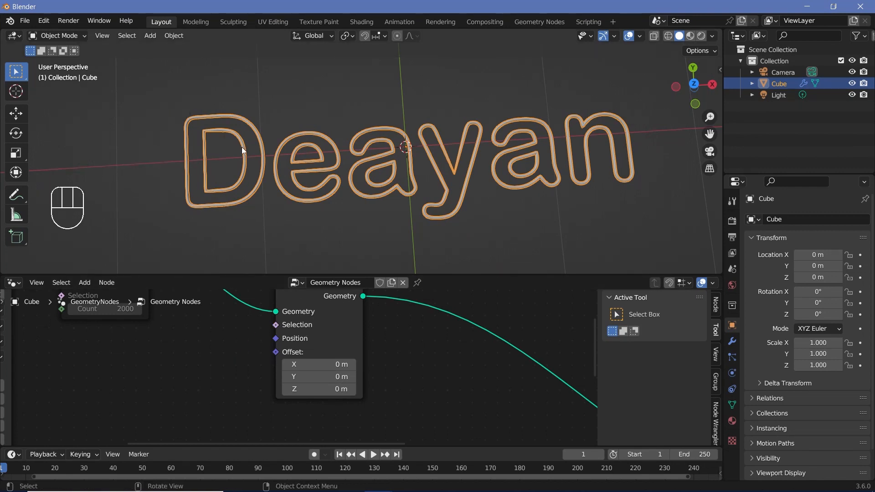
middle_drag(218, 362, 254, 338)
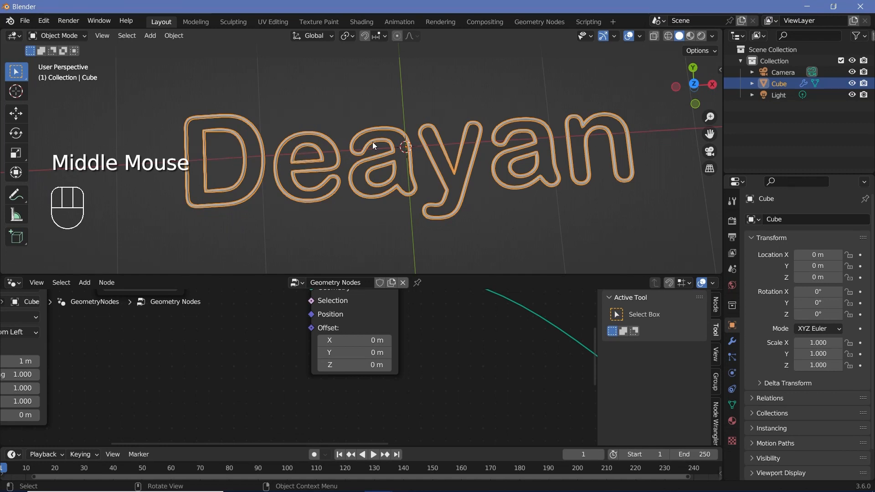
middle_drag(267, 327, 312, 346)
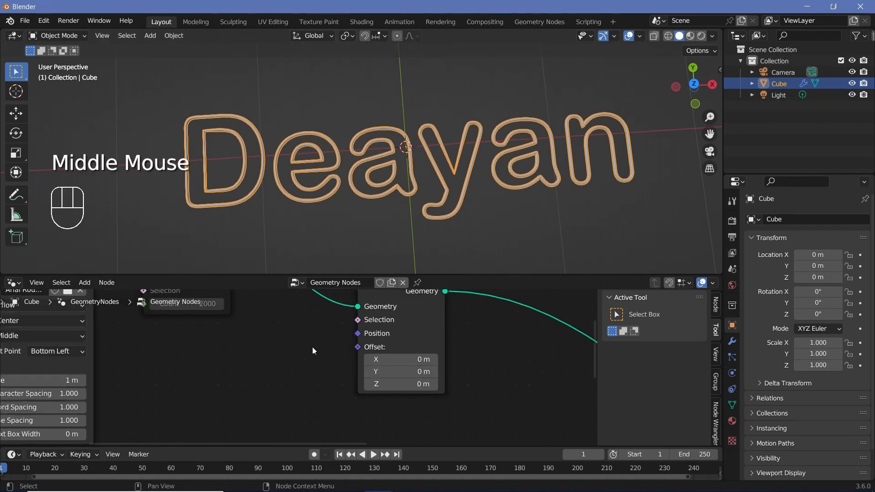
key(shift+a)
click(238, 264)
text(compare)
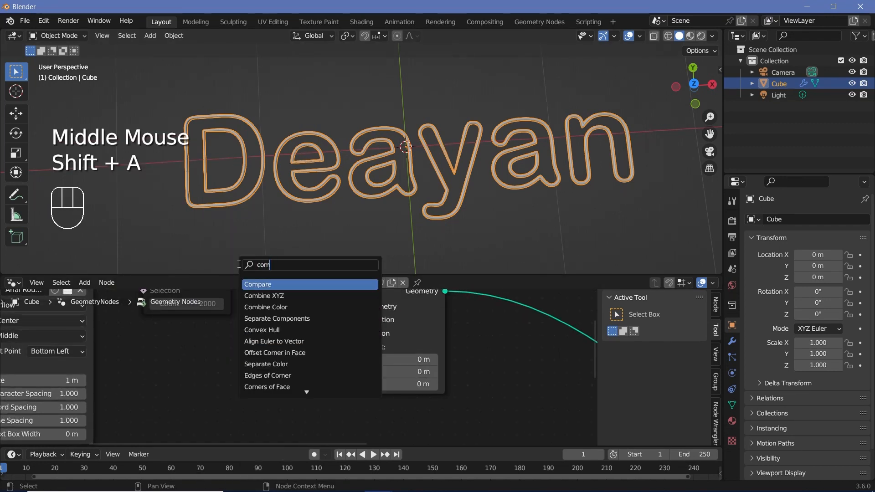
key(Return)
click(259, 366)
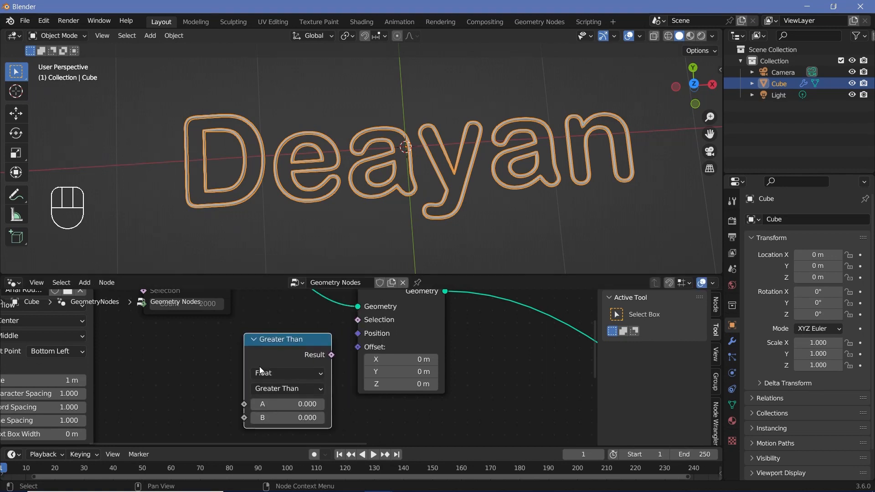
Add an Index node and connect it to the A input of the Compare node.
middle_drag(258, 367, 315, 324)
key(shift+a)
click(236, 262)
text(index)
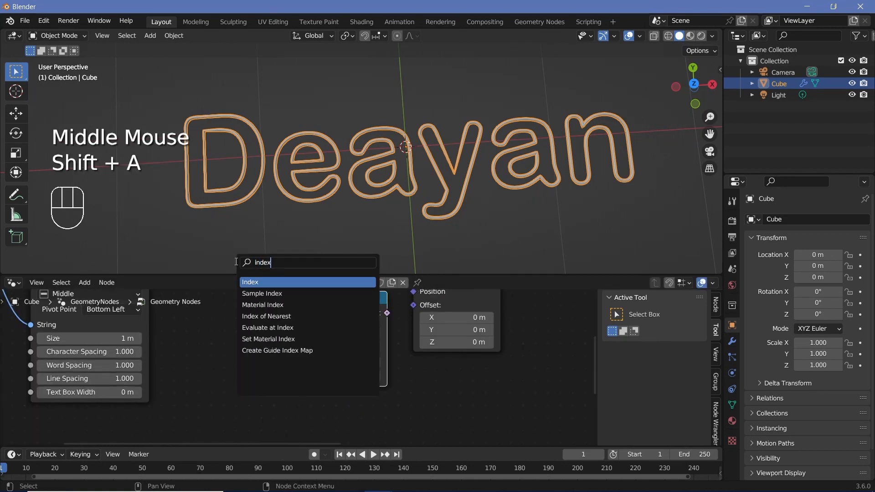
key(Return)
click(186, 353)
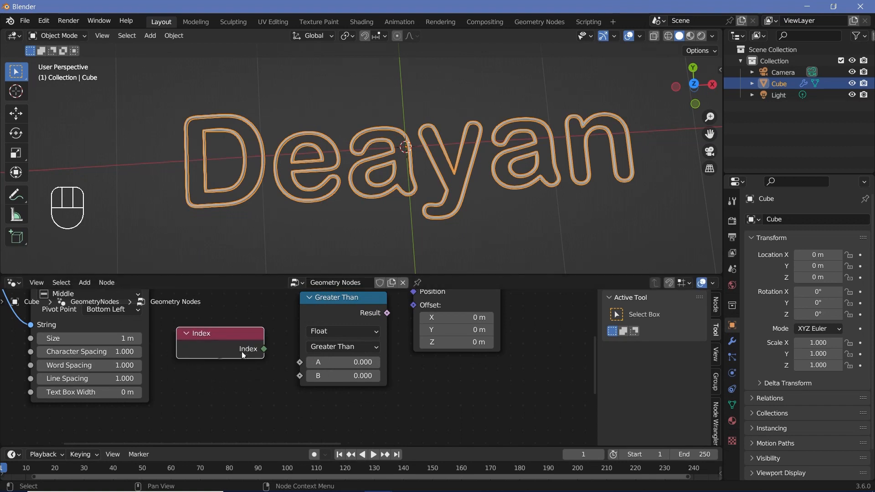
drag(264, 348, 303, 365)
middle_drag(303, 365, 335, 354)
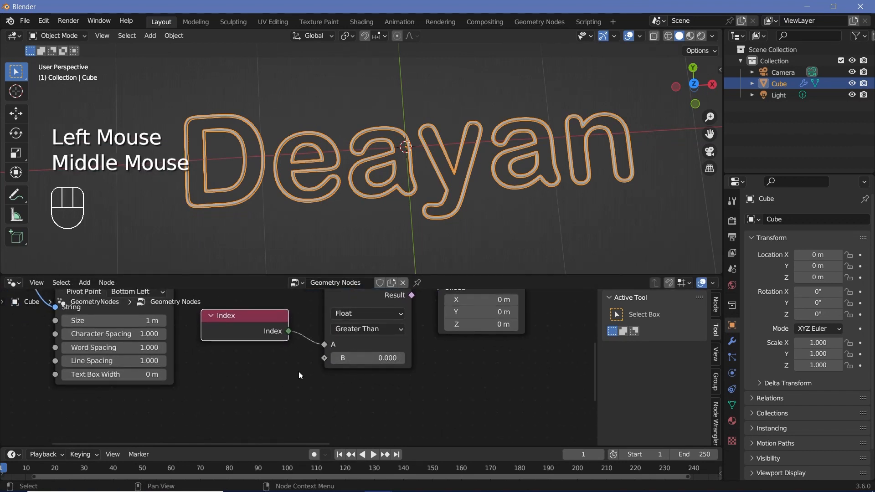
Add a Value node directly below the Index node.
key(shift+a)
text(value)
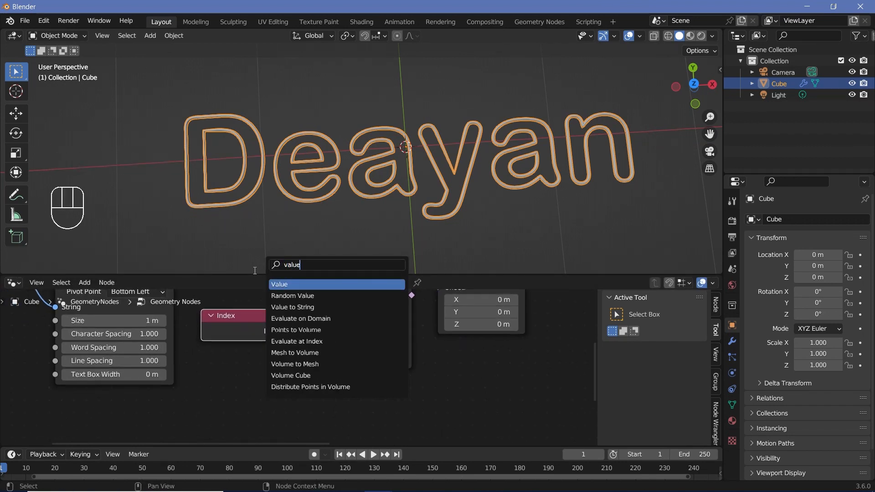
key(Return)
middle_drag(361, 289, 351, 337)
Set the Compare node's data type to Integer and connect Index to A and Value to B.
click(338, 355)
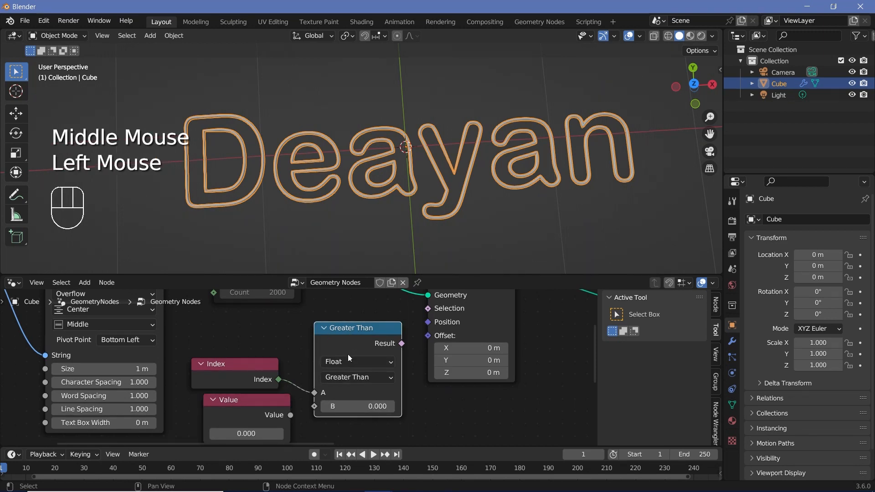
click(350, 362)
click(338, 390)
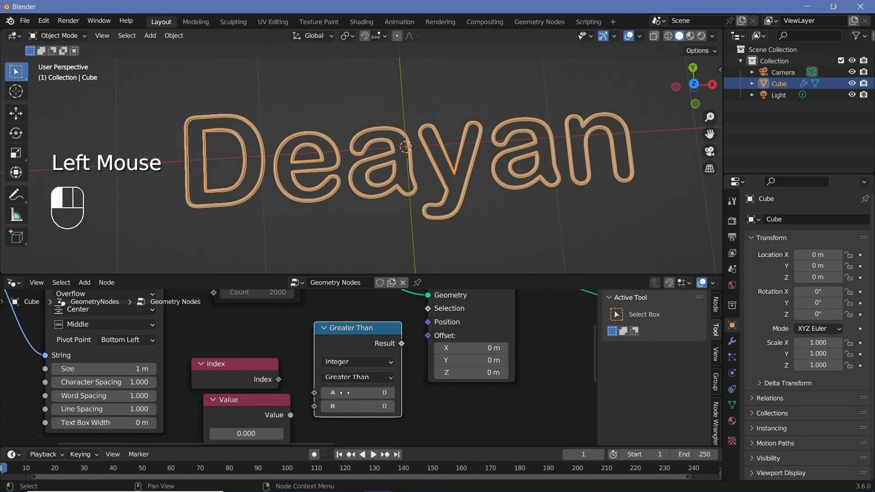
double_click(283, 381)
drag(289, 414, 314, 406)
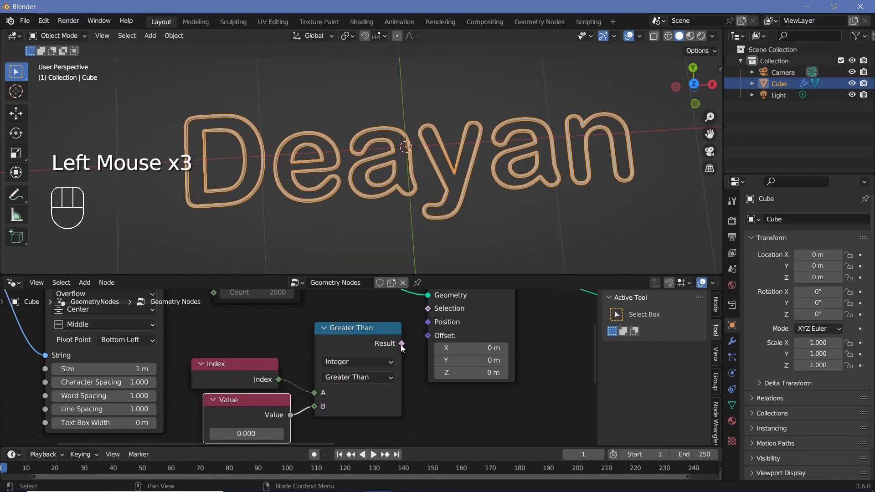
Connect the Compare node's Result to the Selection input of Set Position and try the X offset.
drag(401, 343, 427, 325)
click(423, 327)
key(ctrl+z)
key(ctrl+z)
drag(402, 359, 427, 324)
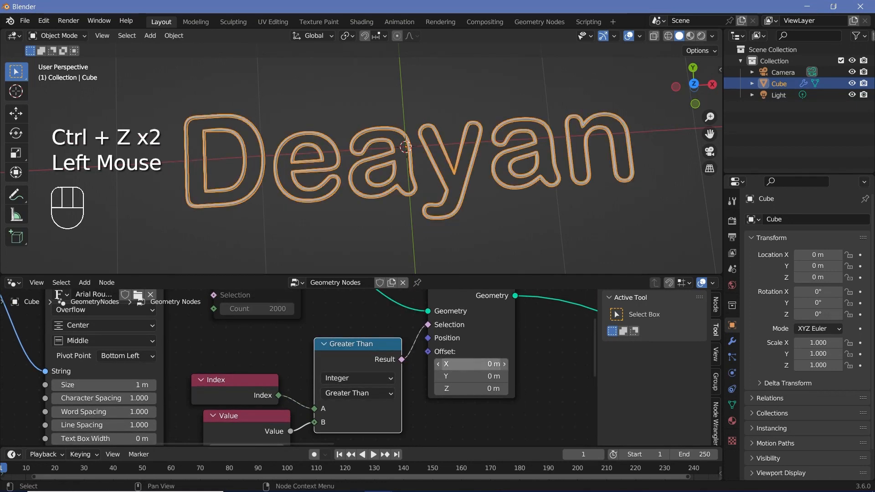
mouse_move(495, 364)
mouse_down()
mouse_move(597, 363)
mouse_move(471, 363)
mouse_move(519, 364)
mouse_move(495, 363)
mouse_up()
middle_drag(323, 346, 336, 326)
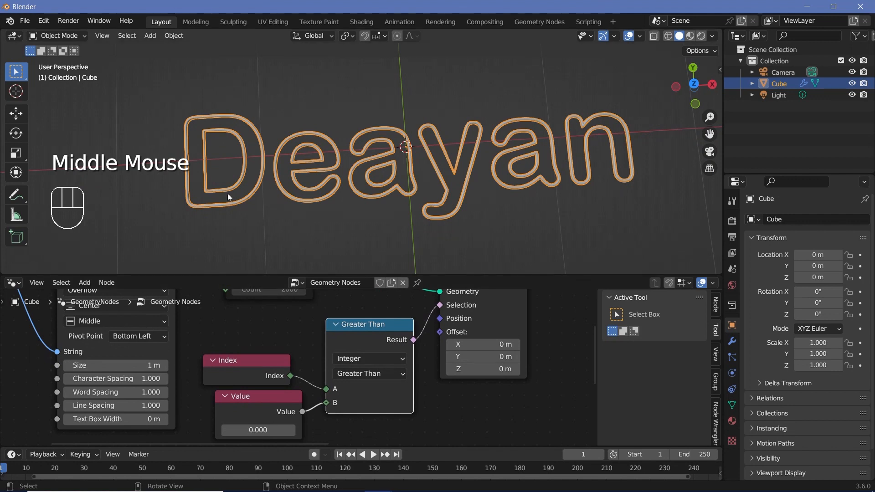
Change the Compare operation to Equal and test the Set Position X offset.
click(379, 373)
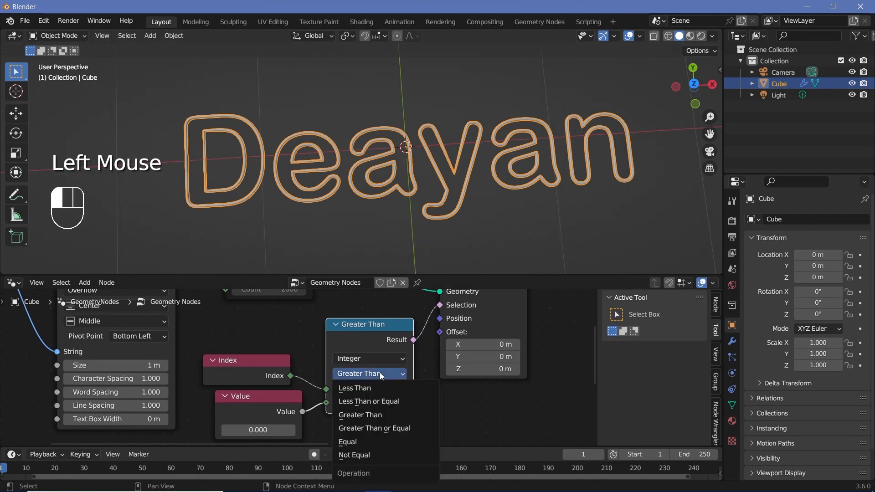
click(360, 442)
mouse_move(483, 344)
mouse_down()
mouse_move(456, 344)
mouse_move(484, 344)
mouse_up()
scroll(299, 367, down, 2)
drag(267, 374, 273, 375)
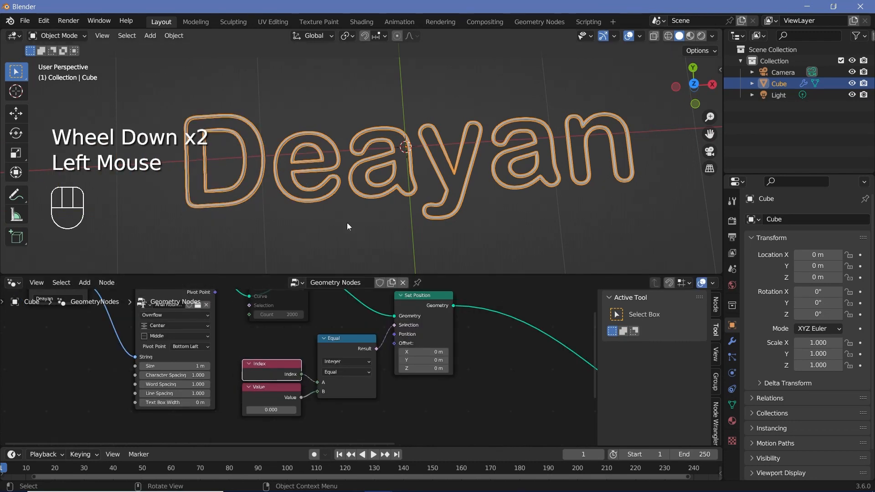
Move the Curve to Mesh, Curve Circle and Group Output nodes farther away from Set Position to make room.
scroll(467, 299, down, 2)
middle_drag(457, 347, 404, 327)
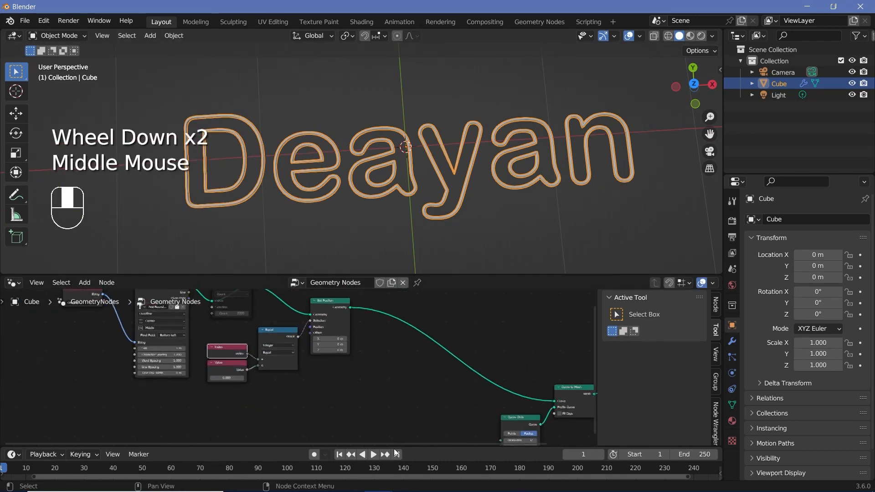
scroll(403, 346, down, 5)
drag(404, 355, 503, 430)
drag(448, 382, 581, 353)
Duplicate the Index, Value, Equal and Set Position group five times, placing the copies in a descending diagonal row.
click(284, 356)
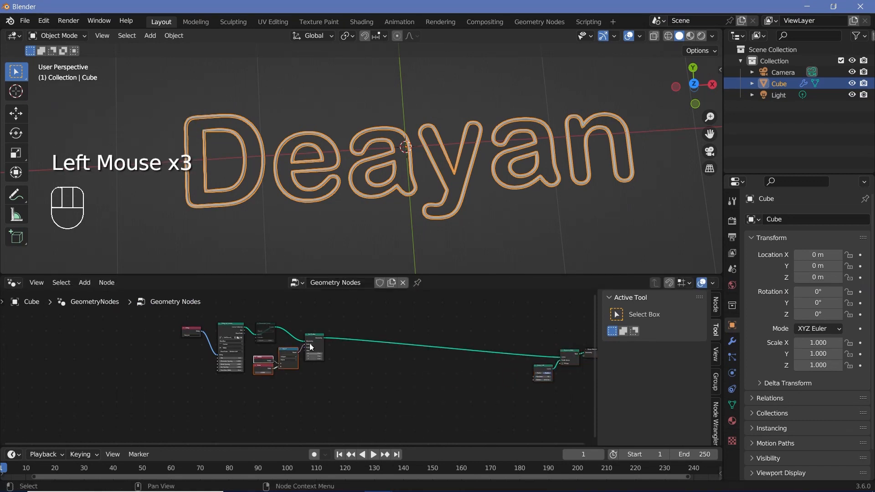
shift+click(315, 348)
key(shift+d)
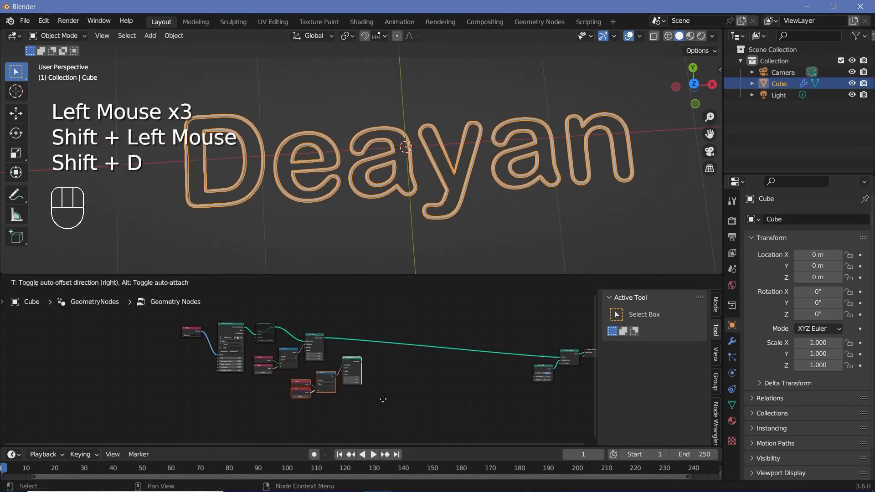
click(383, 399)
key(shift+d)
click(434, 422)
key(shift+d)
click(472, 410)
key(g)
click(455, 393)
key(shift+d)
click(488, 416)
key(shift+d)
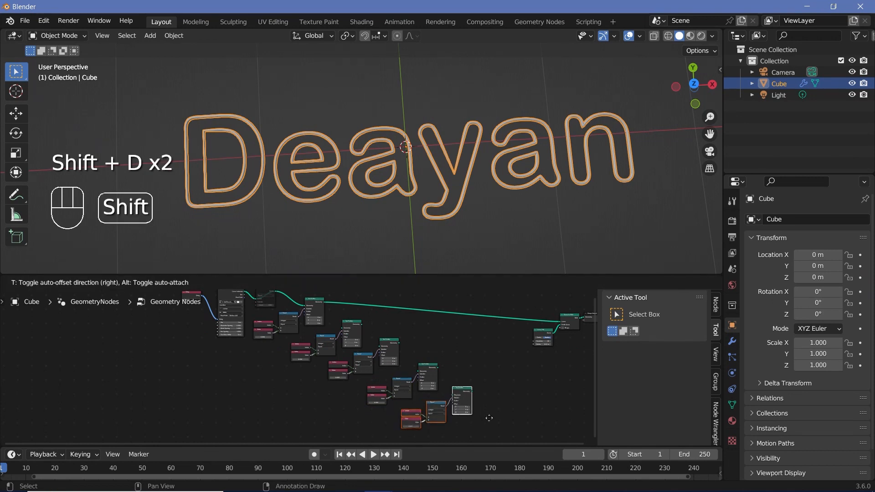
click(529, 435)
Chain the geometry of all six Set Position nodes in sequence.
middle_drag(306, 300, 324, 325)
click(326, 329)
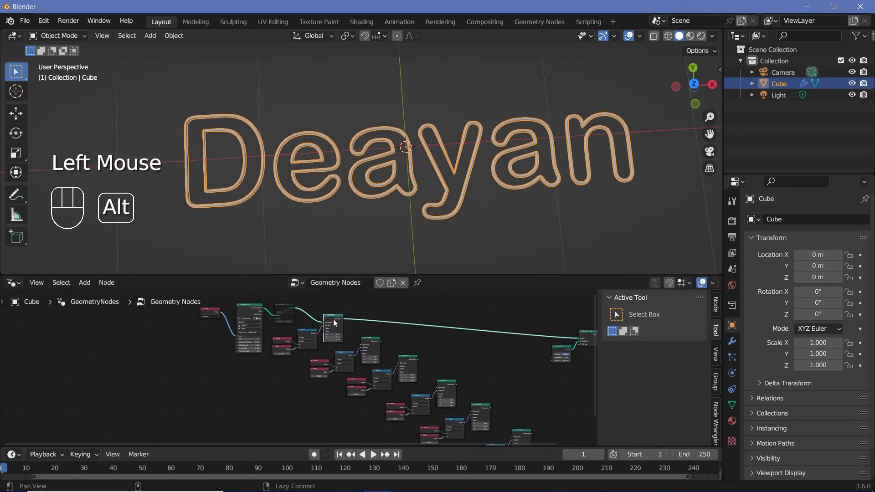
alt+right_click(363, 341)
alt+right_drag(370, 345, 479, 407)
alt+right_click(479, 406)
Connect the last Set Position node to Curve to Mesh and move the output nodes down beside it.
middle_drag(479, 406, 438, 405)
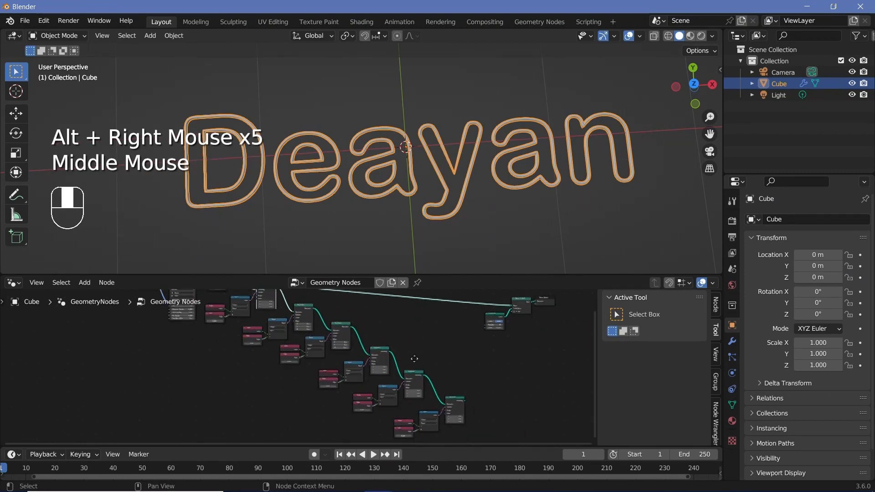
middle_drag(510, 406, 456, 356)
click(375, 429)
scroll(374, 429, up, 3)
scroll(456, 356, up, 1)
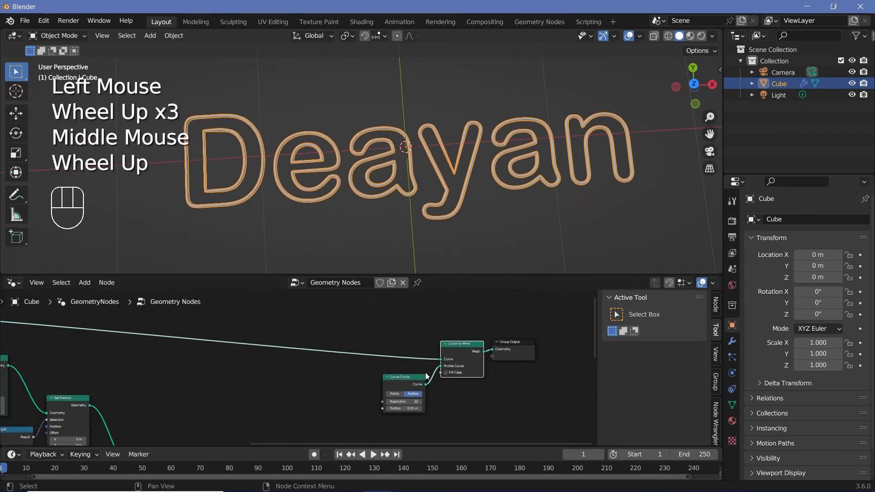
click(464, 353)
scroll(424, 360, down, 2)
key(ctrl+z)
drag(275, 438, 338, 318)
drag(380, 337, 324, 313)
drag(342, 312, 354, 402)
Set the Value nodes of the five duplicated groups to successive whole numbers from 1 to 5.
middle_drag(239, 349, 424, 381)
scroll(206, 350, up, 4)
middle_drag(206, 351, 354, 401)
scroll(246, 362, up, 2)
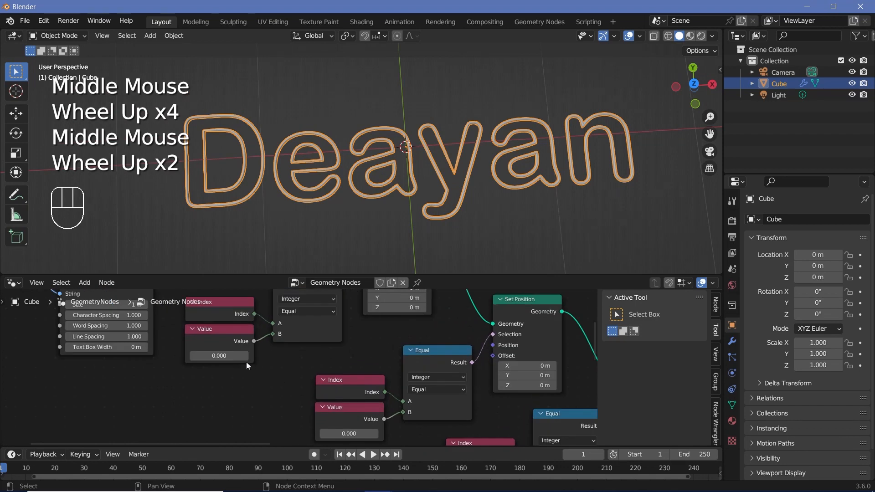
click(230, 338)
middle_drag(223, 338, 296, 329)
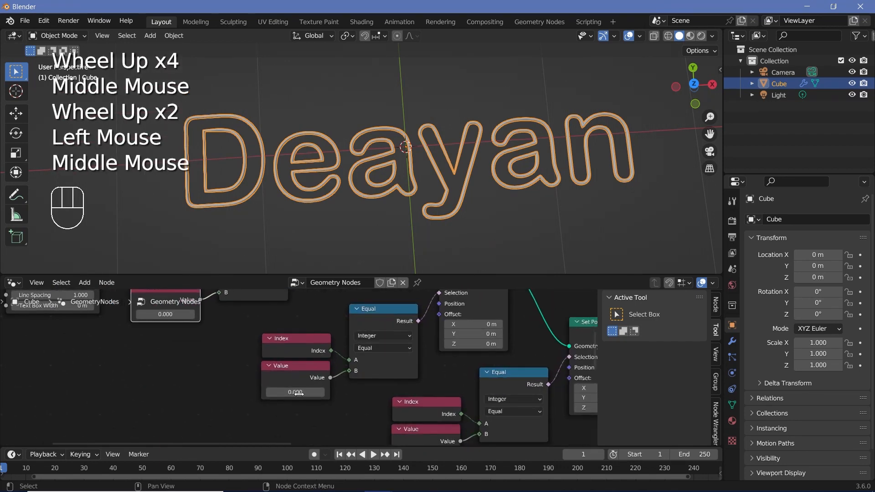
click(293, 346)
text(4)
key(Return)
middle_drag(427, 418, 299, 379)
click(304, 393)
text(5)
key(Return)
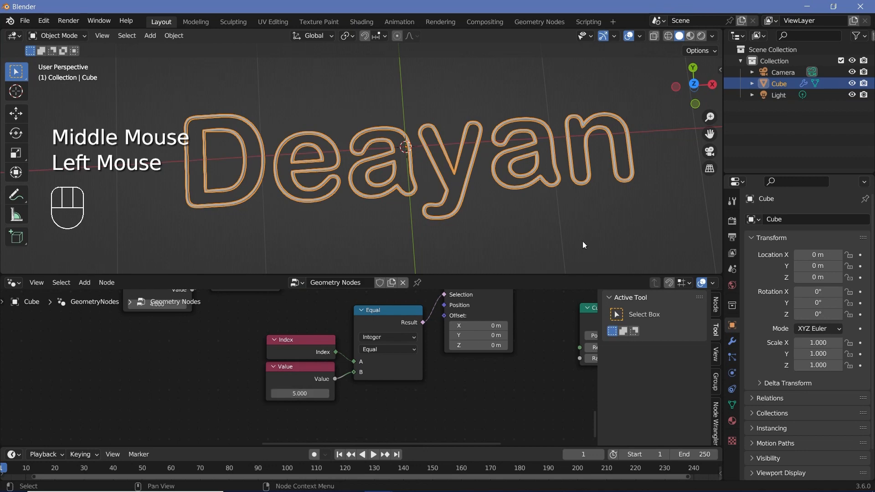
scroll(263, 353, down, 4)
middle_drag(262, 354, 348, 422)
scroll(459, 328, up, 4)
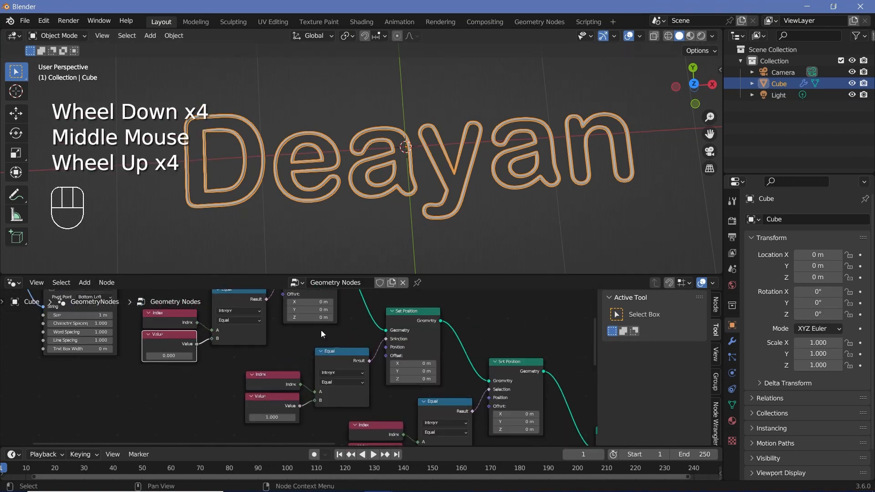
Try shifting the letter D with the first Set Position node's Y offset, and reset that offset to 0 m.
drag(310, 309, 291, 309)
click(311, 314)
text(0)
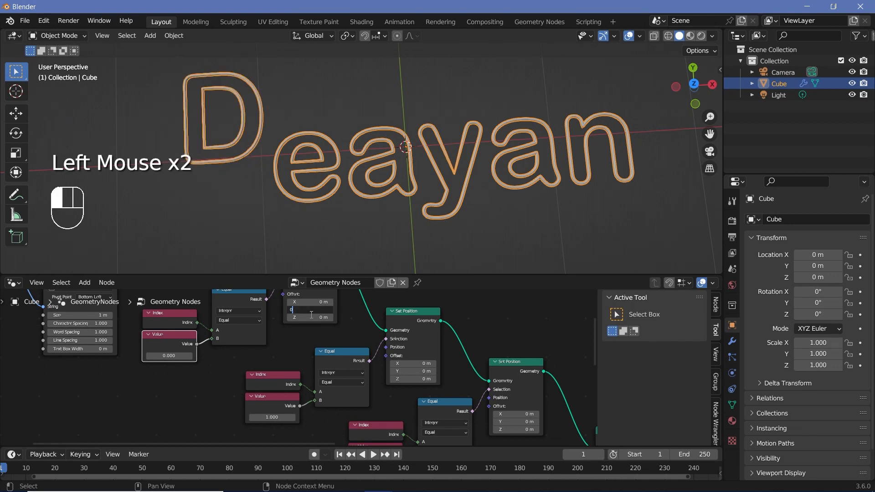
key(Return)
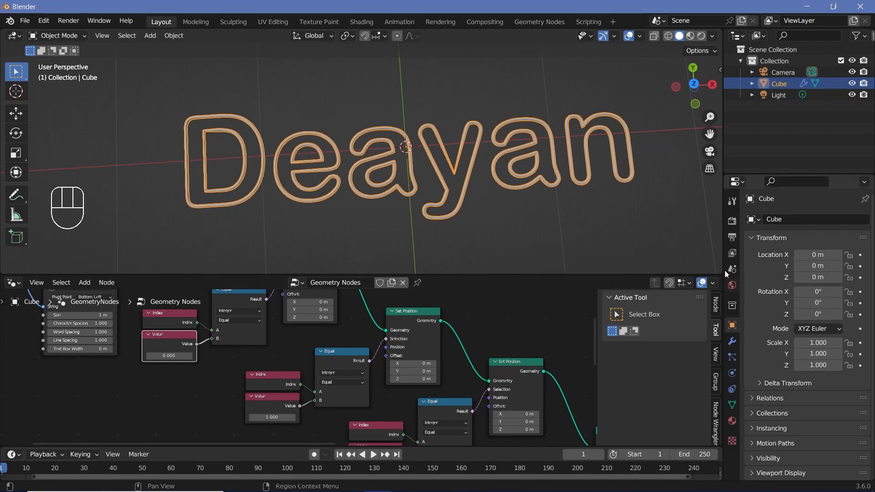
Set the scene's frame rate to 30 fps and the end frame to 210.
click(732, 237)
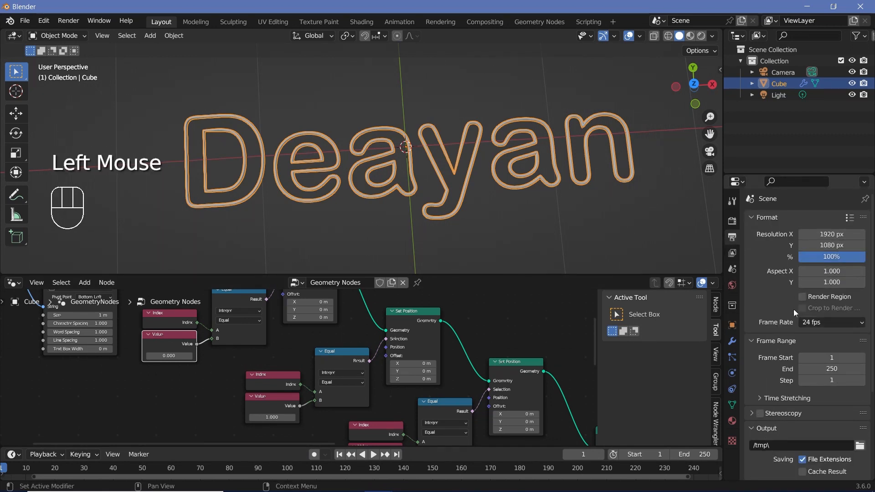
click(814, 322)
click(825, 380)
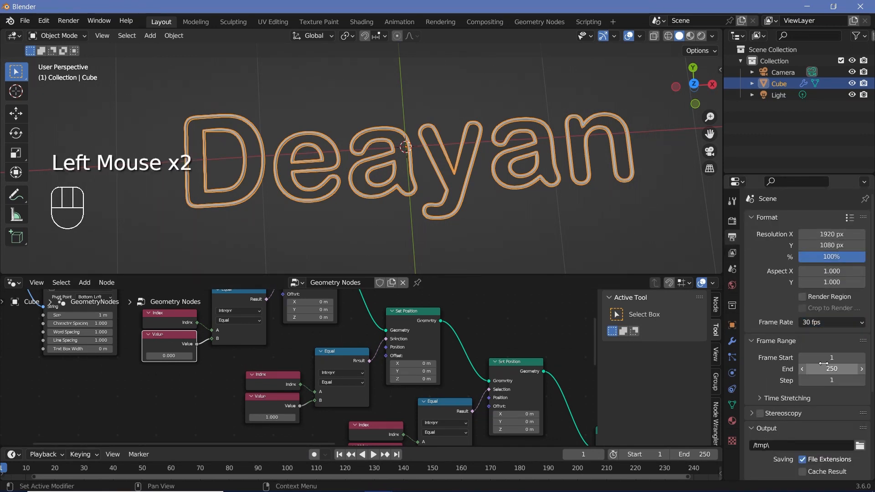
click(827, 368)
text(210)
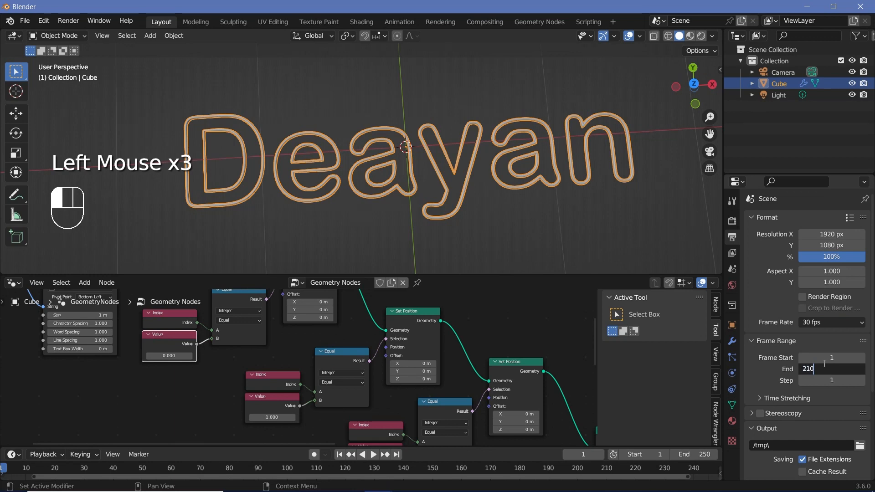
key(Return)
Set the render output path to // and the file format to FFmpeg Video.
scroll(777, 365, down, 5)
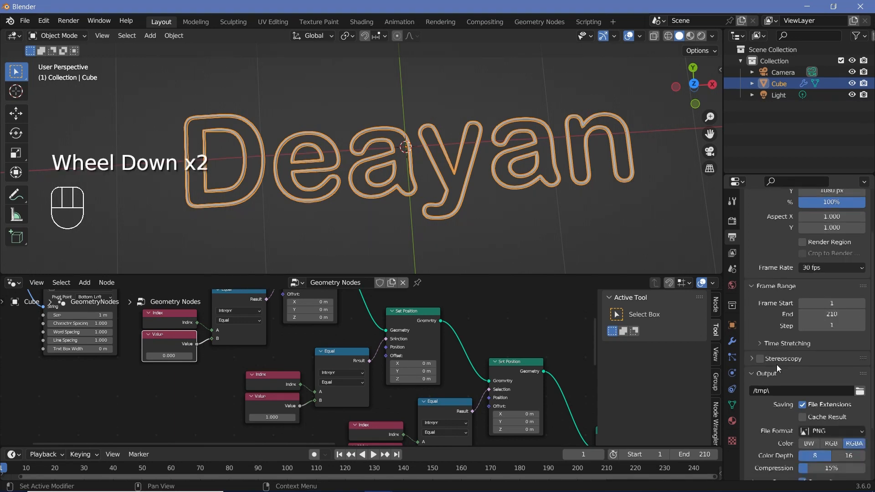
click(783, 323)
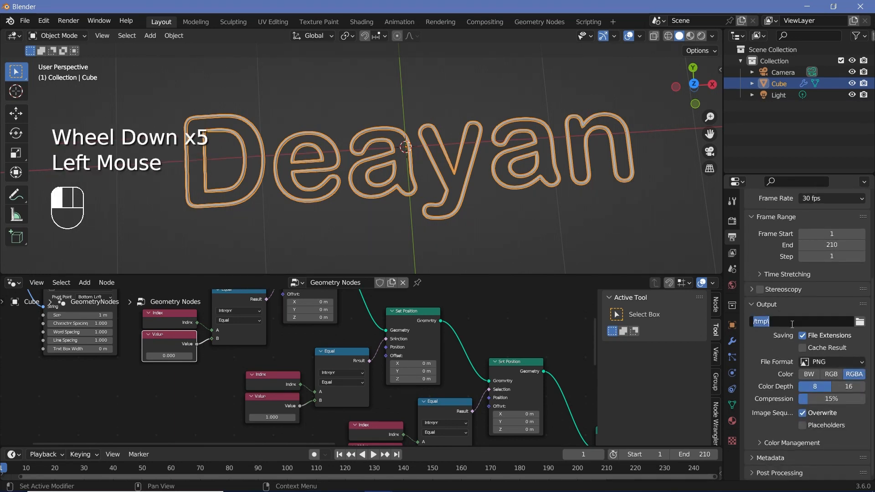
text(//)
click(811, 363)
click(812, 361)
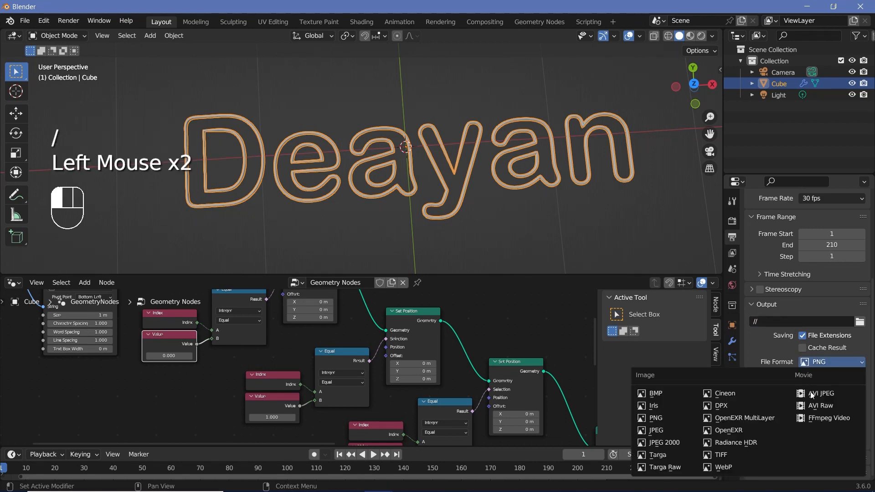
click(820, 418)
Set the video encoding container to MPEG-4 and the output quality to Perceptually Lossless.
scroll(773, 426, down, 4)
click(764, 443)
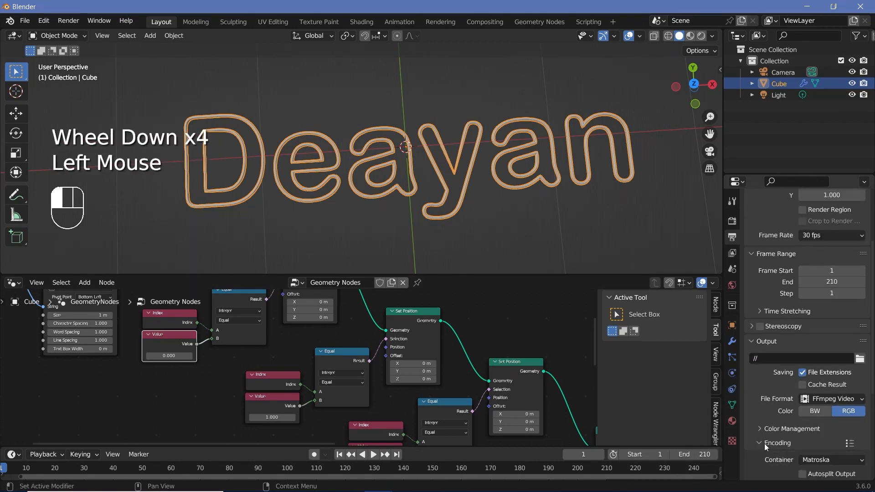
scroll(770, 437, down, 2)
click(837, 336)
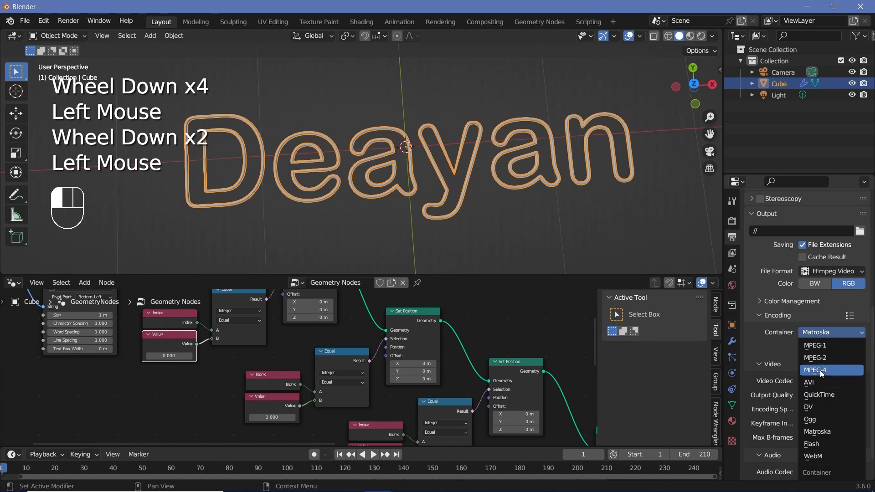
click(820, 370)
click(822, 398)
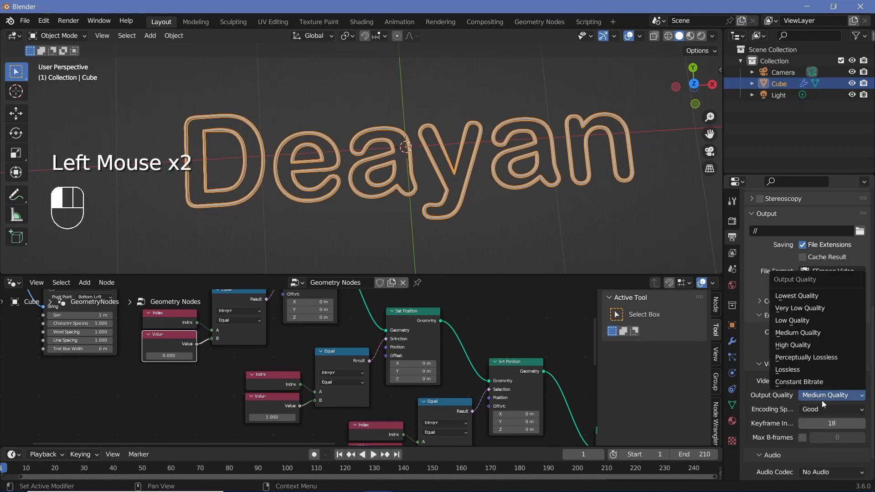
click(820, 360)
scroll(796, 390, up, 10)
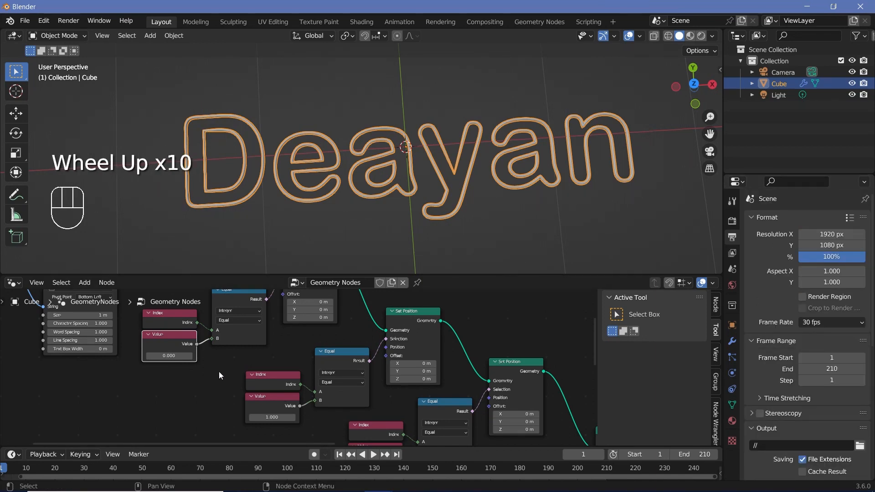
Enlarge the timeline area, resize the node editor to fit above it, and view the text from the top.
scroll(219, 371, down, 1)
middle_drag(219, 371, 279, 425)
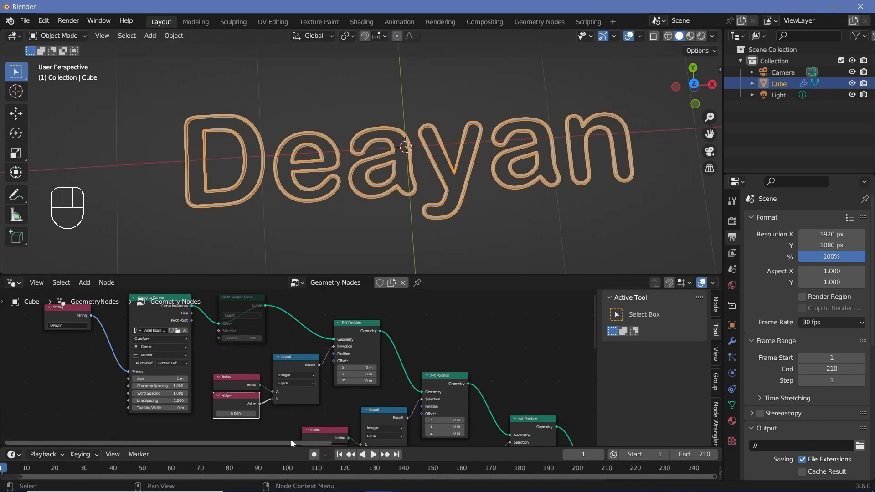
drag(286, 447, 301, 370)
drag(357, 275, 366, 228)
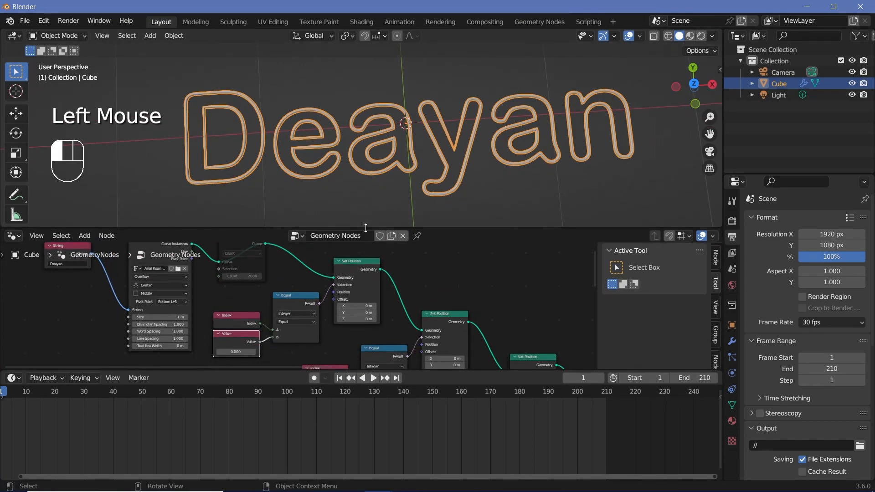
key(KP_7)
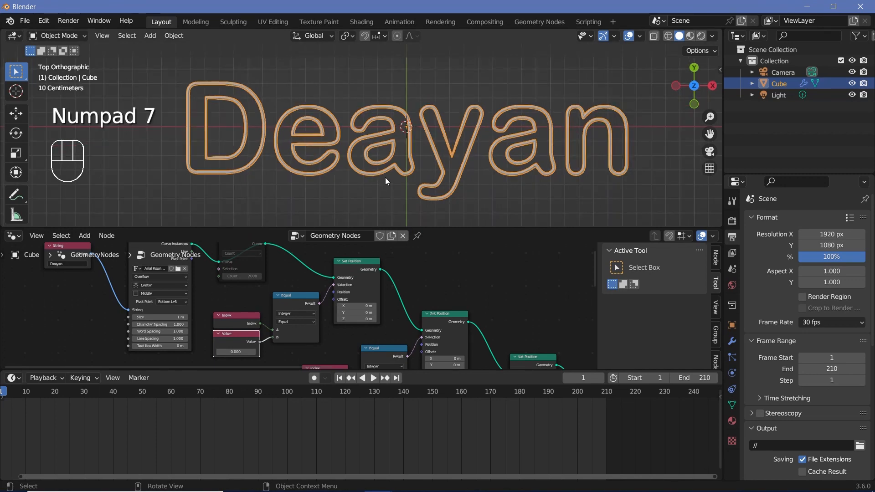
scroll(383, 160, down, 3)
shift+middle_drag(387, 161, 366, 159)
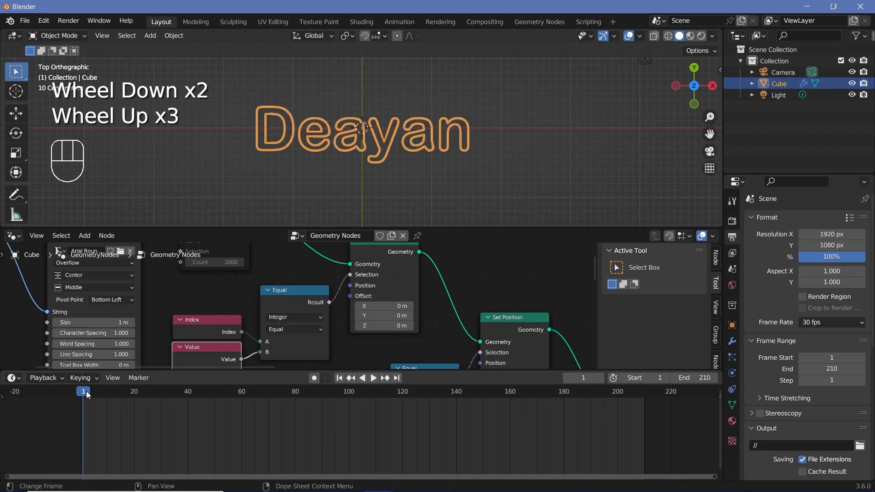
Add a Trim Curve node on the link between Resample Curve and the first Set Position node.
scroll(266, 284, down, 5)
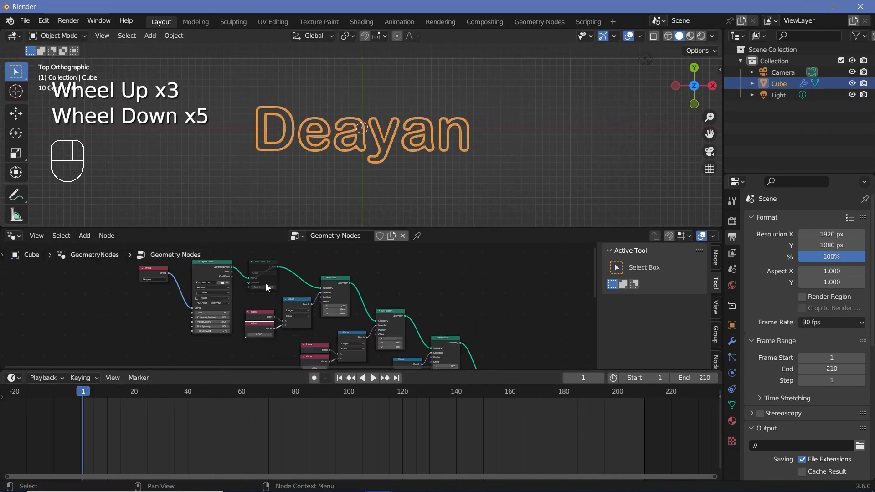
scroll(290, 139, up, 2)
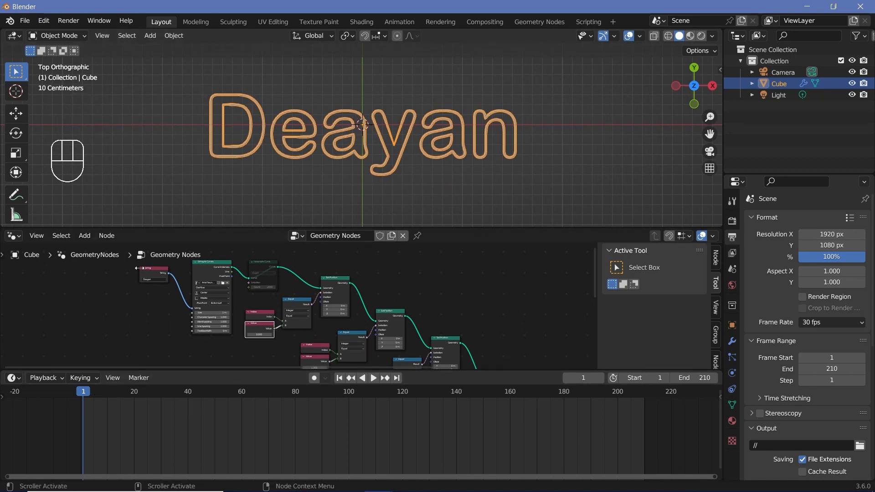
scroll(134, 263, up, 2)
middle_drag(292, 270, 262, 295)
key(shift+a)
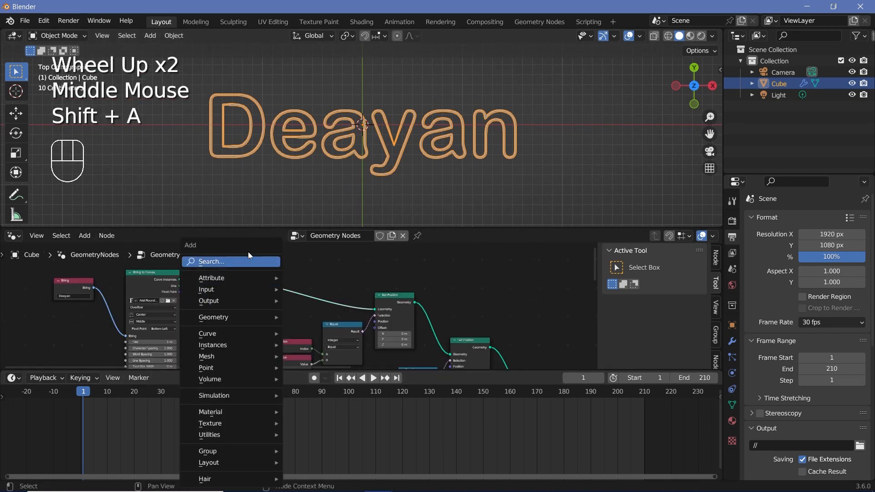
click(250, 262)
text(trim)
key(Return)
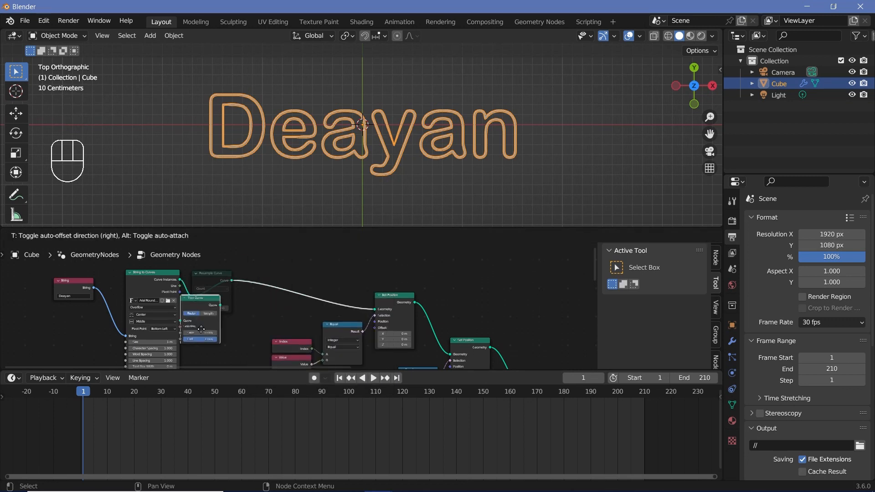
click(261, 272)
Set the Trim Curve start factor to 1.000 and keyframe it at frame 1.
scroll(261, 273, up, 3)
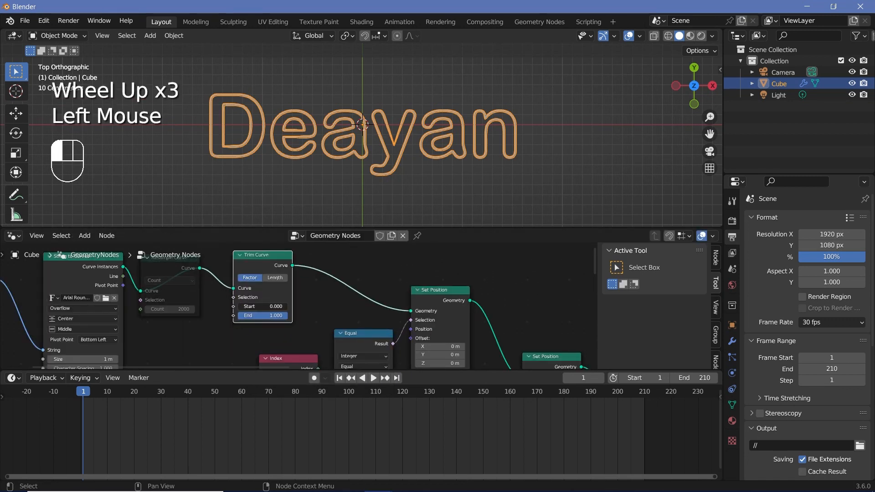
drag(249, 307, 291, 306)
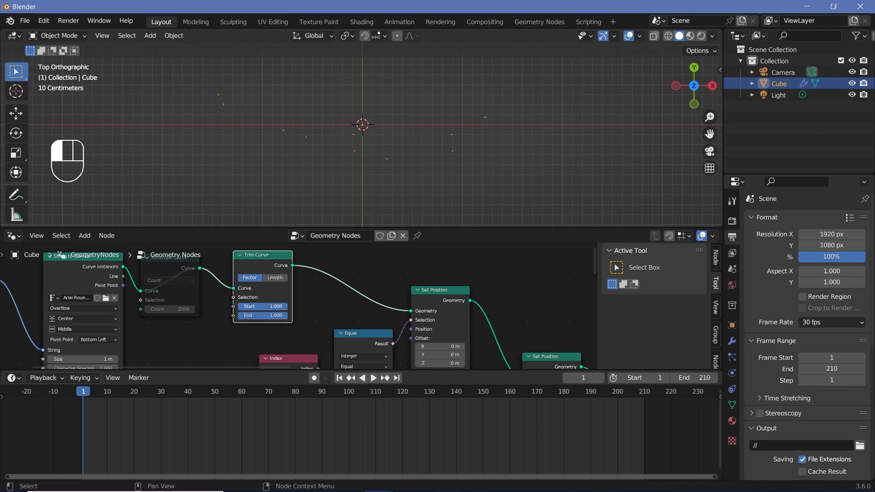
scroll(301, 304, up, 3)
scroll(335, 135, up, 5)
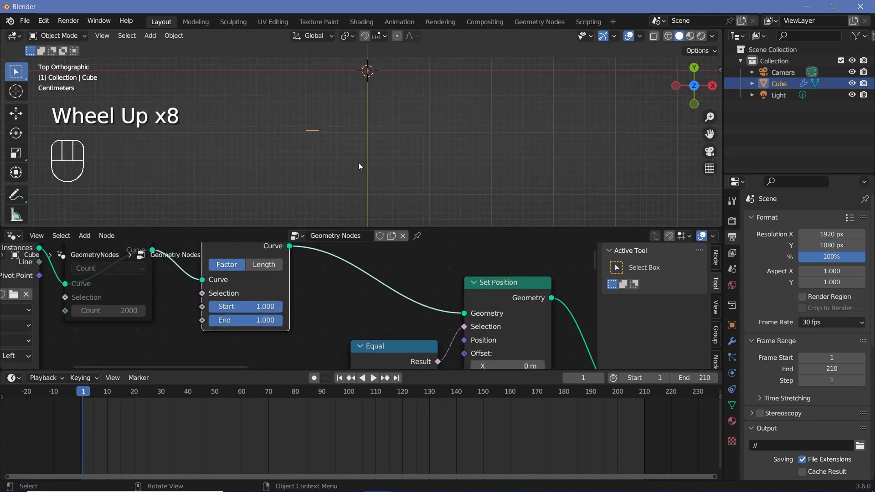
scroll(348, 143, down, 4)
scroll(274, 309, down, 2)
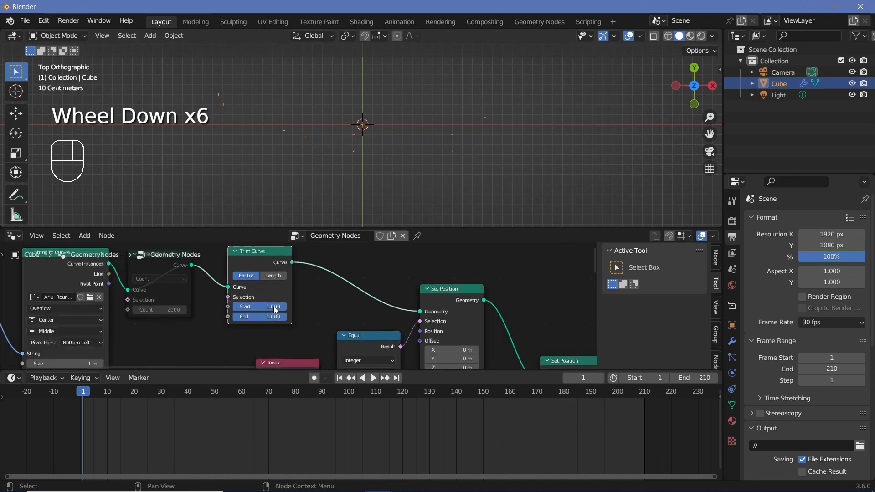
key(i)
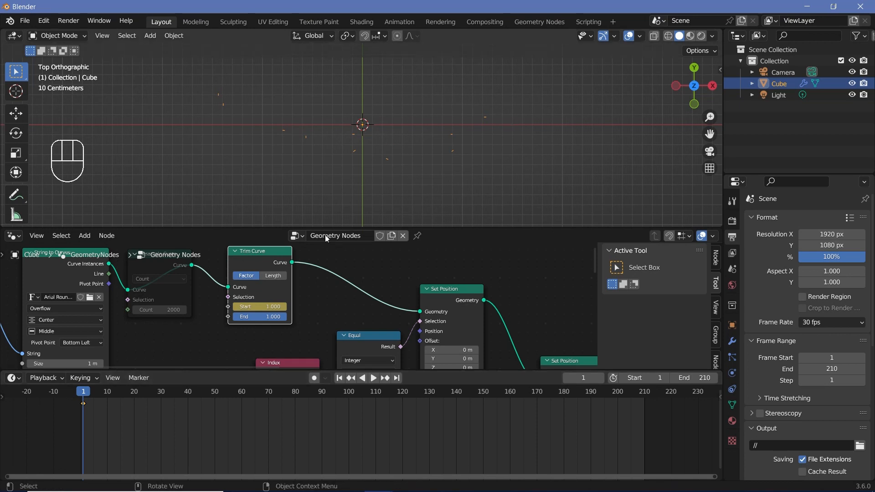
Set the Trim Curve start factor to 0.000 at frame 60 and keyframe it.
click(242, 396)
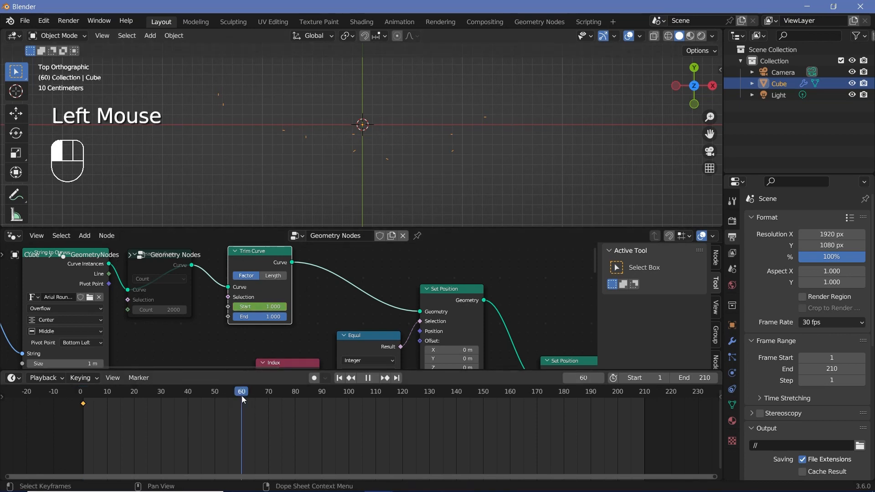
click(242, 396)
drag(278, 307, 233, 307)
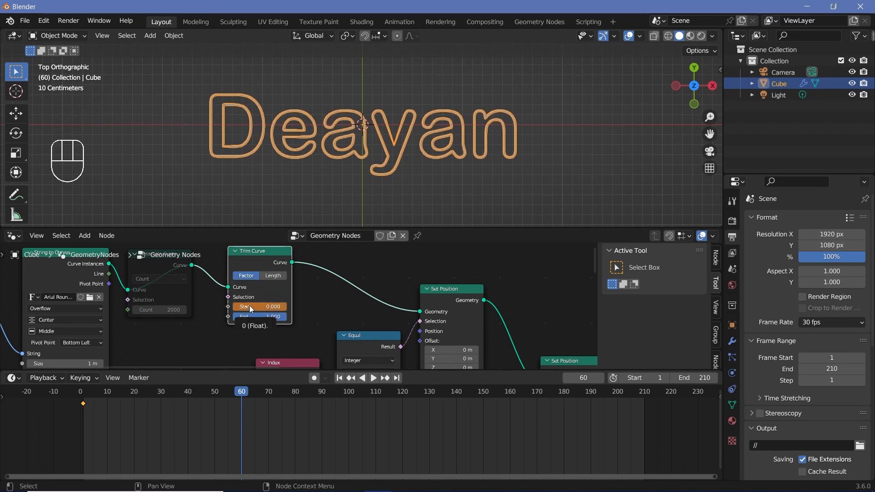
key(i)
Play the animation from frame 1 to check how the letter outlines are drawn on.
click(82, 400)
key(space)
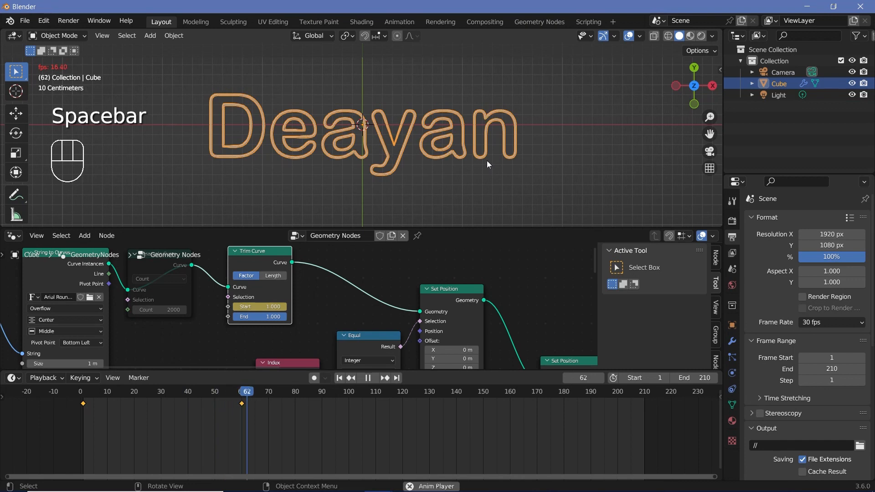
key(space)
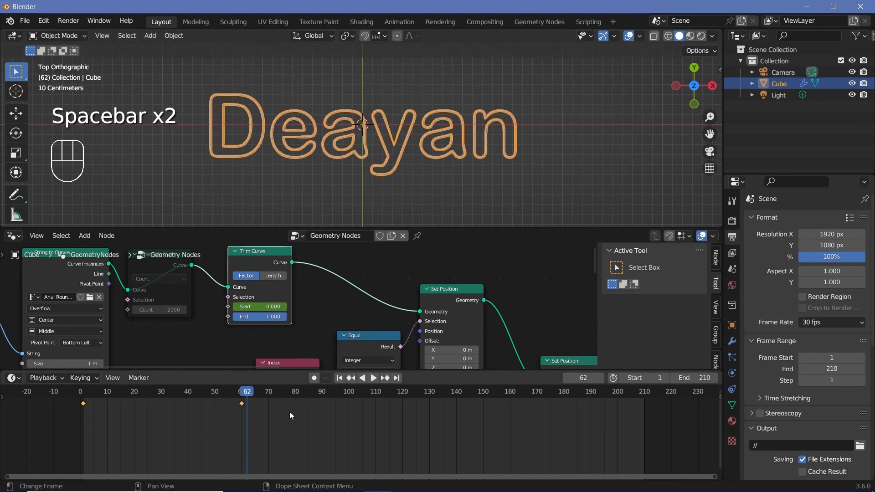
Insert a single keyframe on the first Set Position node's Y offset at frame 65.
click(255, 393)
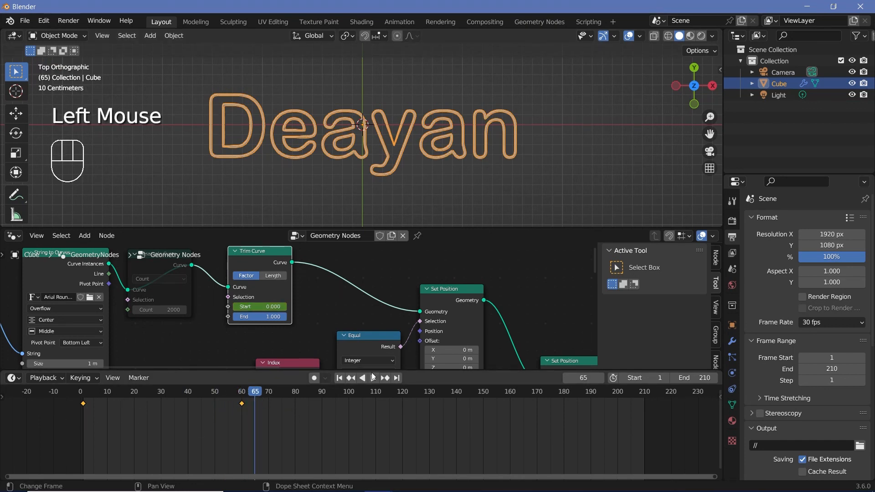
scroll(339, 292, down, 2)
middle_drag(339, 292, 285, 278)
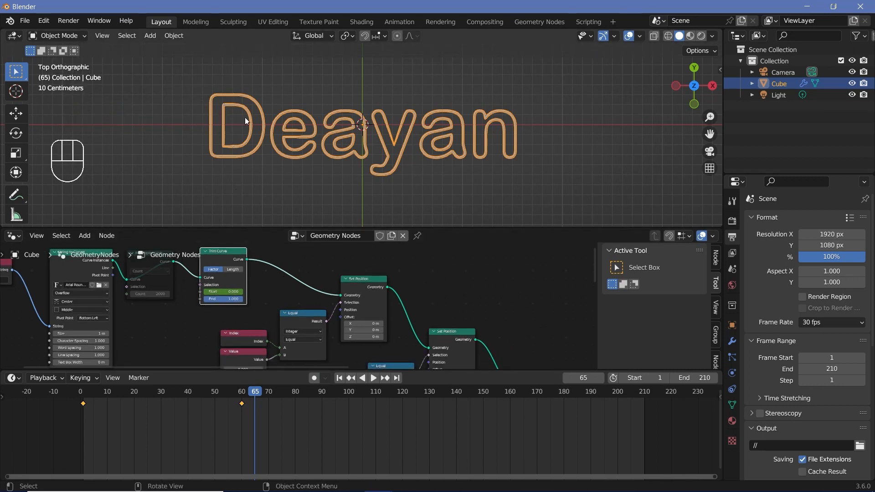
middle_drag(381, 315, 300, 269)
scroll(301, 269, up, 1)
click(285, 300)
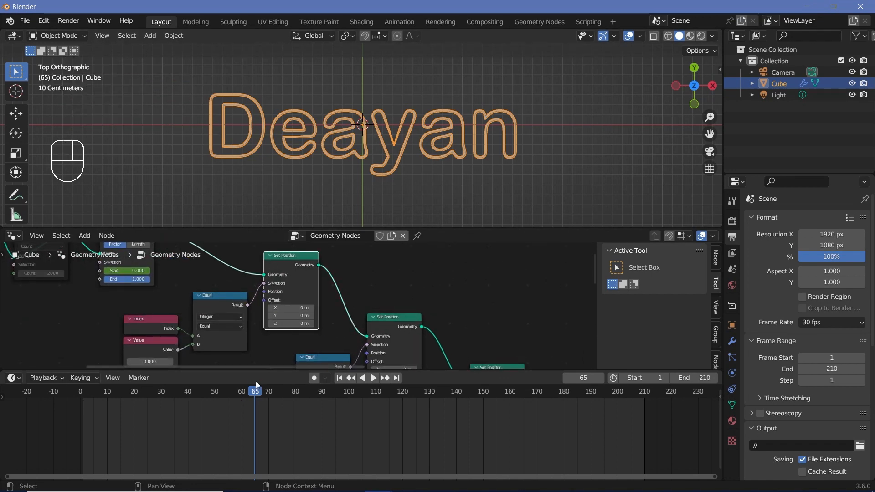
scroll(257, 385, up, 1)
scroll(281, 328, up, 5)
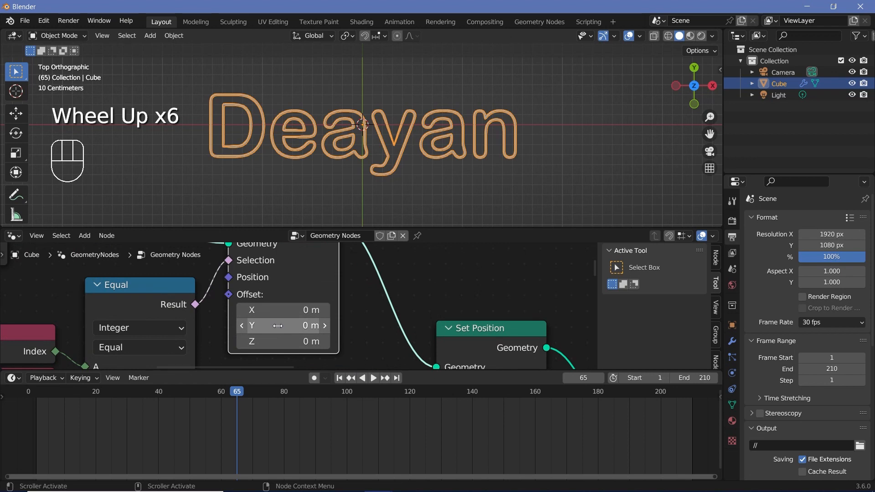
key(ctrl+z)
right_click(278, 325)
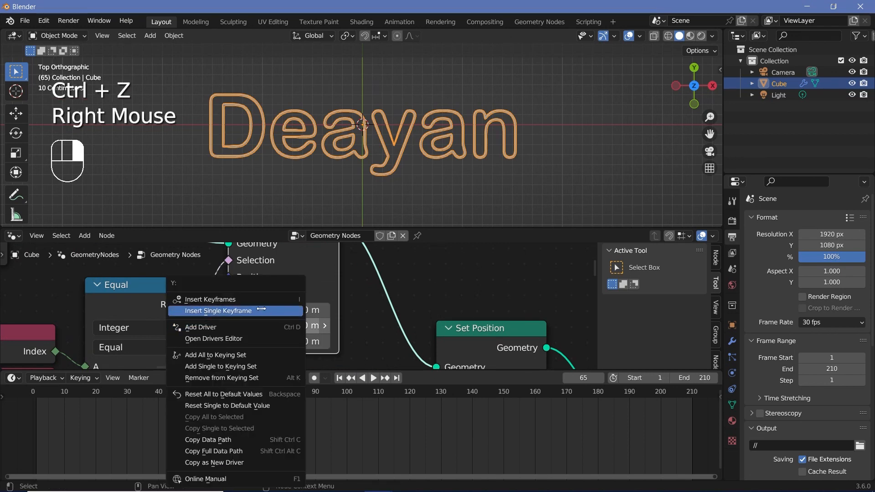
click(261, 310)
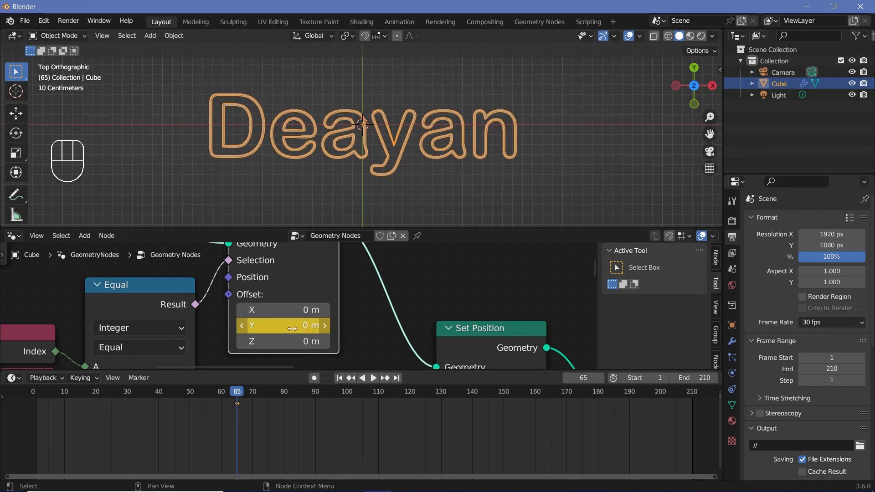
Move the first Set Position node's Y offset keyframe 5 frames later, to frame 70.
scroll(347, 325, down, 2)
middle_drag(239, 403, 245, 417)
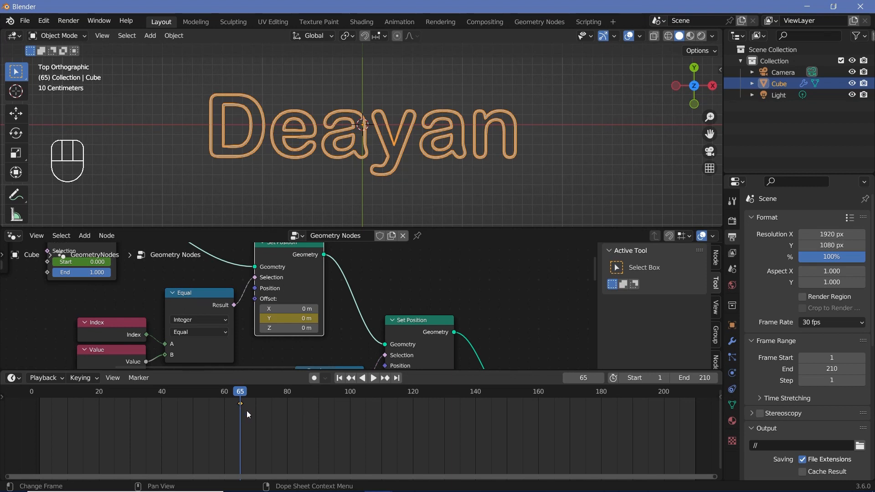
key(g)
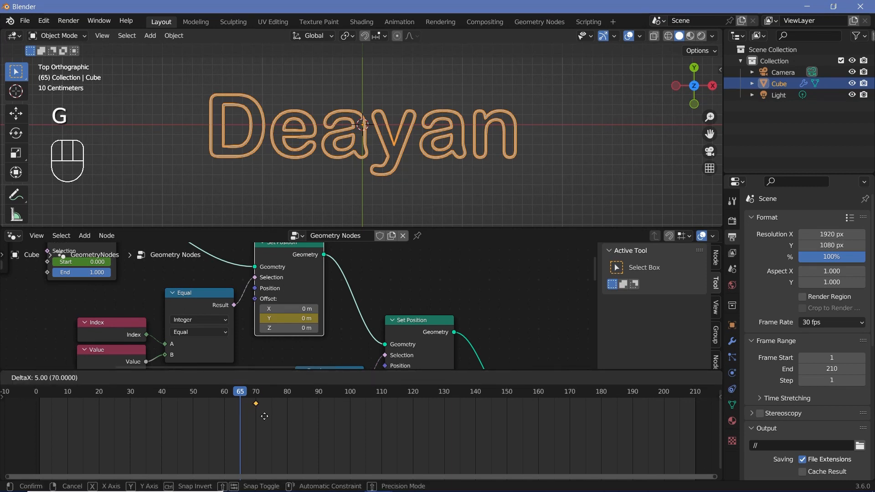
click(264, 416)
Insert a single keyframe on the first Set Position node's Y offset at frame 90.
click(257, 392)
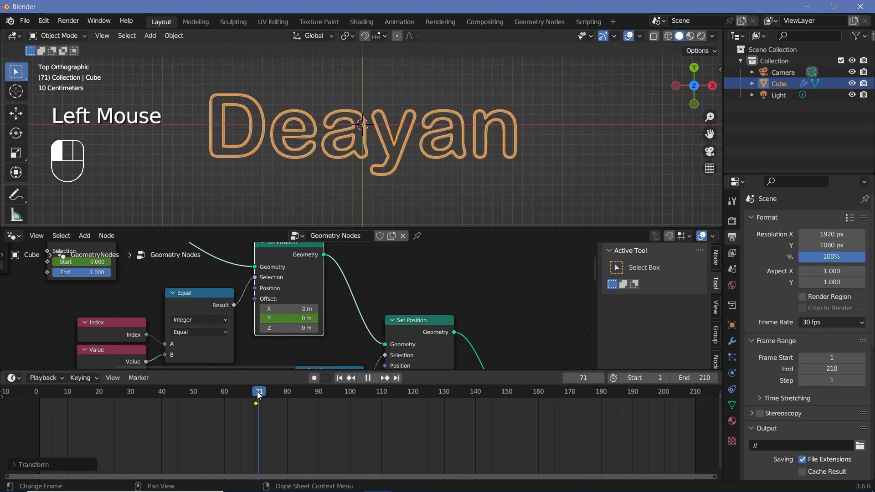
double_click(319, 395)
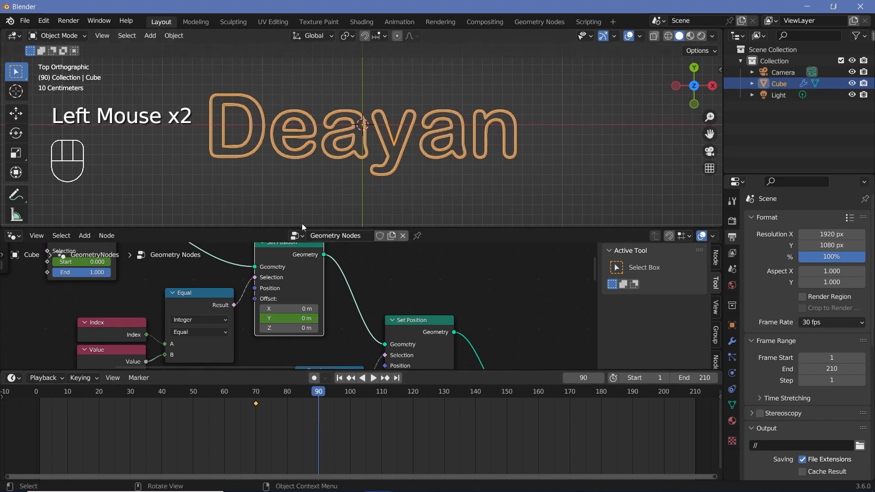
right_click(286, 317)
click(286, 317)
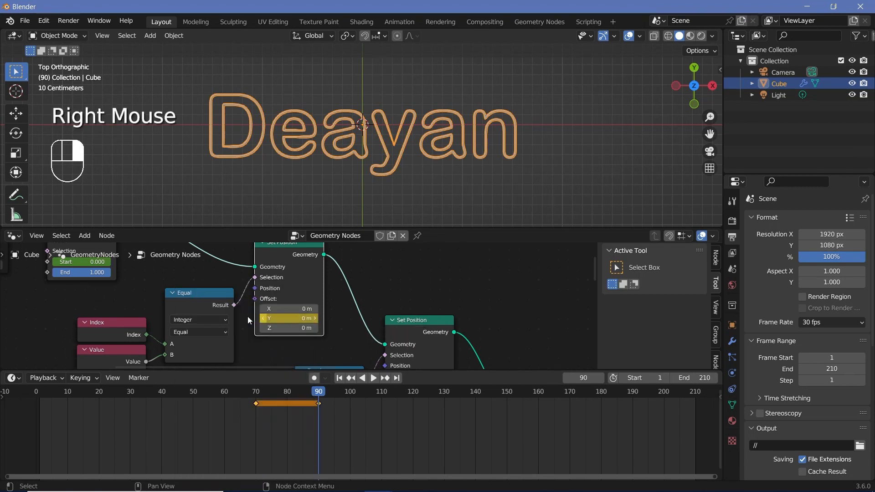
Set the interpolation of both Y offset keyframes, at frames 70 and 90, to Elastic.
key(a)
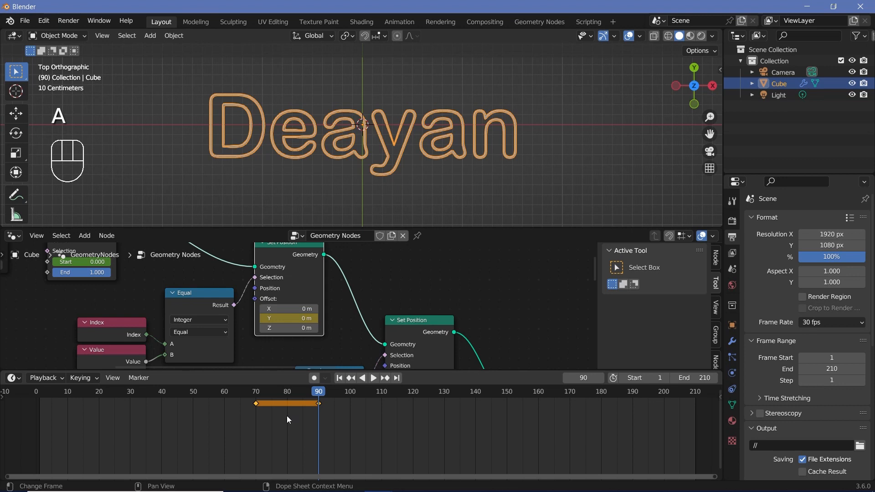
key(t)
click(259, 429)
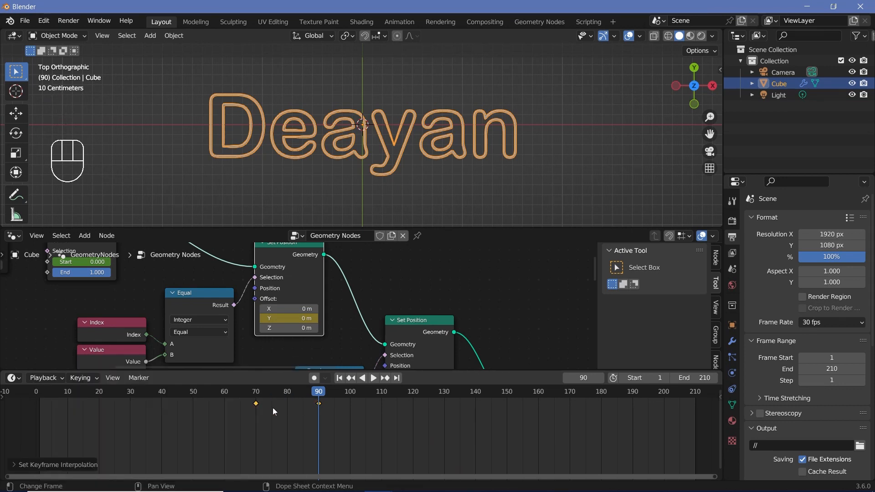
Play the animation repeatedly from frame 70 to check the elastic movement of the first letter.
click(255, 395)
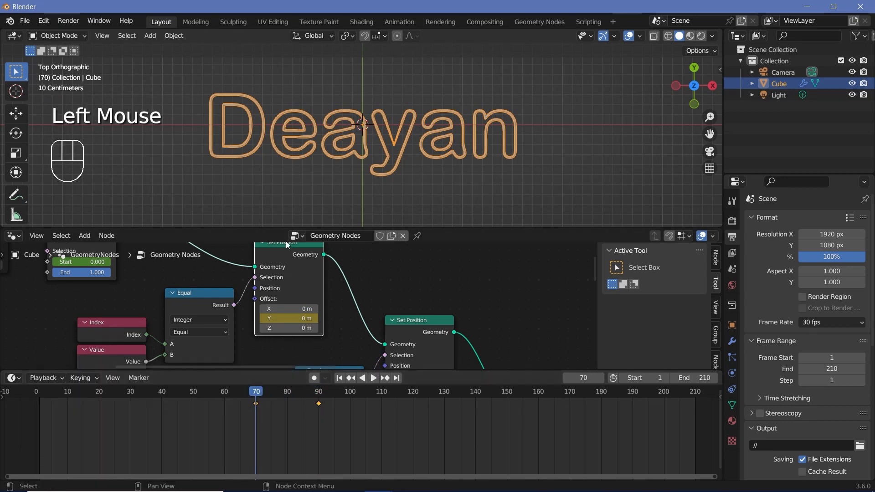
key(space)
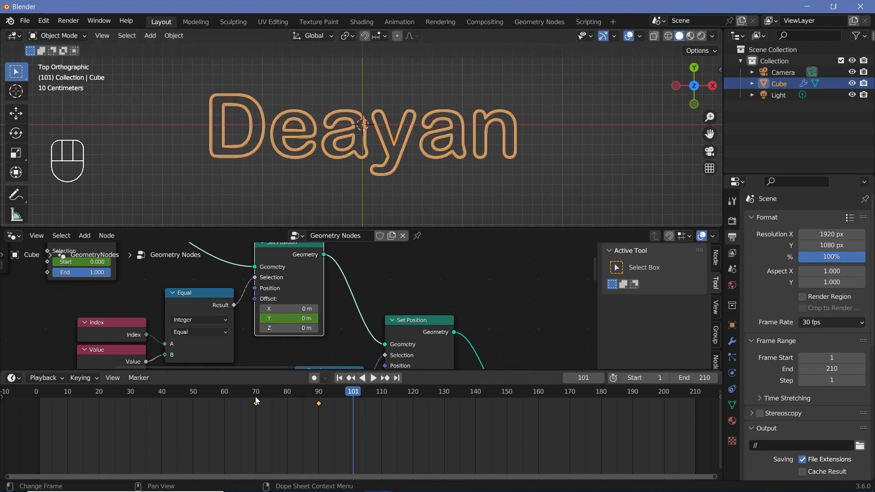
click(255, 396)
key(space)
key(space)
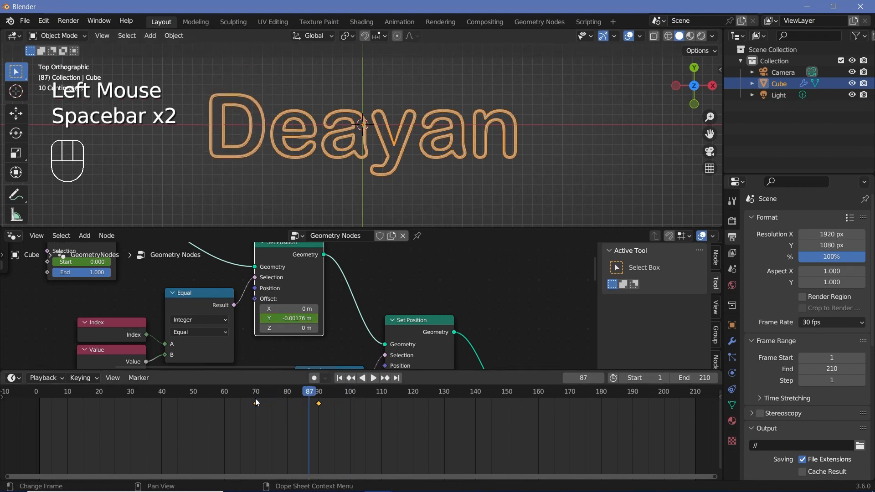
click(307, 423)
click(253, 392)
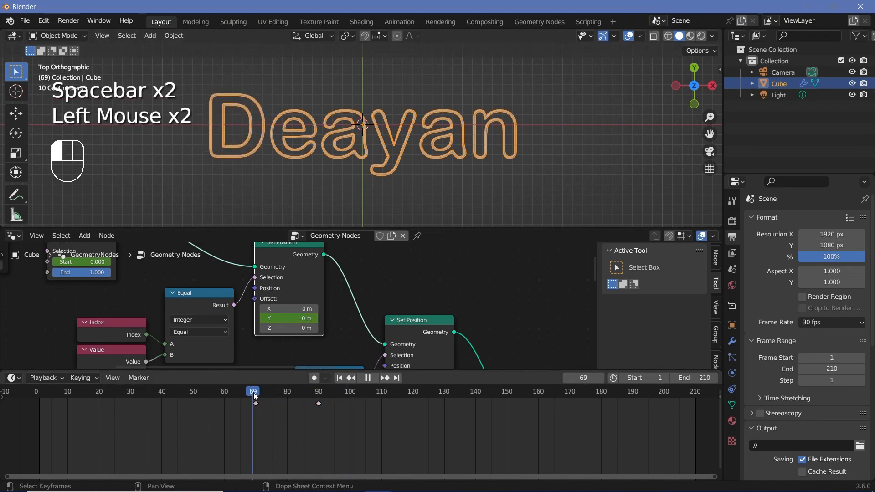
key(space)
key(space)
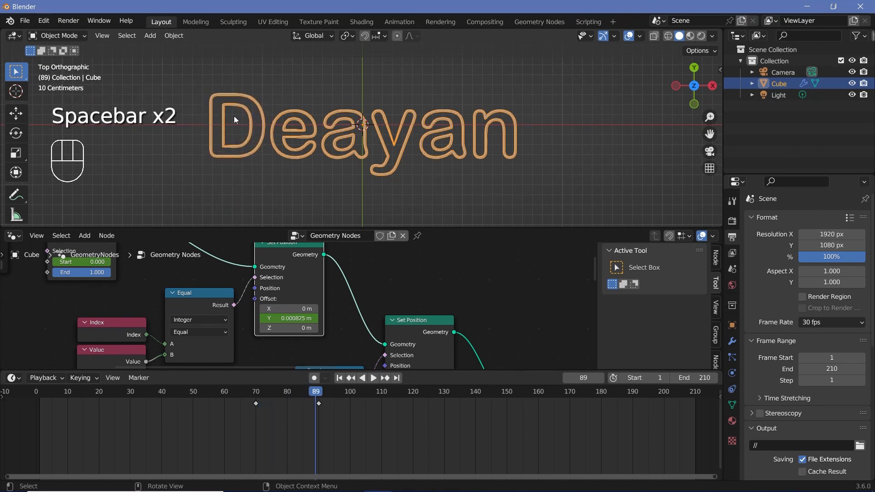
click(319, 393)
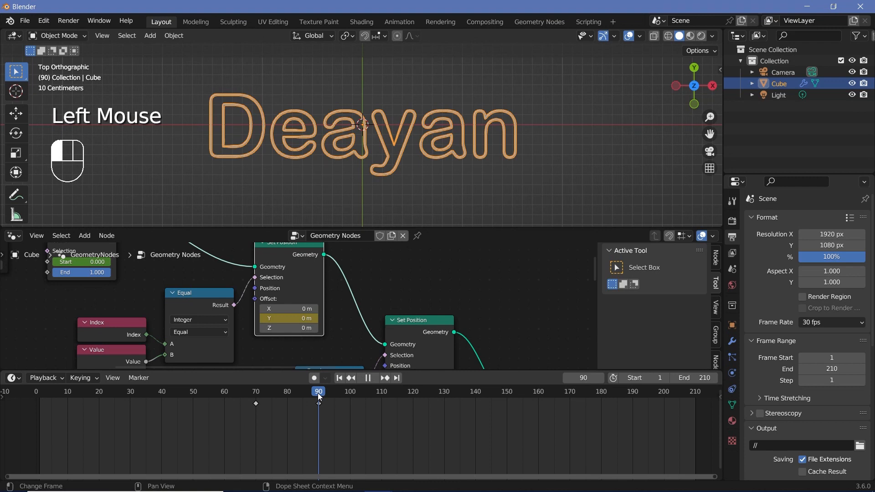
click(255, 393)
Select both keyframes, change the timeline to a Graph Editor and show the Y offset curve enlarged.
key(a)
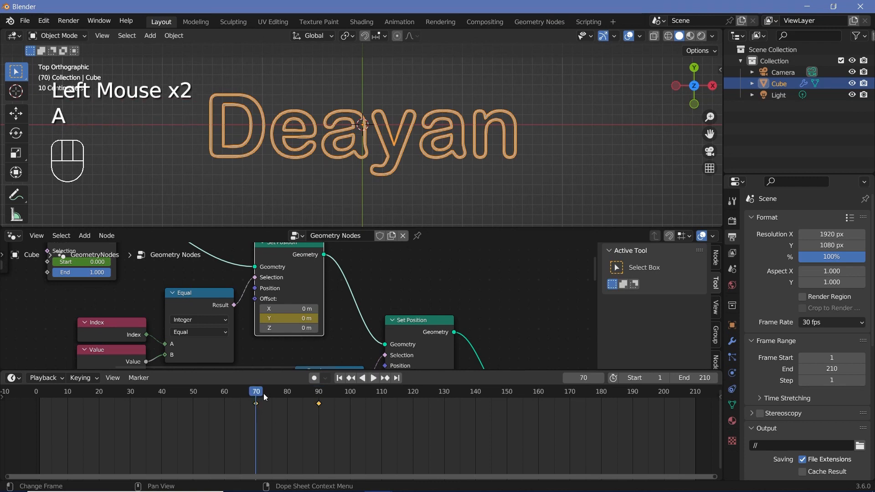
click(16, 381)
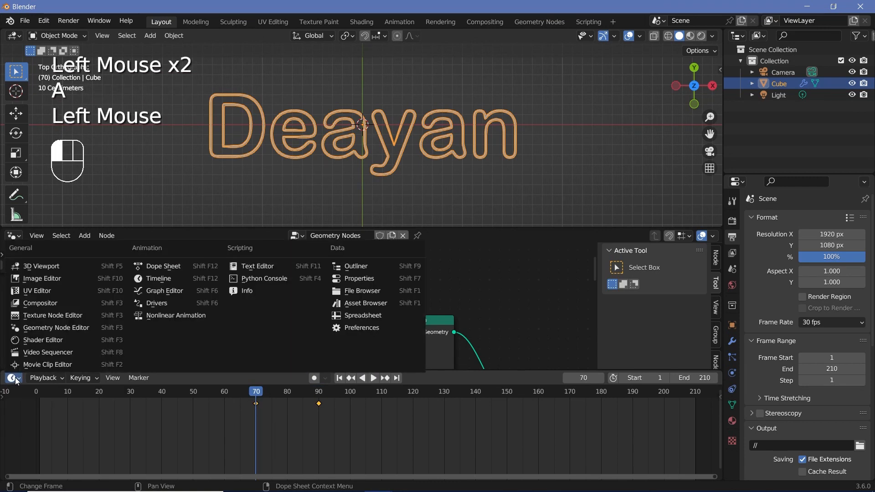
click(154, 291)
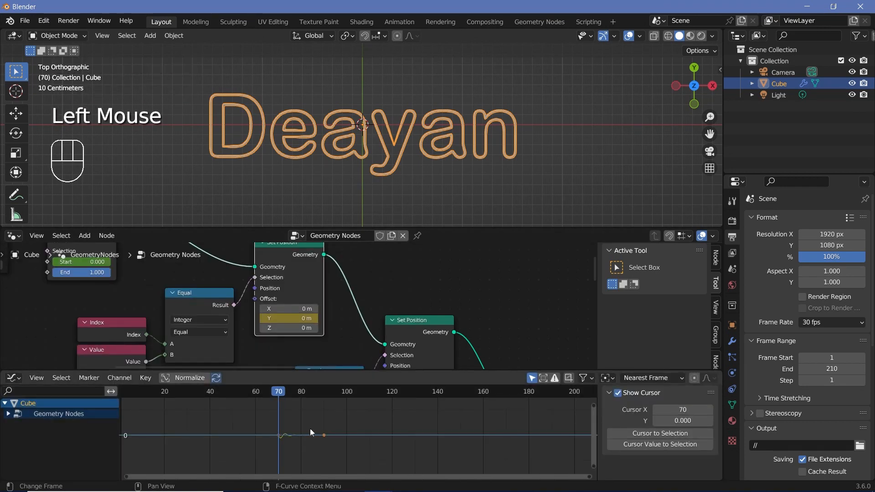
click(9, 414)
click(50, 424)
mouse_move(322, 418)
ctrl+middle_down()
mouse_move(317, 389)
mouse_move(307, 453)
mouse_move(309, 422)
mouse_move(323, 427)
ctrl+middle_up()
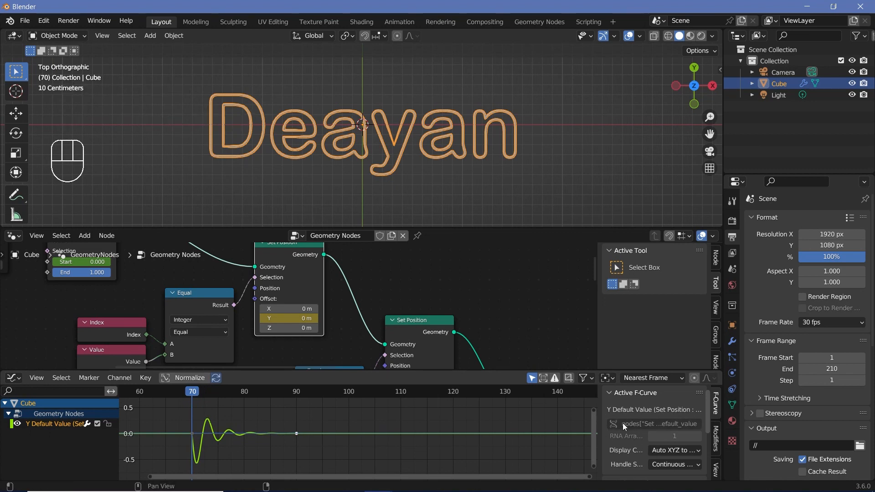
Set the elastic Period of the Y offset keyframe at frame 70 to 12.
key(n)
key(n)
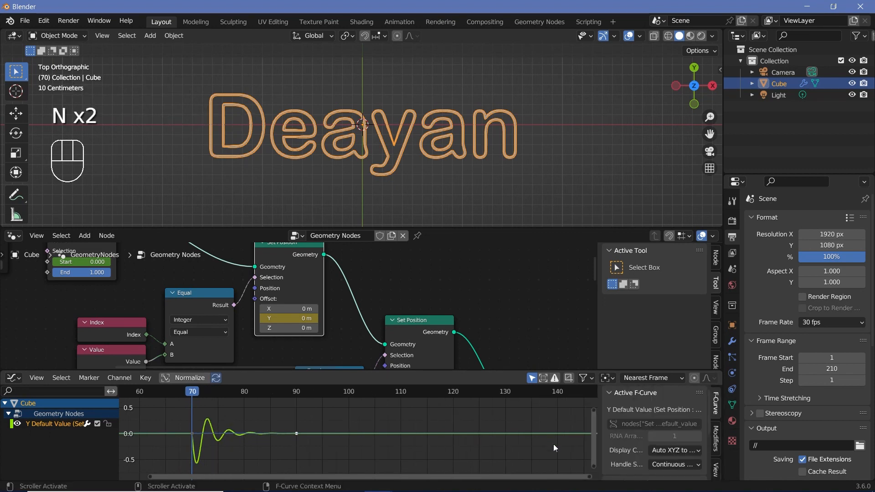
click(718, 412)
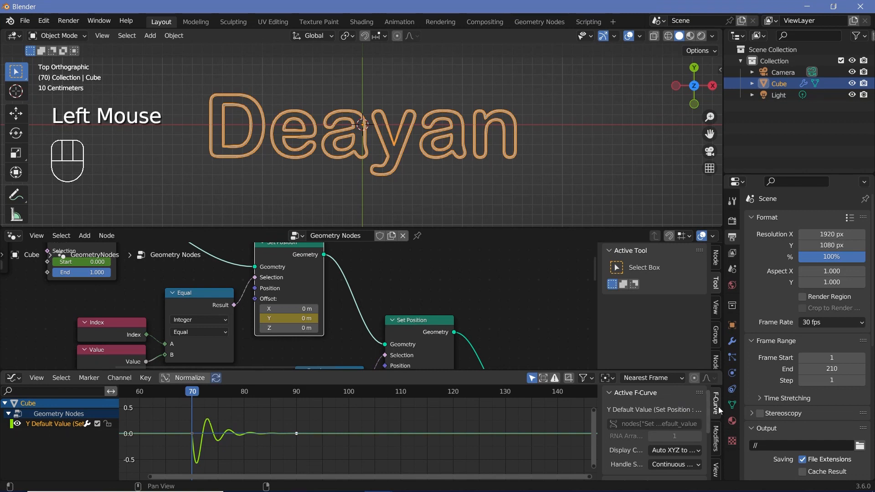
scroll(649, 405, down, 5)
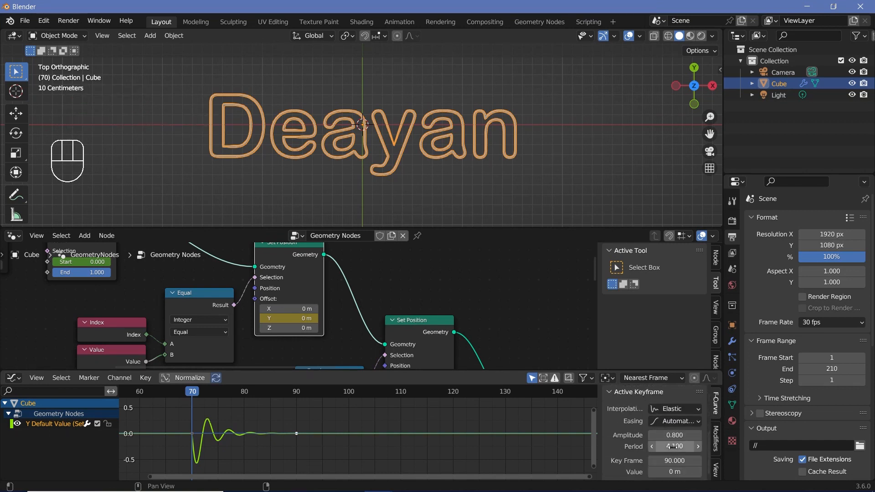
drag(673, 447, 681, 445)
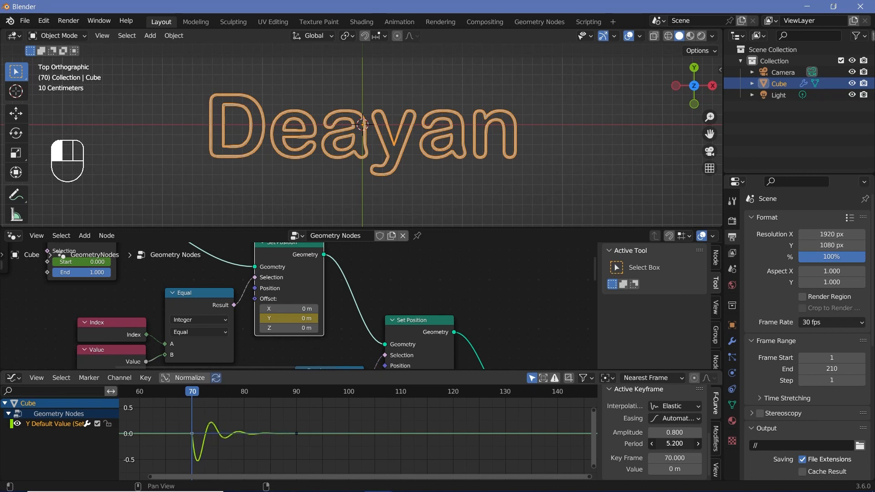
click(681, 445)
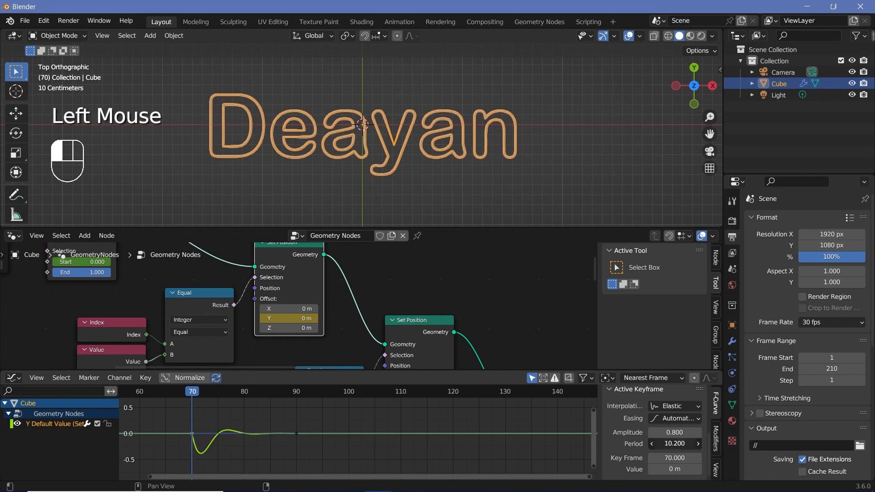
text(12)
key(Return)
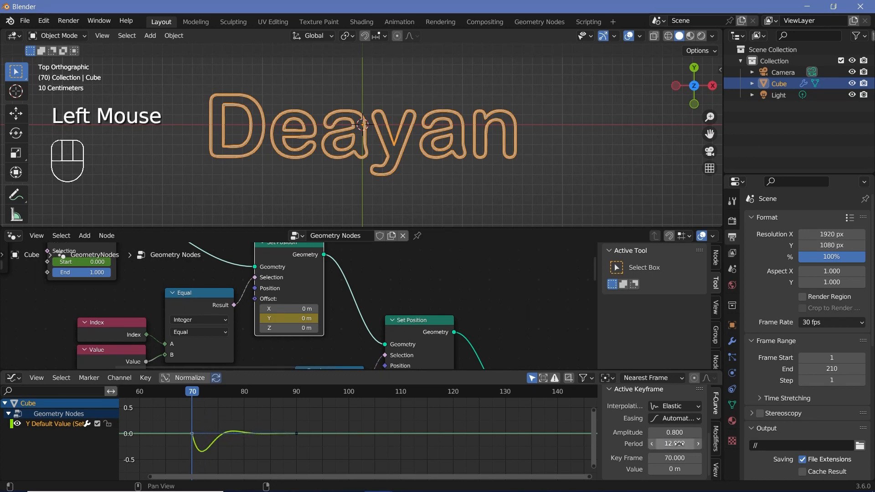
Play the animation from frame 70 to check the softened elastic bounce, then return to frame 69.
key(space)
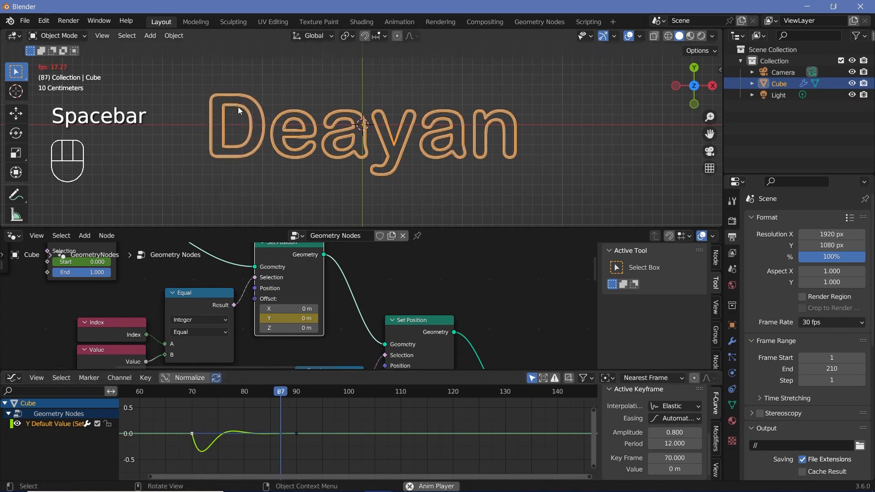
key(space)
click(190, 393)
drag(190, 393, 186, 393)
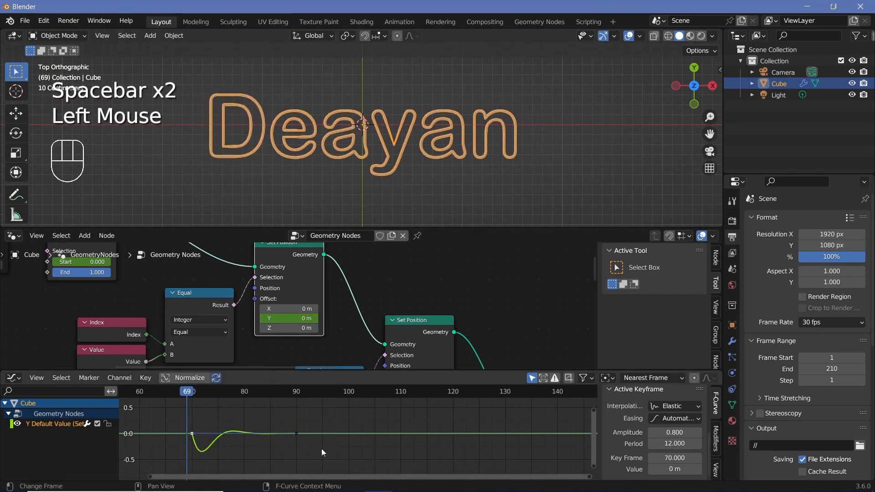
Select the first letter's Y offset keyframes at frames 70 and 90 and copy them.
click(195, 427)
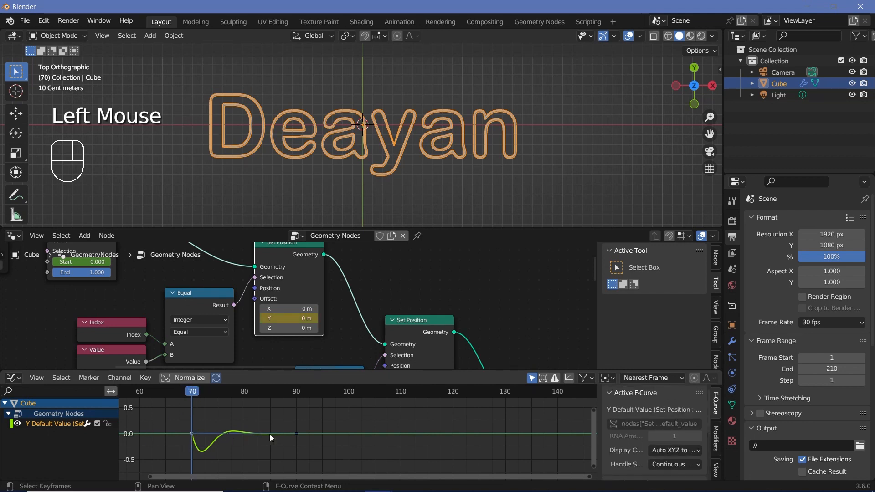
scroll(609, 425, down, 4)
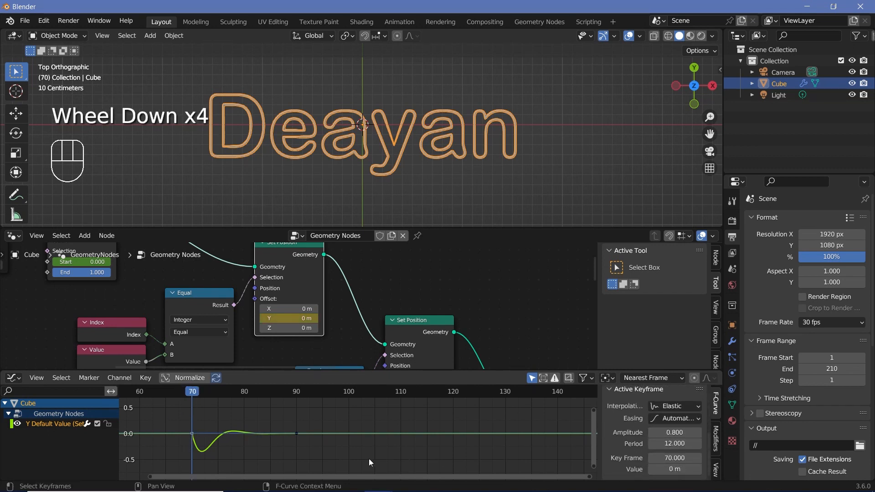
scroll(364, 456, down, 2)
shift+click(314, 433)
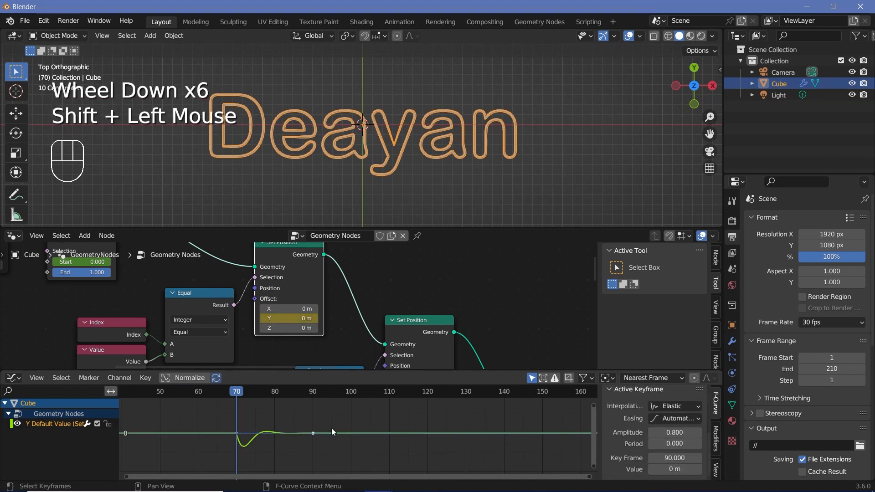
scroll(343, 432, down, 2)
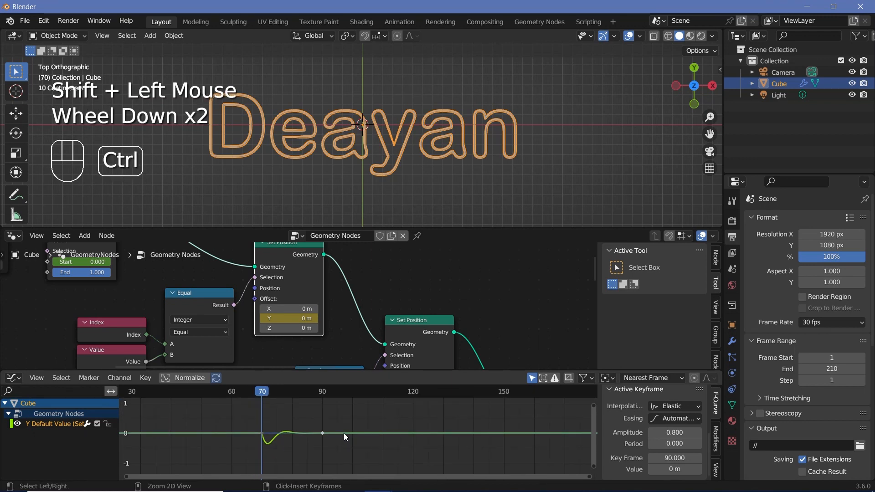
key(ctrl+c)
Insert a single keyframe on the second Set Position node's Y offset at frame 90.
middle_drag(284, 360, 293, 359)
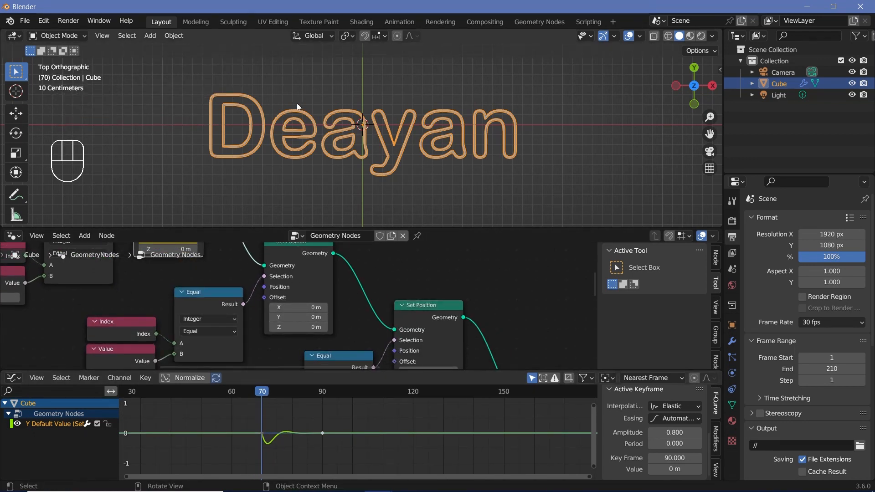
click(322, 393)
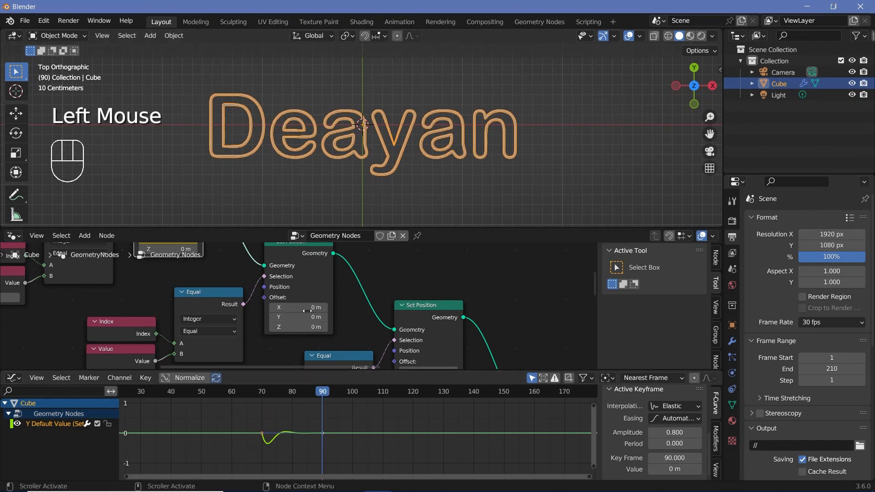
click(300, 256)
middle_drag(300, 256, 321, 291)
middle_drag(340, 330, 327, 301)
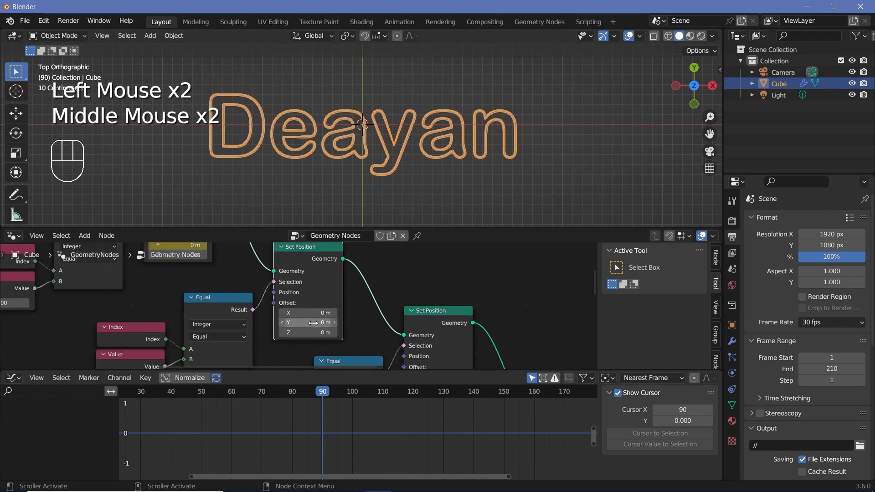
right_click(322, 327)
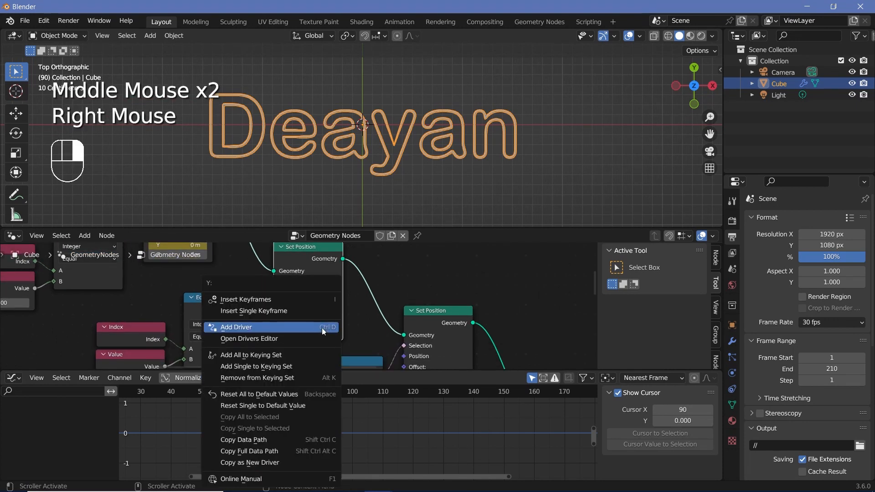
click(272, 311)
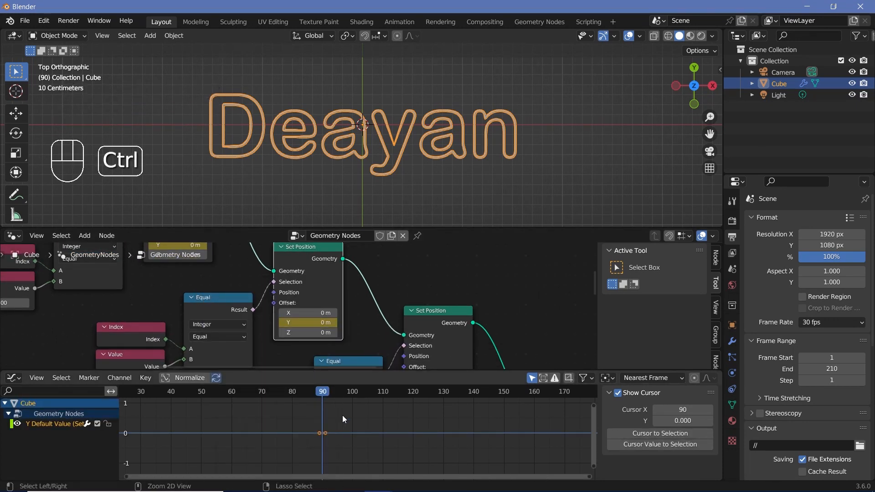
Paste the copied elastic keyframes onto the second node's Y offset curve at frame 90 and go to frame 110.
key(ctrl+v)
click(382, 393)
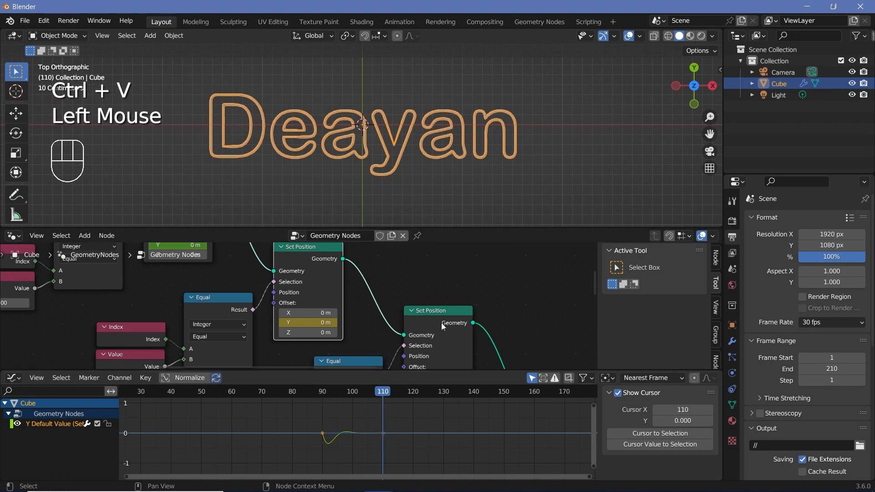
Insert a single keyframe on the third Set Position node's Y offset at frame 110 and paste the copied elastic keyframes onto it.
middle_drag(441, 322, 400, 272)
click(400, 273)
right_click(398, 334)
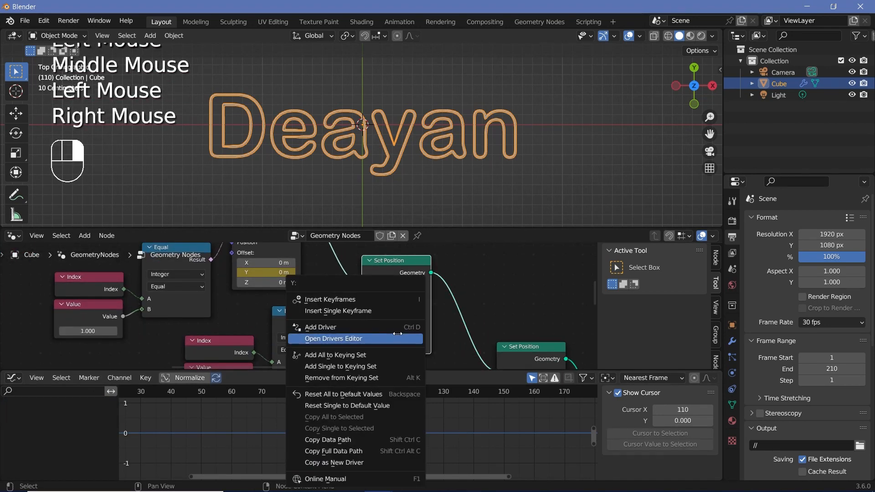
click(360, 306)
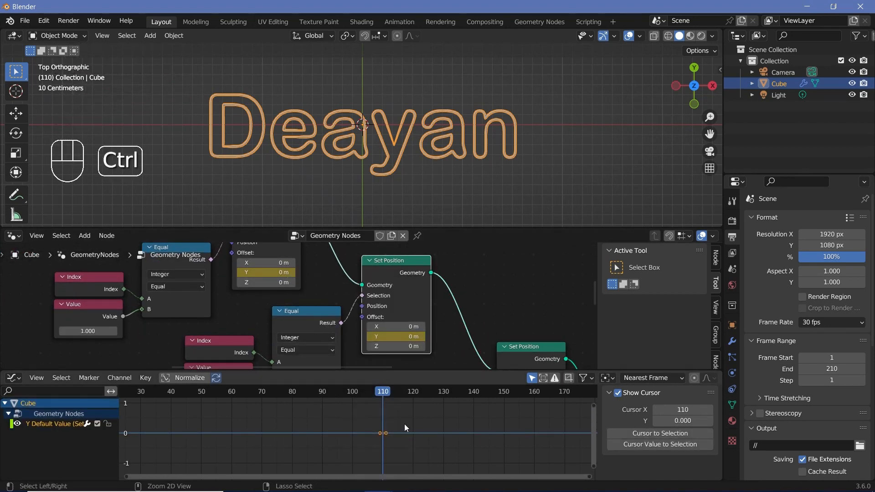
key(ctrl+v)
Insert a single keyframe on the fourth Set Position node's Y offset and paste the elastic keyframes onto its curve.
middle_drag(393, 244, 410, 252)
click(436, 305)
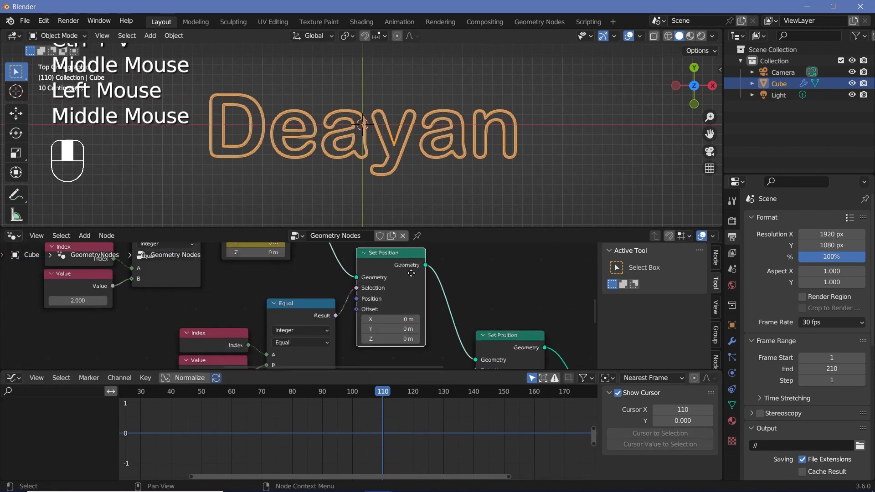
key(ctrl+v)
middle_drag(390, 339, 377, 306)
right_click(377, 306)
click(374, 303)
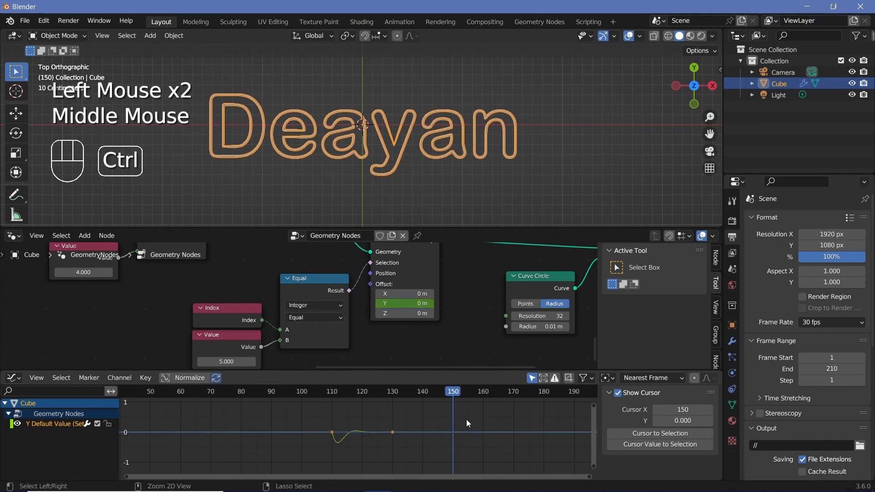
Keyframe the last Set Position node's Y offset at frame 150 and paste the copied elastic keyframes there.
middle_drag(477, 299, 480, 325)
scroll(480, 326, down, 4)
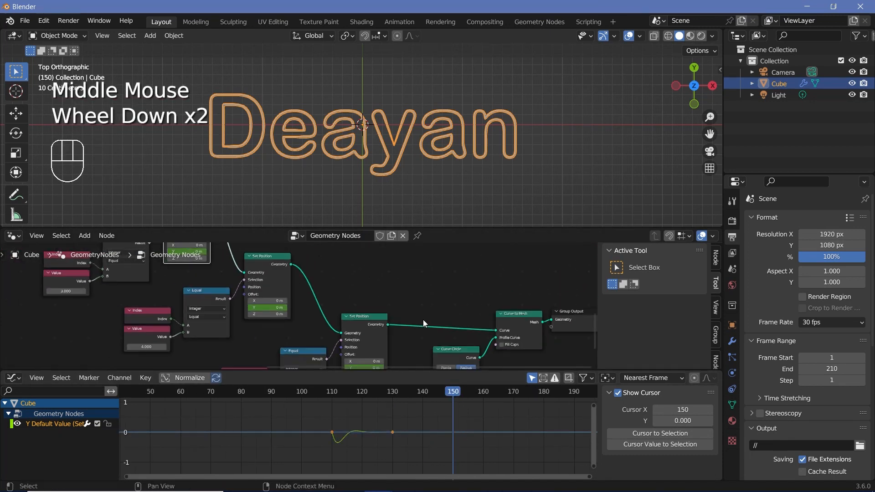
click(341, 319)
click(359, 325)
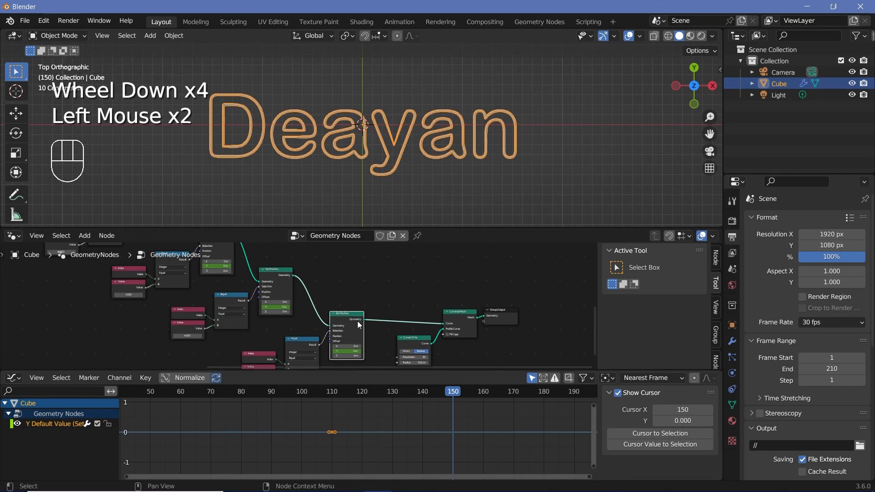
scroll(360, 325, up, 2)
middle_drag(451, 347, 451, 305)
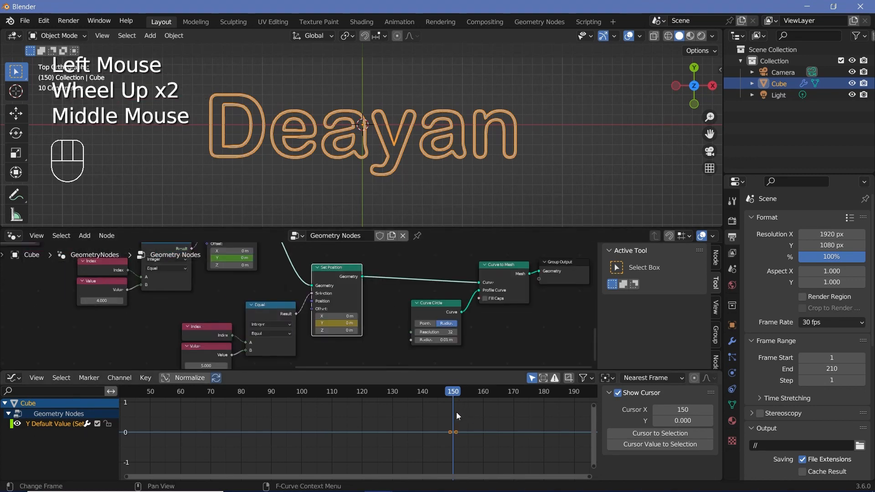
click(354, 290)
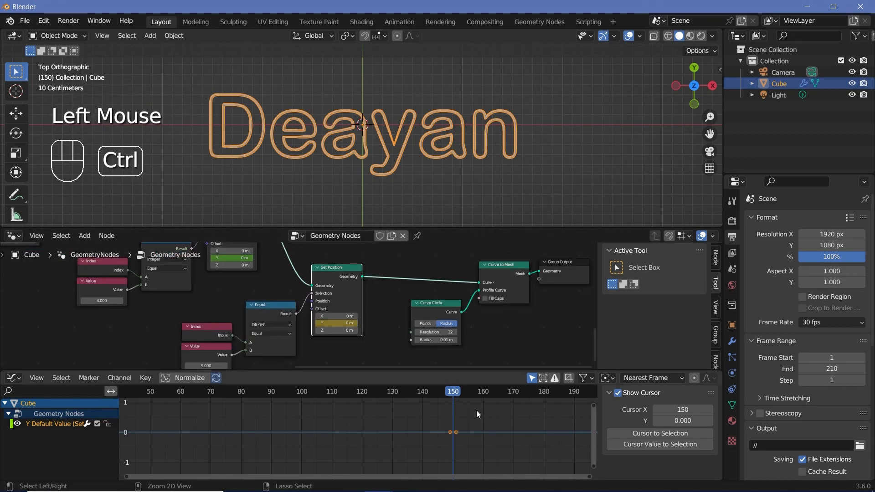
key(ctrl+v)
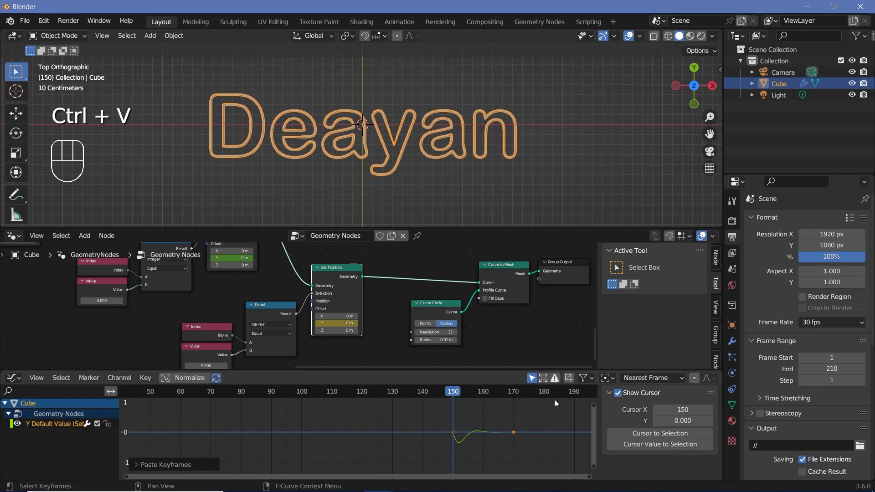
Play the animation from frame 1 to check how the letters draw on.
middle_drag(281, 284, 325, 326)
click(281, 273)
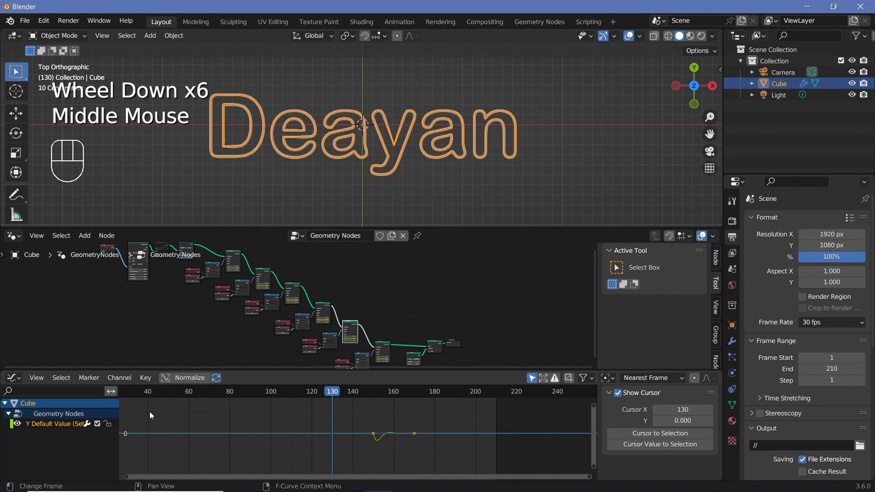
scroll(150, 411, down, 2)
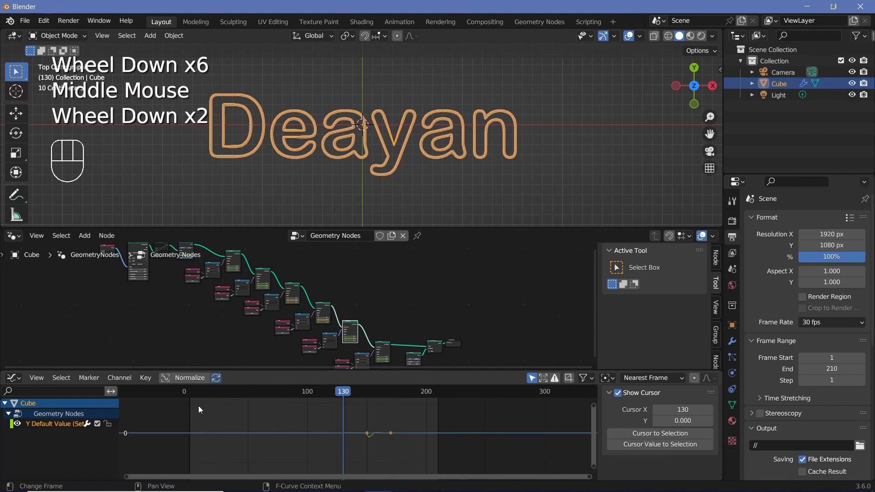
click(189, 393)
key(space)
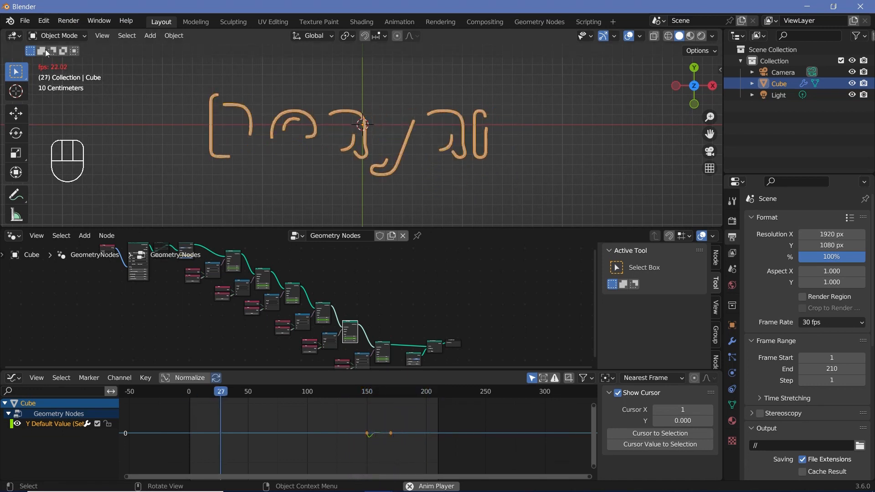
key(space)
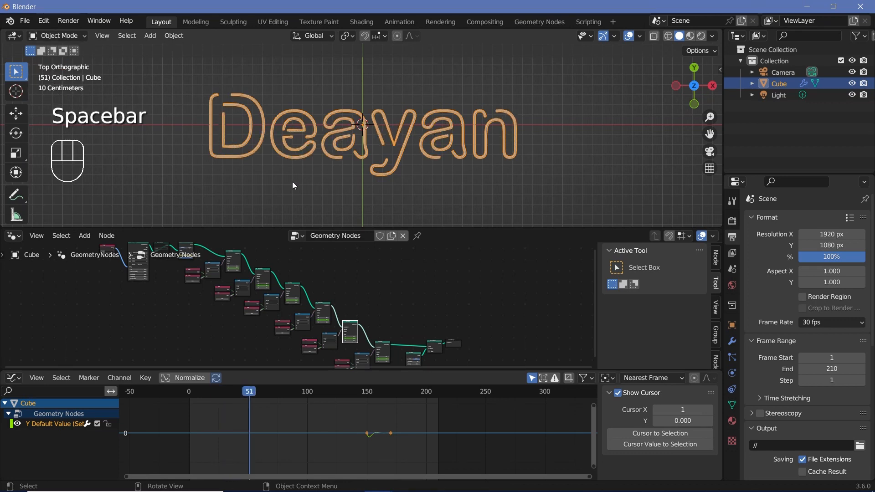
Change the Graph Editor area to the Timeline.
click(13, 378)
click(15, 379)
click(158, 278)
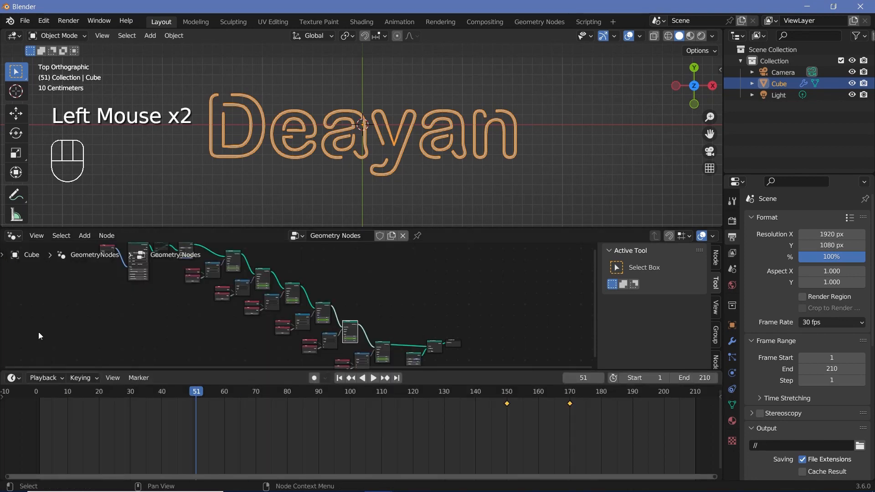
Set the playback sync to Frame Dropping and replay the animation to check the sequential letter bounces.
click(13, 378)
click(45, 378)
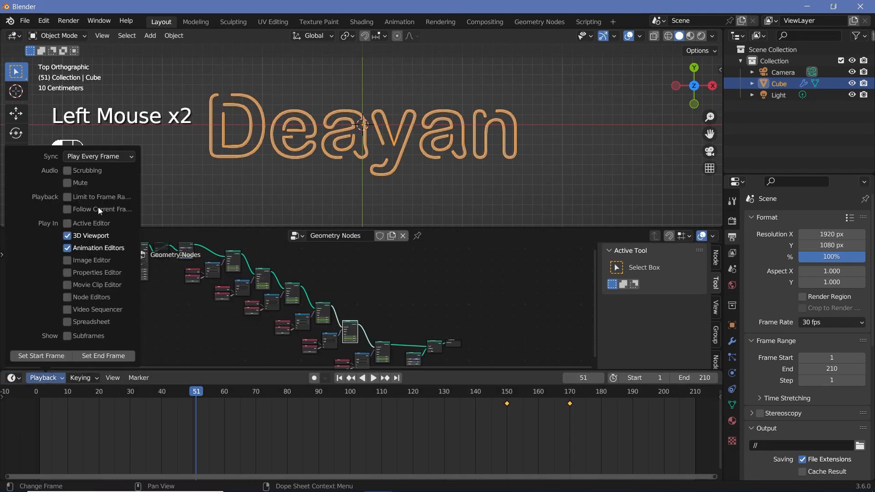
click(116, 156)
click(106, 181)
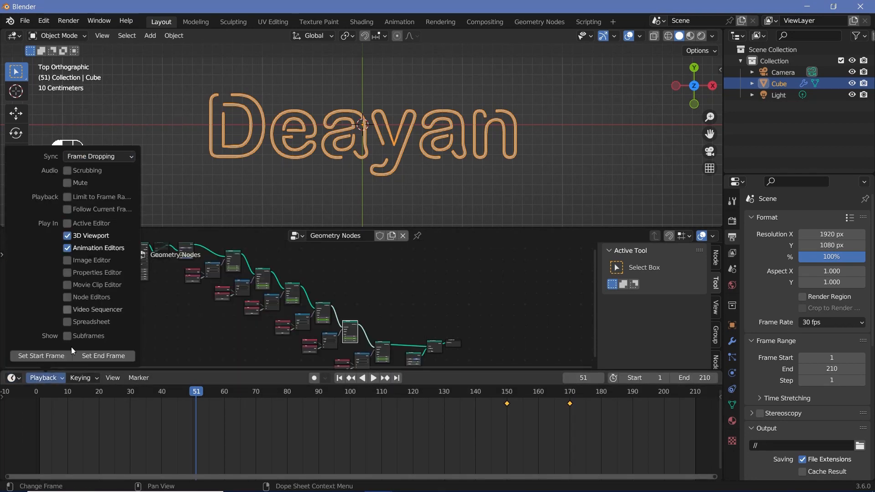
key(space)
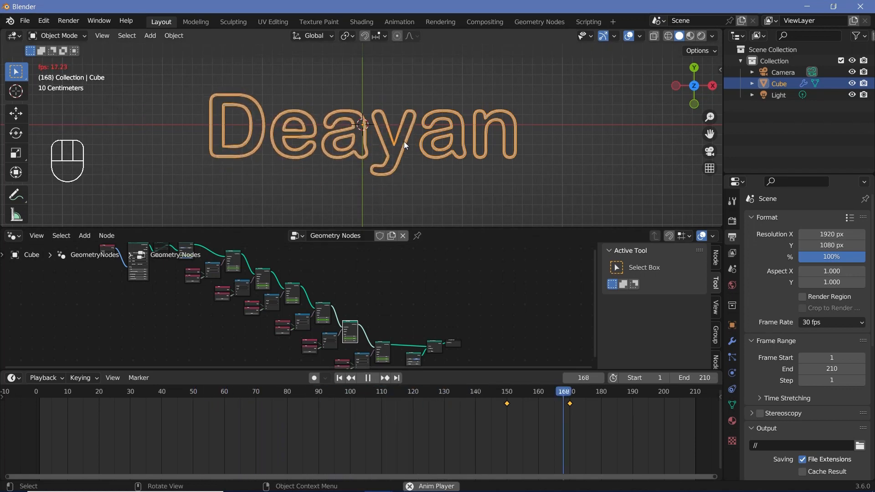
key(space)
Add an ico sphere at the world origin and scale it down to about 0.1.
scroll(347, 310, up, 7)
scroll(347, 310, down, 3)
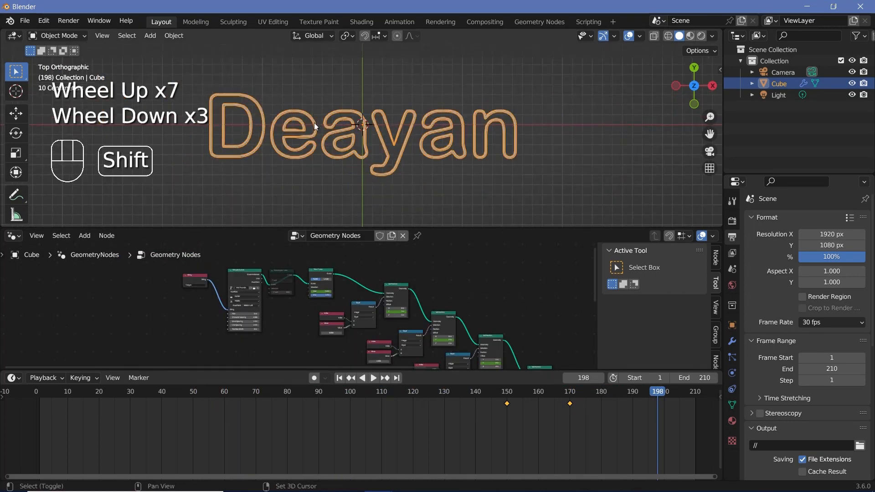
shift+middle_drag(314, 124, 313, 159)
scroll(313, 159, up, 1)
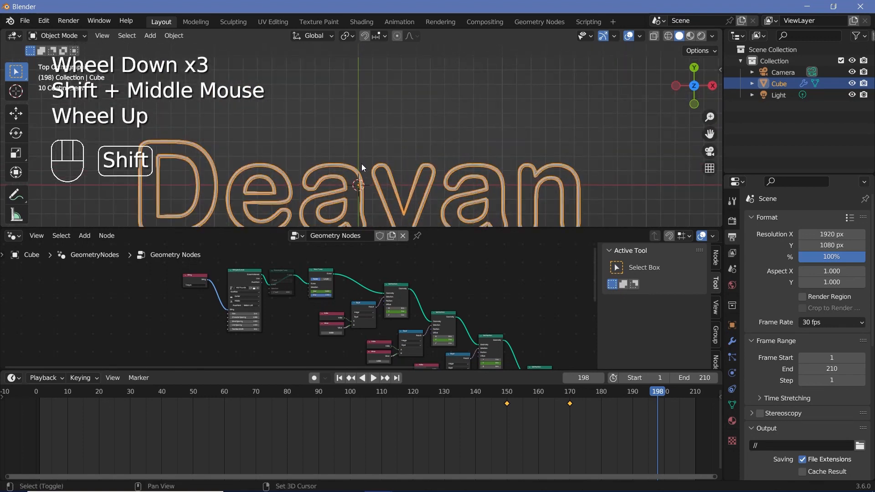
key(shift+a)
mouse_move(362, 164)
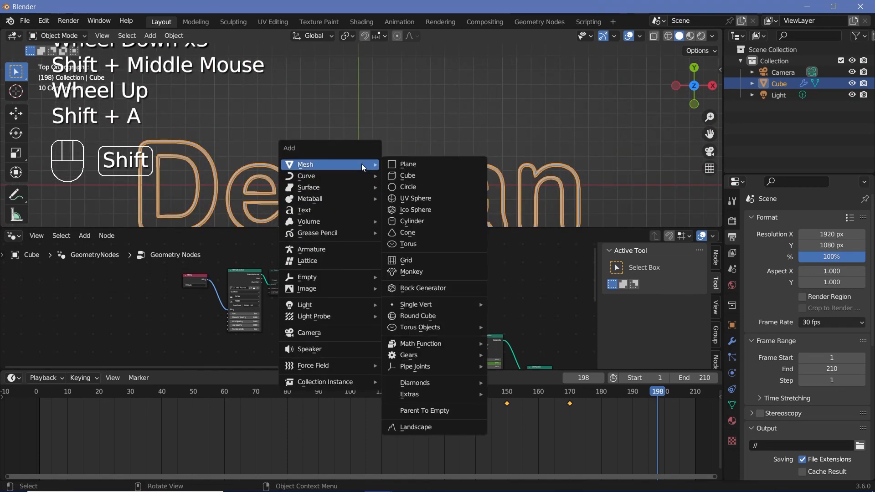
click(409, 210)
key(s)
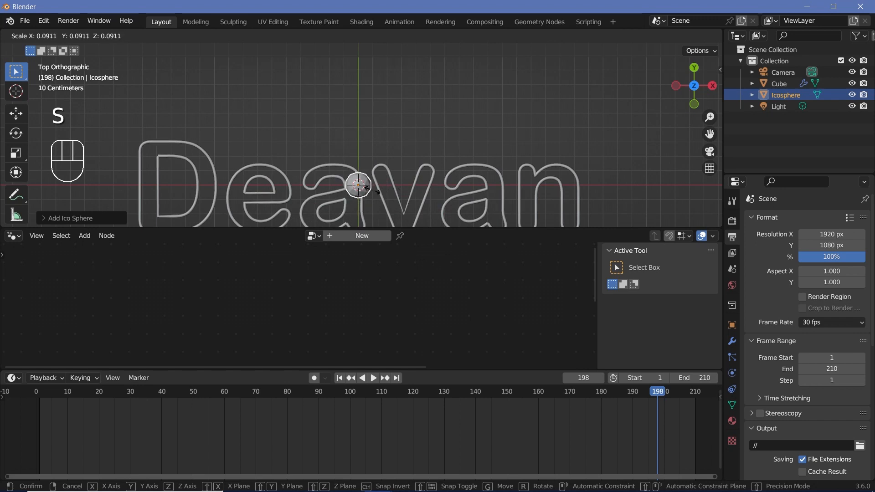
ctrl+click(373, 190)
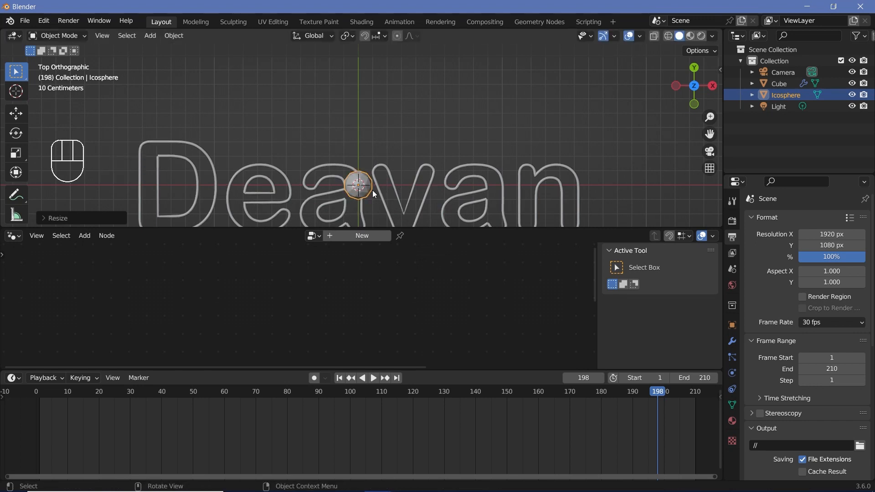
Give the ico sphere a level 2 Subdivision Surface and shade it smooth.
key(ctrl+2)
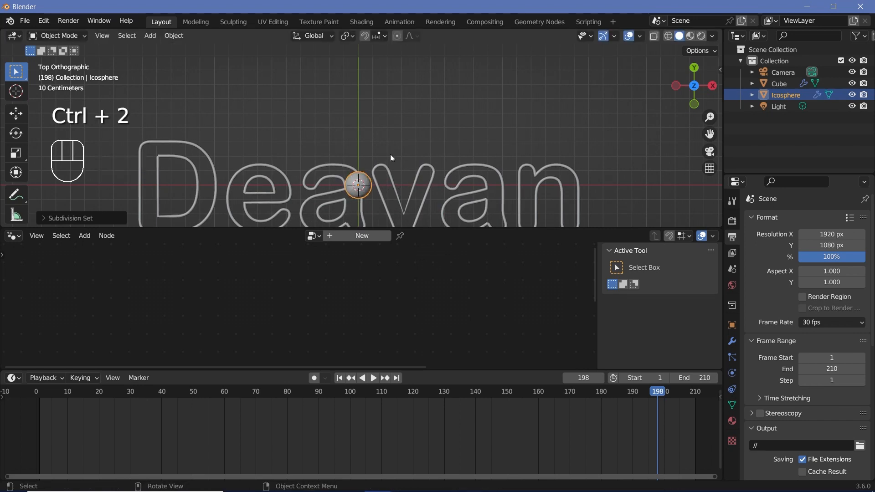
click(166, 36)
click(228, 325)
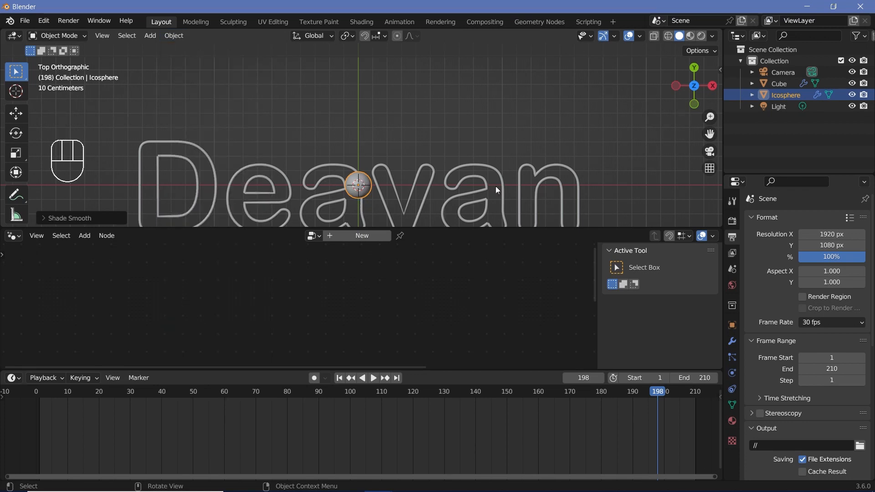
Select the text outline object and try a Character Spacing of 1.5 on its String to Curves node.
scroll(497, 190, down, 1)
shift+middle_drag(498, 190, 487, 165)
scroll(611, 149, up, 3)
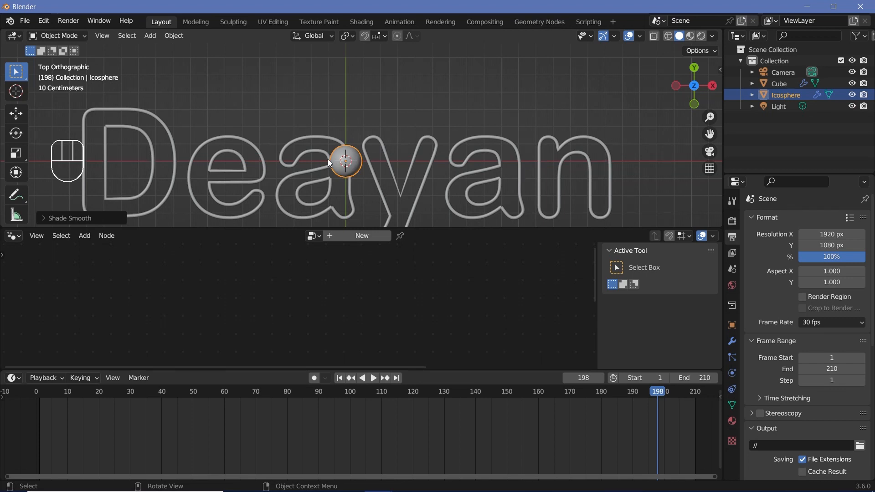
click(282, 162)
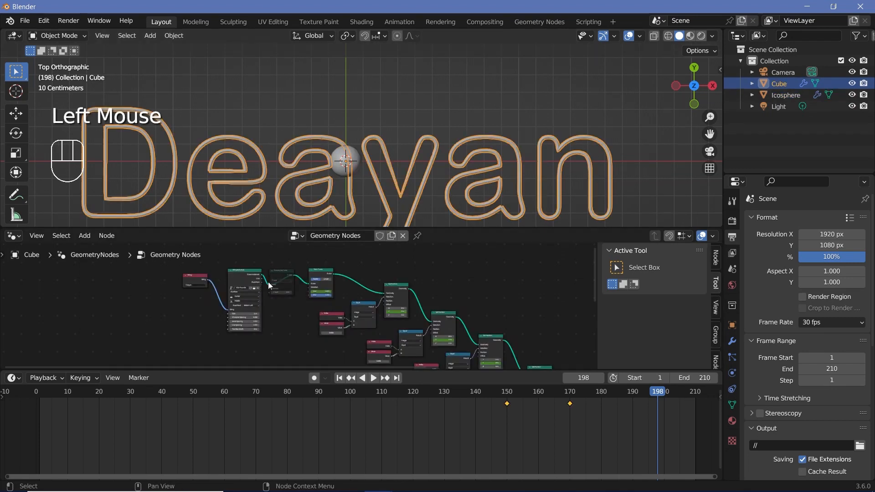
middle_drag(268, 316, 242, 324)
scroll(242, 325, up, 5)
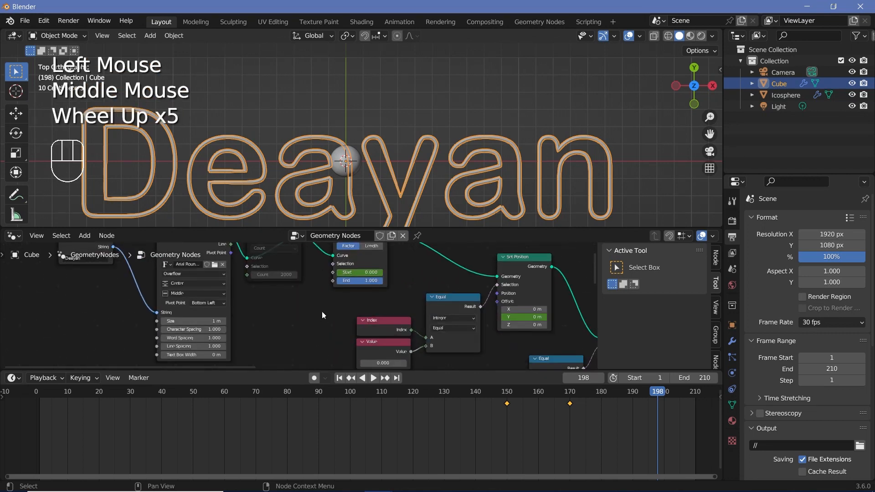
middle_drag(322, 314, 400, 293)
scroll(400, 293, up, 1)
scroll(296, 306, up, 1)
drag(250, 309, 274, 309)
scroll(368, 171, down, 3)
scroll(368, 172, up, 3)
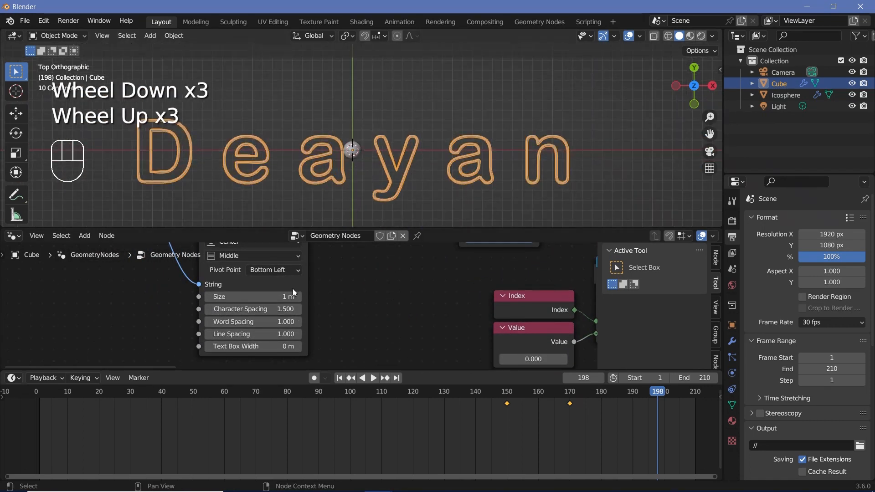
Set the String to Curves node's Character Spacing to 1.1.
click(269, 310)
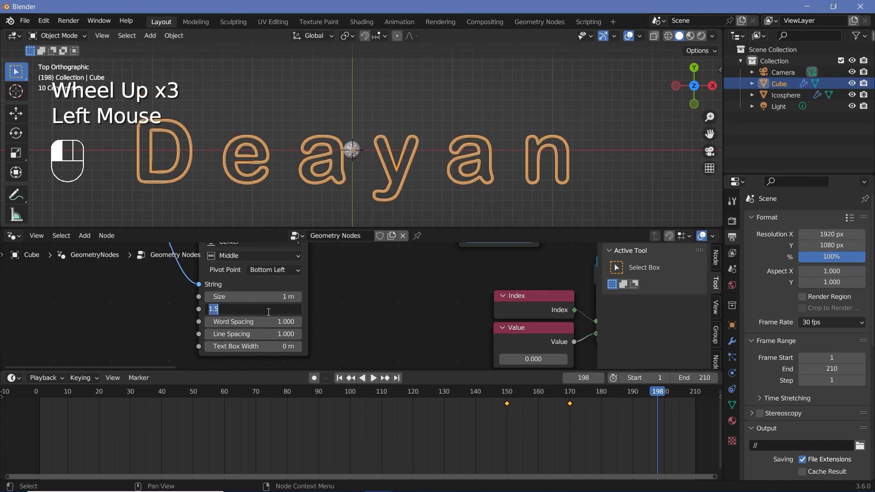
text(1.1)
key(Return)
middle_click(361, 148)
middle_click(362, 149)
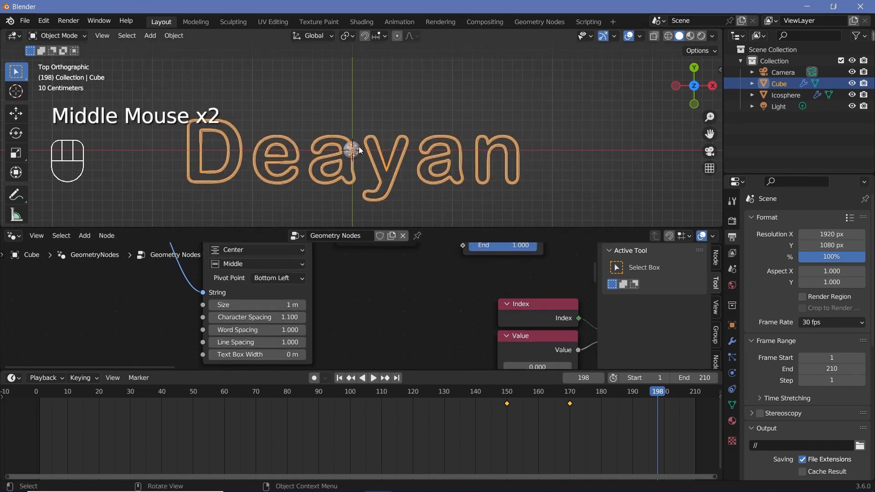
Select the ico sphere and go to frame 70, the last frame before the letter D drops.
click(362, 148)
scroll(342, 158, up, 2)
scroll(337, 157, down, 3)
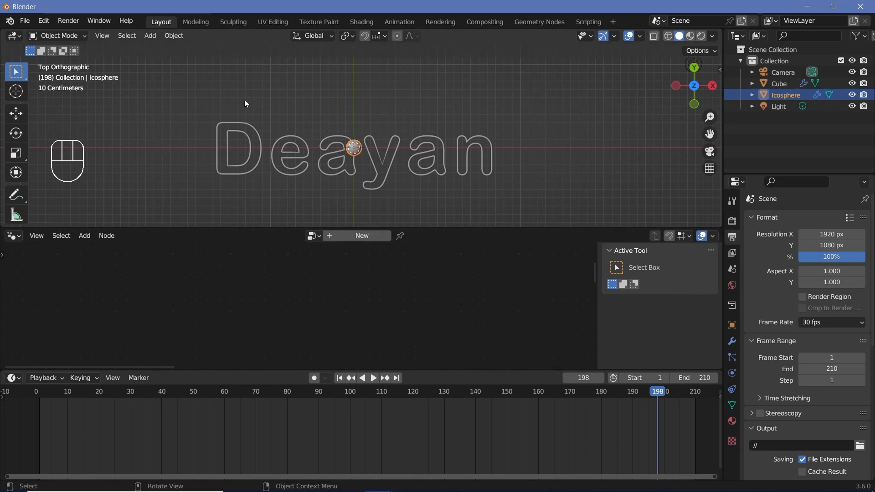
drag(184, 397, 224, 412)
key(Right)
key(Right)
key(Right)
key(Right)
key(Right)
key(Right)
key(Right)
key(Right)
key(Right)
key(Right)
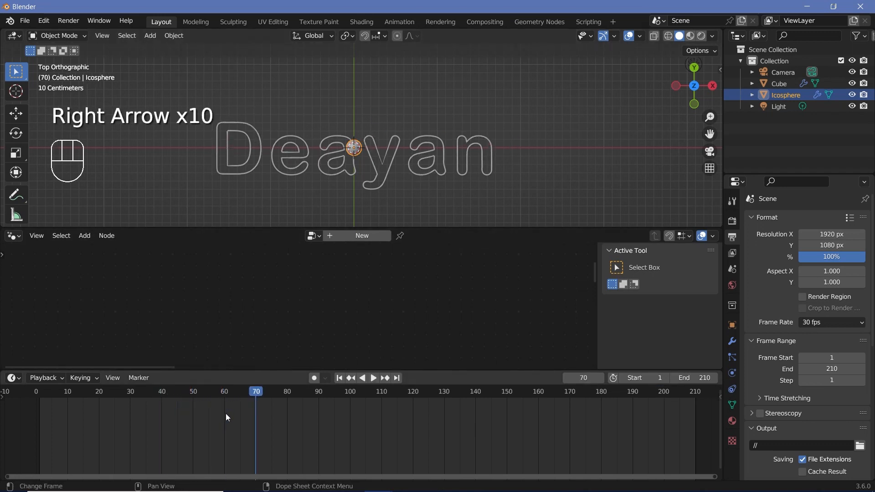
key(Right)
key(Left)
key(Right)
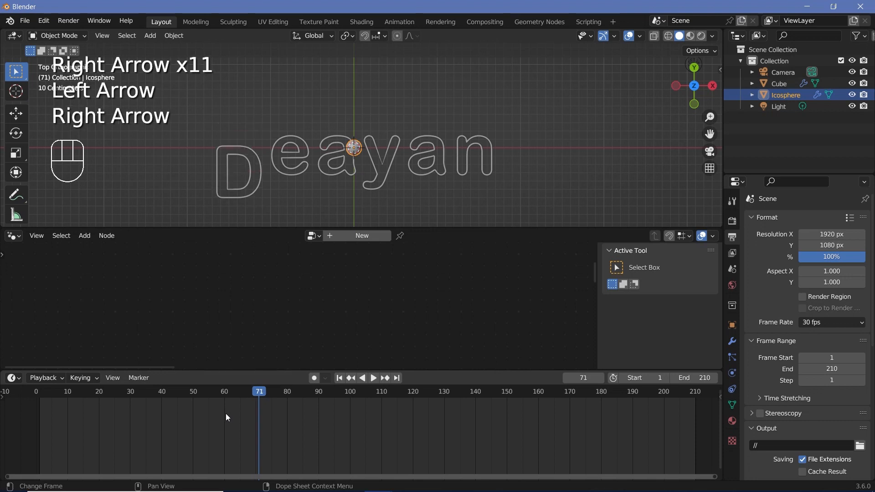
key(Left)
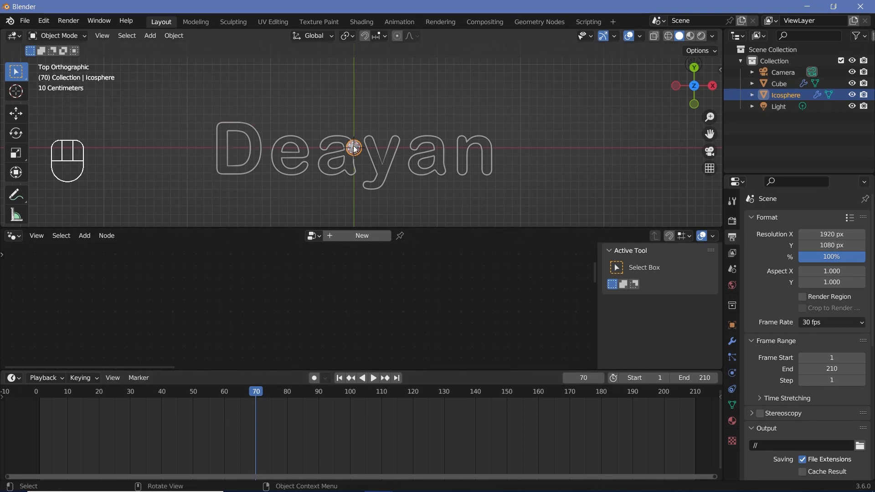
Move the ico sphere along X to about -1.39 m over the letter D and keyframe its X location at frame 70.
key(g)
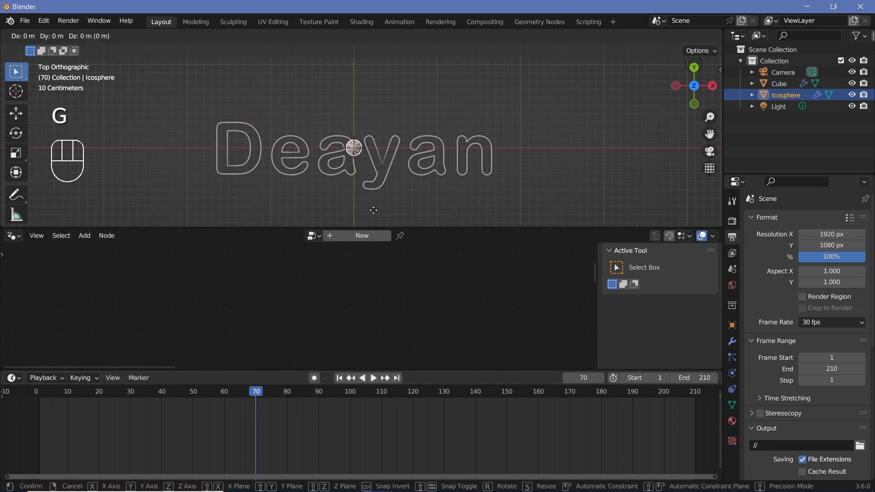
key(x)
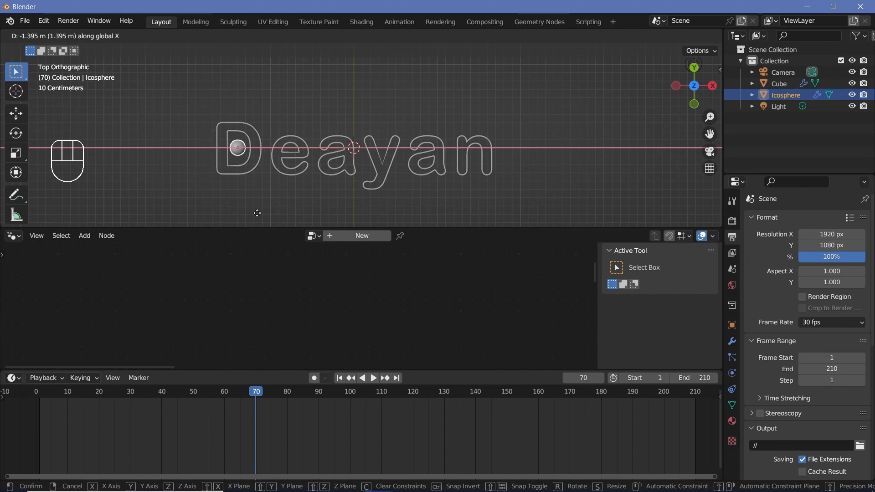
click(257, 213)
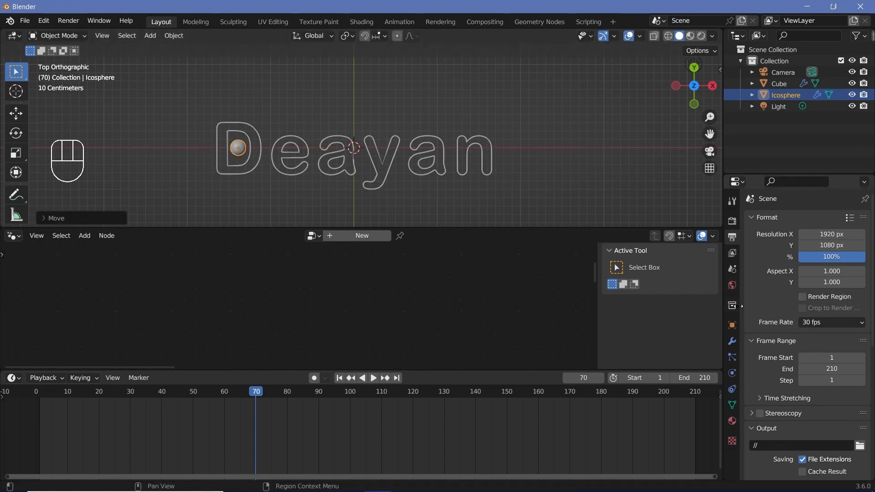
click(733, 326)
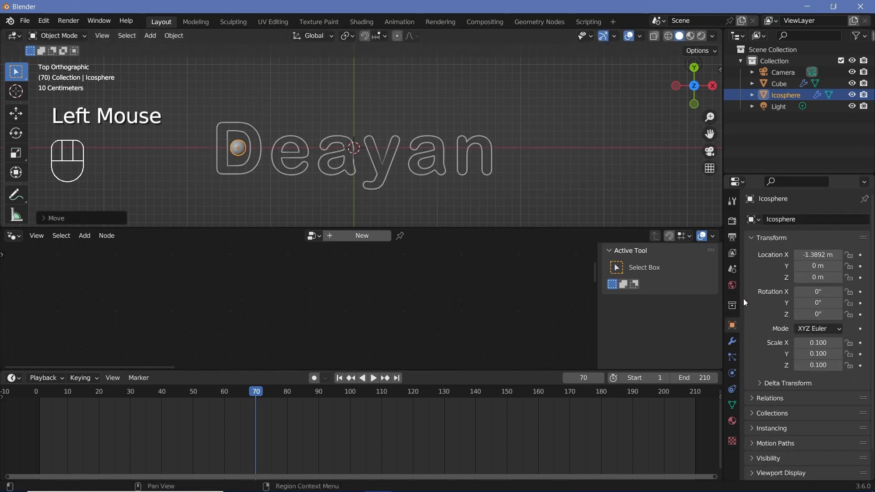
right_click(816, 255)
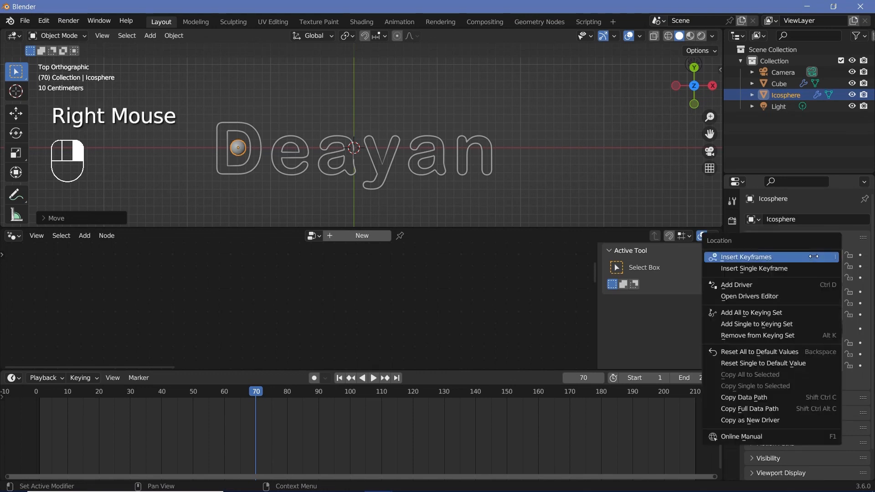
click(860, 254)
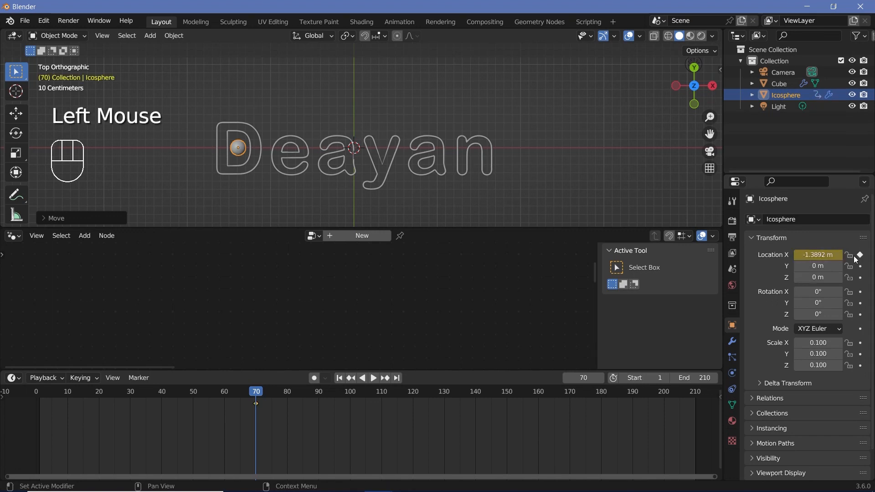
At frame 170, the last frame before the n drops, move the sphere along X to about 1.49 m and keyframe its X location.
drag(255, 390, 560, 420)
key(Left)
key(Left)
key(Left)
key(Left)
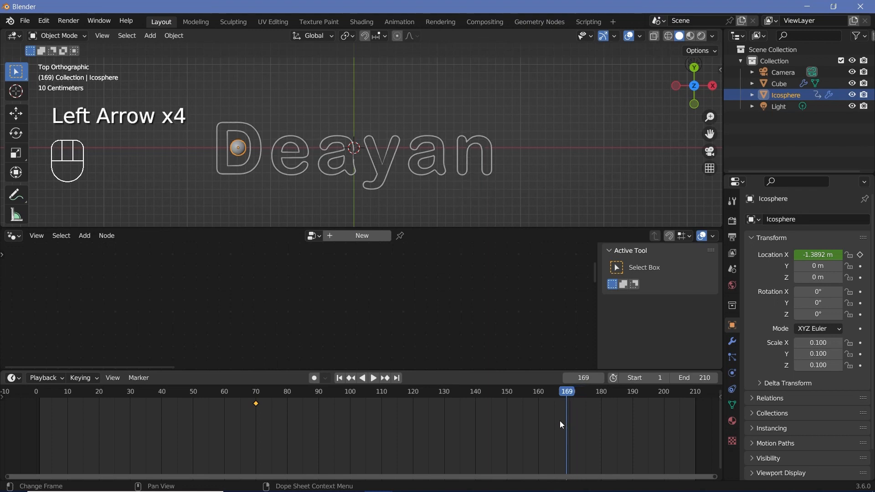
key(Left)
key(Right)
key(Right)
key(Right)
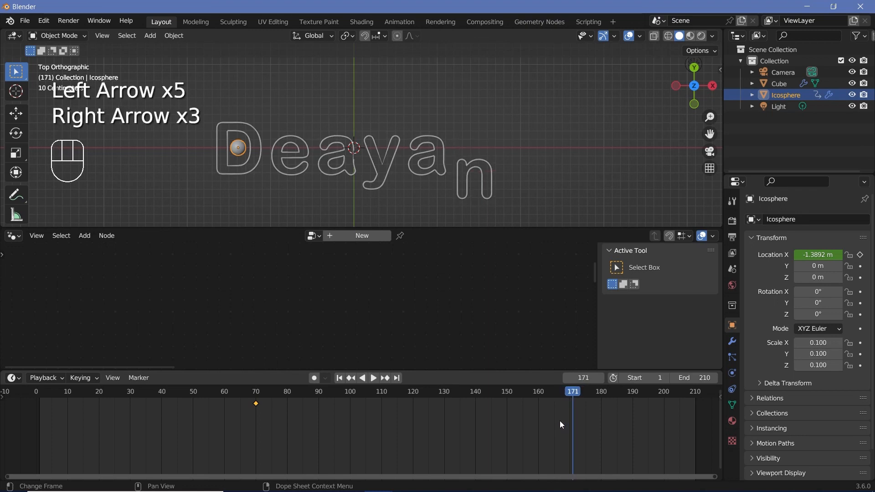
key(Left)
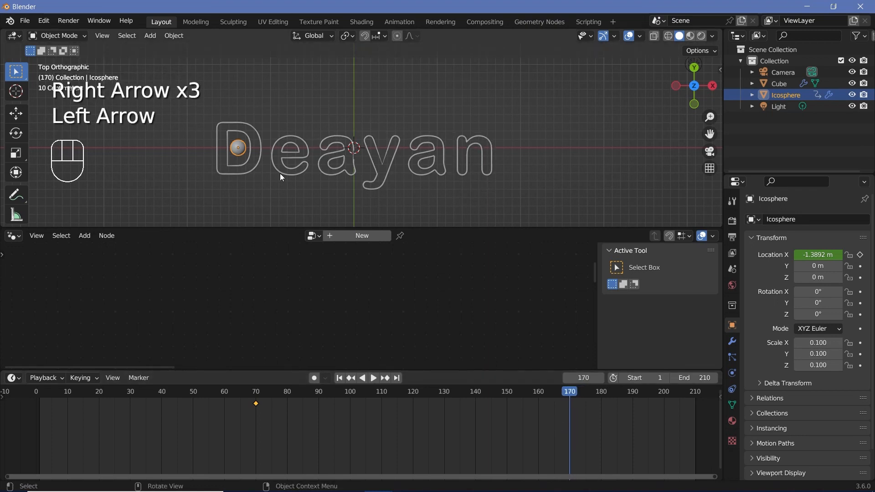
key(g)
key(x)
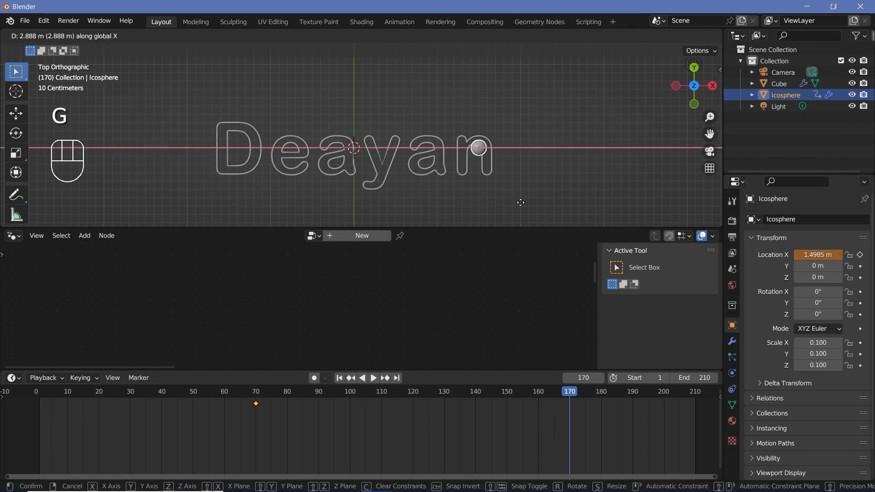
click(520, 202)
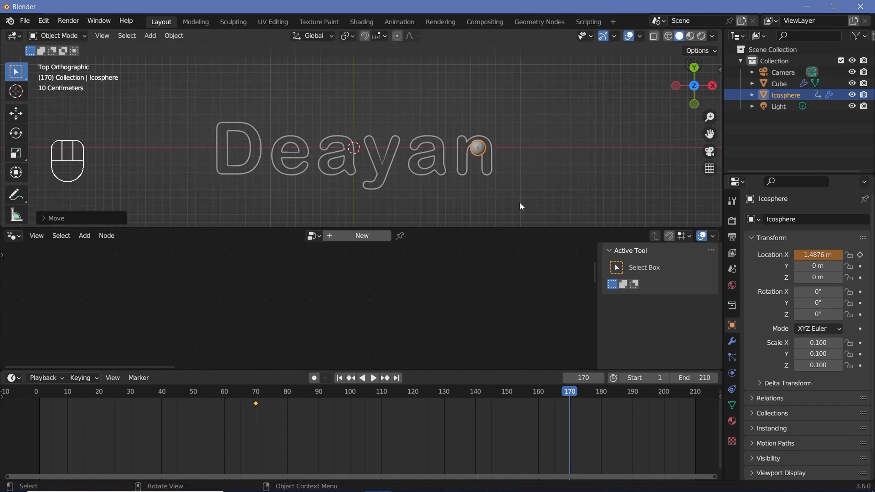
click(860, 257)
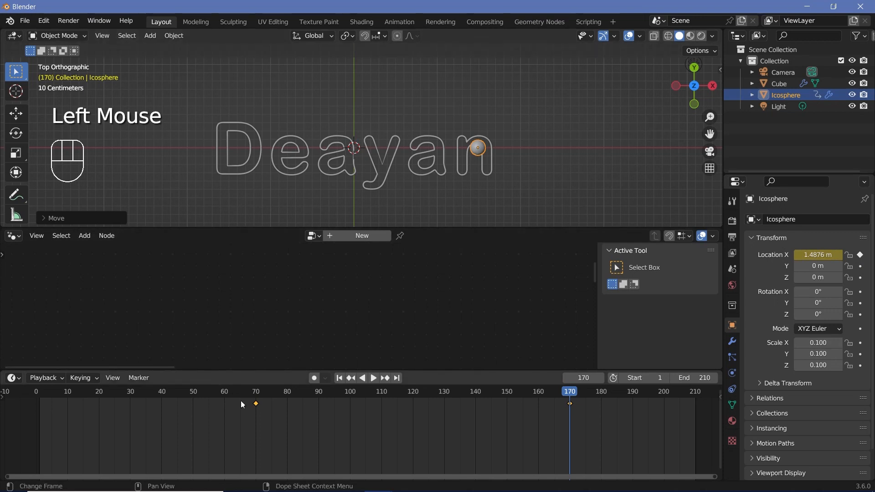
Play the sphere's travel from frame 70 and set its location keyframes to Linear interpolation.
click(255, 395)
key(space)
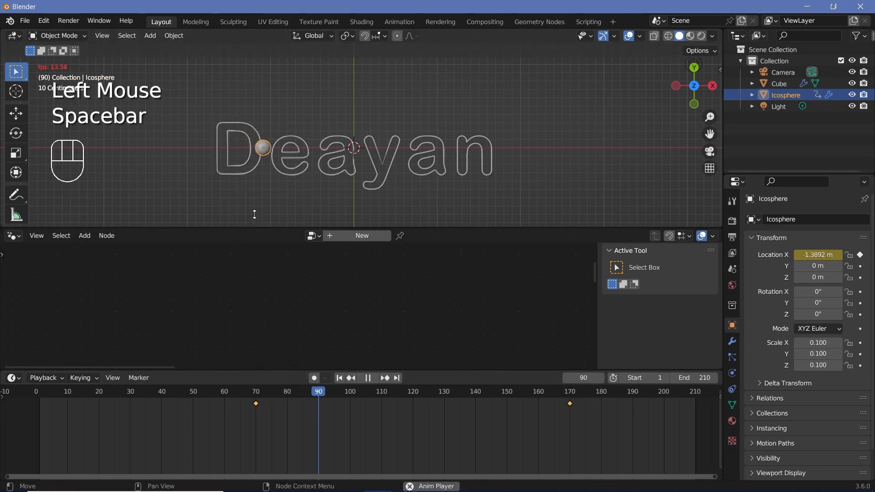
key(space)
key(space)
key(space)
key(space)
key(space)
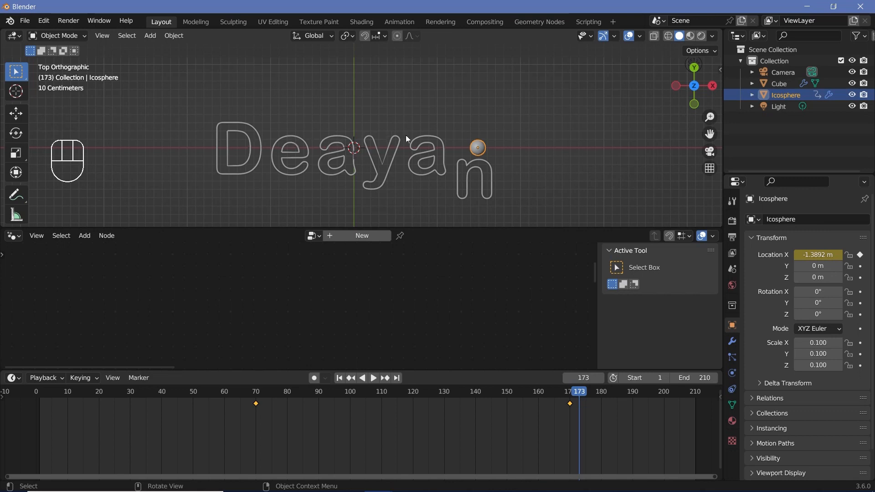
key(t)
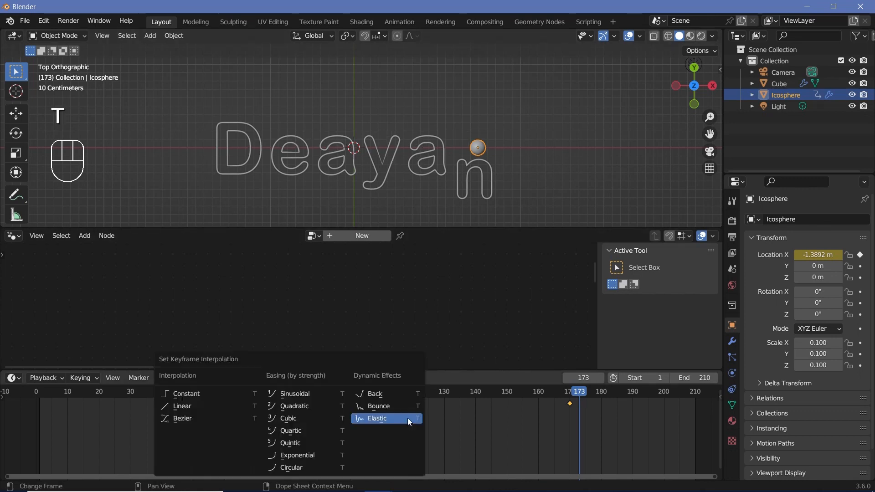
click(212, 406)
Play the animation from frame 69 and around frame 171 to check the sphere's travel across the letters.
click(254, 392)
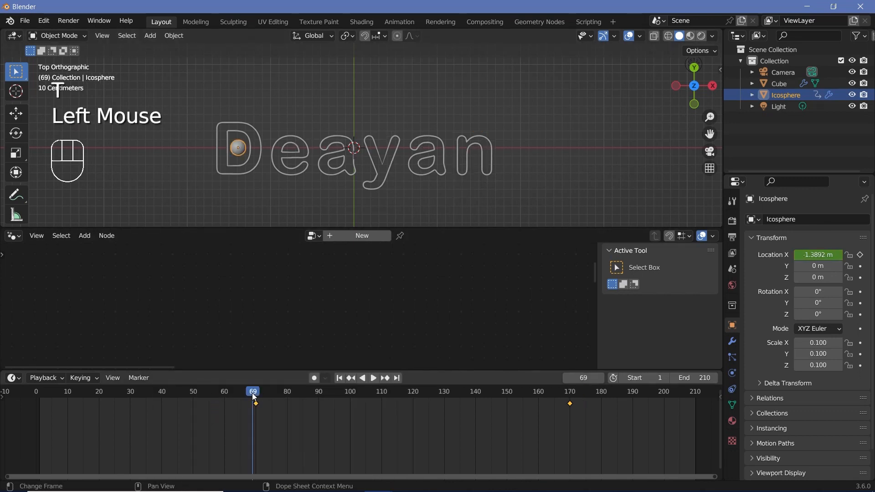
key(space)
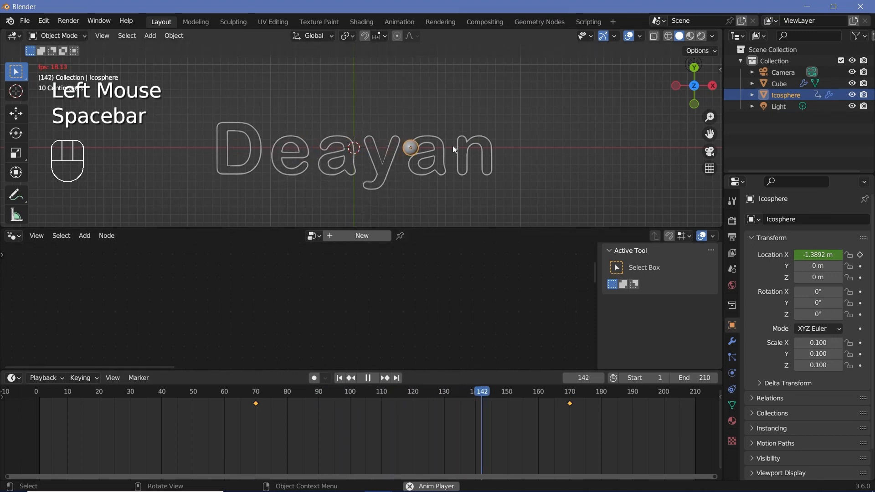
key(space)
click(572, 394)
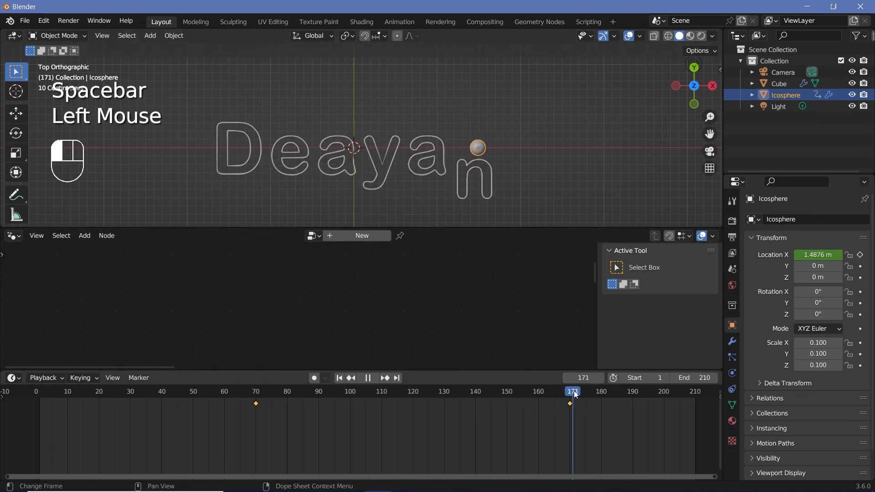
key(space)
key(space)
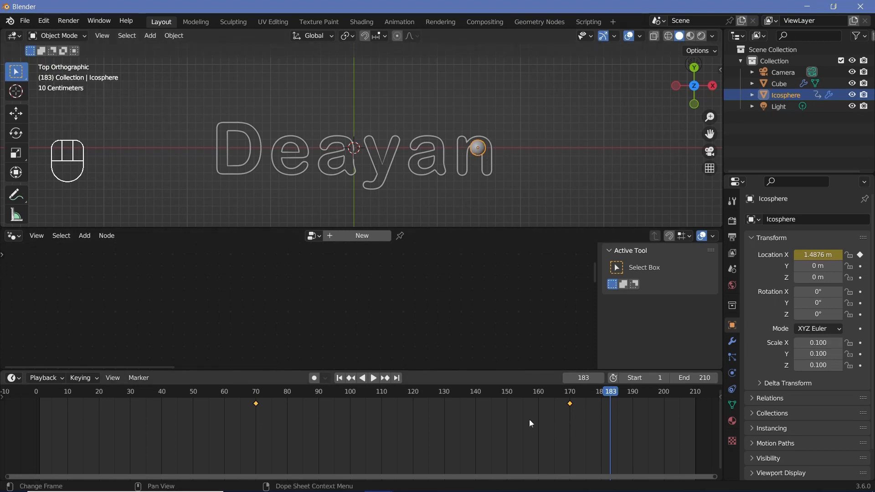
Show the Graph Editor in place of the timeline and add a Cycles modifier to the sphere's X Location curve.
click(13, 379)
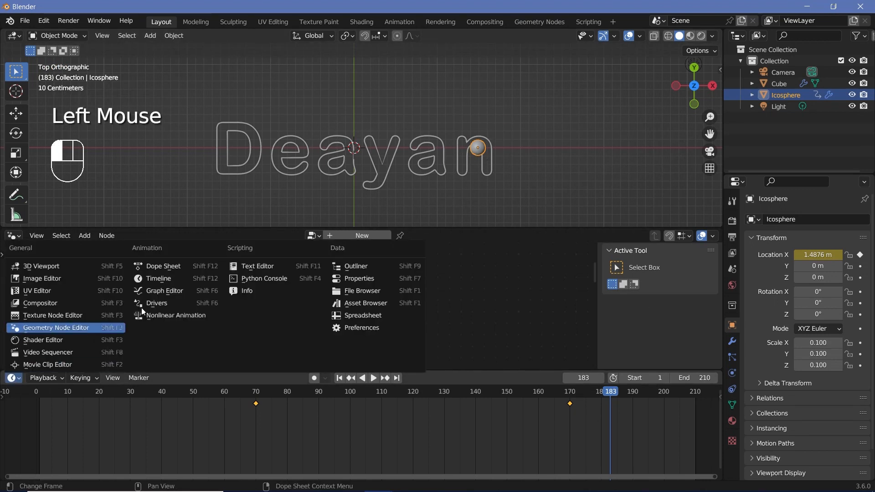
click(158, 291)
click(391, 415)
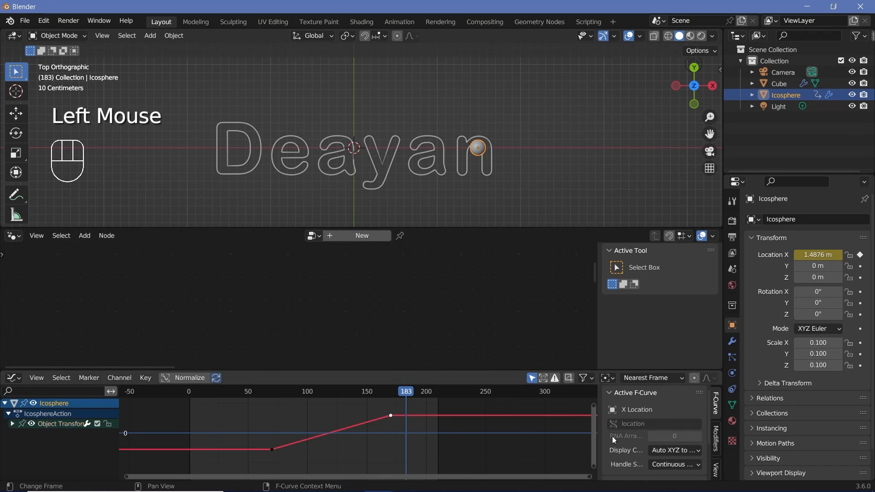
click(715, 440)
click(633, 395)
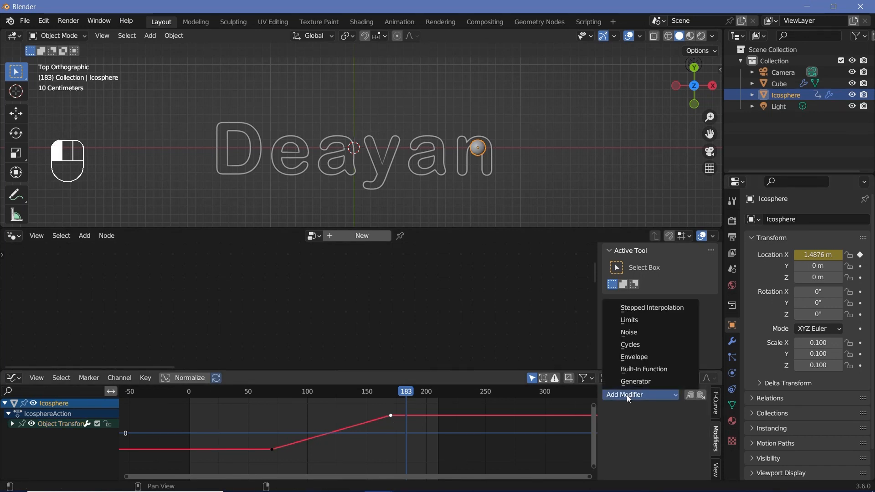
click(639, 345)
scroll(628, 436, down, 3)
scroll(628, 436, up, 1)
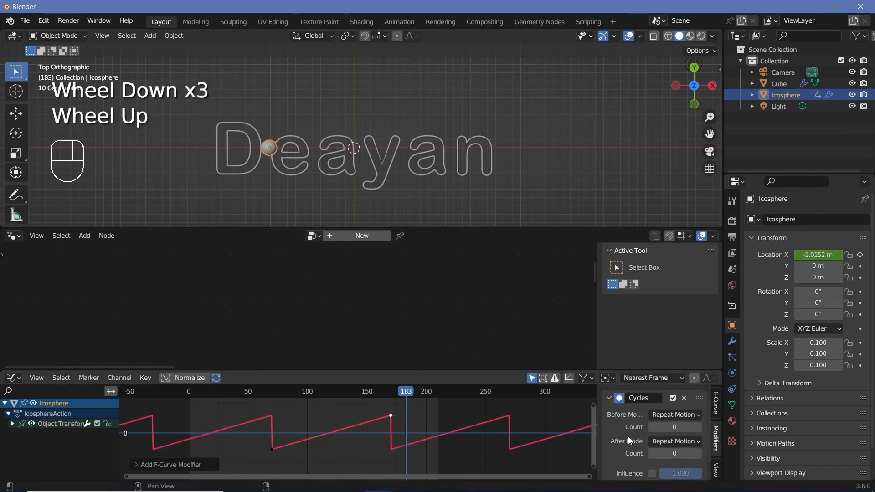
Set the Cycles modifier's Before Mode to No Cycles and its After Mode to Repeat with Offset.
click(665, 414)
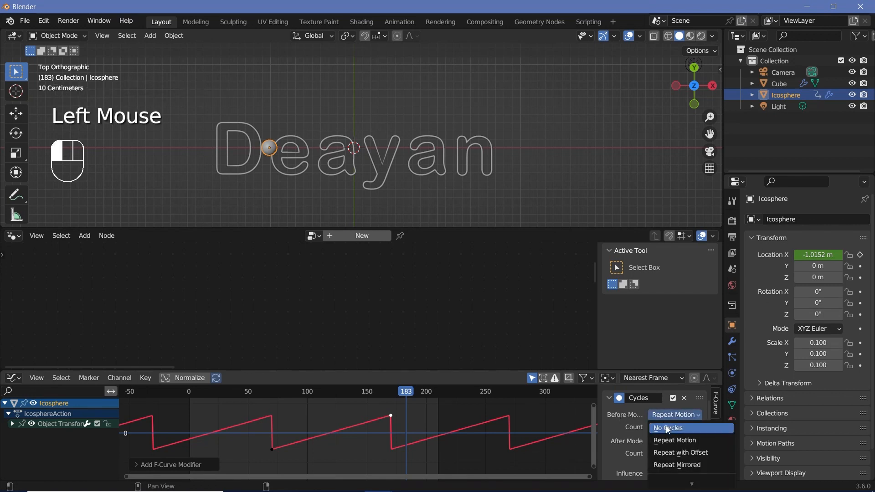
click(666, 426)
scroll(631, 432, down, 1)
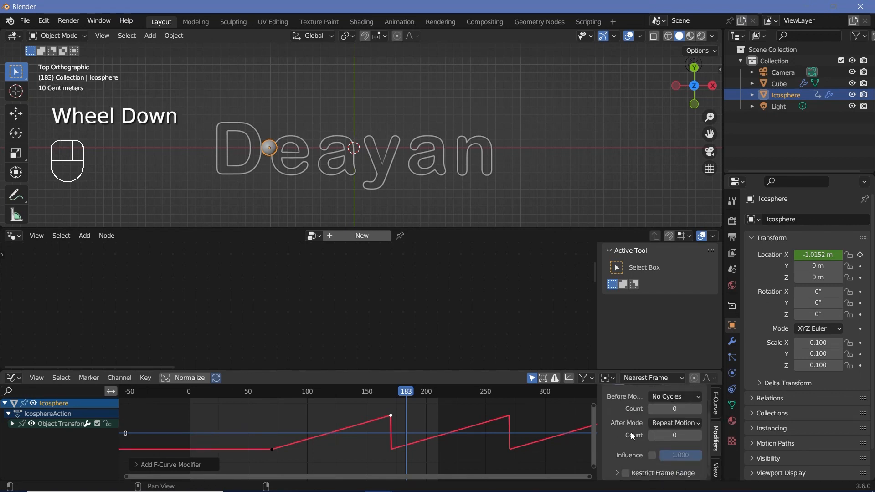
click(668, 424)
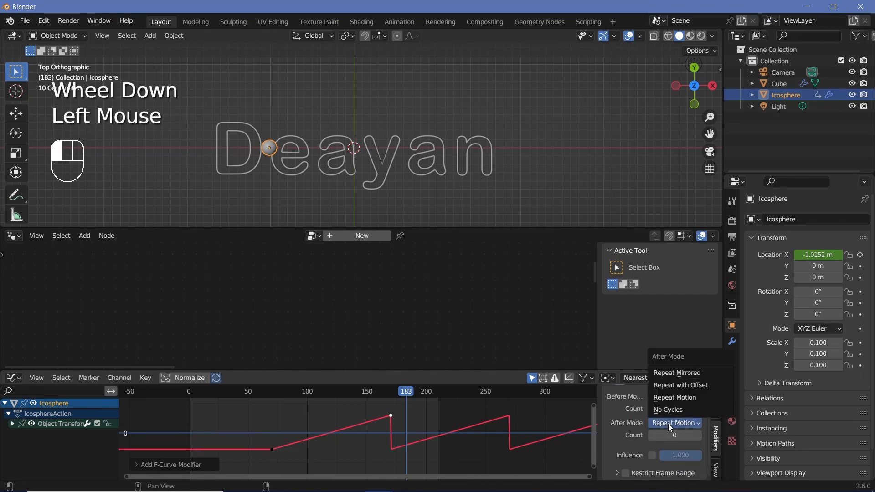
click(682, 386)
Scrub past the last keyframe and play the animation from frame 60 to check the sphere's offset motion.
drag(383, 392, 496, 396)
scroll(274, 401, down, 2)
click(275, 401)
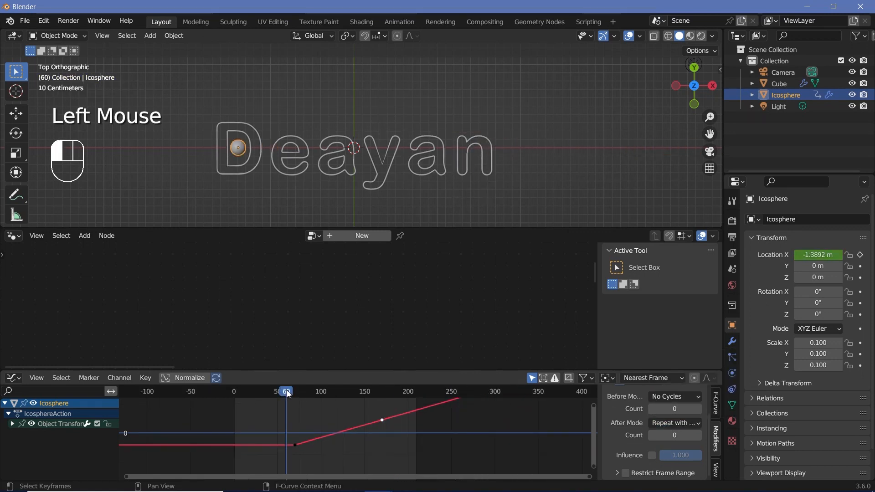
key(space)
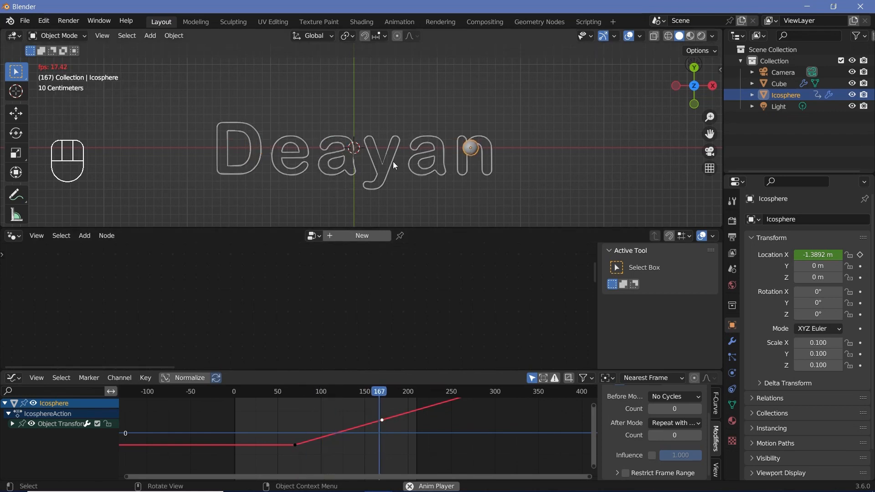
key(space)
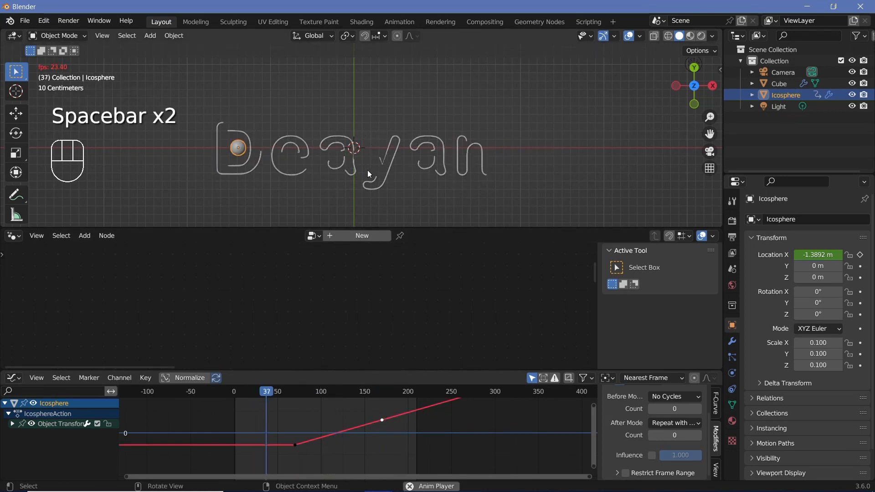
key(space)
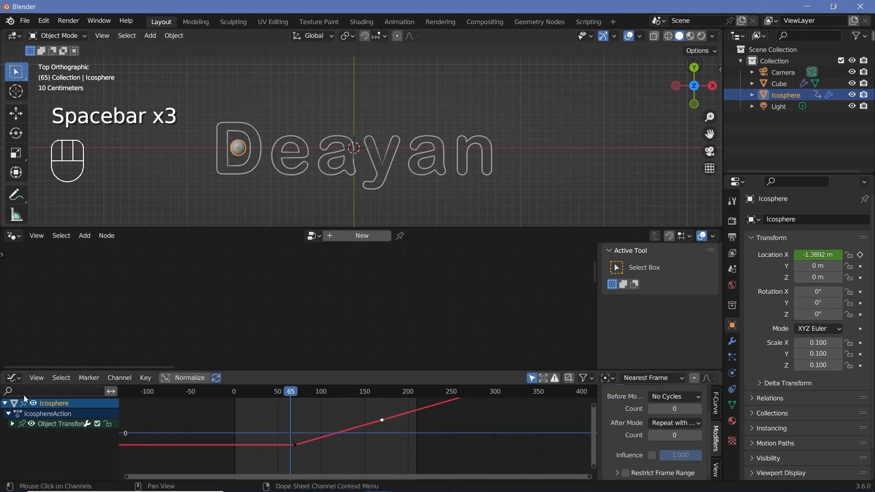
At frame 70, move the sphere up along Y by about 0.39 m onto the top of the D and keyframe its Y location.
key(Right)
key(Right)
key(Right)
key(Right)
key(Right)
key(Right)
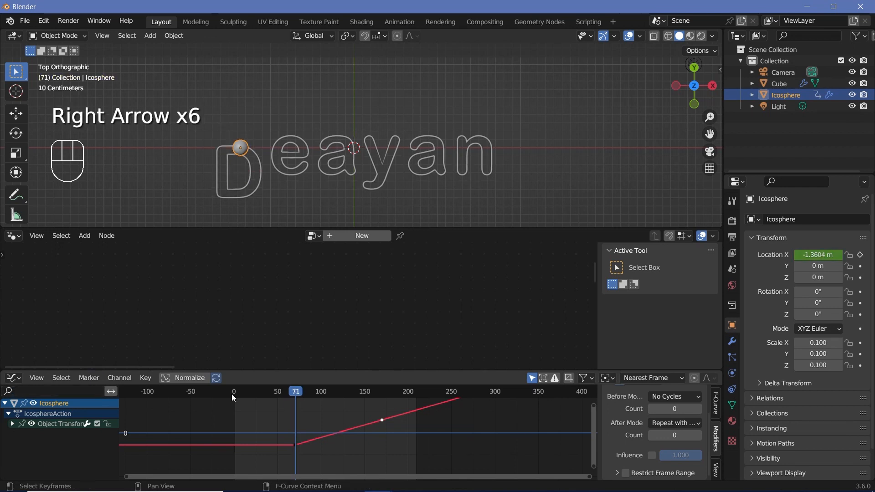
key(Left)
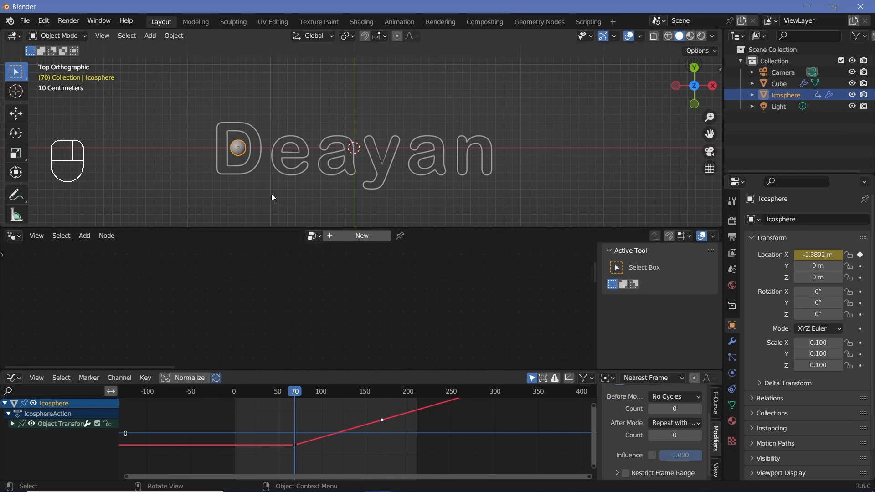
key(g)
key(y)
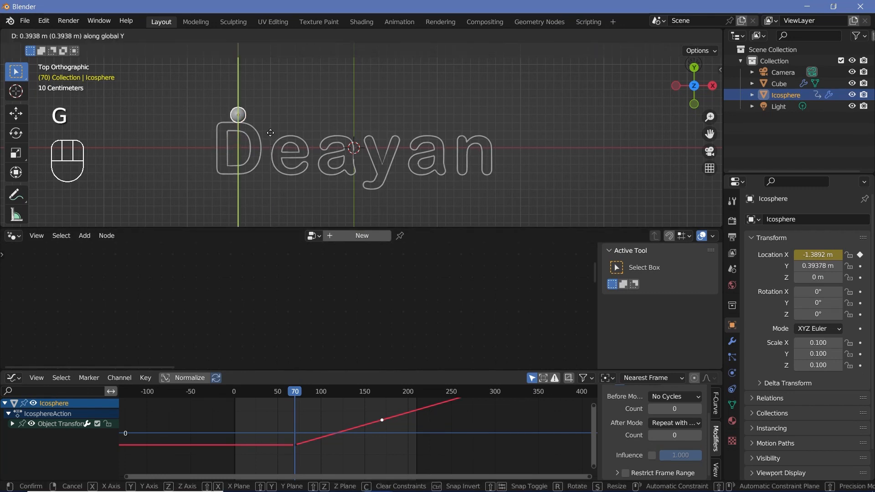
click(270, 133)
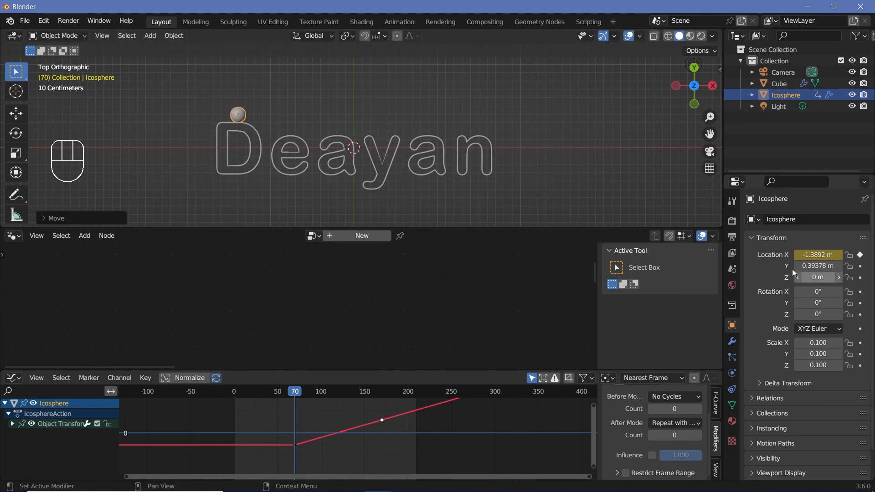
click(860, 267)
At frame 90, move the sphere down along Y by about 0.16 m onto the top of the first e and keyframe its Y location.
scroll(361, 136, up, 5)
scroll(361, 135, down, 2)
key(Right)
key(Right)
key(Right)
key(Right)
key(Right)
key(Right)
key(Right)
key(Right)
key(Right)
key(Right)
key(Right)
key(Right)
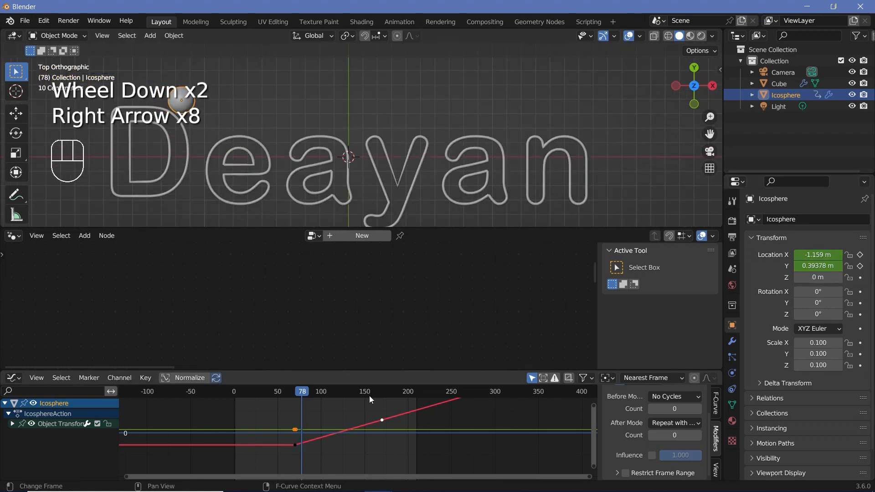
key(Right)
key(Right)
key(Right)
key(Right)
key(Right)
key(Right)
key(Right)
key(Right)
key(Right)
key(Left)
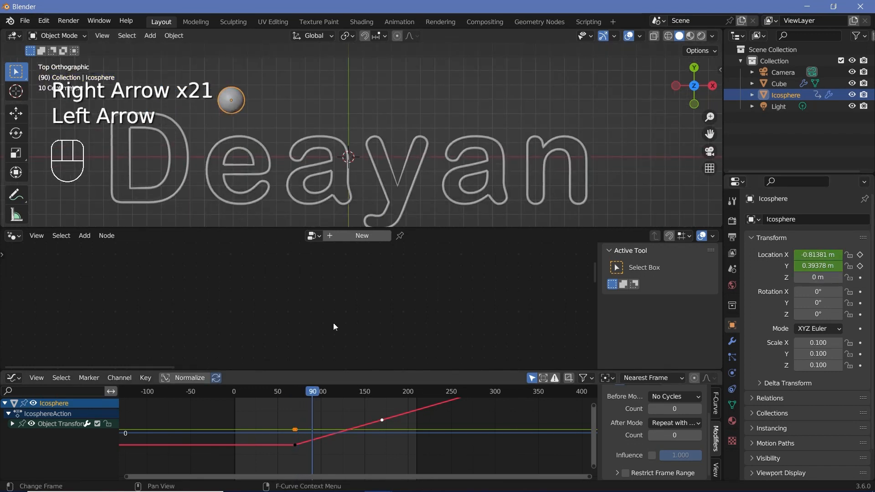
key(g)
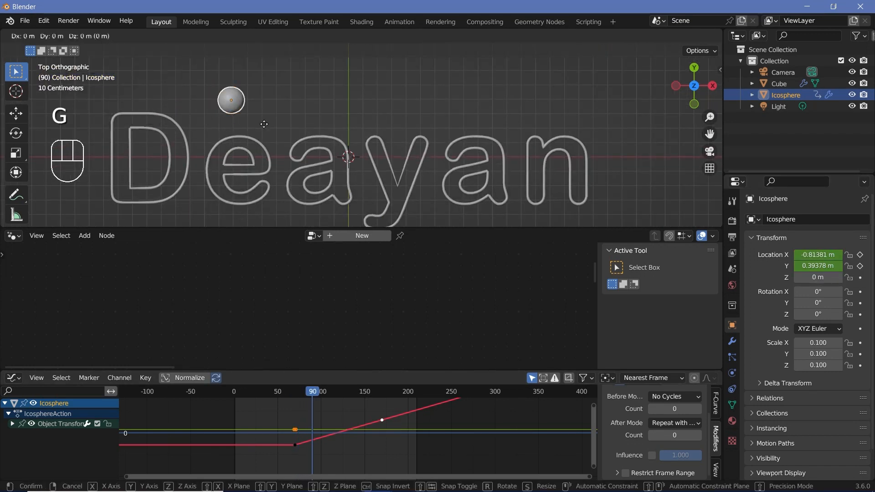
key(y)
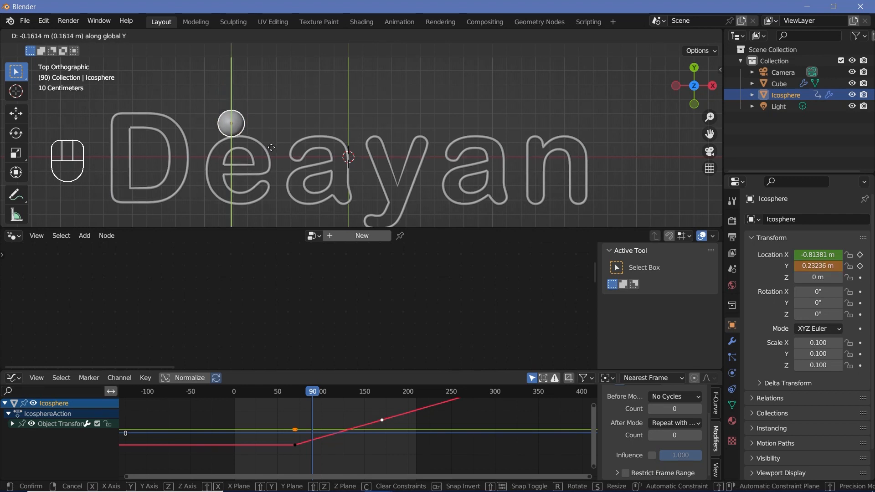
click(271, 147)
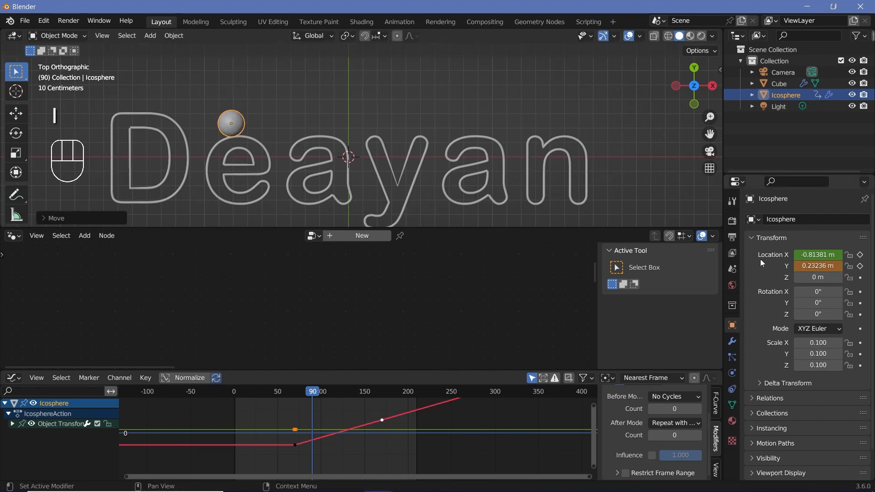
click(861, 267)
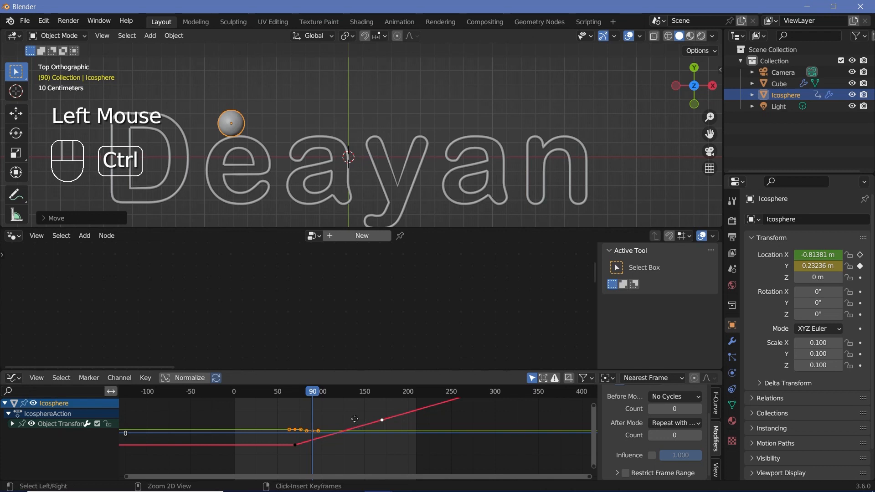
Expand the sphere's transform channels in the Graph Editor and hide the X Location curve so only Y Location shows.
mouse_move(350, 403)
ctrl+middle_down()
mouse_move(333, 397)
mouse_move(357, 398)
ctrl+middle_up()
scroll(346, 422, up, 2)
scroll(346, 422, up, 2)
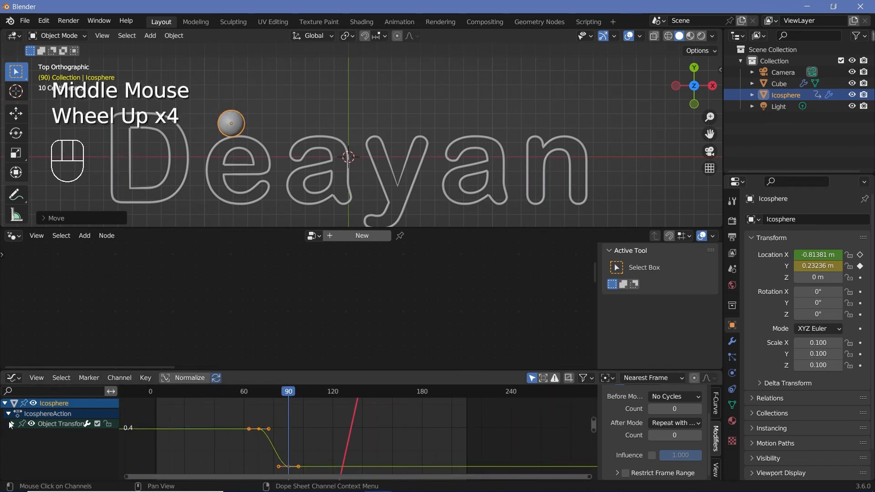
click(11, 426)
click(21, 434)
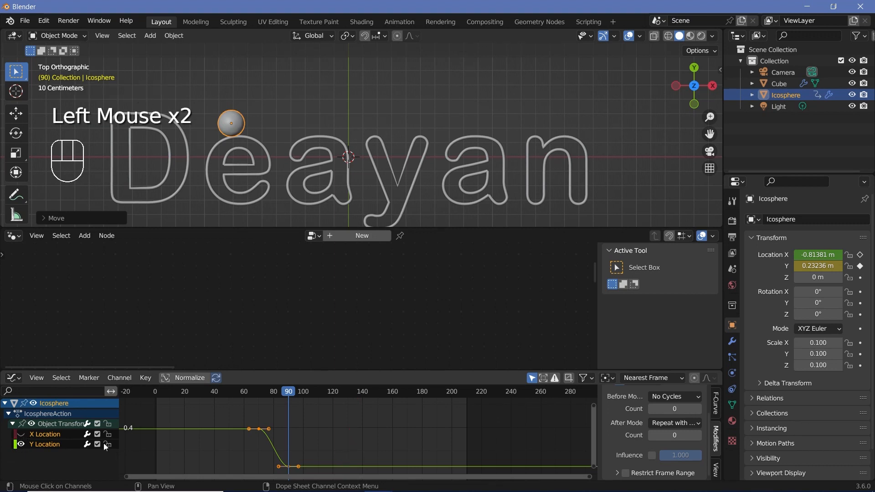
scroll(302, 432, up, 2)
middle_drag(301, 432, 247, 404)
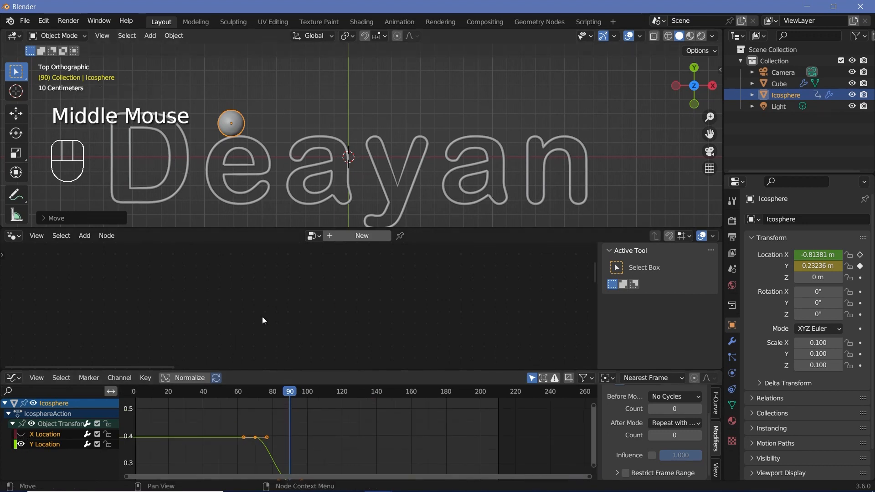
Play the animation from just before frame 70 to check the sphere's movement from the D to the e.
click(242, 391)
key(space)
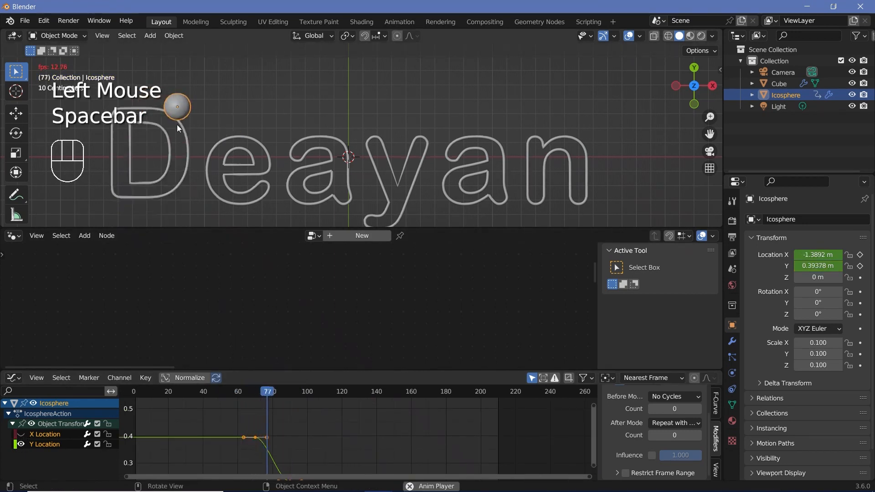
key(space)
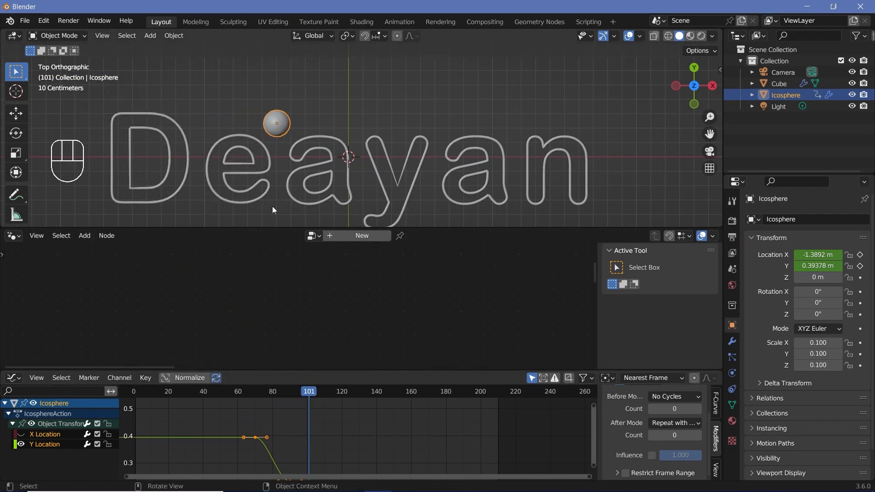
At frame 80, midway between the two Y keyframes, move the sphere up along Y by about 0.43 m.
click(286, 394)
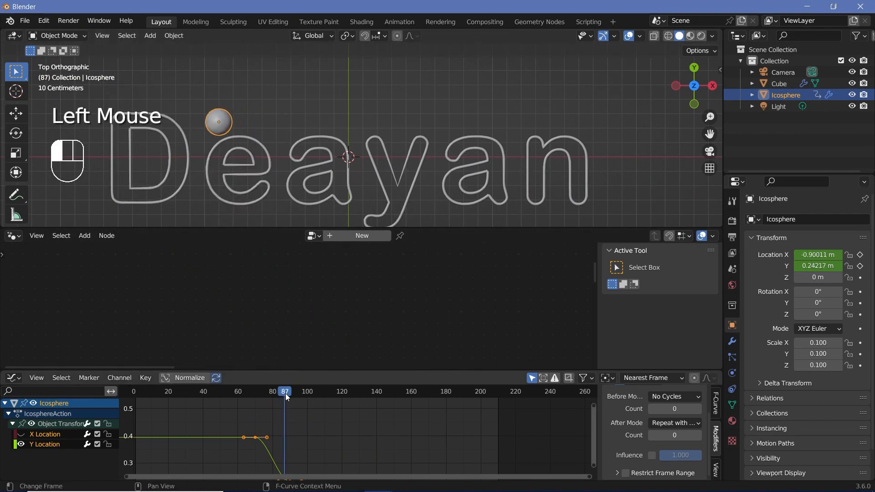
click(255, 393)
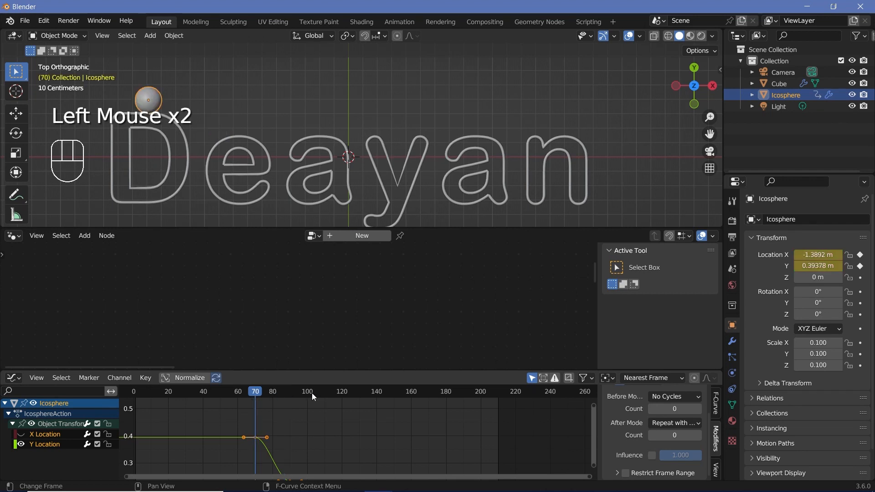
click(272, 395)
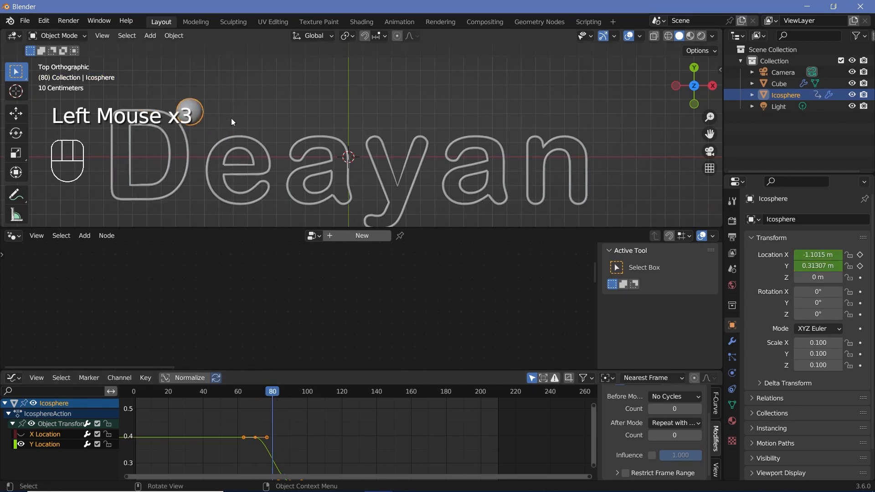
key(g)
key(y)
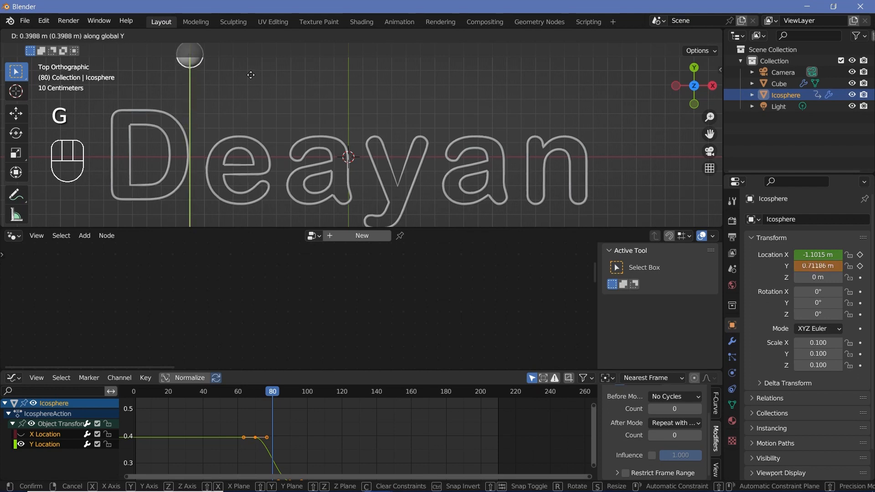
click(251, 71)
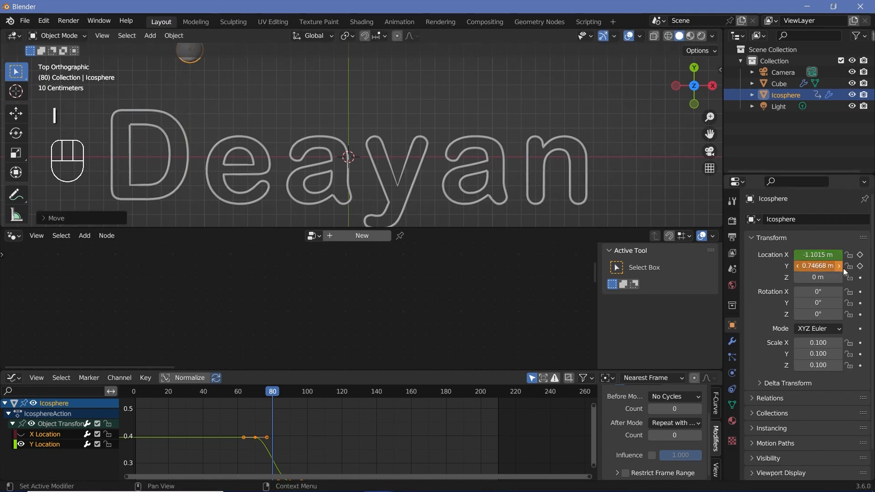
Insert a keyframe on the icosphere's Y location at frame 80 for the top of the first bounce.
click(860, 266)
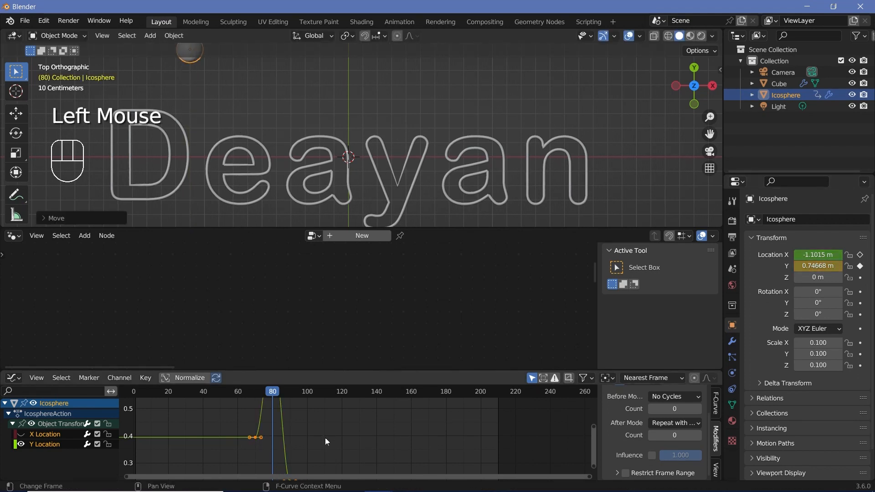
scroll(325, 438, down, 2)
ctrl+middle_drag(340, 423, 401, 440)
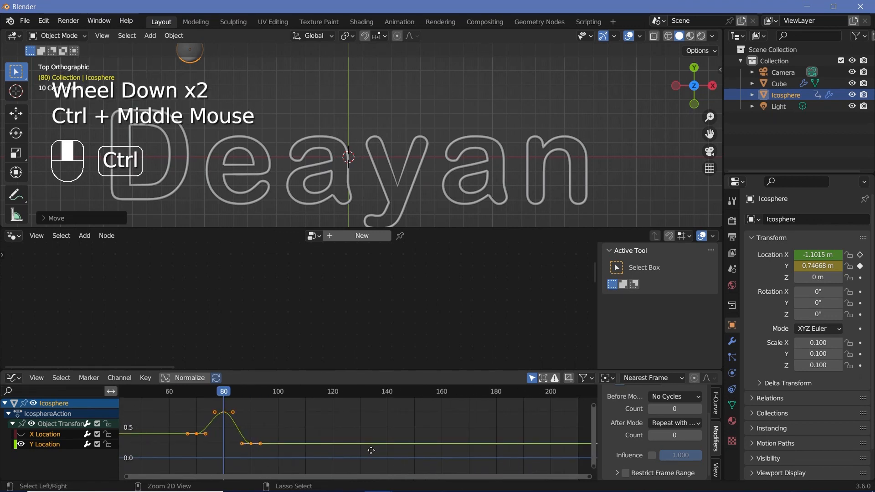
Set the handle type of the Y Location keyframes at frames 70 and 90 to Vector.
click(196, 392)
scroll(234, 428, up, 2)
middle_drag(237, 428, 291, 426)
scroll(294, 426, up, 1)
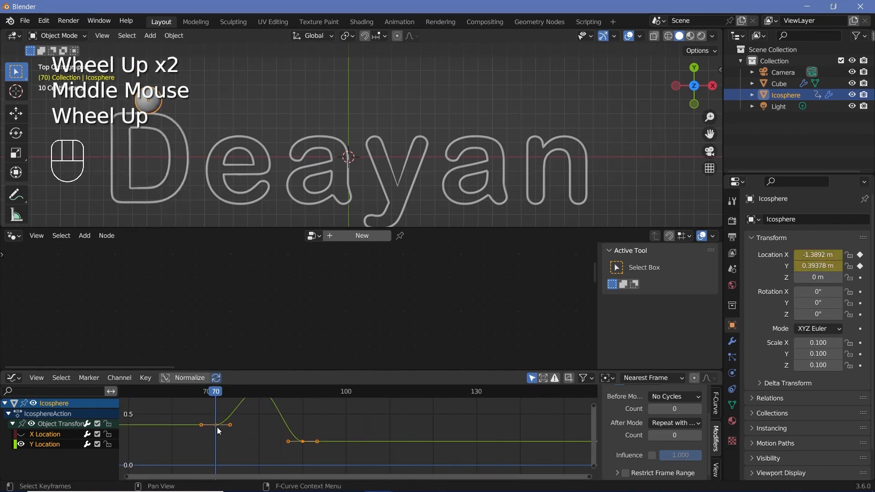
middle_drag(227, 426, 285, 444)
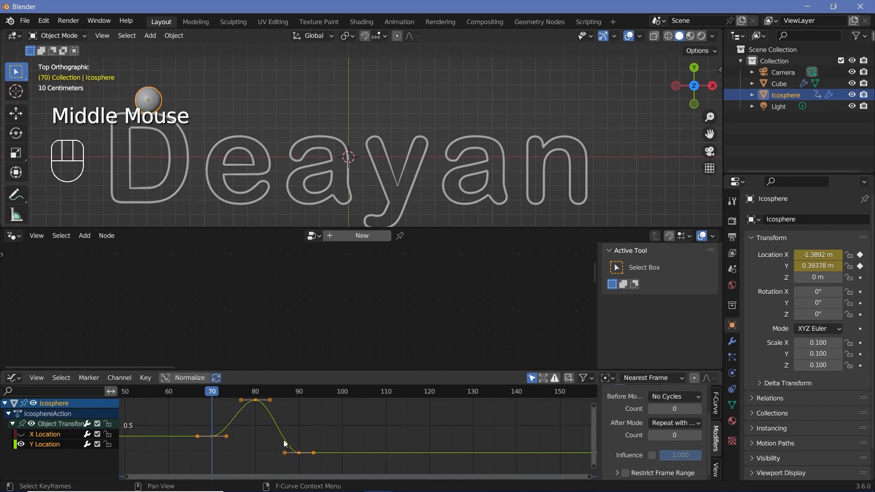
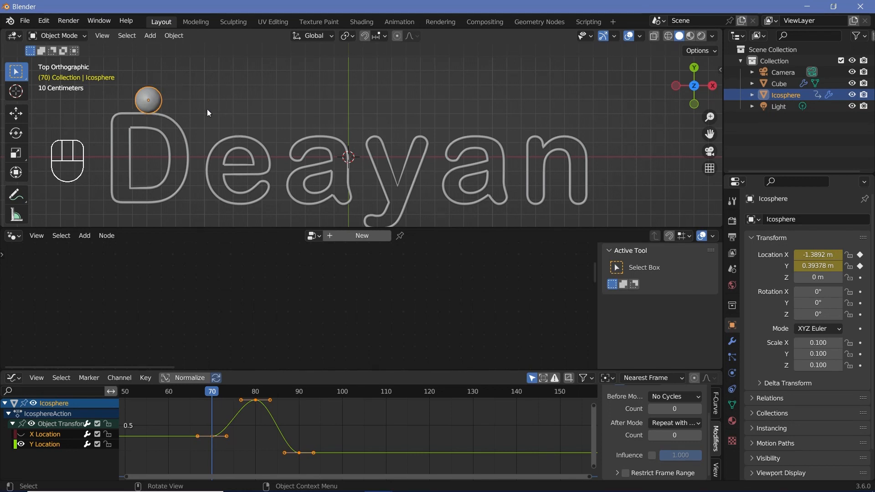
click(211, 436)
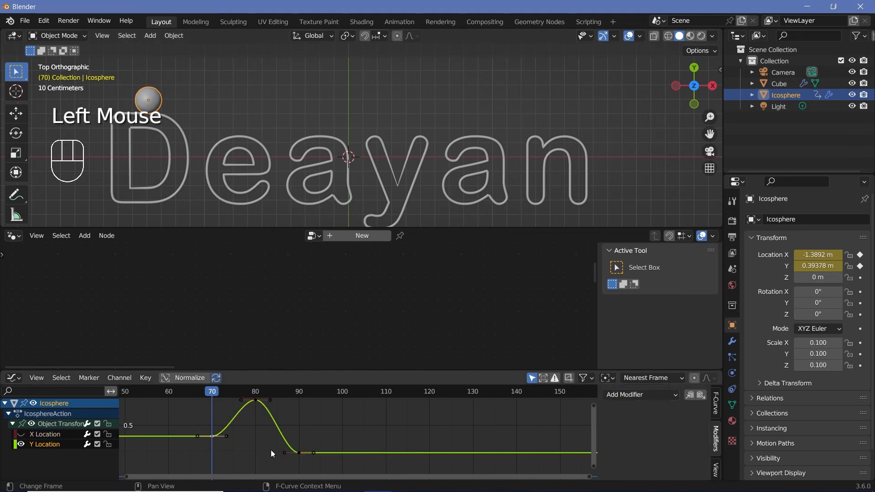
shift+click(300, 453)
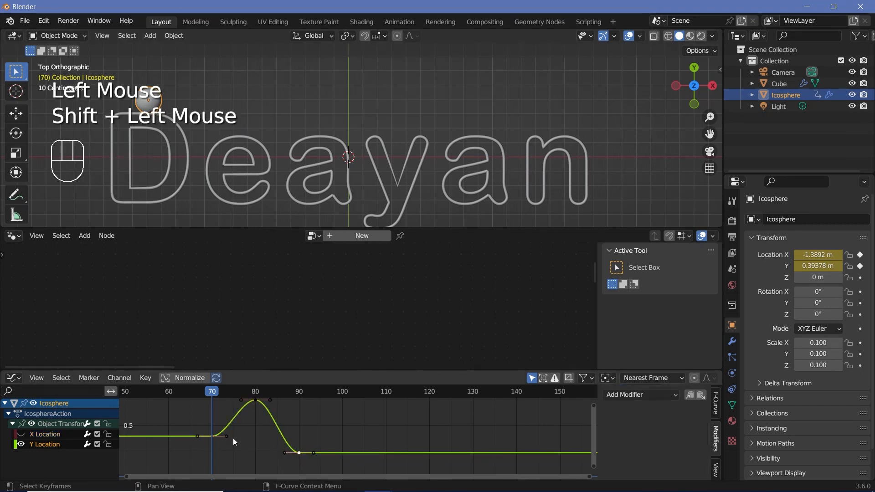
key(v)
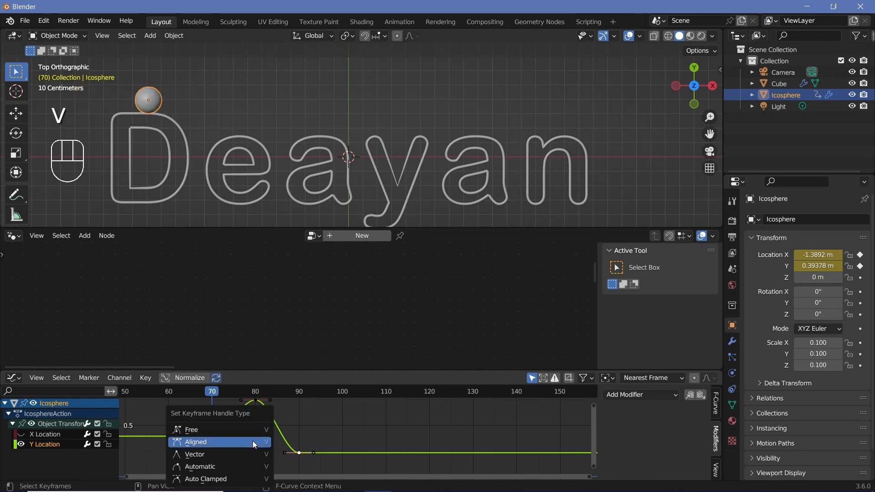
click(232, 428)
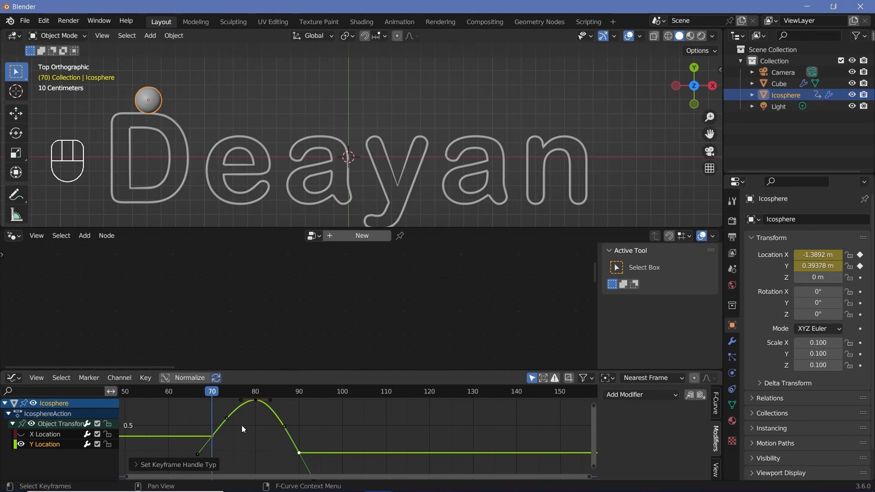
Play the animation briefly to check the first bounce arc.
click(212, 436)
key(space)
key(space)
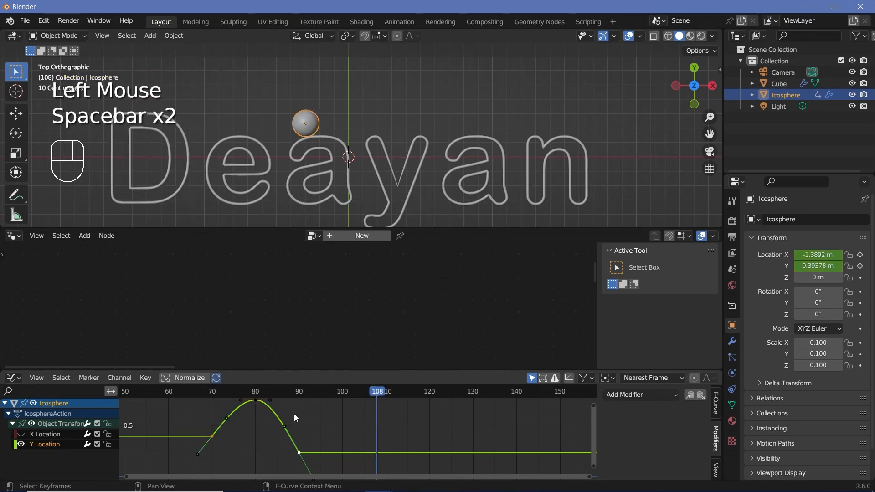
Duplicate the Y Location keyframes at frames 80 and 90 to frames 100 and 110.
click(299, 392)
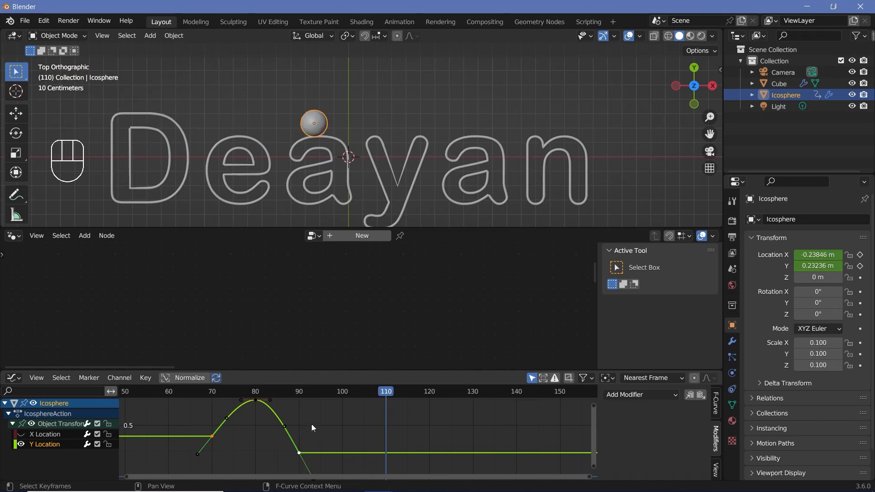
click(299, 453)
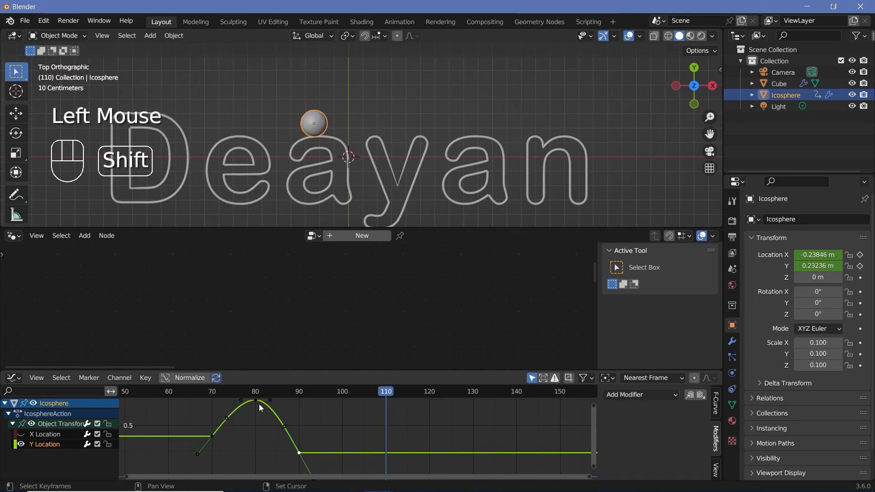
shift+click(259, 404)
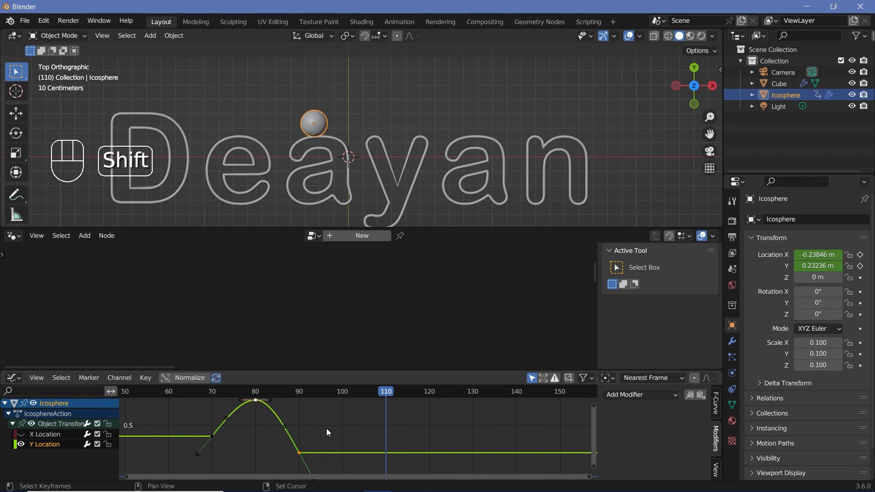
key(shift+d)
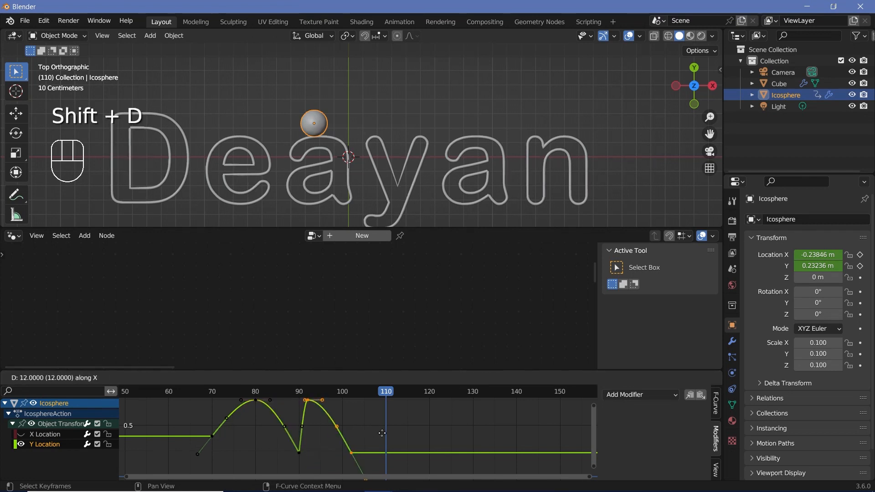
click(415, 437)
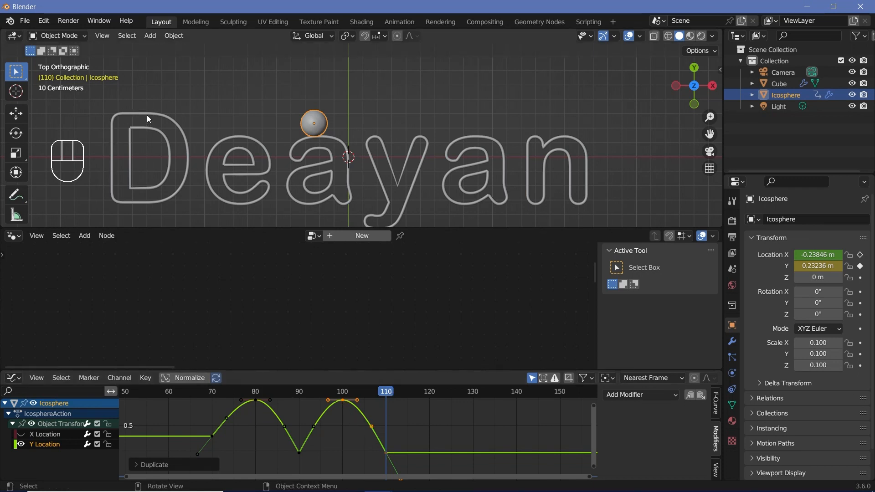
Lower the Y Location peak keyframe at frame 100 by about 0.08 m, keeping its frame.
click(343, 400)
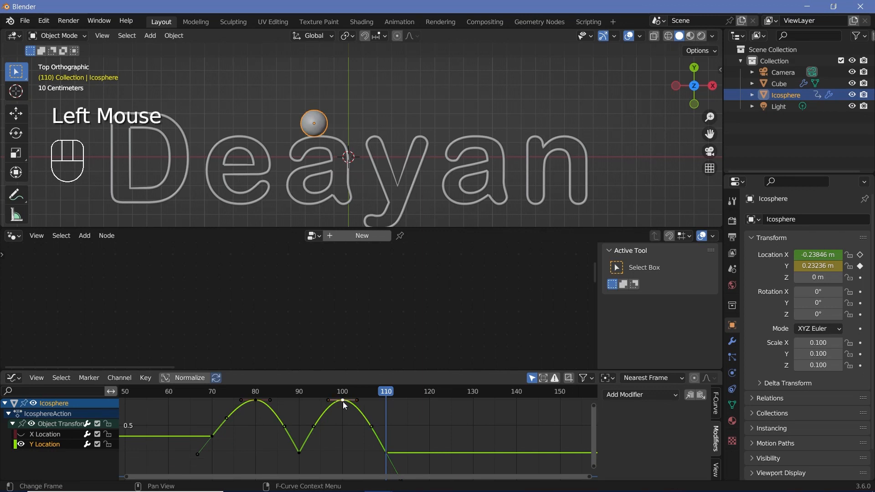
key(g)
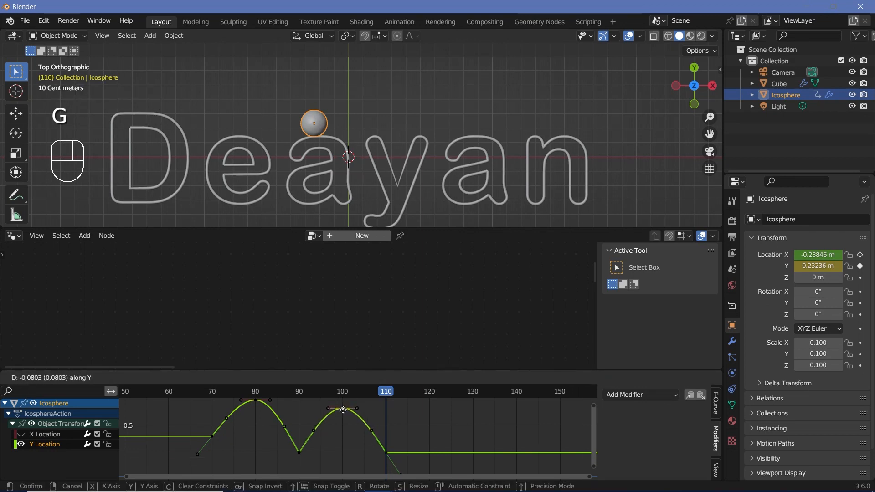
click(343, 410)
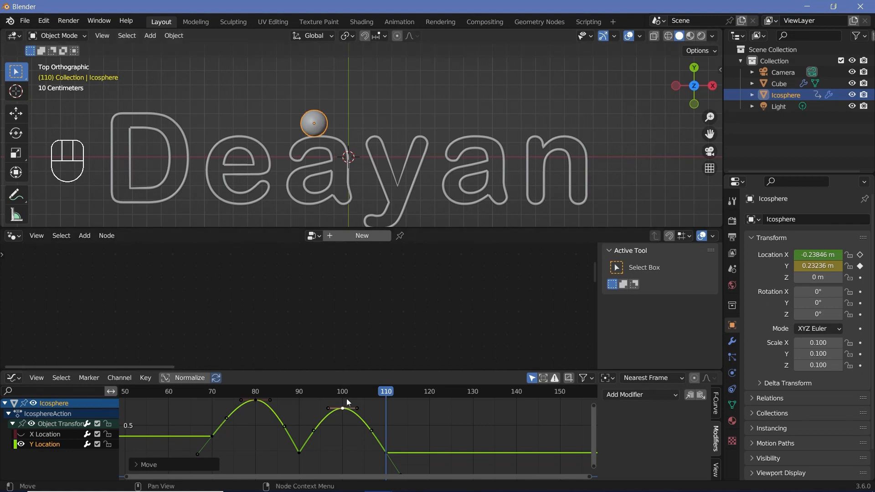
Play the animation from frame 69 to review the height of the first two bounces.
click(260, 392)
click(206, 391)
scroll(276, 119, down, 3)
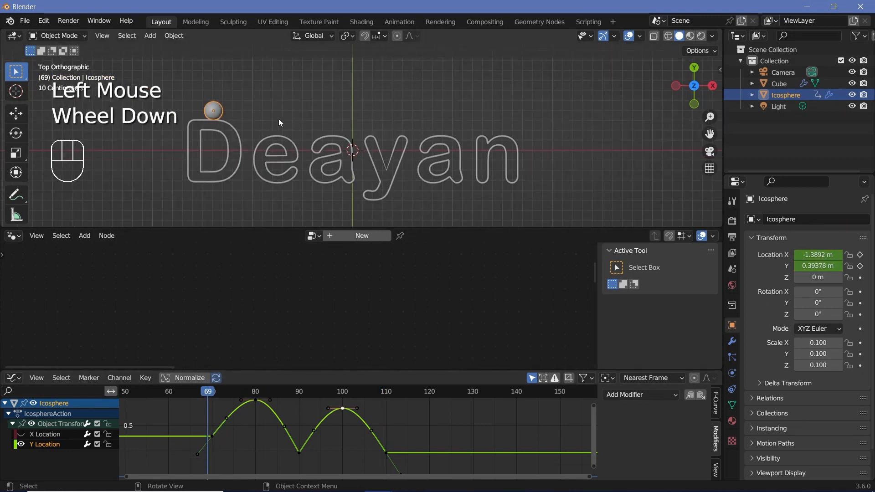
key(space)
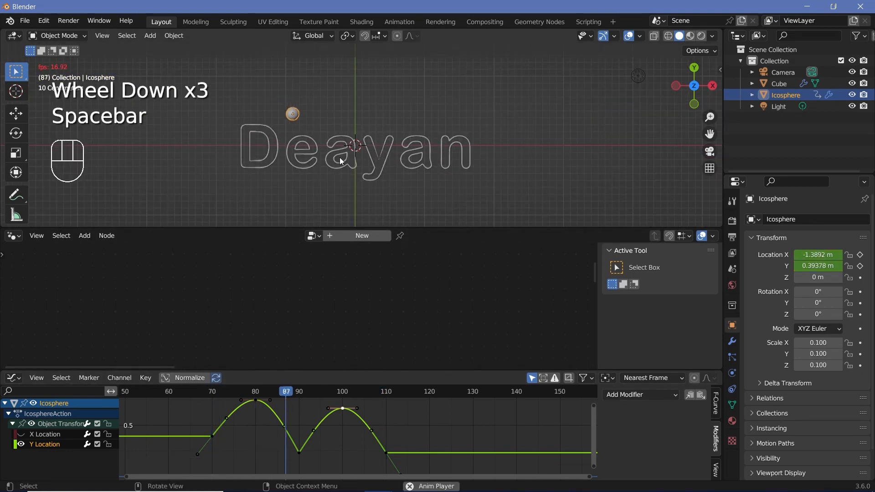
key(space)
scroll(347, 406, up, 2)
Lower the frame 100 peak of the Y Location curve further, to just under 0.6 m, and play the result.
click(340, 409)
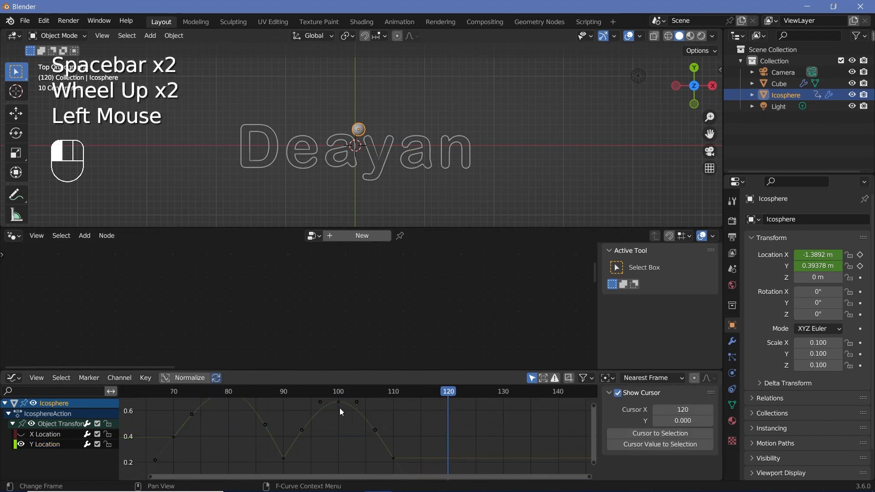
click(339, 405)
key(g)
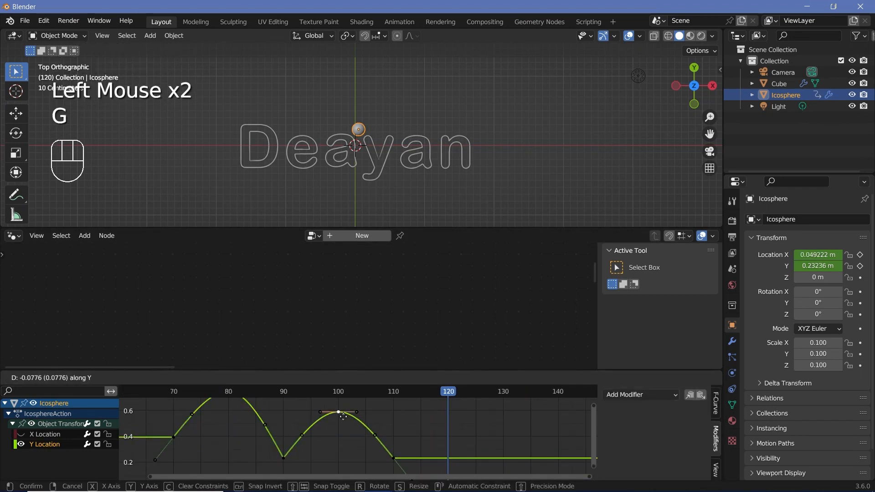
click(344, 418)
key(space)
key(space)
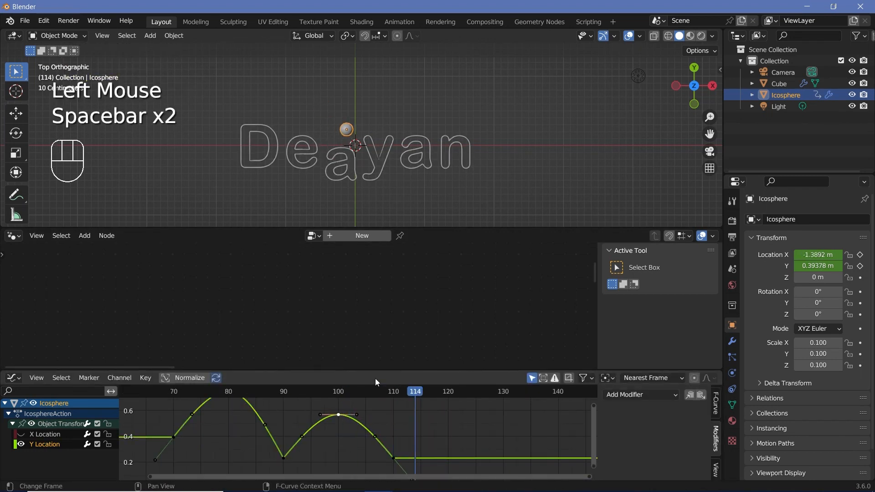
Duplicate the Y Location keyframes at frames 100 and 110 to frames 120 and 130.
scroll(408, 414, down, 1)
scroll(407, 410, down, 1)
middle_drag(391, 417, 365, 425)
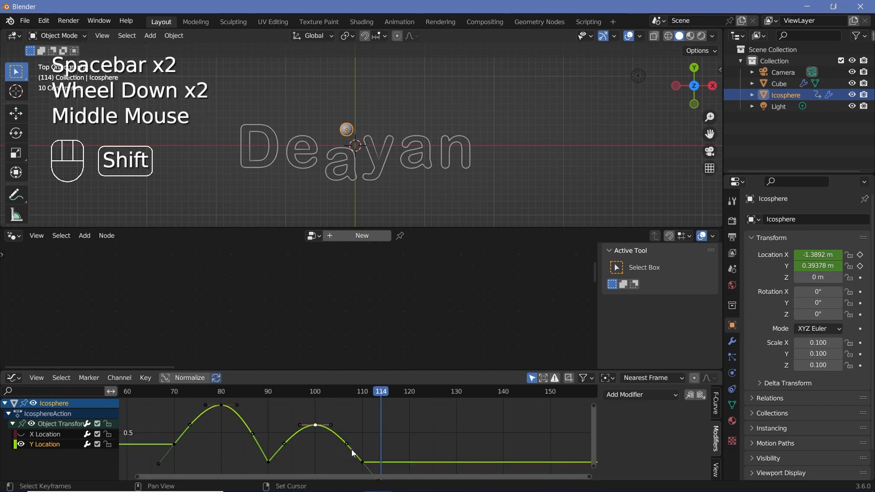
shift+click(363, 463)
scroll(380, 453, down, 1)
middle_drag(380, 453, 304, 421)
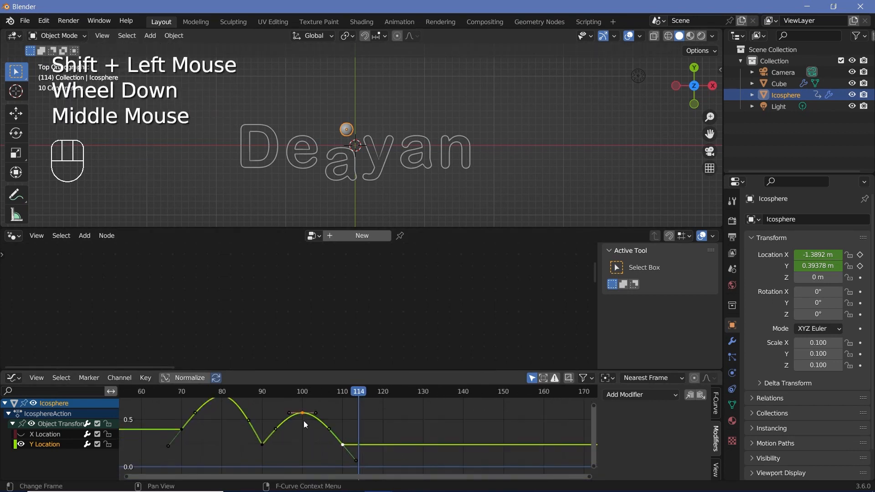
click(343, 443)
shift+click(344, 444)
middle_drag(376, 431, 346, 432)
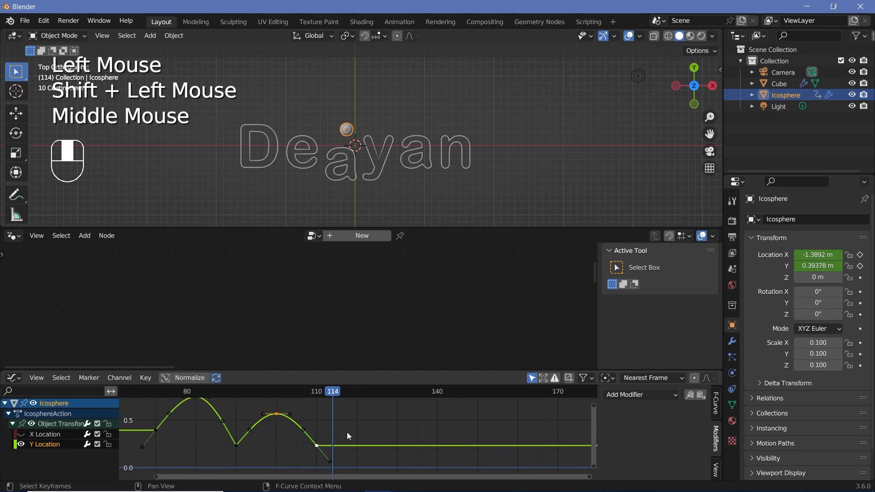
key(shift+d)
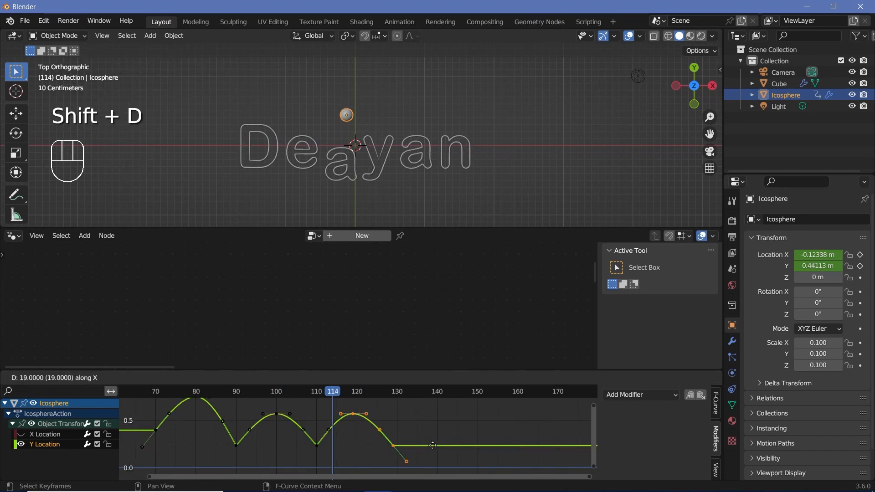
click(437, 446)
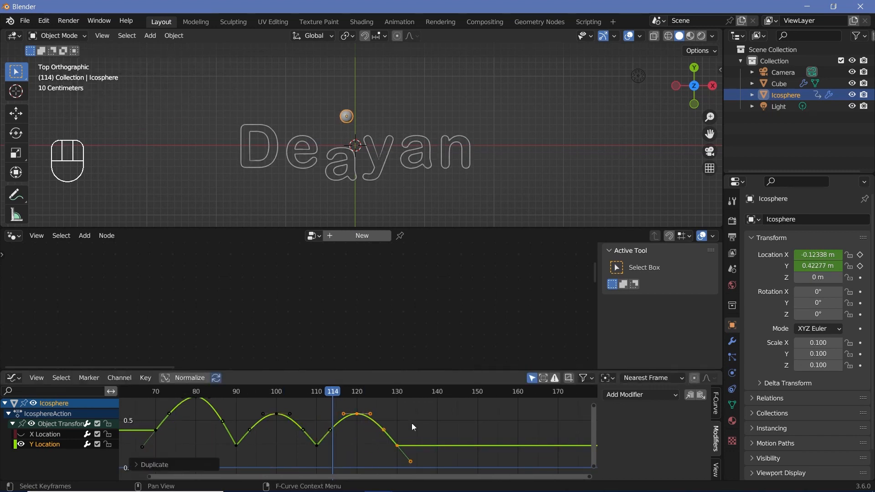
Go to frame 150 and duplicate the keyframes at frames 120 and 130 to frames 140 and 150.
click(398, 397)
middle_drag(476, 396, 441, 395)
click(442, 395)
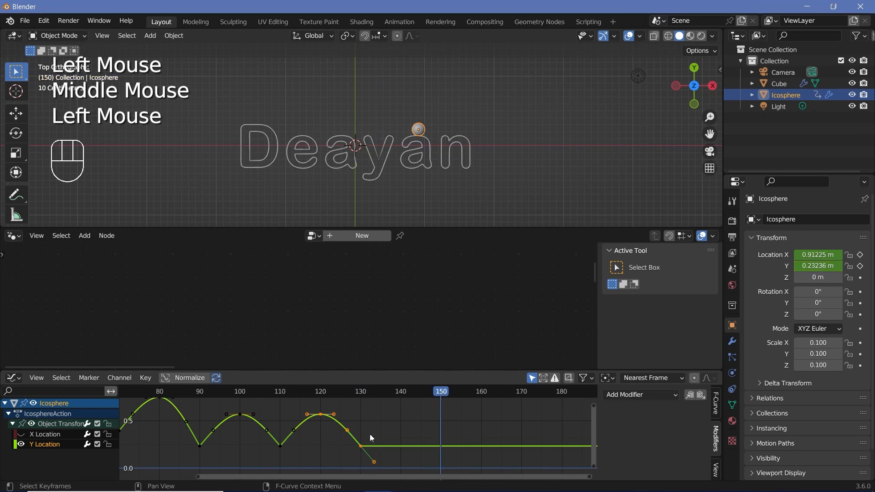
key(shift+d)
click(467, 429)
shift+middle_drag(467, 430, 376, 420)
Duplicate the last bounce's two keyframes twice more, to frames 160 and 170 and to frames 180 and 190.
click(409, 393)
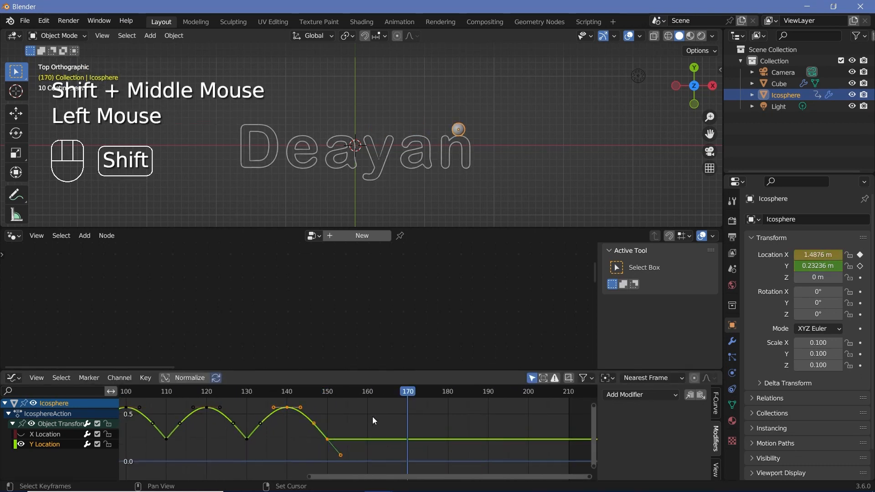
key(shift+d)
click(430, 437)
key(shift+d)
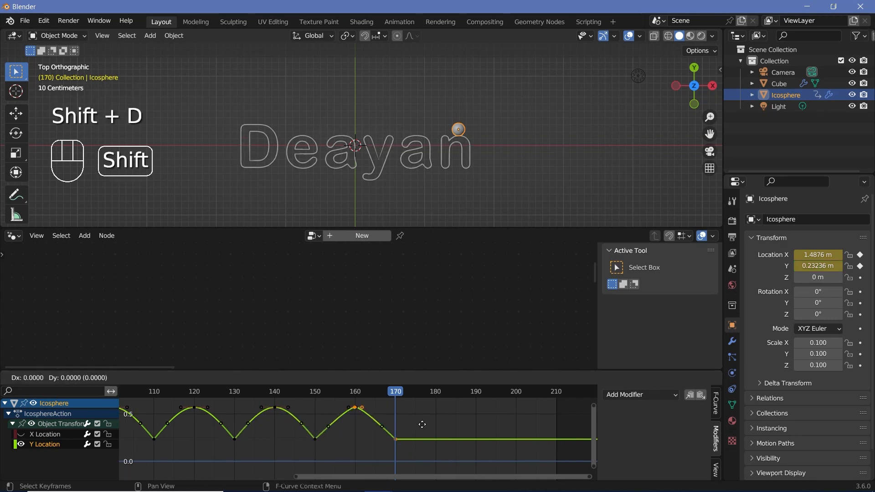
click(503, 439)
drag(456, 396, 477, 417)
scroll(476, 417, up, 4)
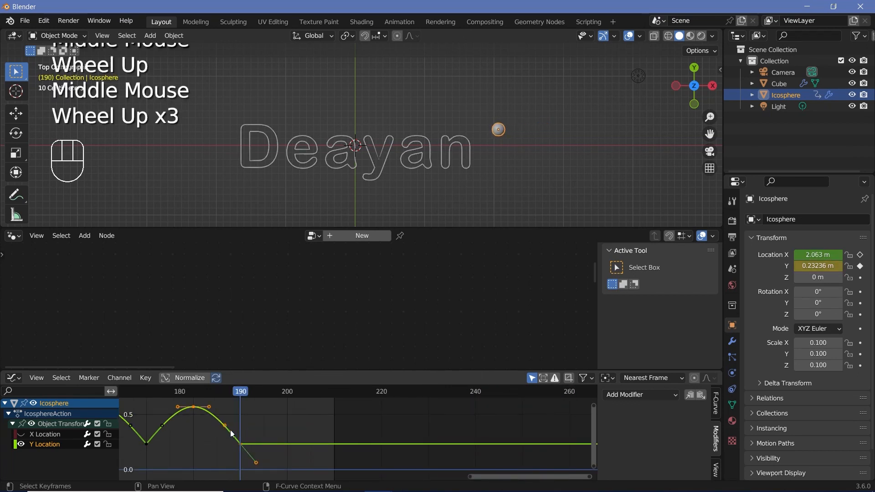
Insert a keyframe on the icosphere's Y location at frame 200.
middle_drag(274, 469, 295, 445)
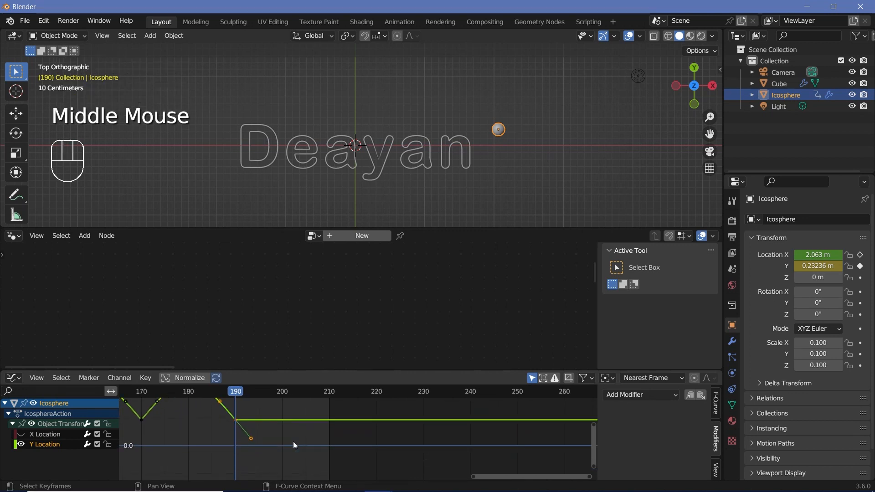
mouse_move(283, 402)
mouse_down()
mouse_move(297, 404)
mouse_move(283, 403)
mouse_up()
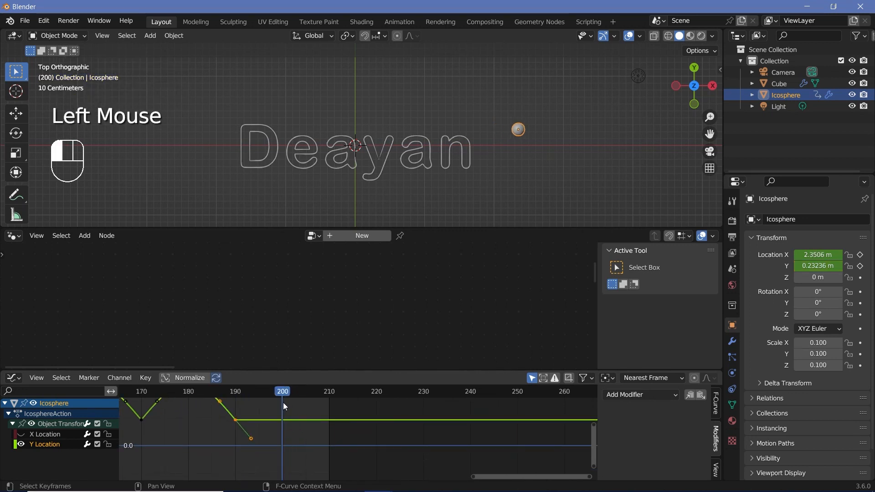
scroll(290, 433, down, 2)
middle_drag(313, 444, 310, 435)
click(860, 266)
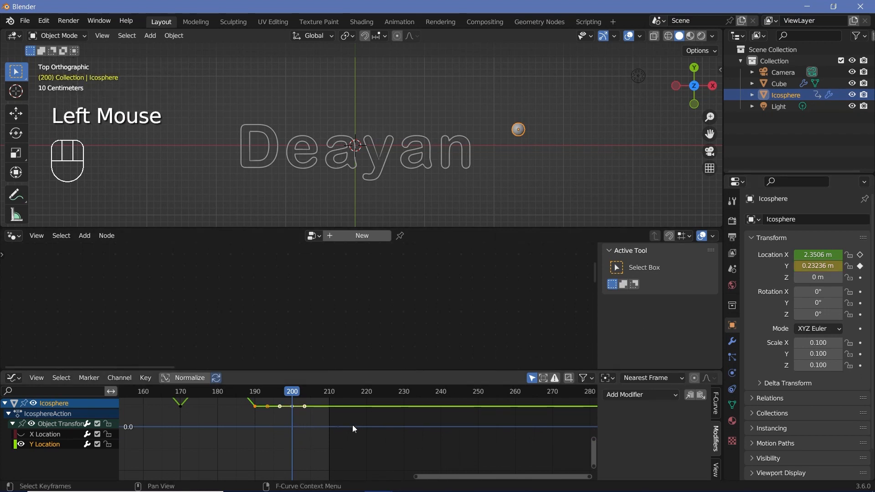
Lower the icosphere's Y Location keyframe at frame 200 to about -0.17 m.
click(291, 406)
key(g)
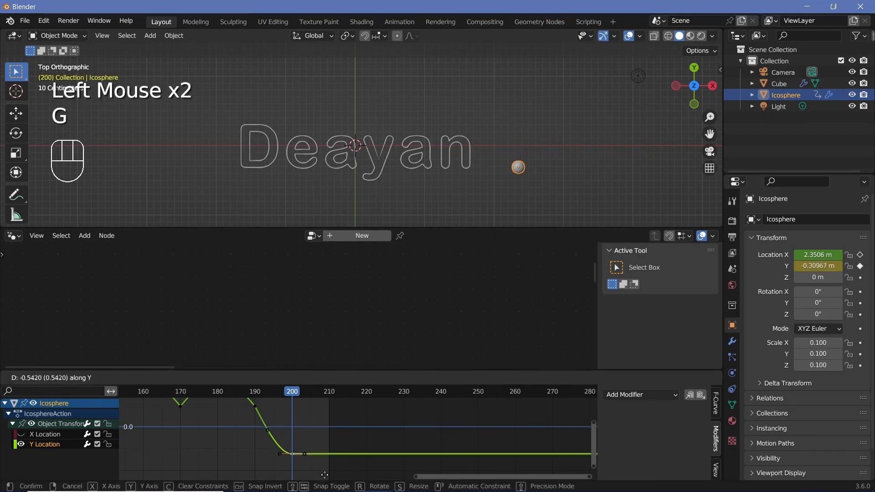
click(344, 461)
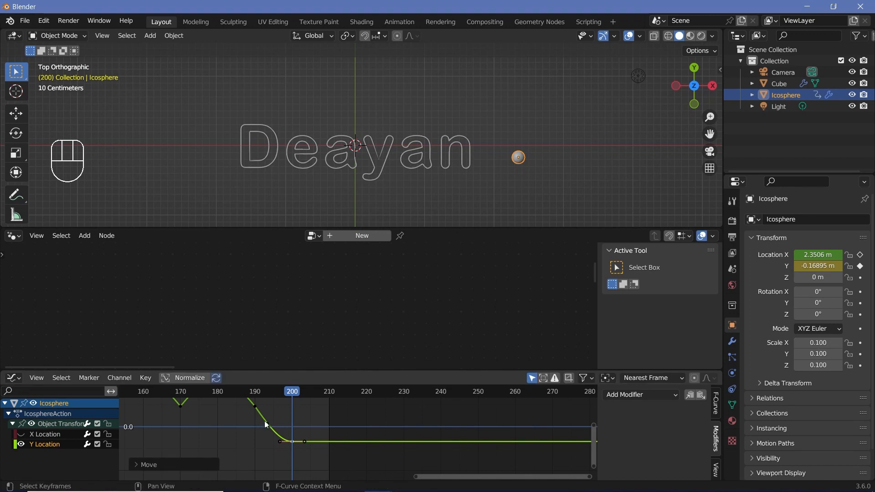
Give the frame 200 keyframe Vector handles and move it a little lower along Y.
key(v)
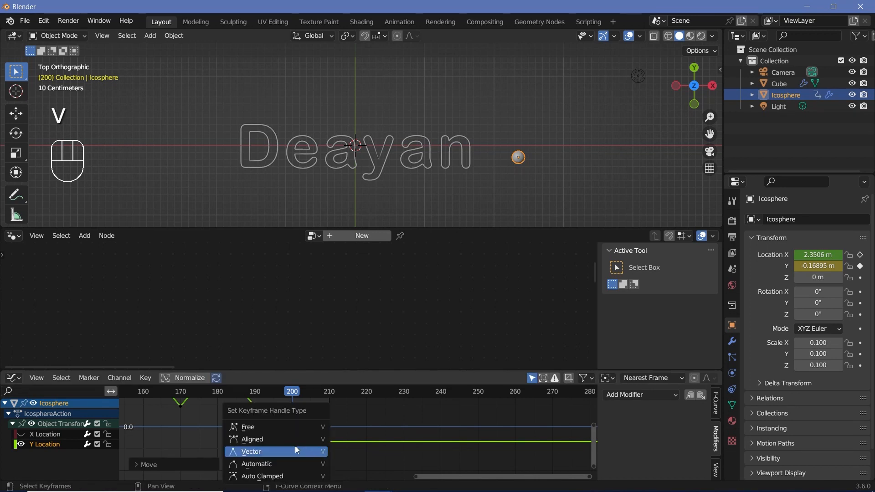
click(294, 445)
key(g)
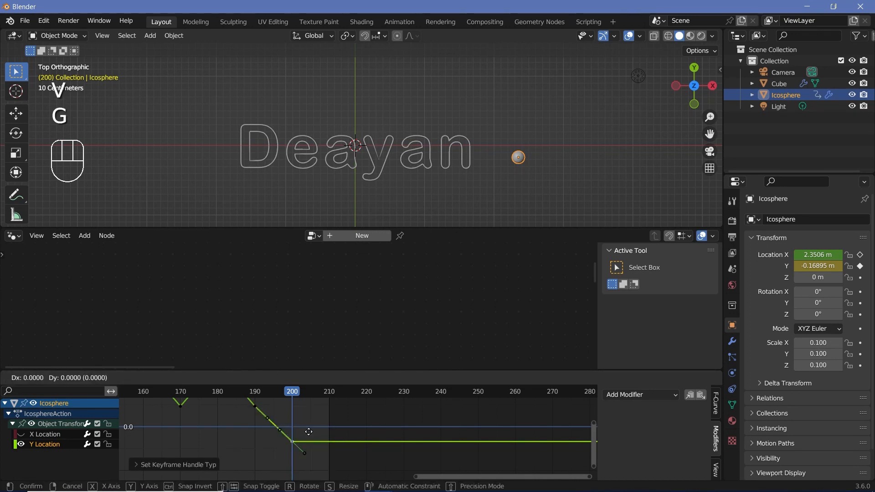
key(y)
click(313, 440)
middle_drag(264, 387, 328, 447)
click(264, 387)
scroll(316, 385, up, 2)
scroll(328, 448, down, 2)
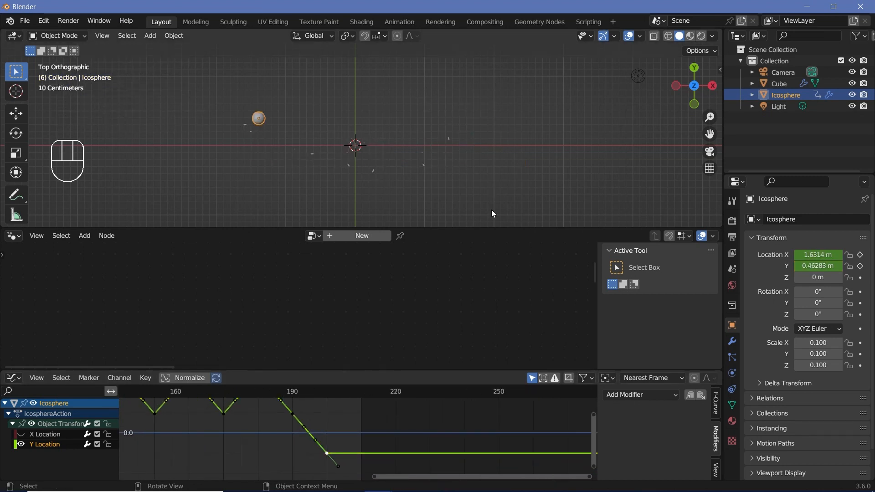
Change the frame 200 keyframe's handles to Aligned and rotate them about 40° so they stand vertical.
scroll(340, 412, up, 3)
key(v)
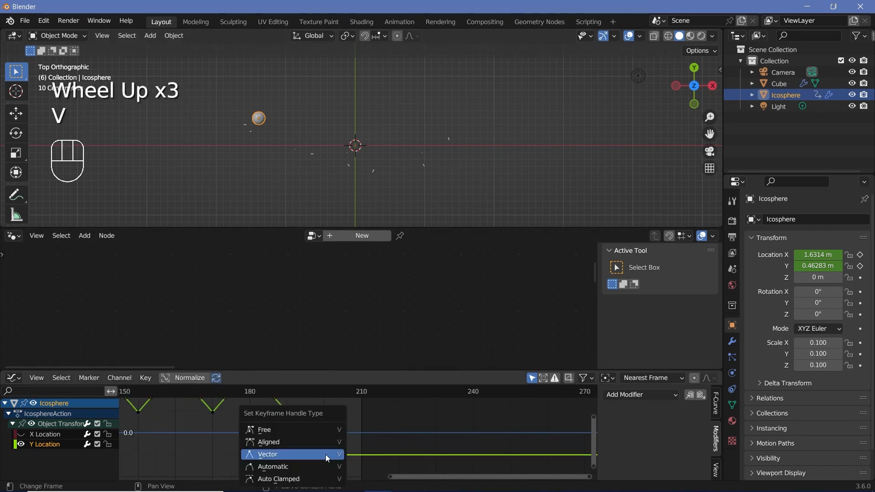
click(310, 440)
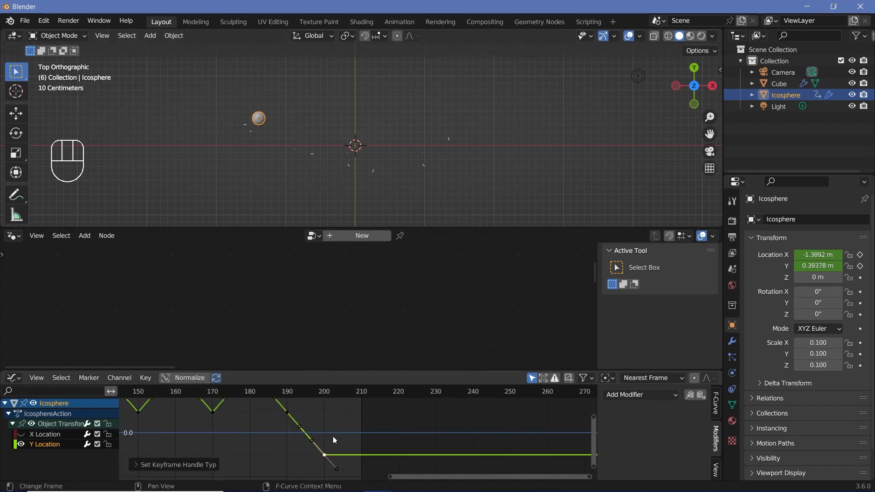
key(r)
key(ctrl)
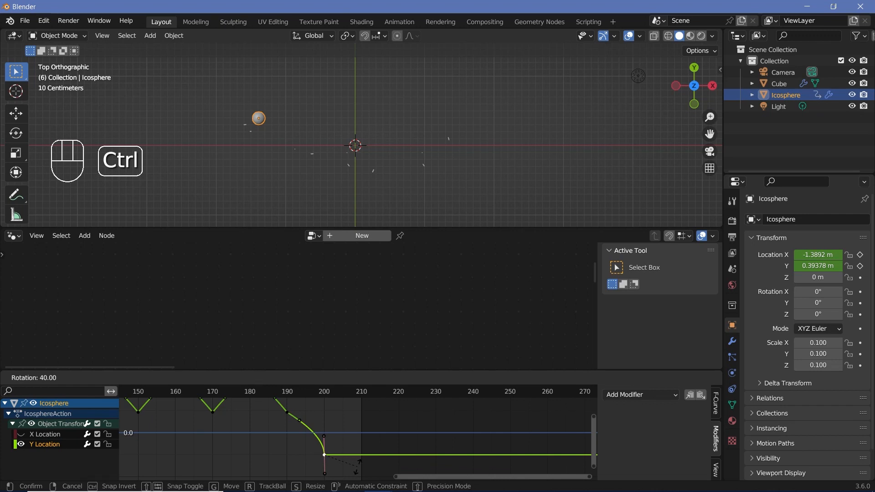
click(358, 466)
Lengthen the frame 200 keyframe's handles by scaling them up, and lower the keyframe further along Y.
scroll(333, 445, down, 2)
key(s)
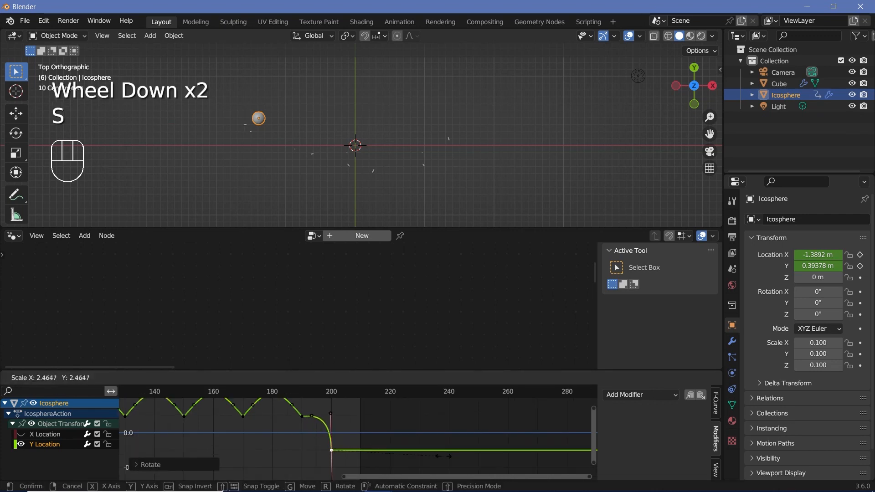
click(345, 435)
key(g)
key(y)
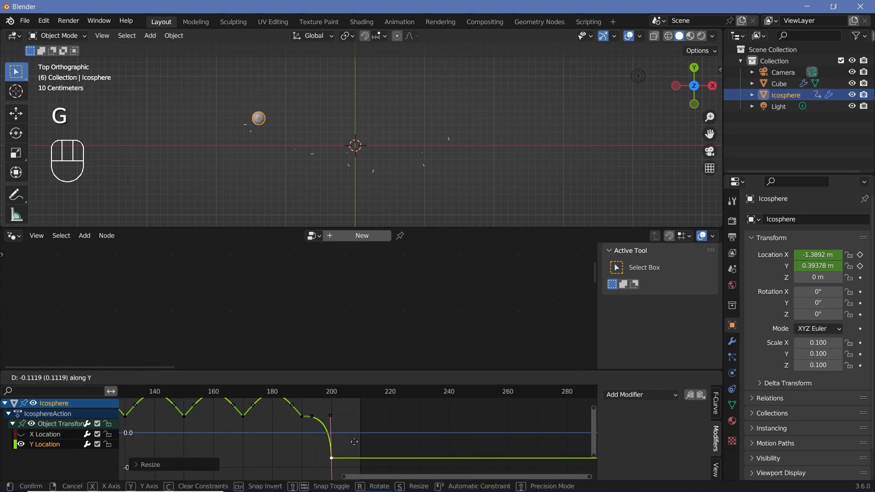
click(308, 433)
Change the handle type of the Y Location keyframe at frame 190 so the curve runs smoothly into the final drop.
scroll(307, 434, up, 1)
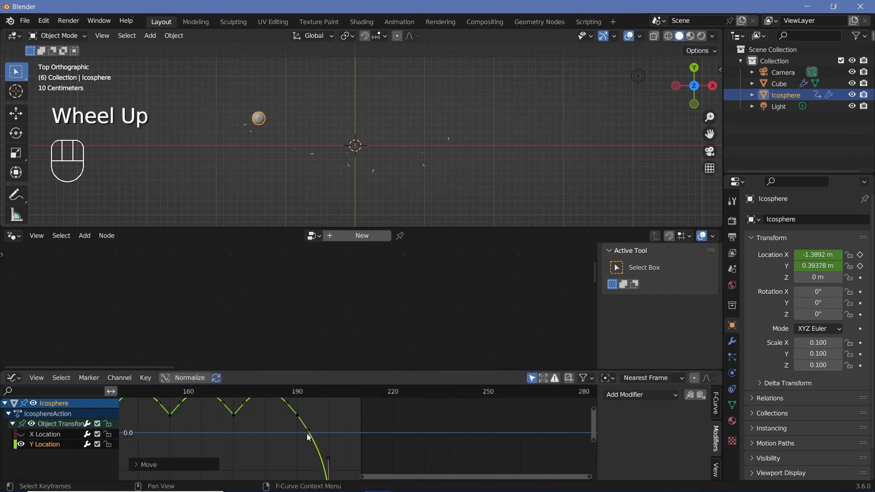
scroll(307, 433, up, 1)
middle_drag(307, 434, 294, 431)
scroll(294, 430, up, 2)
middle_drag(335, 436, 347, 456)
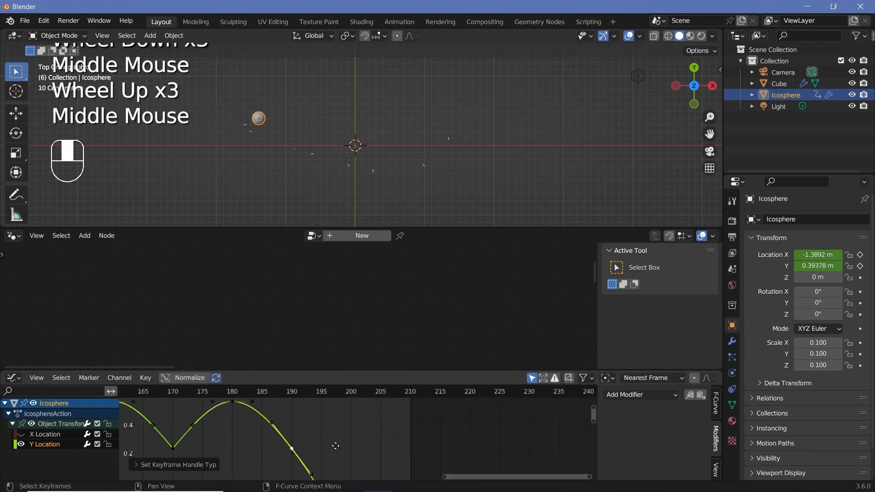
scroll(335, 446, up, 4)
scroll(302, 442, down, 2)
click(279, 451)
scroll(374, 456, down, 2)
scroll(349, 440, down, 2)
scroll(352, 441, up, 6)
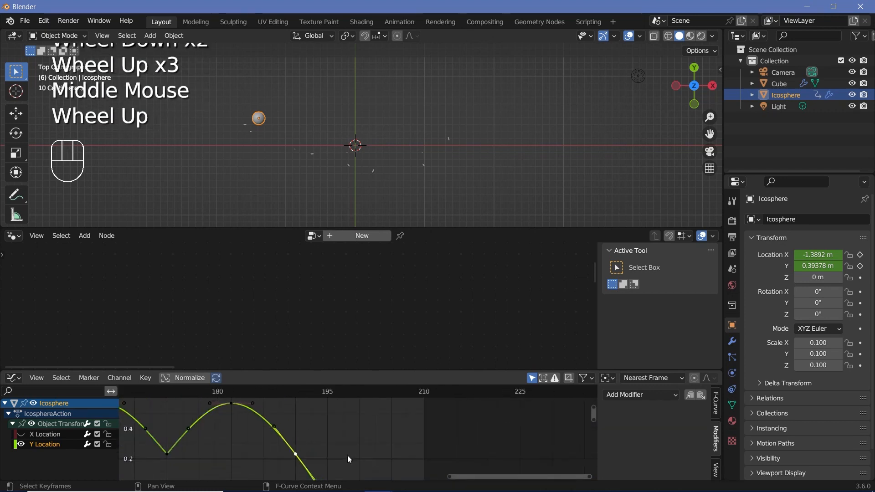
key(v)
click(249, 456)
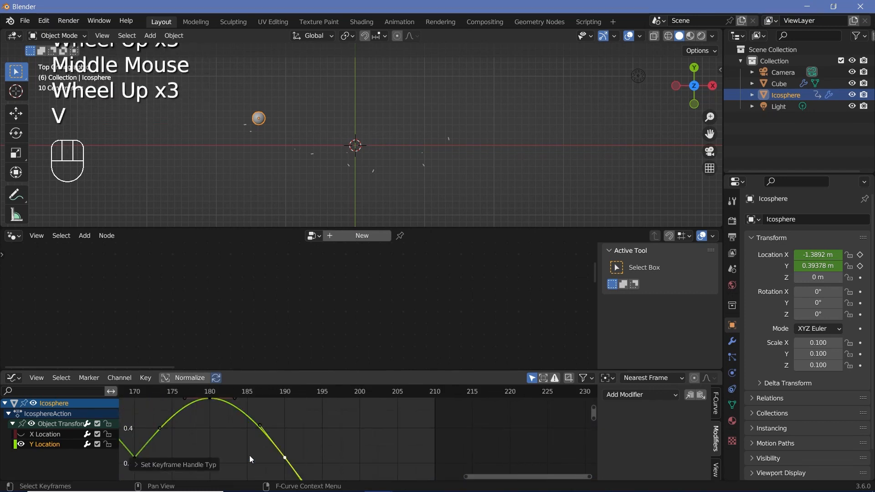
Lower the Y Location keyframe at frame 200 along Y to about -1.3 m so the ball falls well below the text.
scroll(249, 455, down, 2)
middle_drag(250, 455, 303, 446)
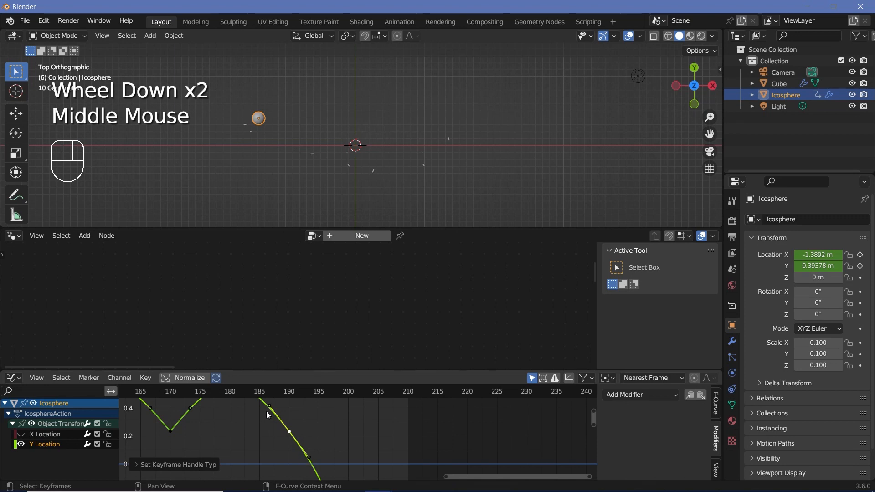
scroll(268, 416, down, 2)
middle_drag(268, 416, 332, 445)
scroll(283, 408, up, 5)
scroll(285, 408, down, 1)
scroll(306, 420, down, 2)
scroll(399, 453, down, 2)
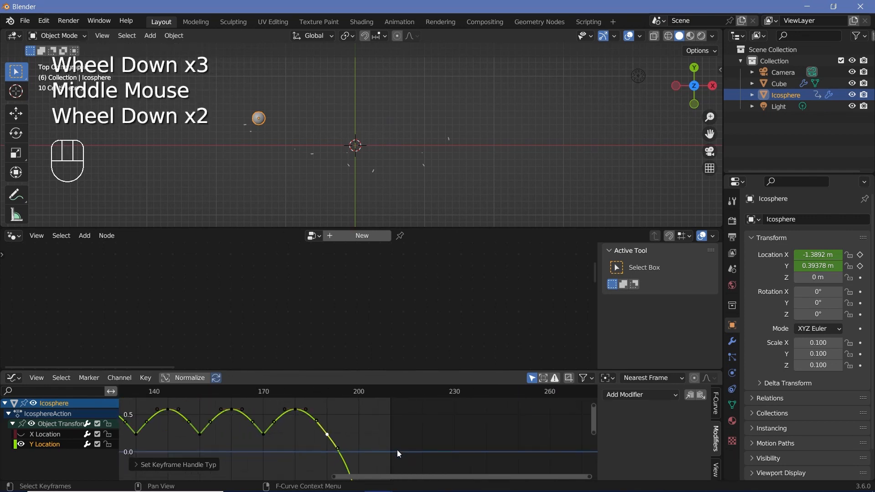
scroll(399, 454, down, 1)
middle_drag(398, 453, 365, 442)
scroll(380, 431, down, 1)
click(348, 454)
scroll(371, 446, down, 1)
key(g)
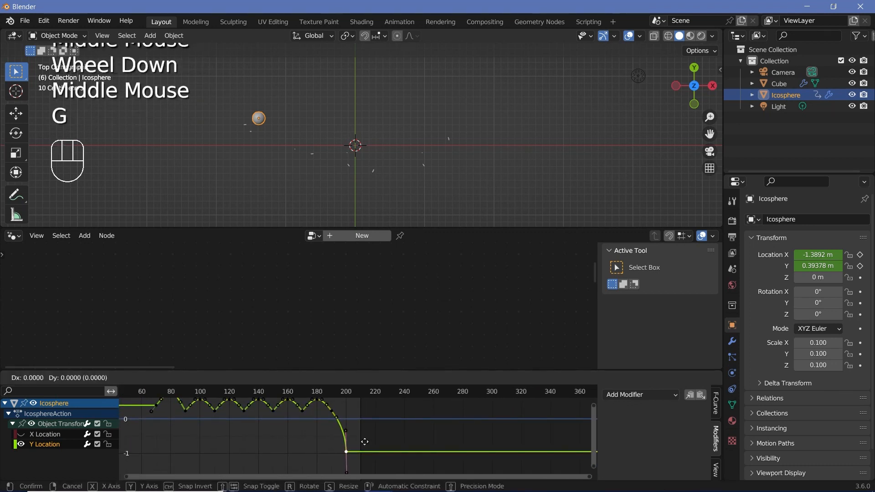
key(y)
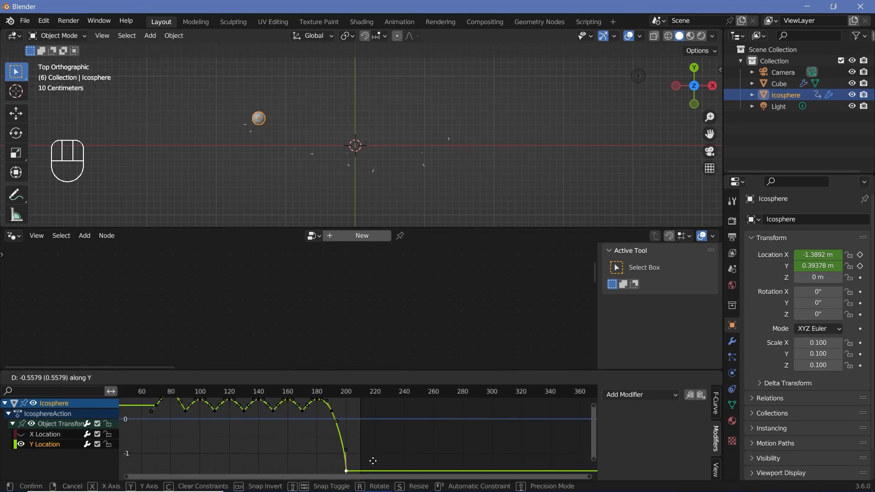
click(371, 452)
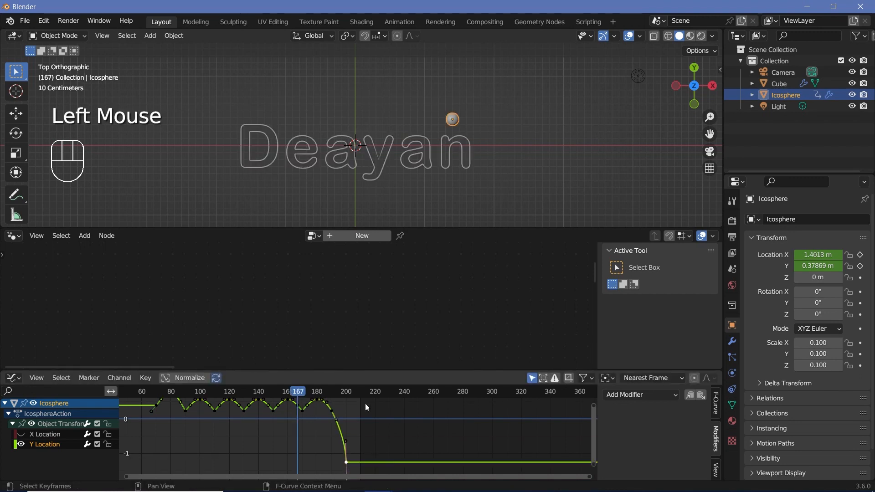
Play back the animation to check the ball's bounces across the letters and its final drop.
key(space)
key(space)
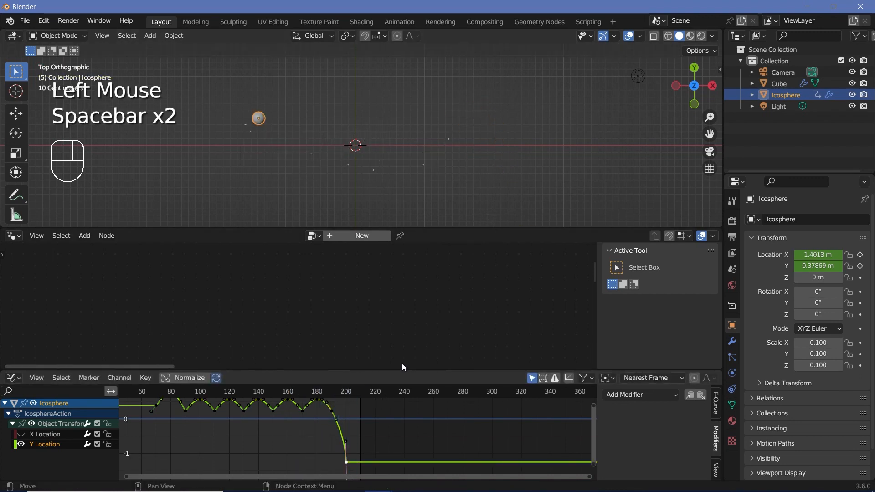
click(389, 348)
key(space)
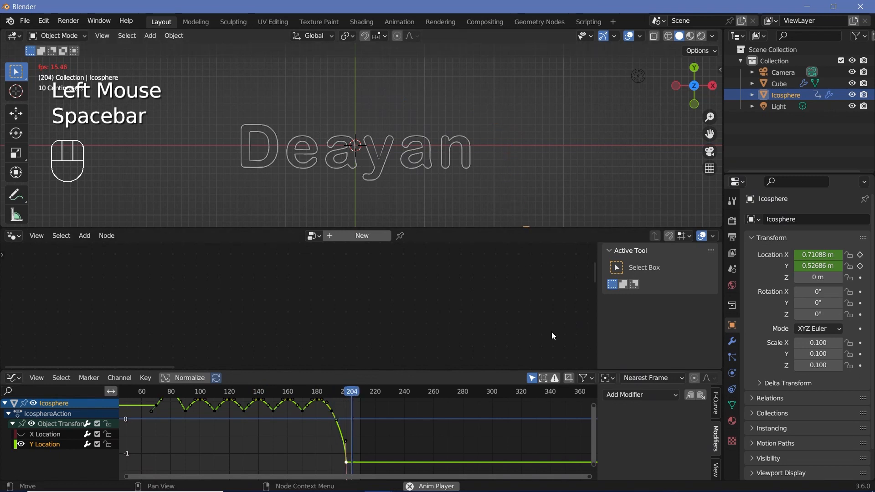
key(space)
key(space)
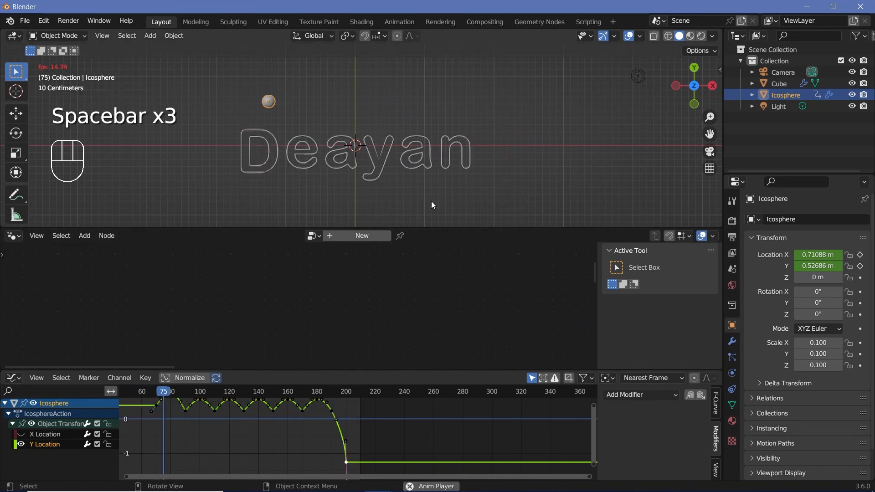
key(space)
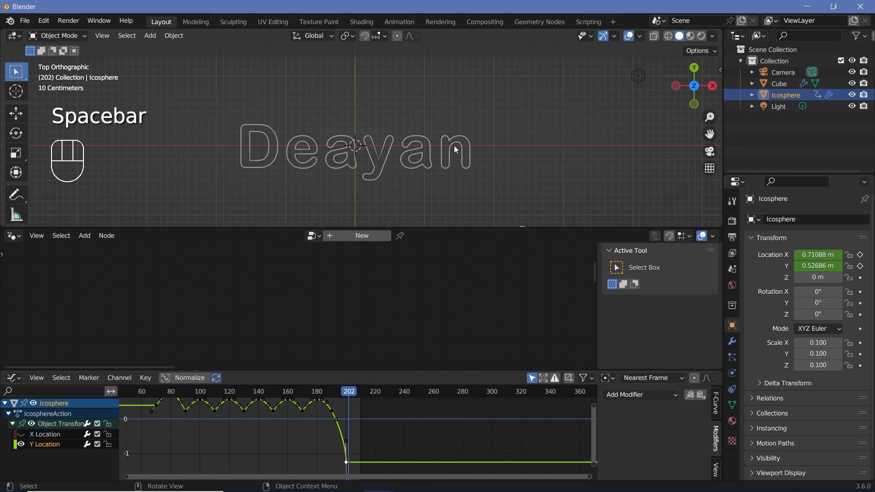
Select the text object and move its Group Output node away from Curve to Mesh to make room for more nodes.
click(394, 159)
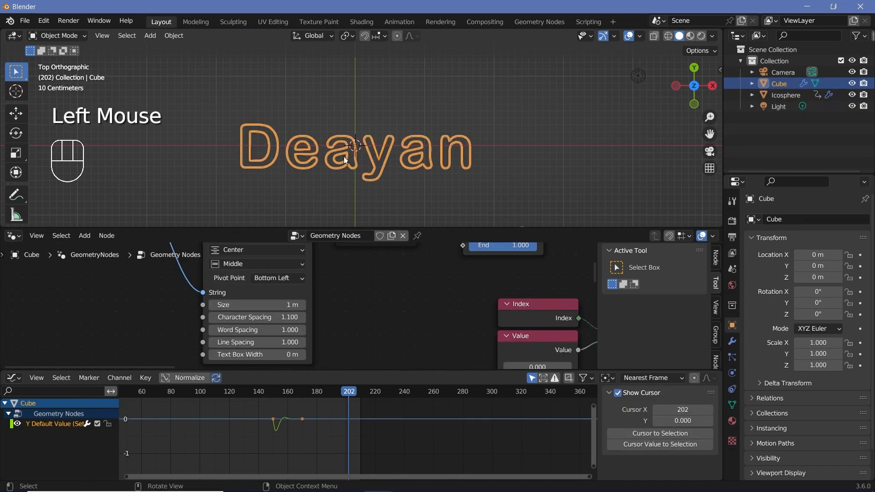
scroll(442, 314, down, 3)
middle_drag(442, 314, 133, 296)
scroll(305, 319, up, 4)
middle_drag(332, 281, 300, 324)
scroll(300, 324, up, 2)
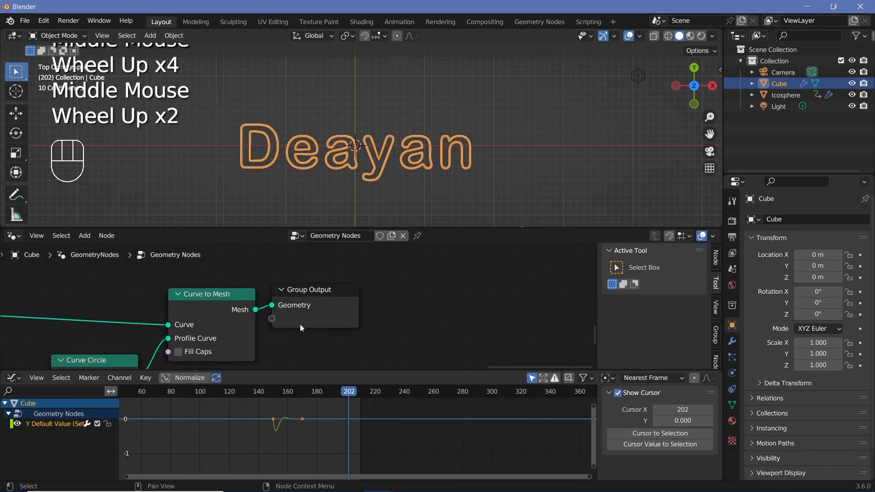
drag(300, 324, 479, 329)
Insert a Set Shade Smooth node between Curve to Mesh and Group Output.
key(shift+a)
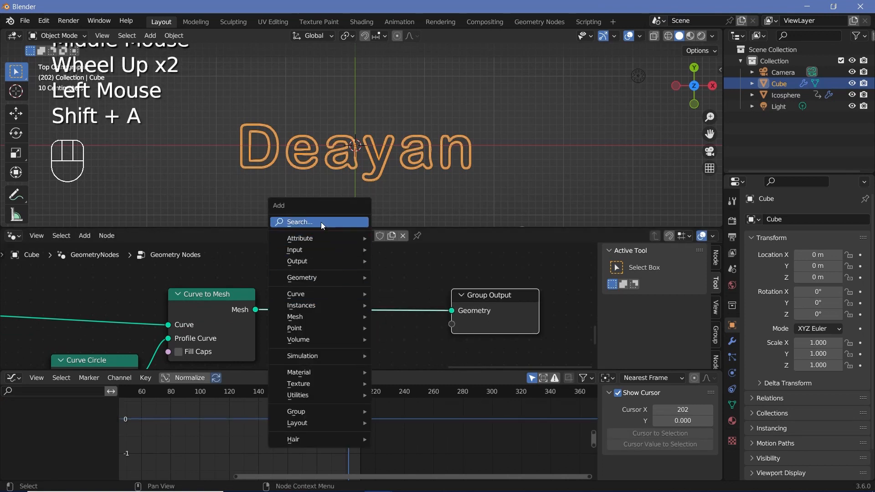
click(321, 223)
text(set shade)
click(345, 242)
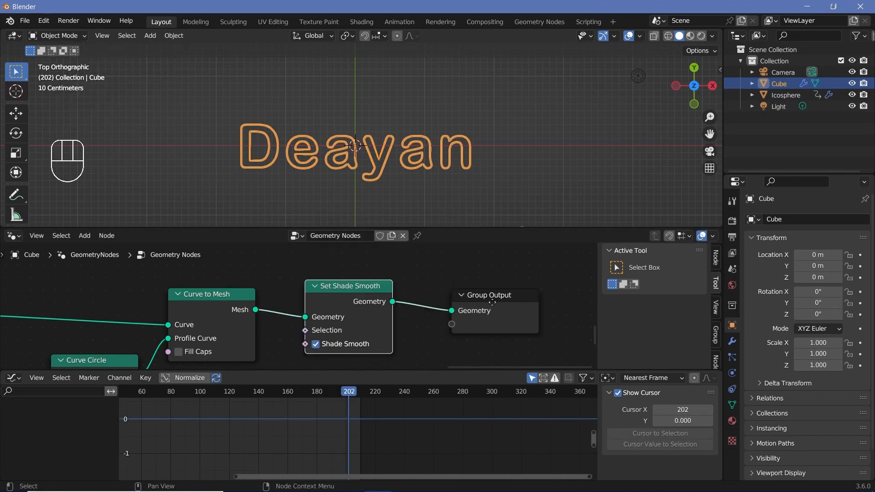
click(356, 292)
Insert a Set Material node between Set Shade Smooth and Group Output and assign it the material named Material.
middle_drag(510, 319, 390, 314)
key(shift+a)
click(385, 266)
text(set shade)
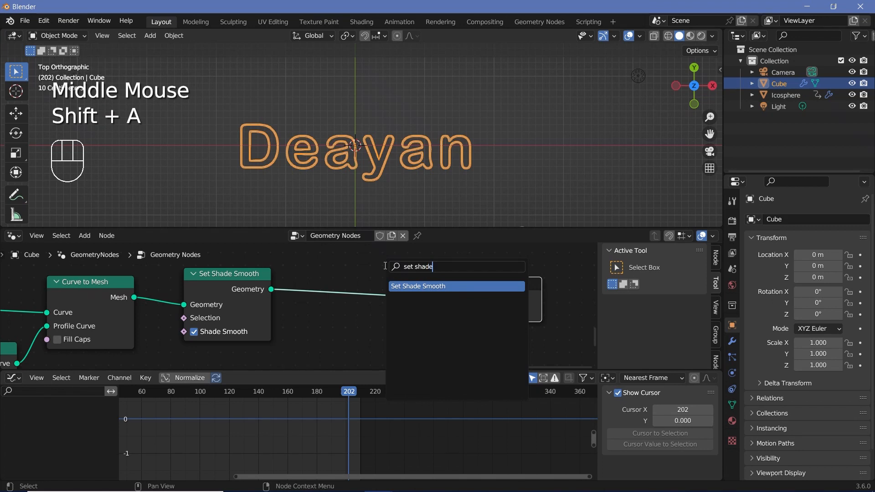
key(BackSpace)
key(BackSpace)
key(BackSpace)
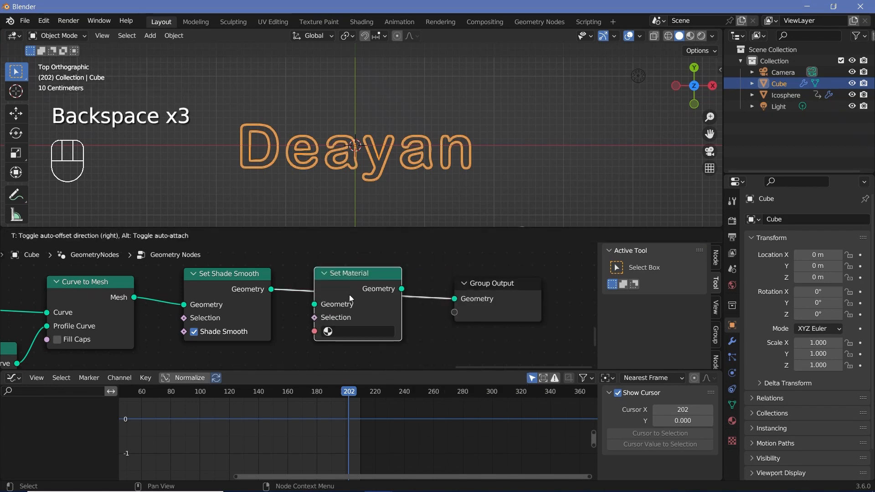
click(357, 299)
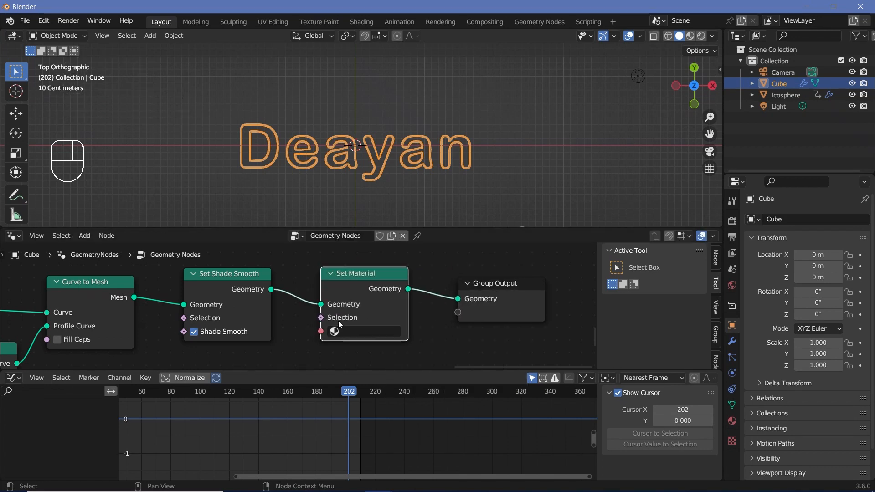
click(360, 332)
click(360, 350)
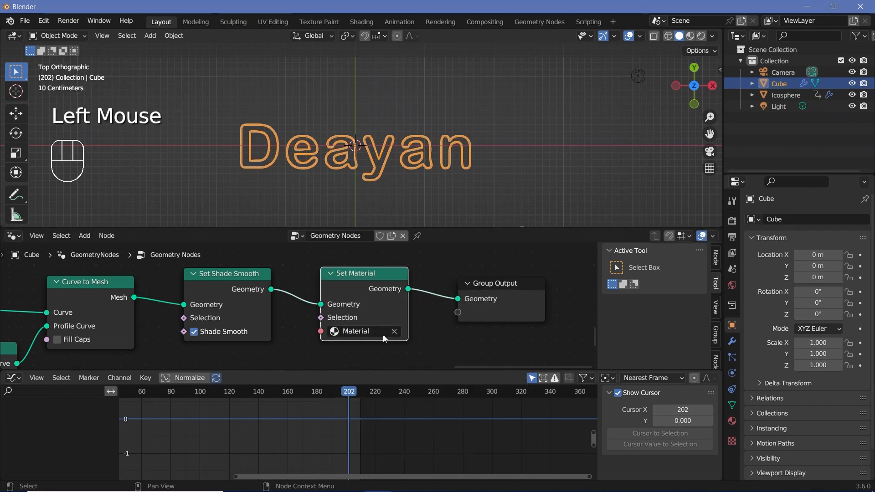
Frame the text and ball from the top and align the camera to that view.
scroll(300, 305, down, 2)
scroll(384, 174, down, 4)
scroll(384, 173, up, 4)
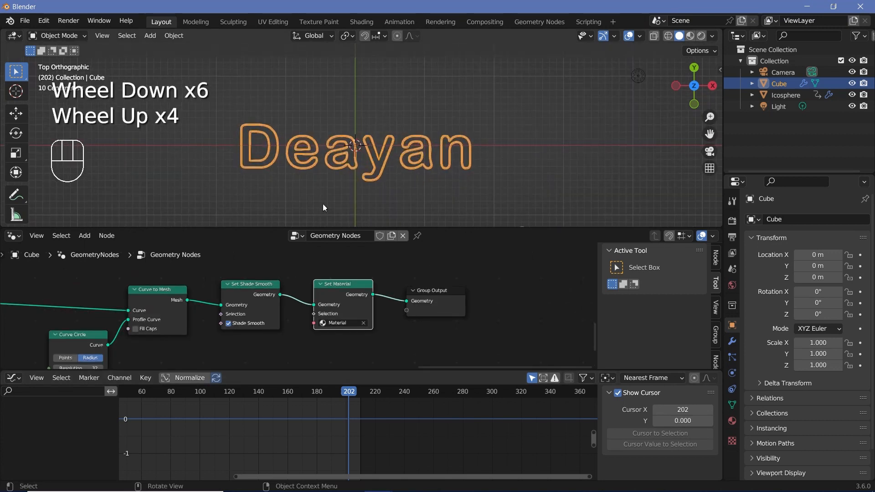
shift+middle_drag(364, 167, 351, 152)
scroll(351, 151, down, 2)
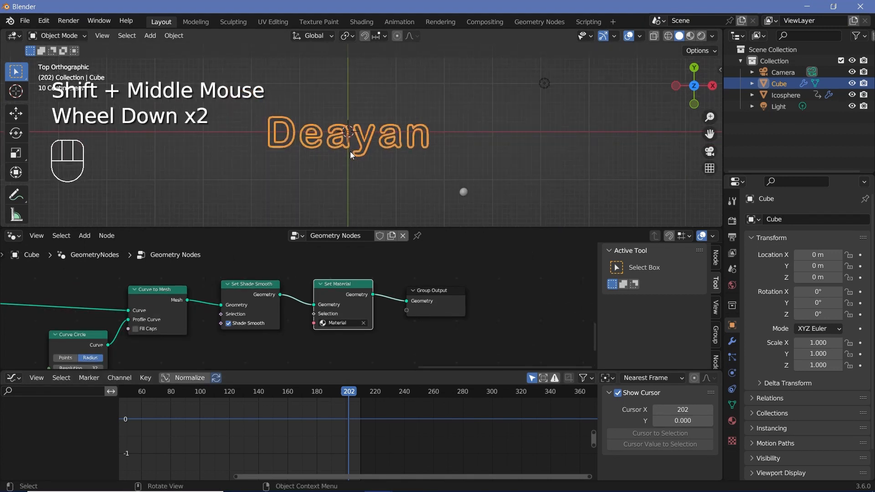
scroll(350, 152, up, 2)
key(KP_7)
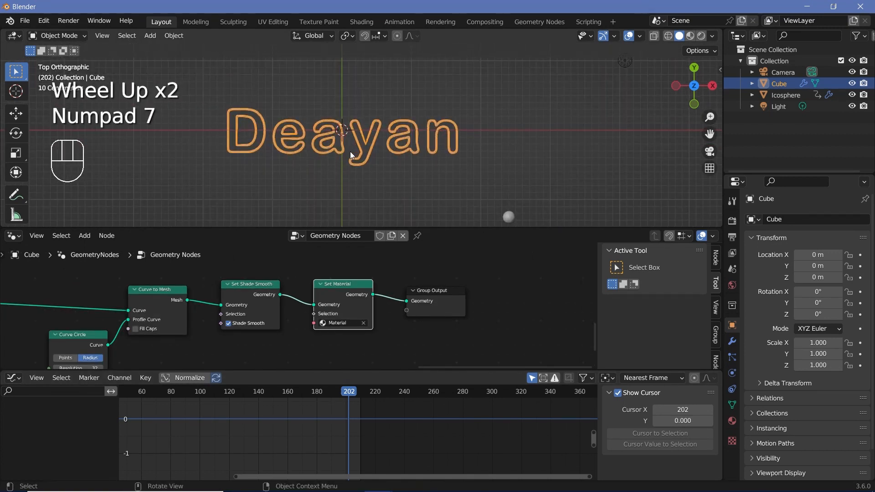
key(ctrl+alt+KP_0)
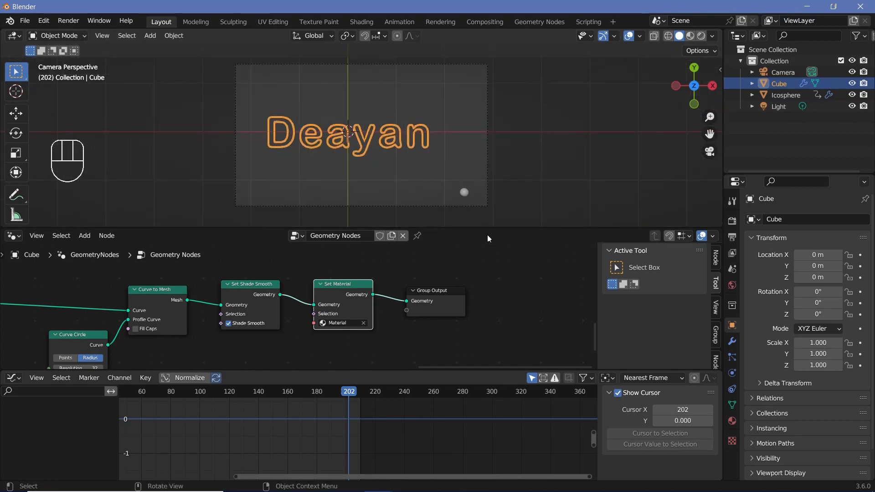
Select the camera and set its X and Y location to 0.
click(481, 141)
click(729, 332)
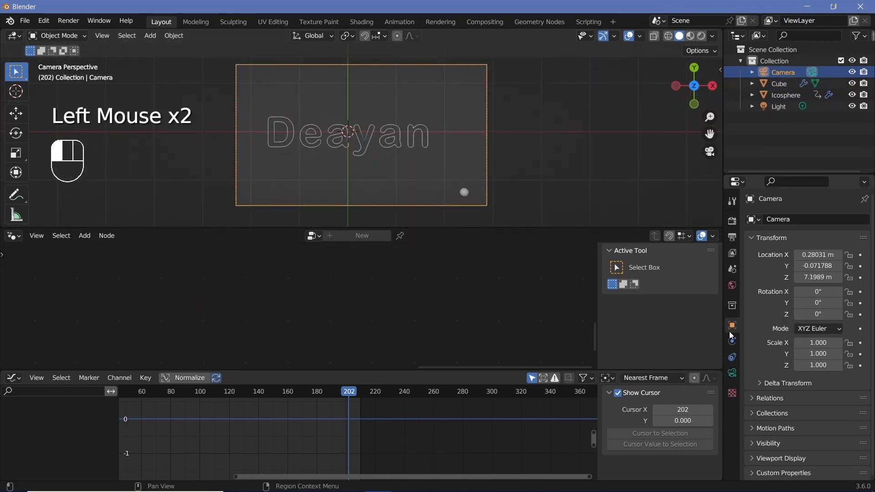
text(0)
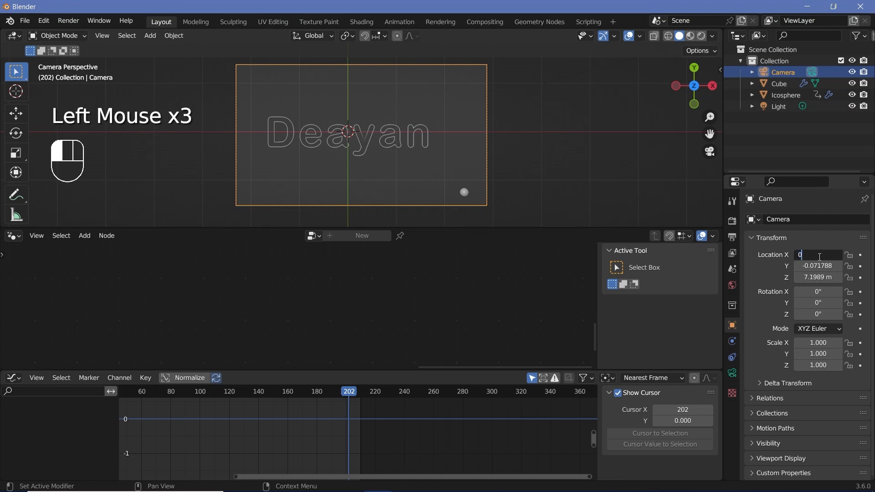
key(Return)
click(818, 266)
text(0)
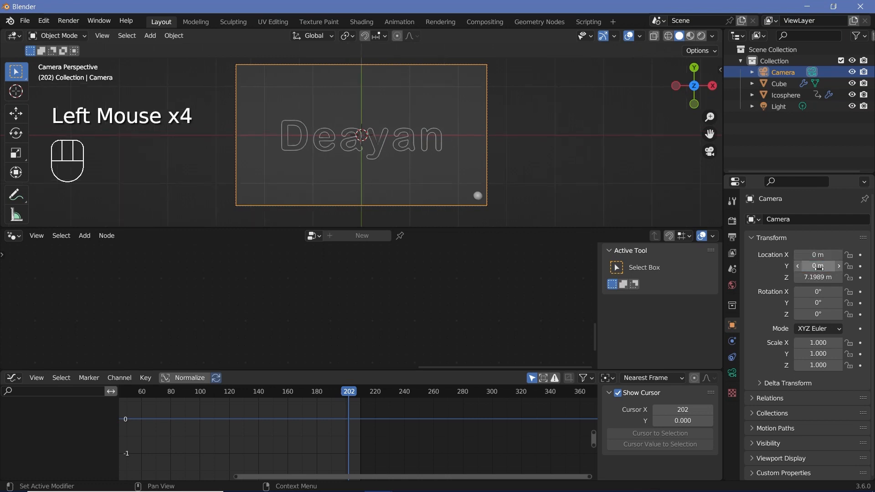
key(Return)
Lower the camera's Z location to about 6.19 m so the text fills more of the frame.
drag(818, 277, 793, 277)
click(337, 412)
mouse_move(340, 412)
mouse_down()
mouse_move(323, 400)
mouse_move(341, 415)
mouse_up()
drag(793, 277, 807, 277)
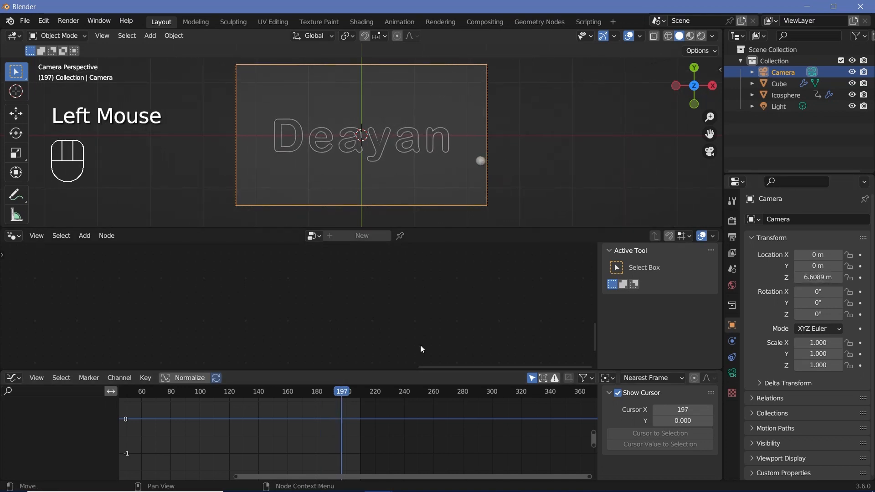
Step and scrub back through the animation to check the ball's path against the camera frame.
click(350, 399)
key(Left)
key(Left)
key(Left)
key(Left)
key(Left)
key(Left)
key(Left)
key(Left)
key(Left)
key(Left)
key(Left)
key(Left)
key(Left)
key(Left)
key(Left)
key(Left)
key(Left)
key(Left)
key(Left)
key(Left)
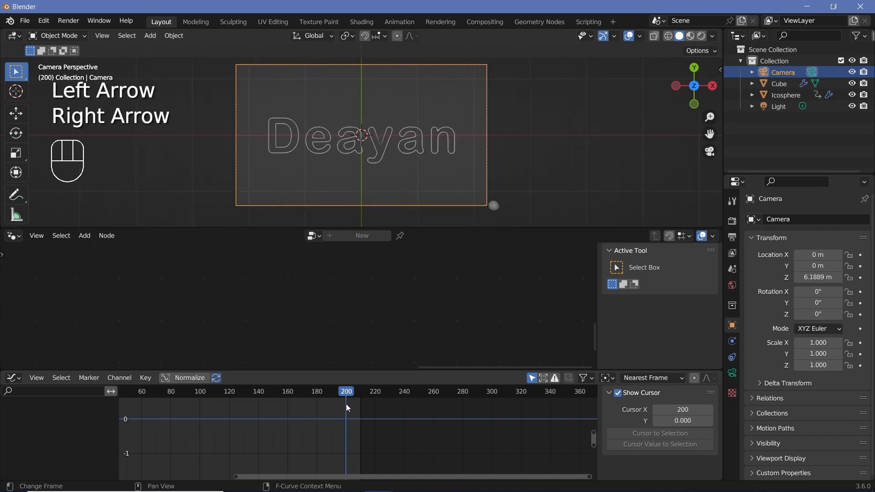
drag(326, 398, 218, 402)
Delete the light from the scene.
click(777, 108)
key(x)
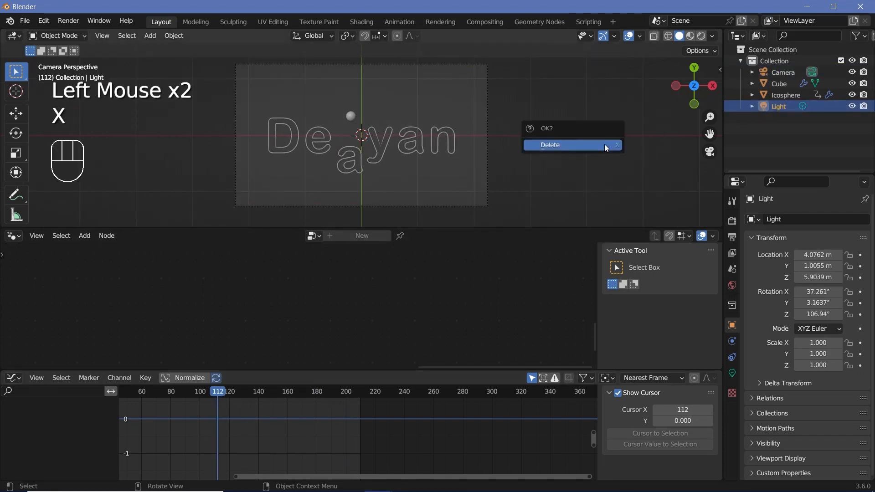
click(603, 143)
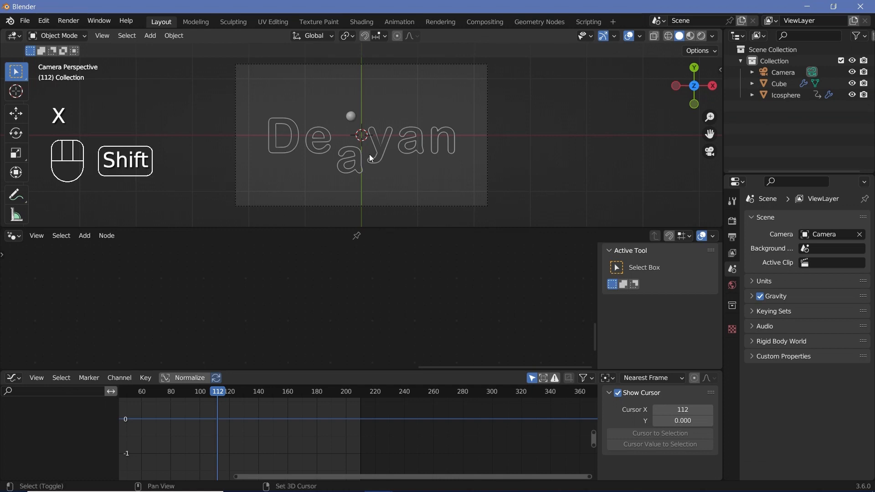
Add a backdrop plane scaled by about 10.17 and lower it slightly along Z behind the text.
click(376, 174)
key(shift+a)
click(449, 168)
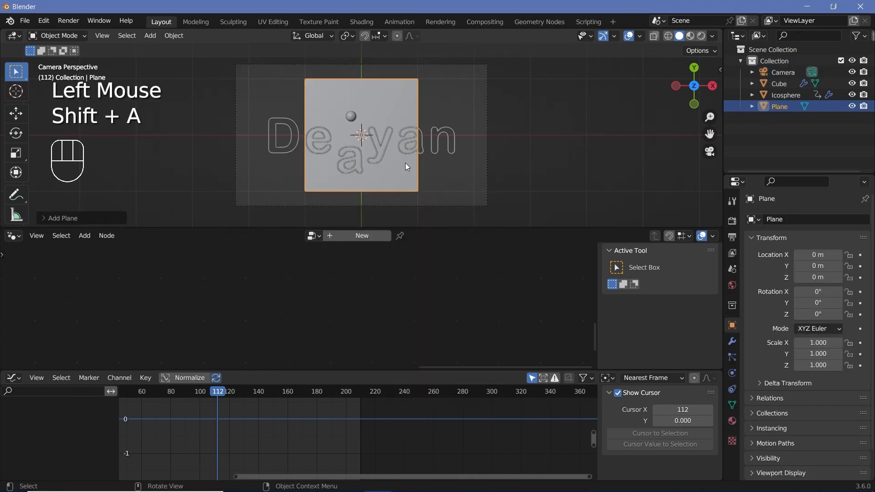
key(s)
click(420, 159)
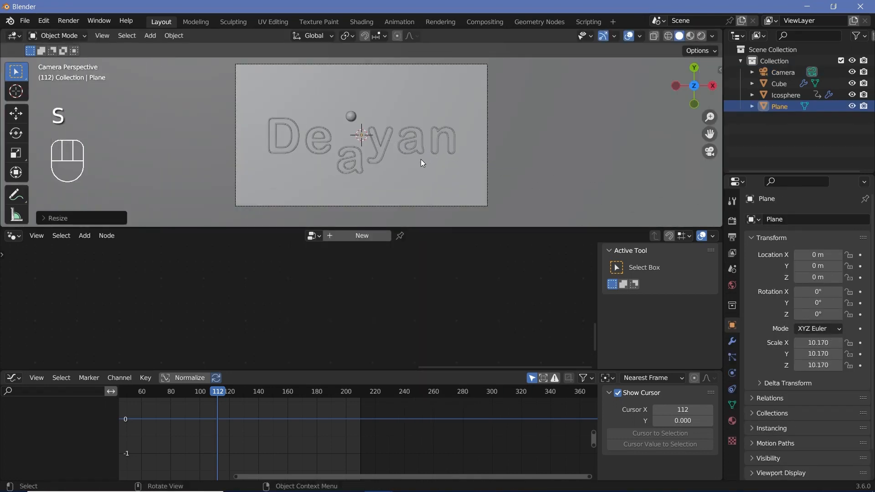
key(g)
key(z)
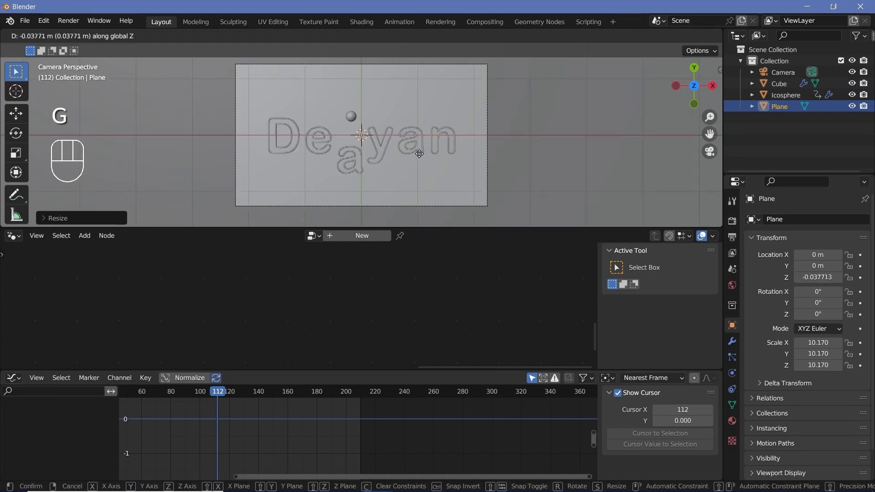
click(490, 159)
Set the camera's passepartout opacity to 1.000 in its viewport display settings.
click(489, 156)
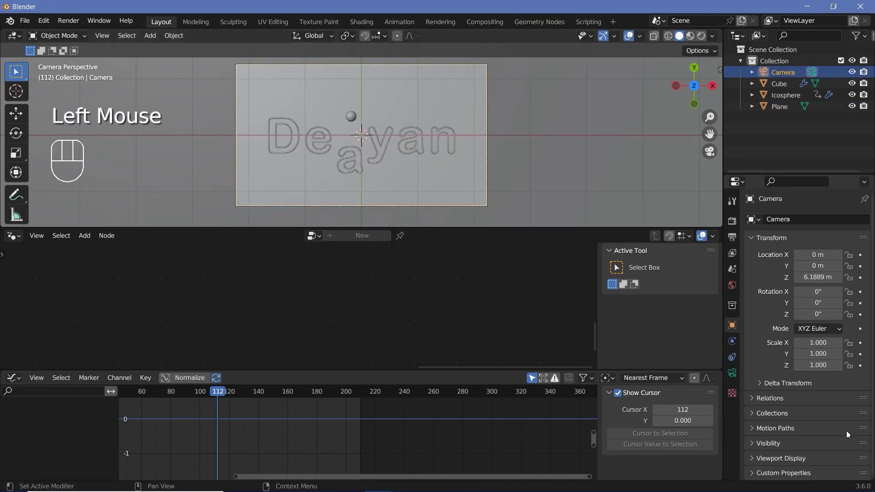
click(735, 377)
click(771, 420)
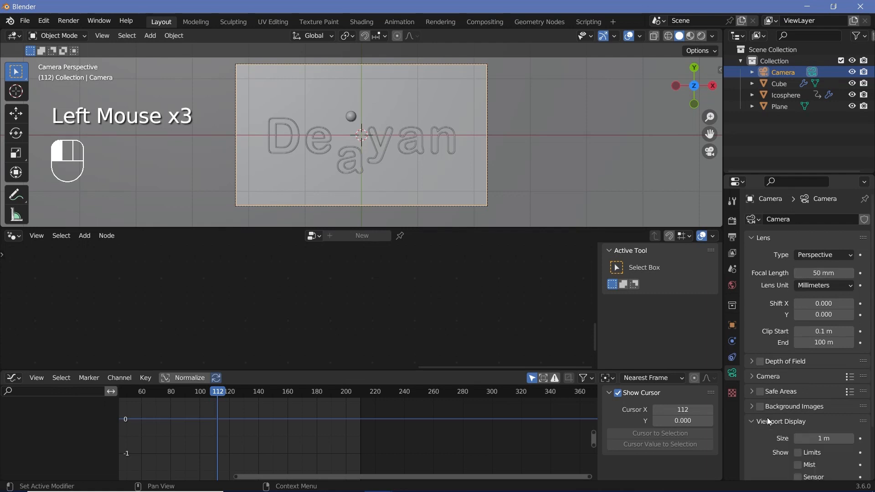
scroll(804, 451, down, 2)
drag(821, 440, 852, 440)
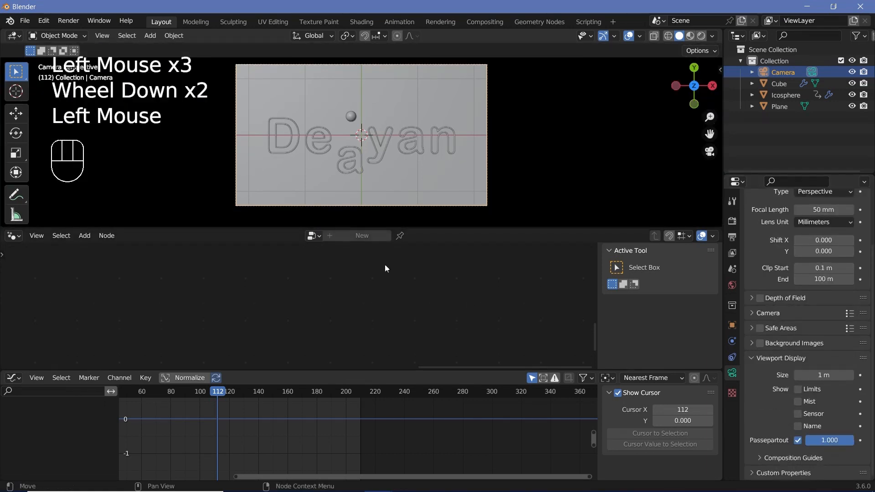
Hide the viewport overlays and play back the animation through the camera.
click(630, 37)
key(space)
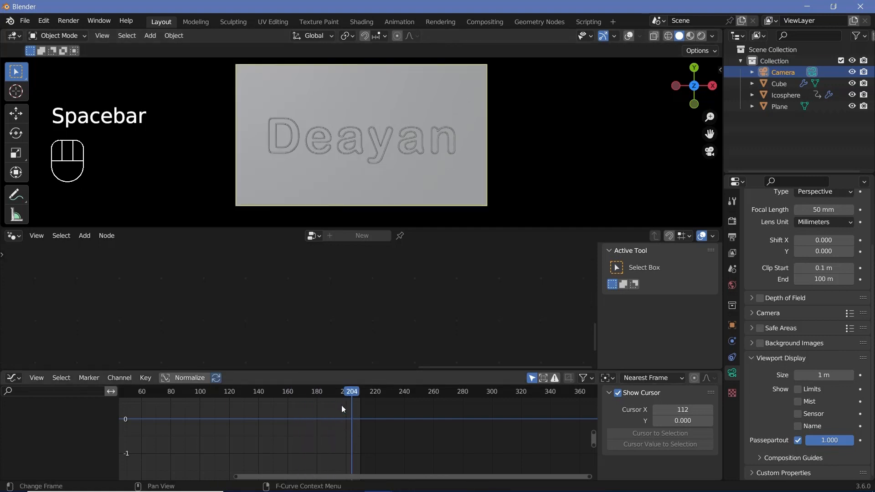
click(301, 408)
key(Escape)
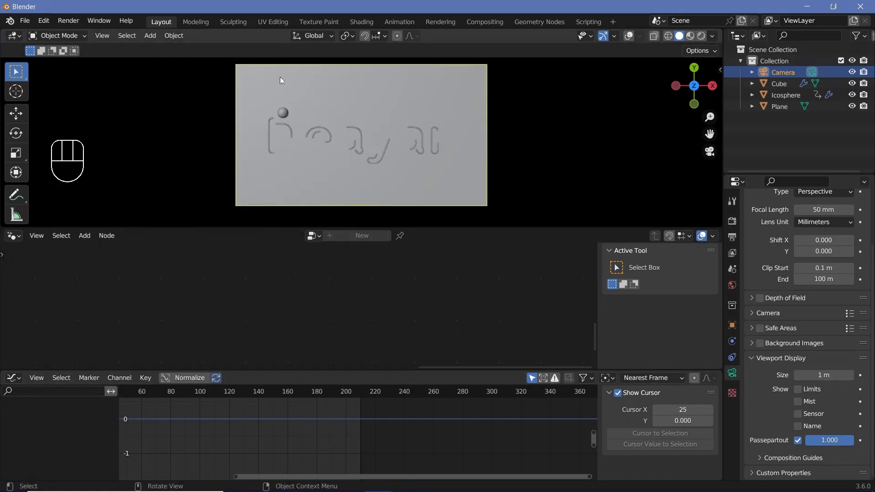
Select the icosphere and insert a Y location keyframe at frame 50.
scroll(211, 417, down, 3)
middle_drag(210, 417, 365, 443)
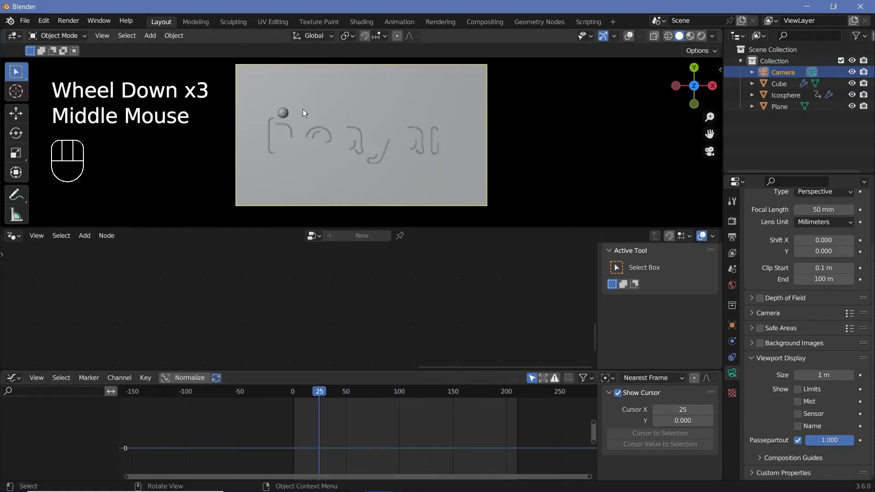
click(283, 114)
key(Left)
key(Left)
key(Left)
key(Left)
key(Left)
key(Left)
key(Left)
key(Left)
key(Left)
key(Left)
key(Left)
key(Left)
key(Left)
key(Left)
key(Left)
key(Left)
key(Left)
key(Left)
key(Left)
key(Left)
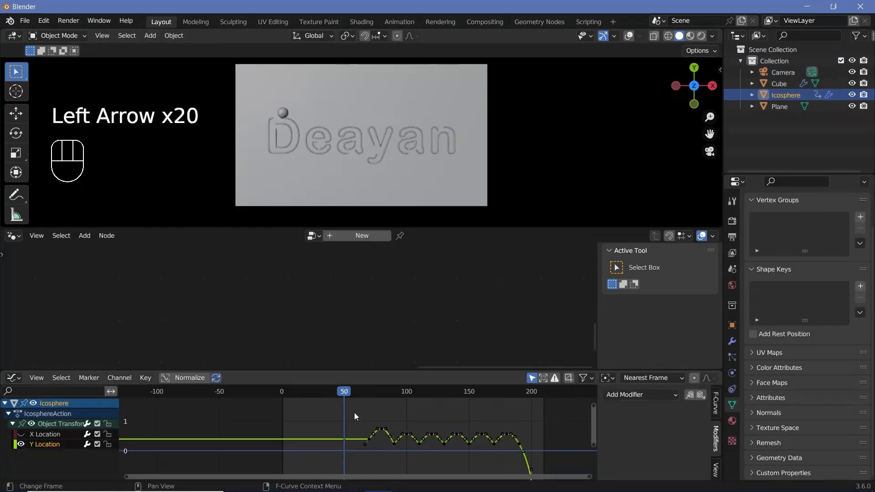
key(Right)
key(Right)
key(Right)
key(Right)
key(Left)
key(Left)
key(Left)
key(Left)
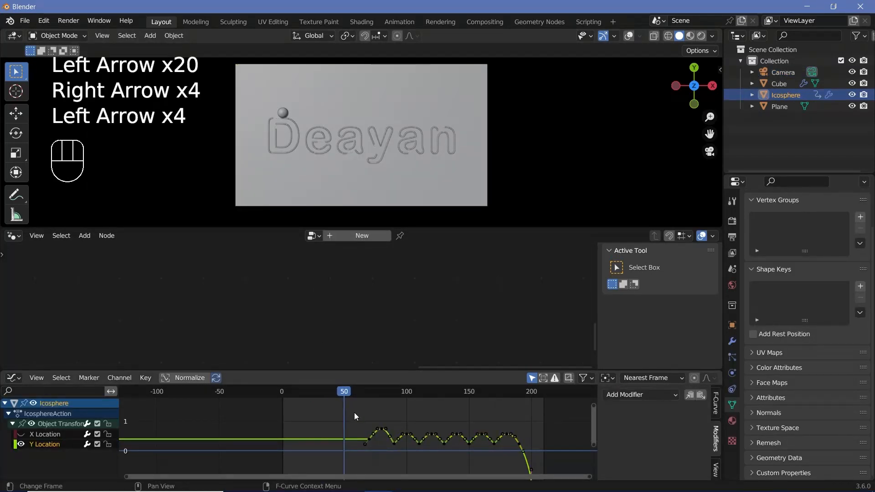
click(733, 325)
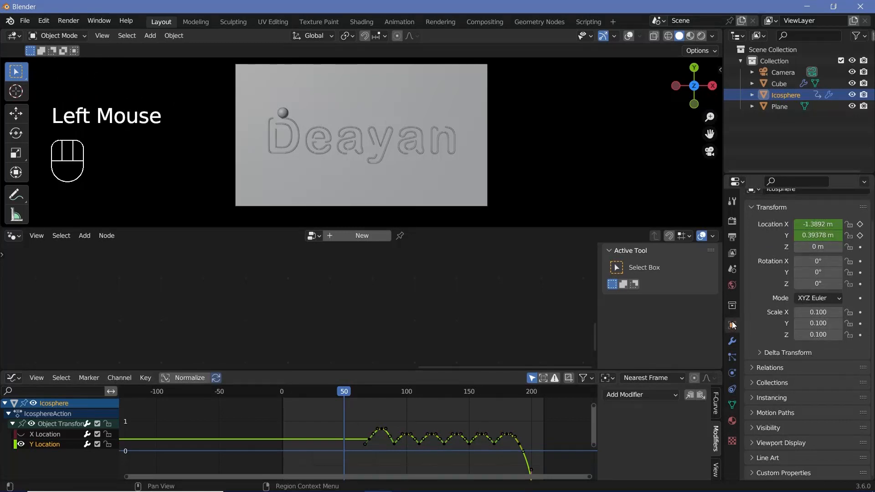
click(861, 236)
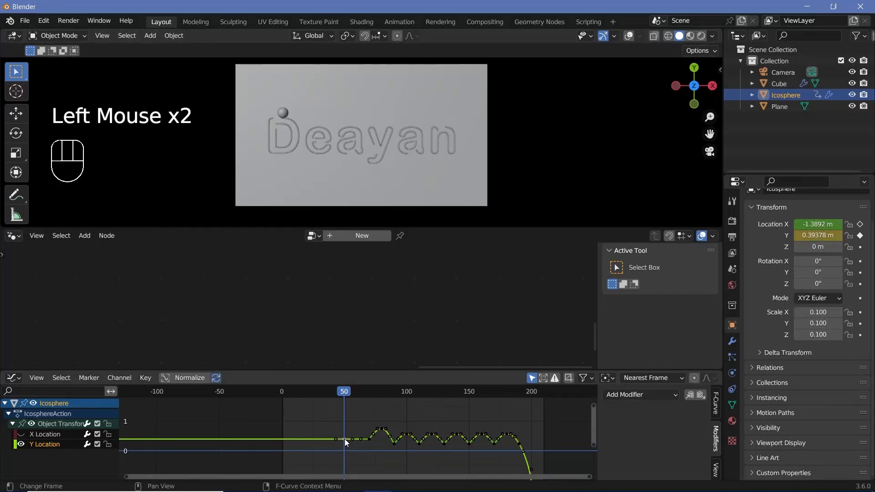
Raise the frame 50 keyframe to a Y location of about 1.95 m and preview the ball's fall onto the first letter.
key(g)
key(y)
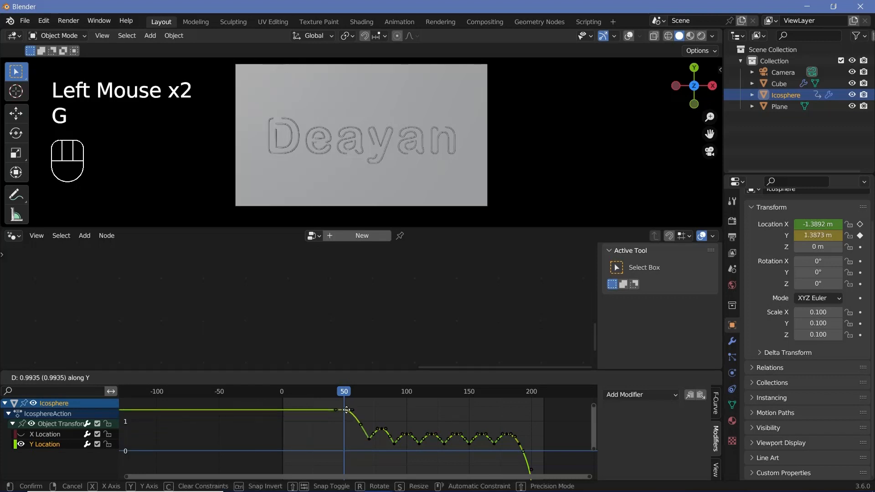
click(346, 393)
scroll(386, 413, down, 3)
middle_drag(388, 409, 385, 419)
key(space)
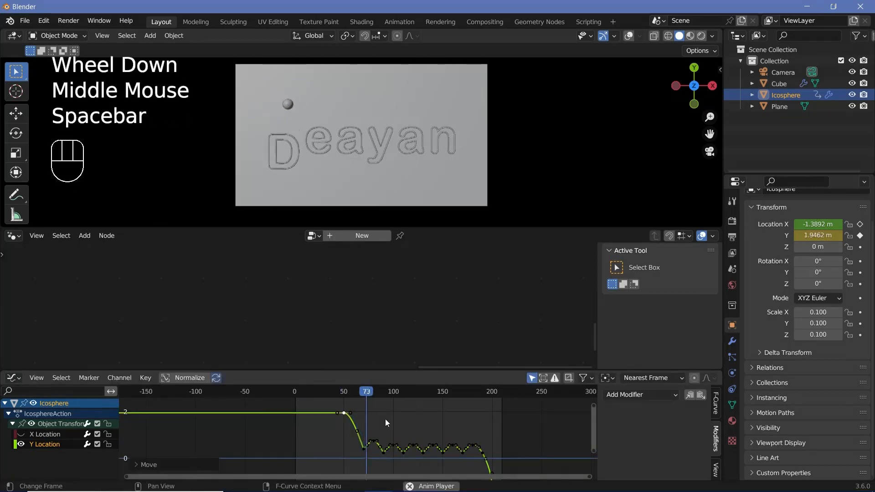
key(space)
drag(345, 395, 363, 411)
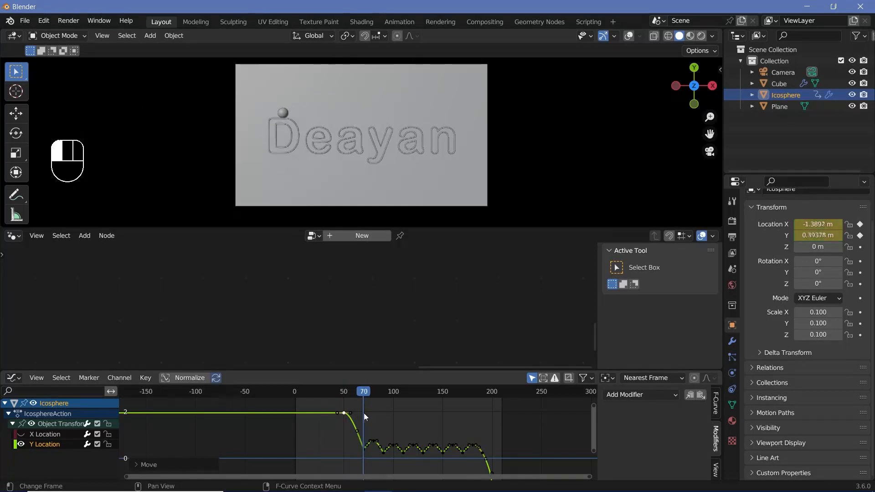
Lengthen the frame 50 keyframe's handles and move its right handle down near frame 69 to shape an accelerating drop.
click(345, 416)
key(s)
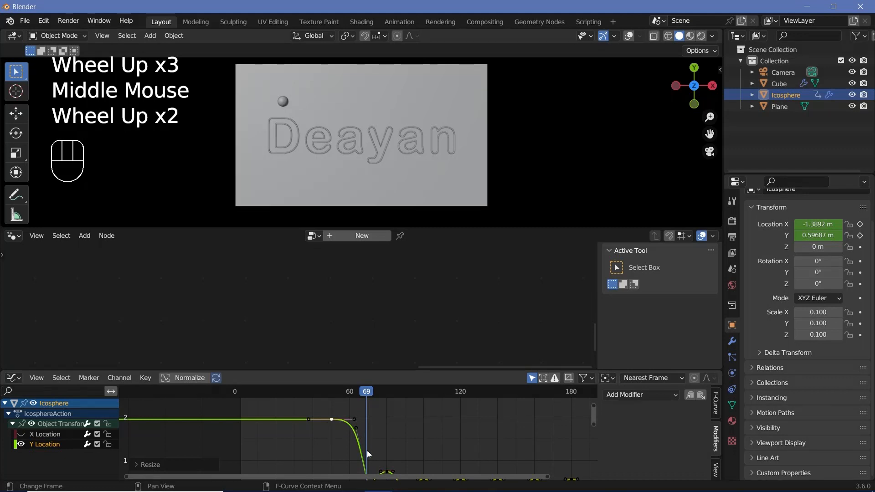
scroll(359, 439, down, 2)
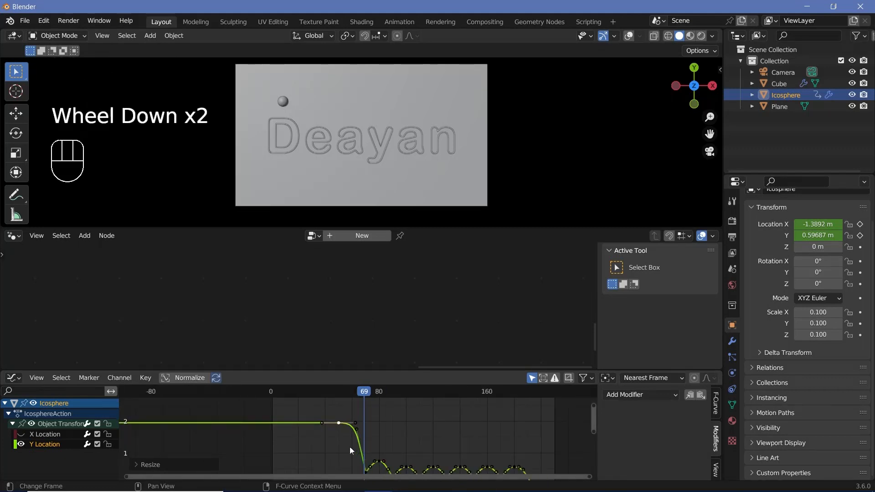
key(s)
middle_drag(355, 440, 363, 419)
click(353, 413)
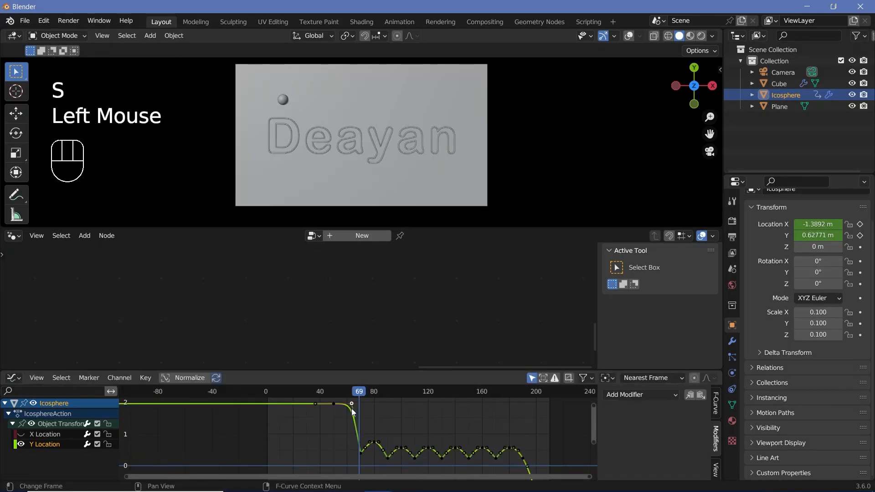
key(g)
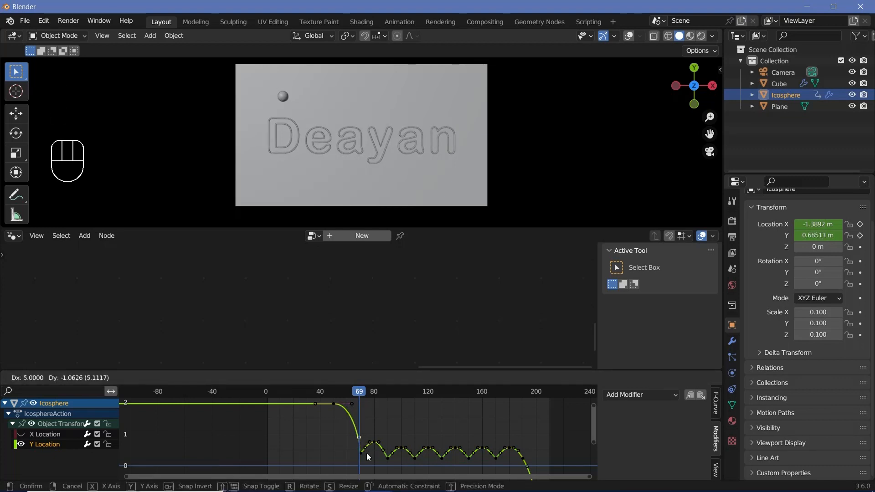
click(369, 457)
Scrub through the opening drop and play the animation to check the ball's motion.
drag(339, 392, 373, 417)
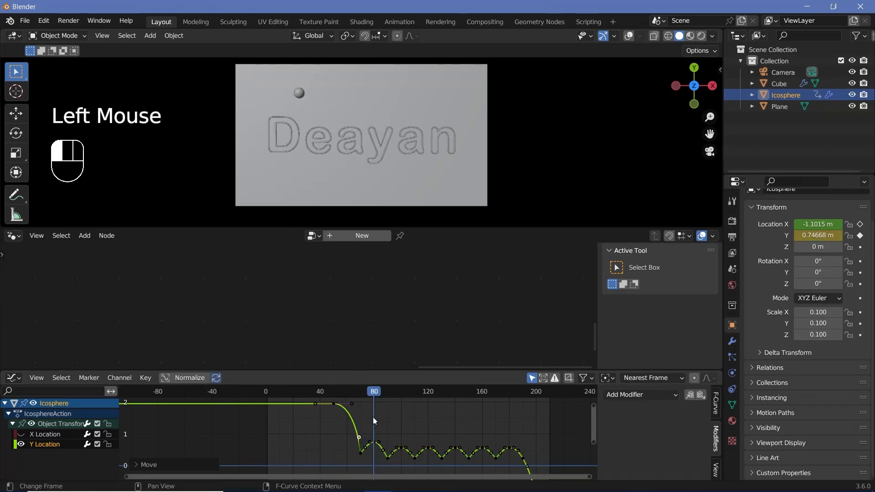
key(Left)
key(Left)
key(Left)
key(Left)
key(Left)
key(Left)
key(Left)
key(Left)
key(Left)
key(Left)
key(Left)
key(Left)
key(Left)
key(Left)
key(Left)
key(Left)
key(Left)
key(Left)
key(Left)
key(Left)
key(space)
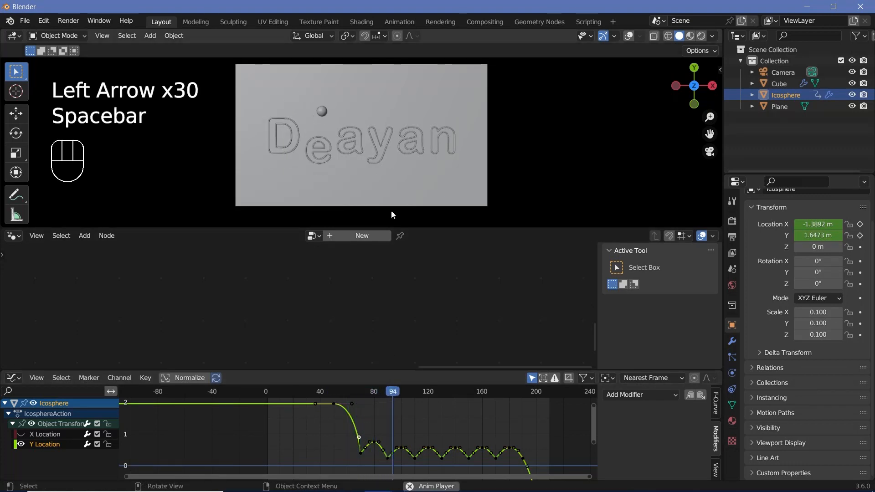
key(space)
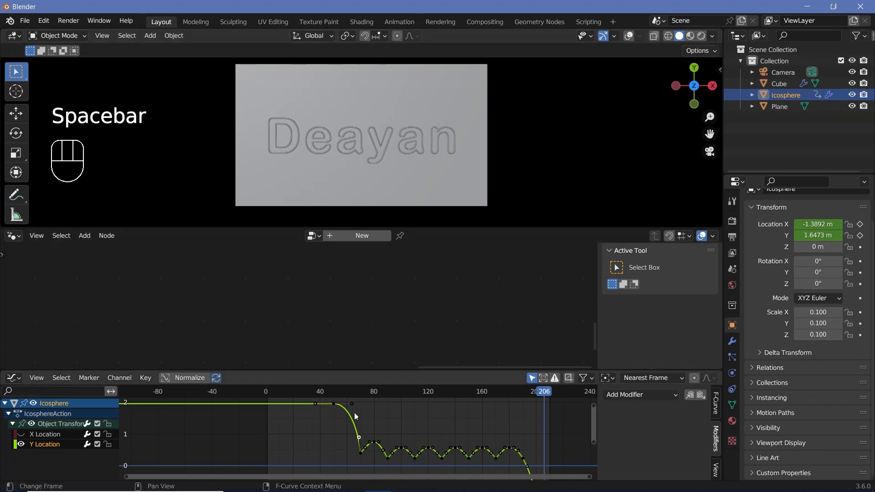
Switch the Graph Editor area to the Timeline and the Geometry Node Editor area to the Shader Editor.
click(13, 378)
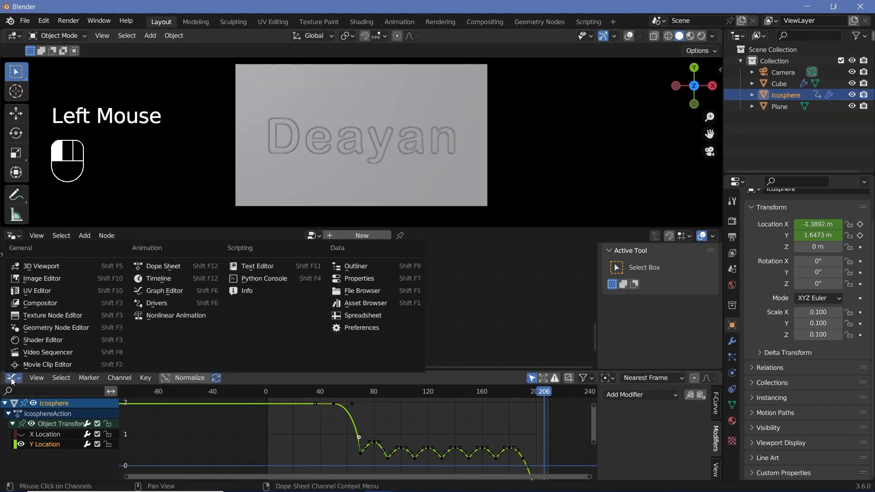
click(154, 279)
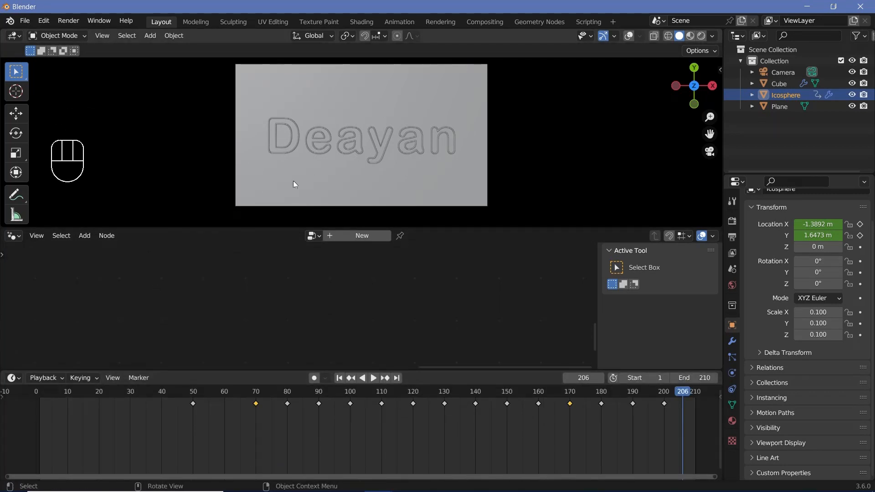
click(12, 238)
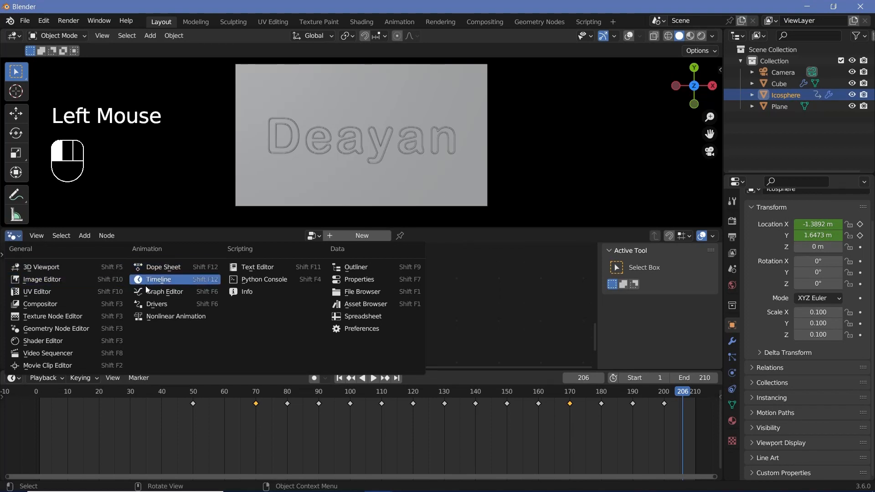
click(44, 341)
Select the text object and frame its material's nodes in the Shader Editor.
click(422, 125)
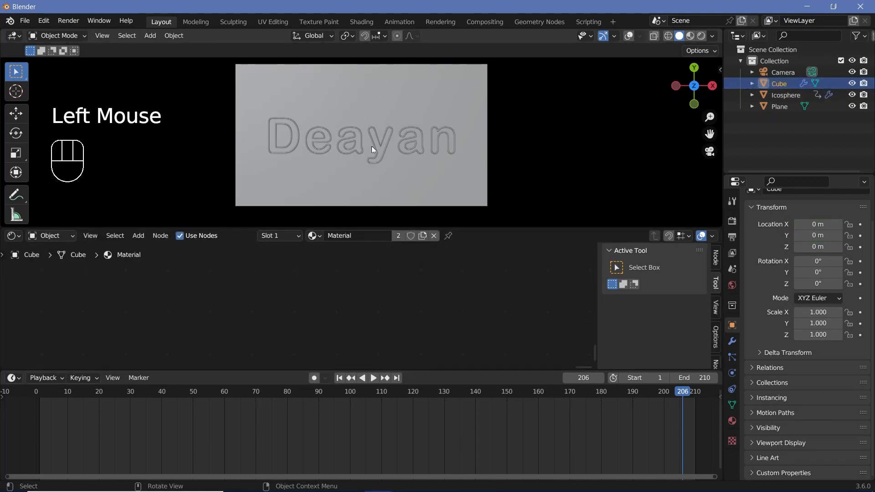
click(781, 85)
scroll(414, 303, down, 4)
middle_drag(414, 304, 406, 274)
middle_drag(203, 333, 149, 303)
key(KP_Decimal)
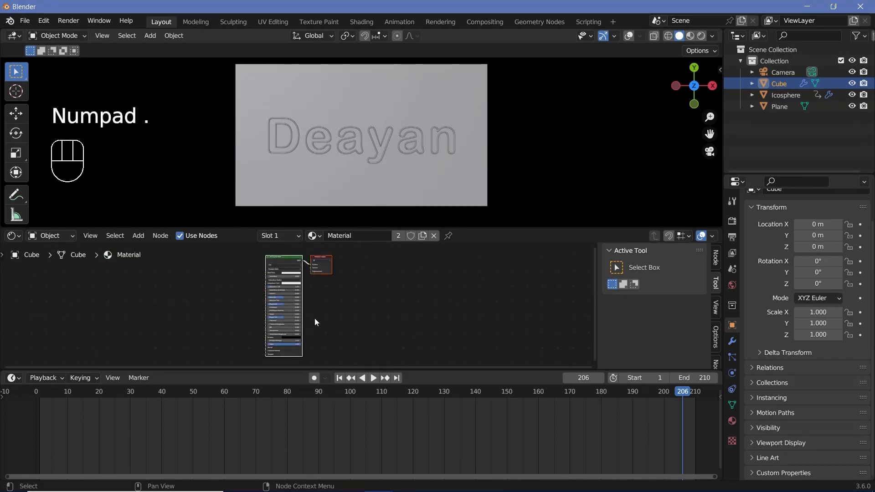
Rename the text object's material to Text.
scroll(315, 318, up, 6)
middle_click(375, 335)
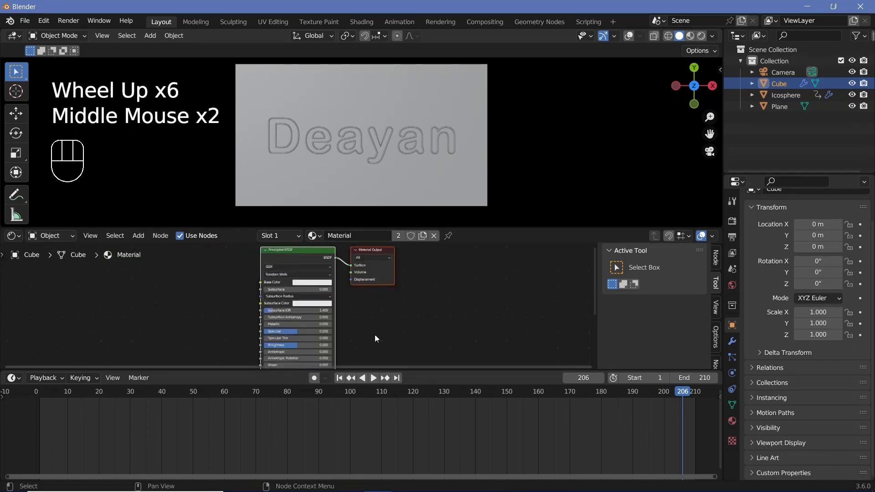
click(360, 235)
text(Text)
key(Return)
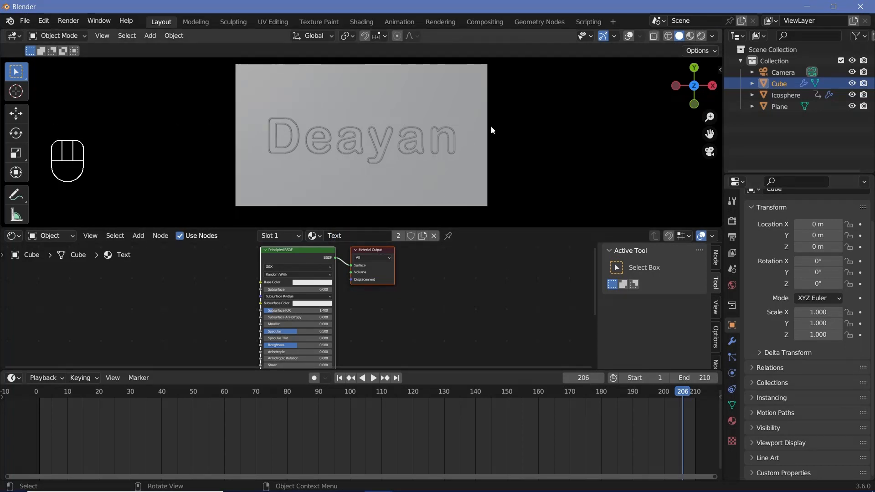
middle_drag(347, 319, 353, 320)
Switch the viewport to Rendered shading and set the world background color to white.
click(732, 285)
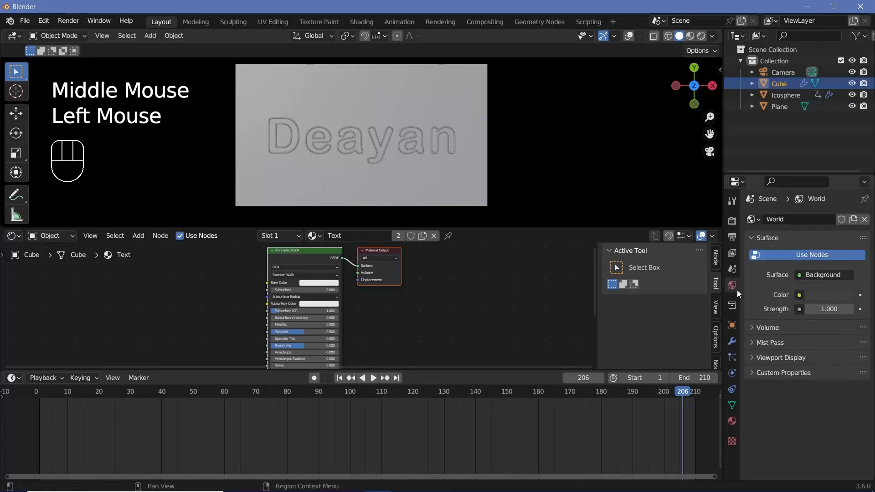
click(806, 296)
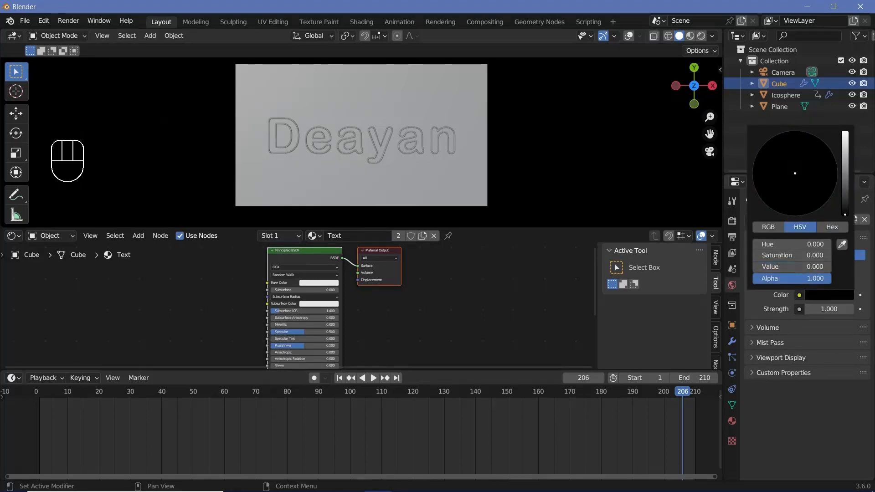
click(702, 35)
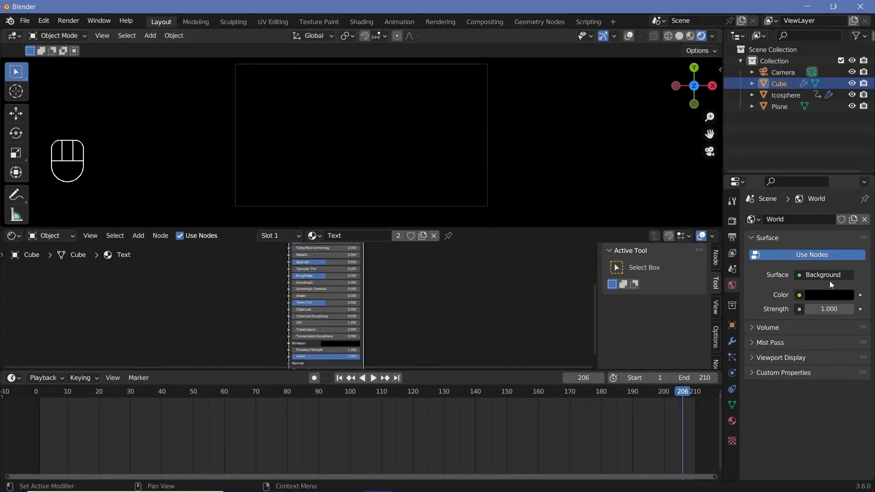
click(821, 295)
drag(845, 160, 845, 129)
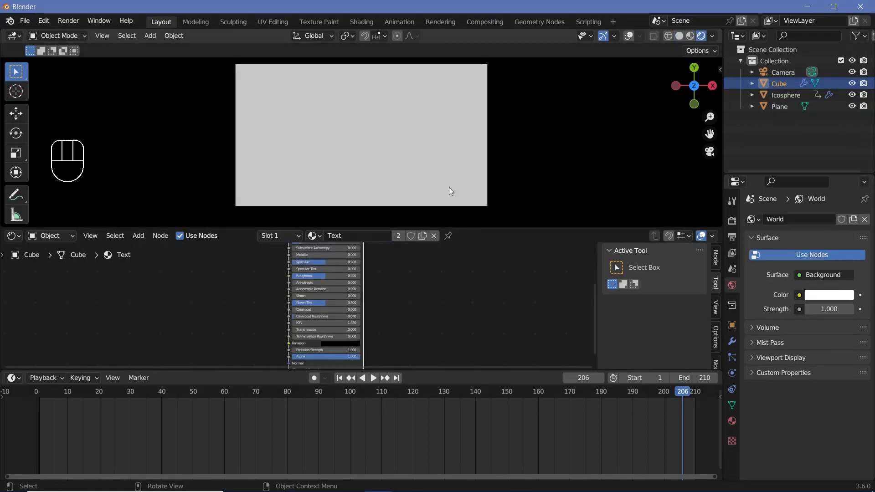
Select the backdrop plane and give it a new material named background.
click(449, 187)
click(379, 236)
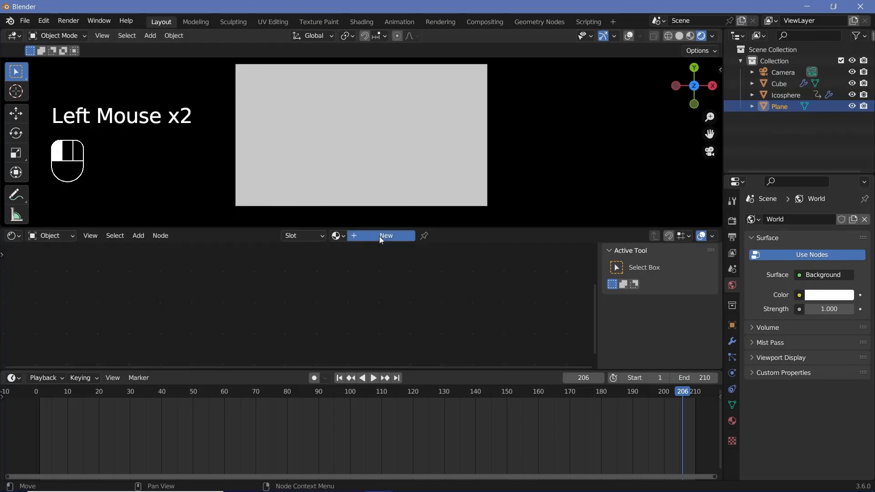
click(372, 237)
text(background)
key(Return)
middle_drag(376, 307, 386, 335)
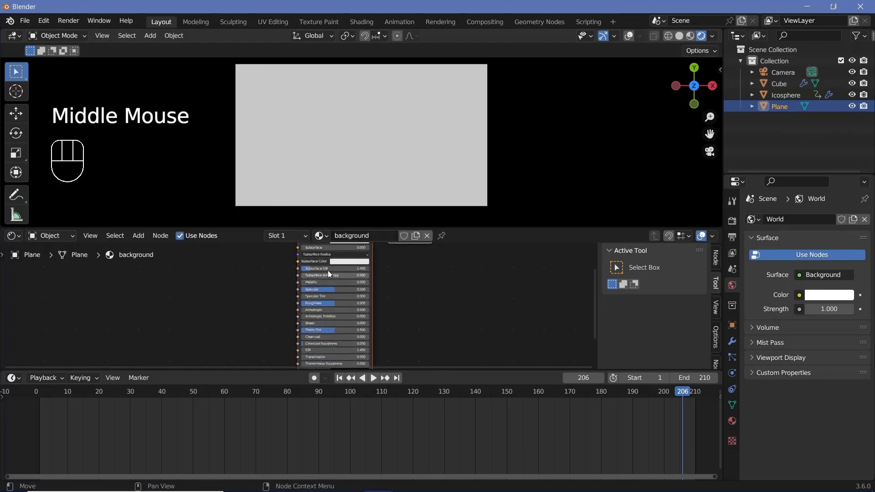
Make the background material's base color black and set its Metallic to 1.000.
middle_drag(336, 270, 340, 290)
click(346, 260)
drag(386, 181, 385, 216)
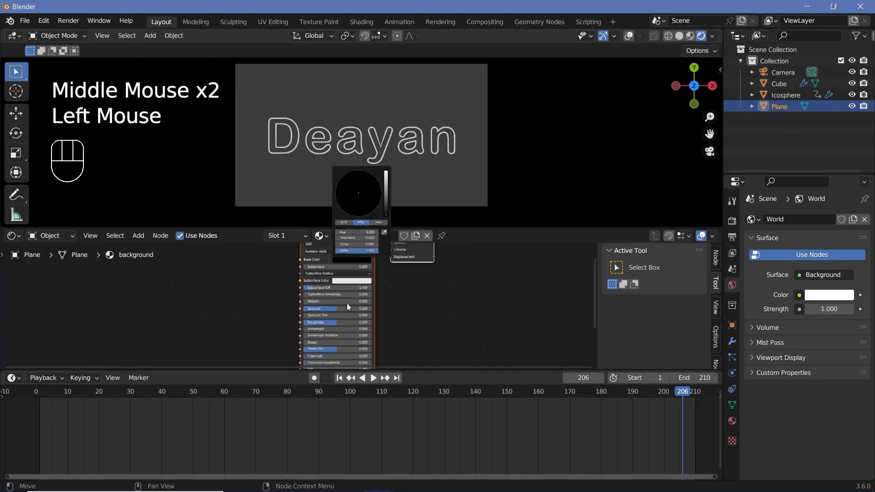
scroll(346, 303, up, 1)
drag(347, 302, 378, 302)
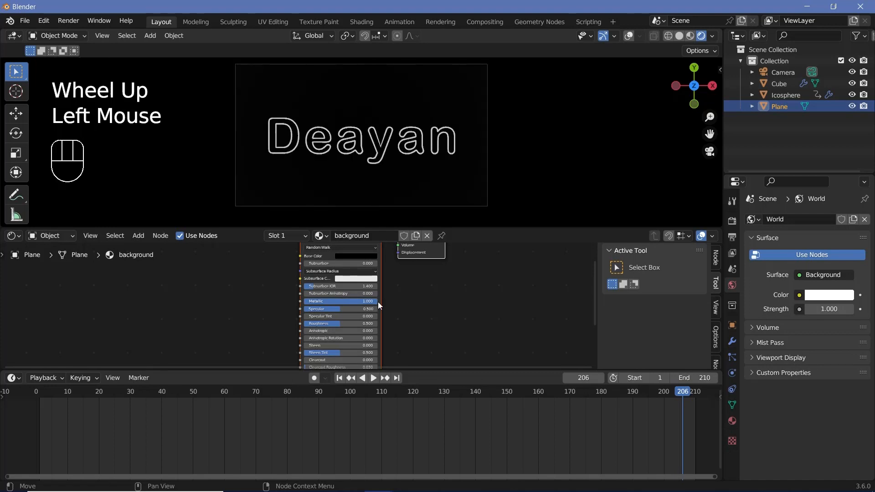
middle_drag(397, 300, 417, 320)
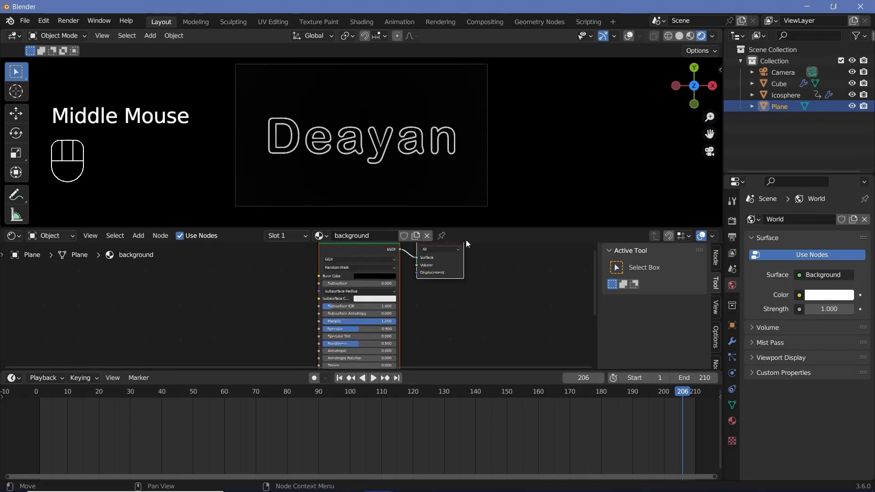
Select the text object and set its material's base color to pure white and its emission color to cyan.
click(779, 83)
scroll(412, 289, down, 2)
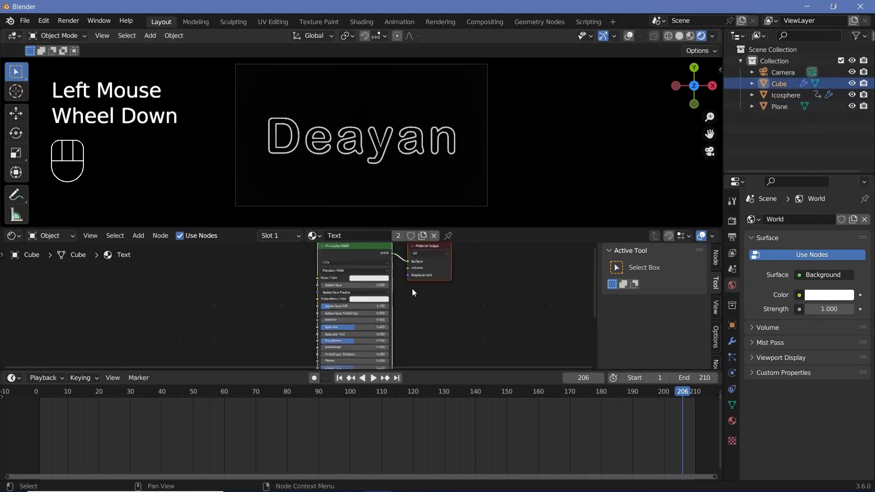
middle_drag(412, 288, 314, 319)
scroll(314, 318, up, 3)
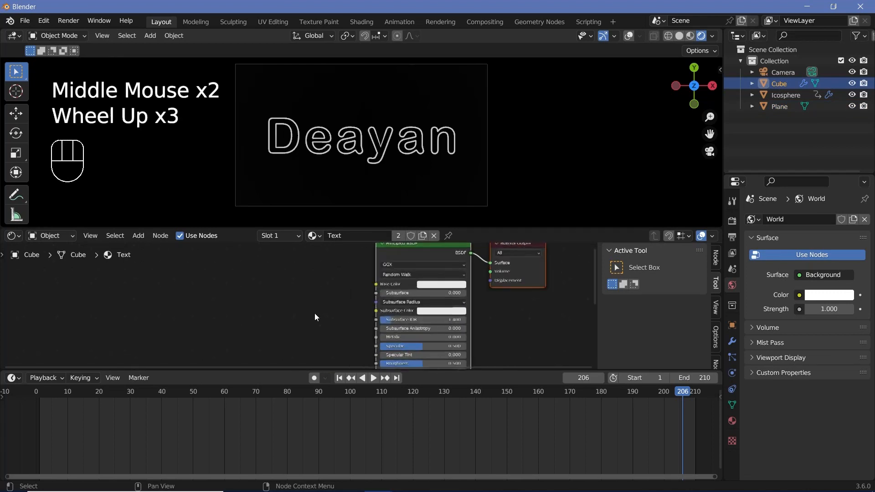
click(421, 286)
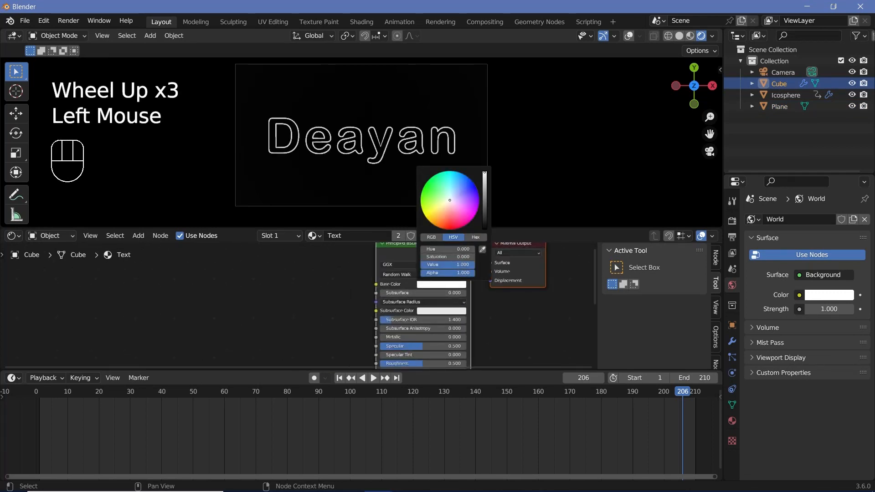
middle_drag(319, 361, 261, 292)
click(359, 299)
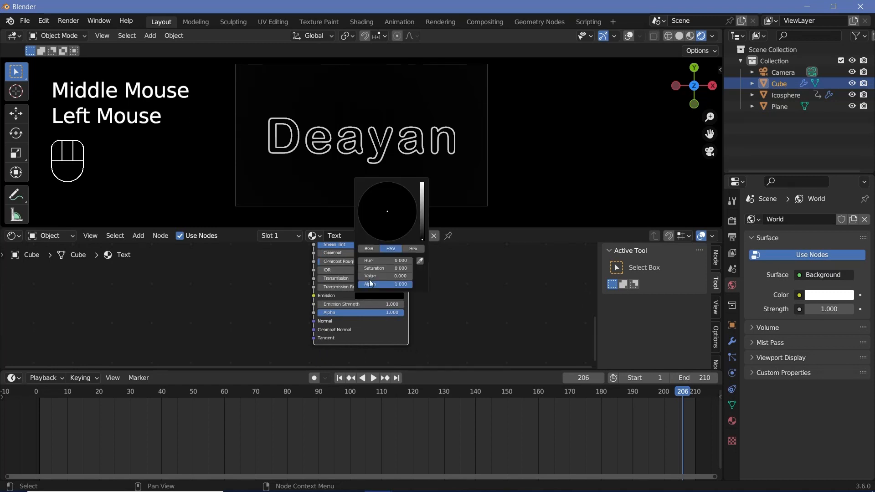
drag(418, 205, 422, 182)
ctrl+click(388, 183)
Set the Text material's Emission Strength to 80.
scroll(298, 304, up, 3)
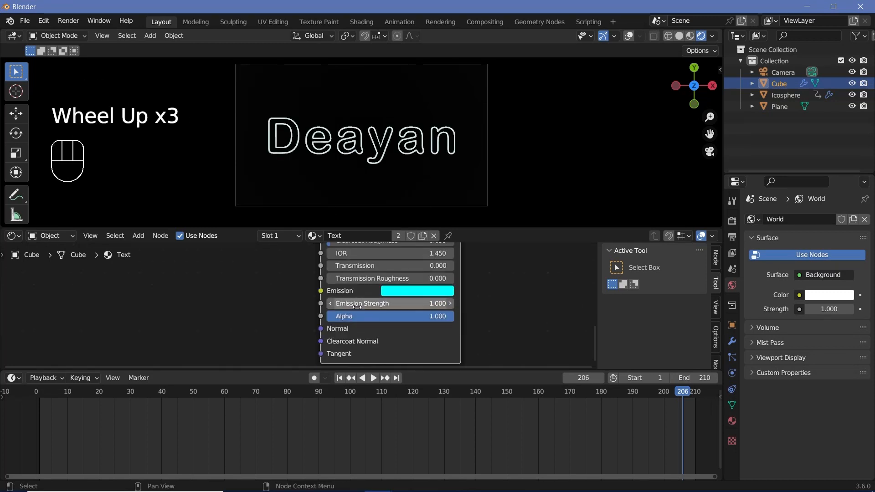
click(358, 301)
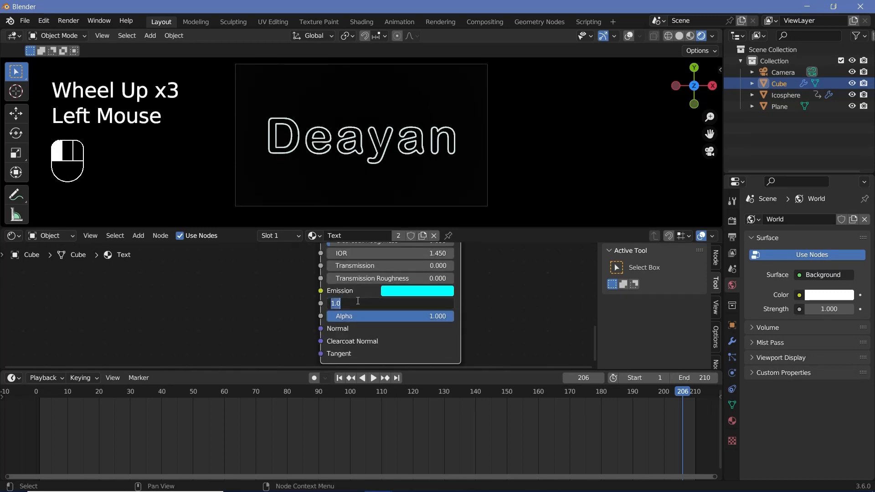
key(Return)
scroll(348, 115, up, 2)
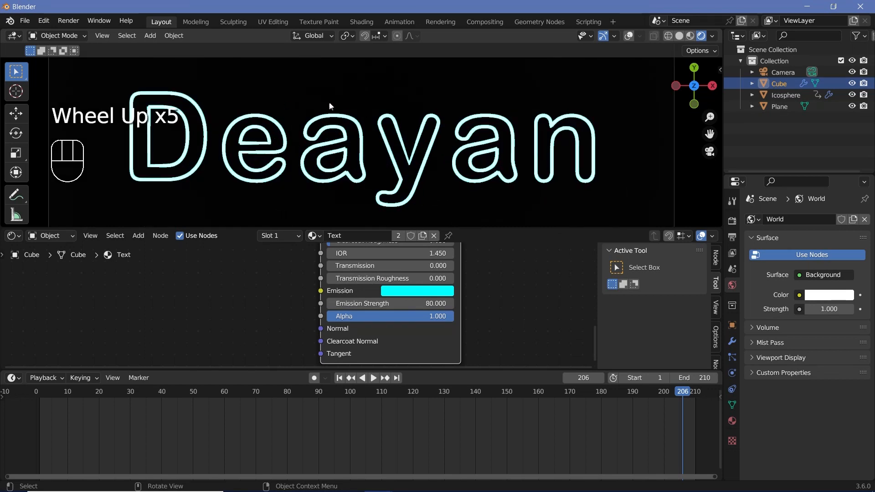
scroll(360, 133, down, 3)
Enable Bloom and Screen Space Reflections in the Eevee render settings.
click(732, 221)
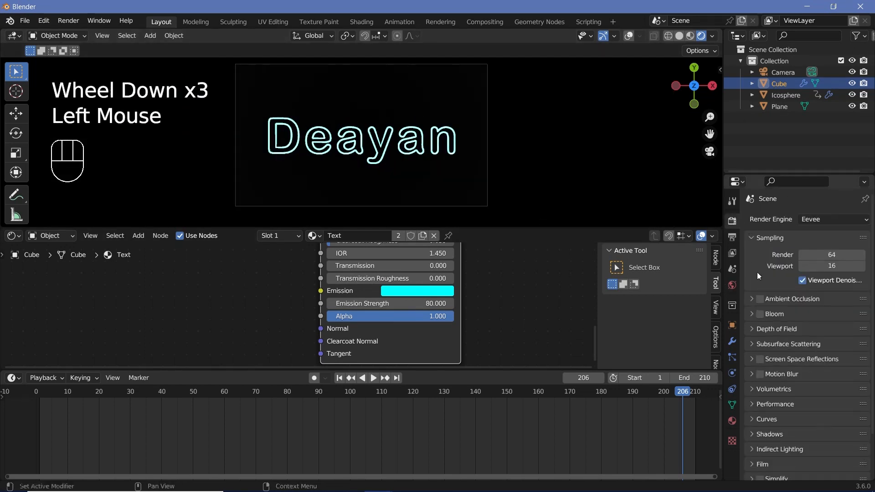
click(759, 314)
click(760, 359)
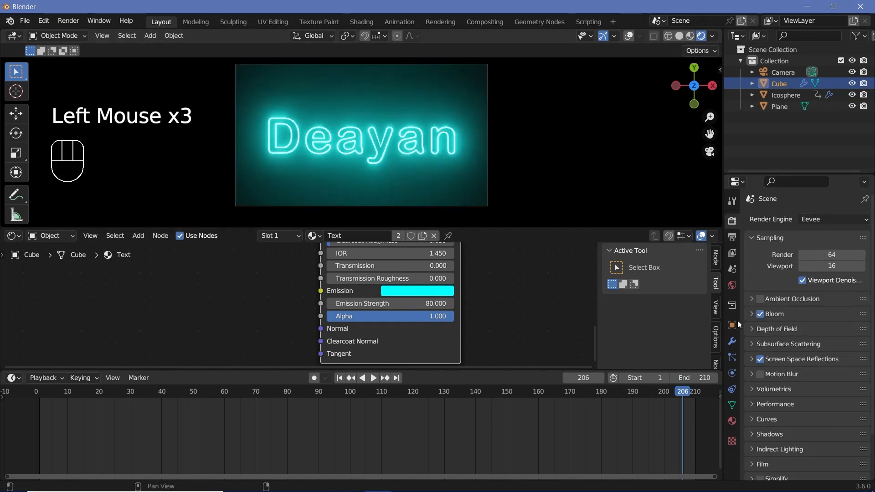
Set the Bloom Clamp to 4 and its Intensity to 0.02.
click(752, 314)
click(821, 392)
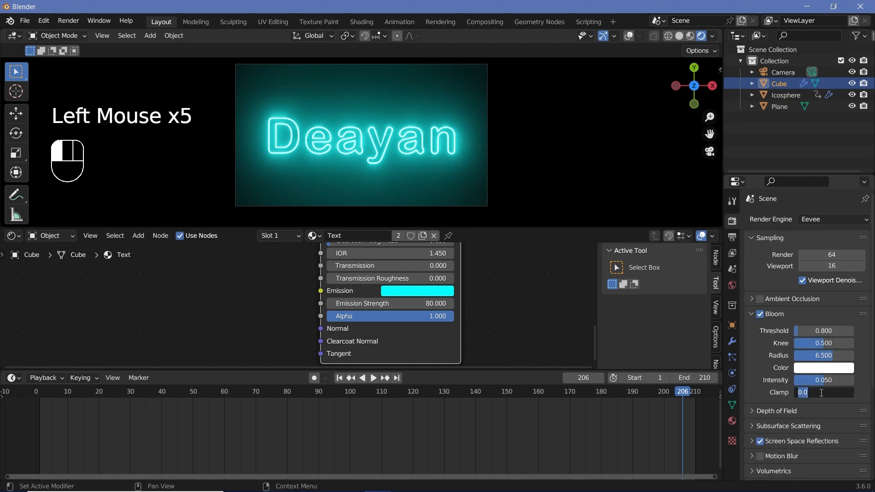
click(825, 381)
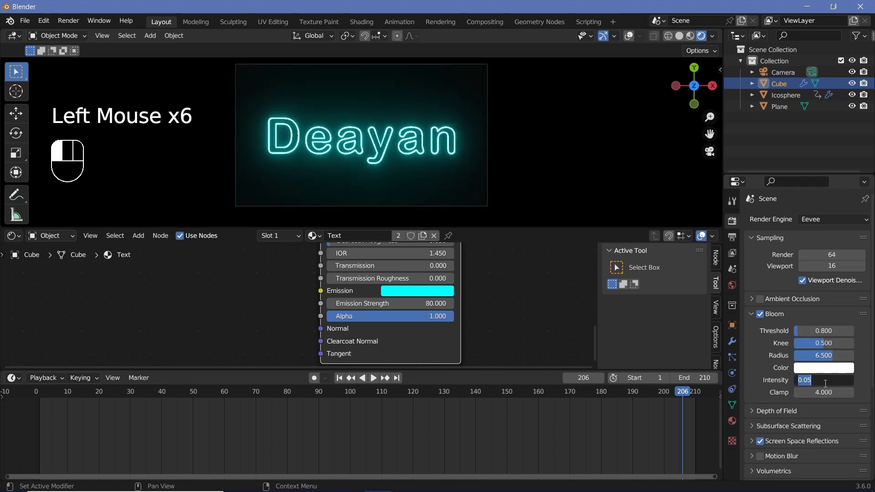
text(0.02)
Add a Math node to the Text material, feeding the Principled BSDF's Emission Strength.
scroll(316, 326, down, 2)
middle_drag(300, 329, 342, 303)
key(shift+a)
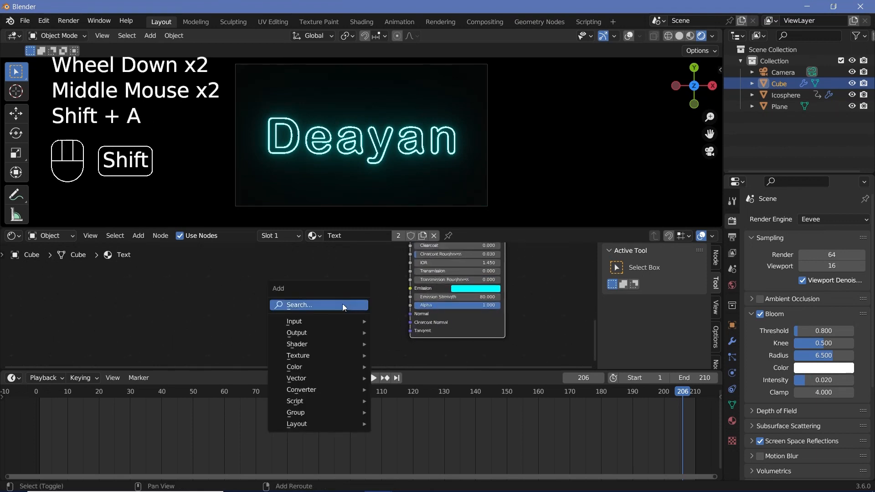
click(324, 308)
text(math)
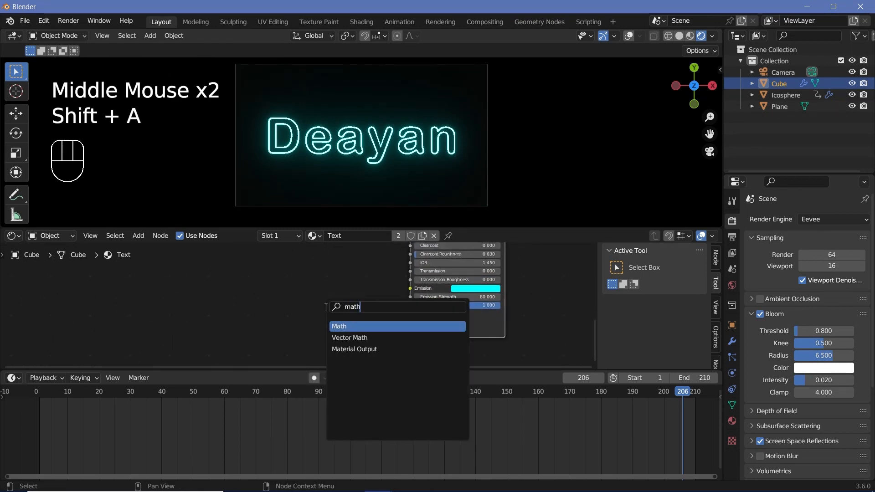
click(347, 327)
click(414, 305)
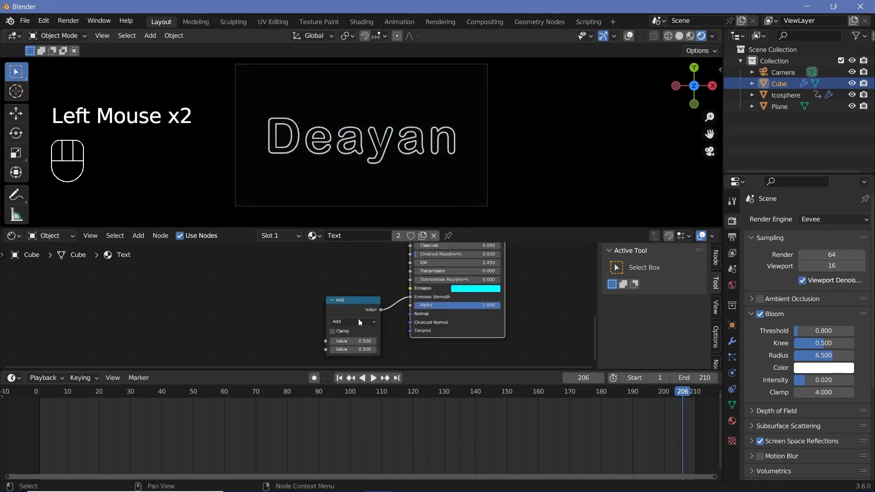
Change the Math node's operation to Multiply and set its second value to 80.
middle_drag(365, 361, 371, 346)
click(358, 306)
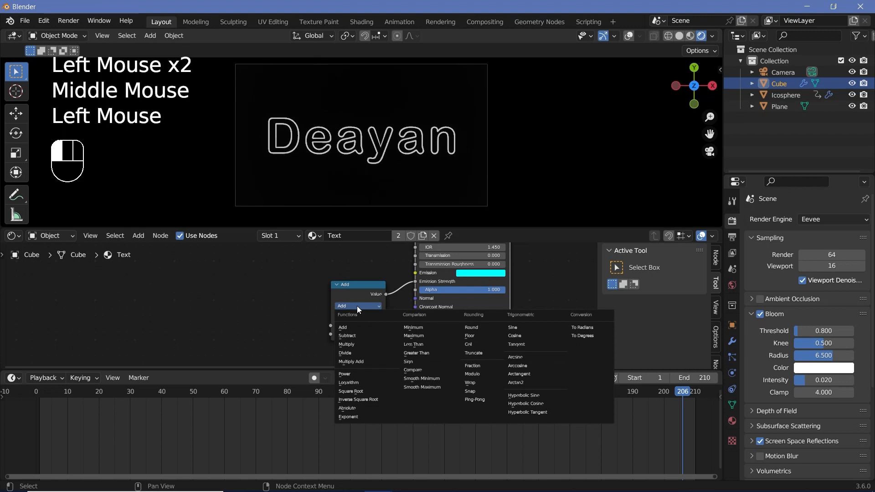
click(360, 345)
double_click(360, 333)
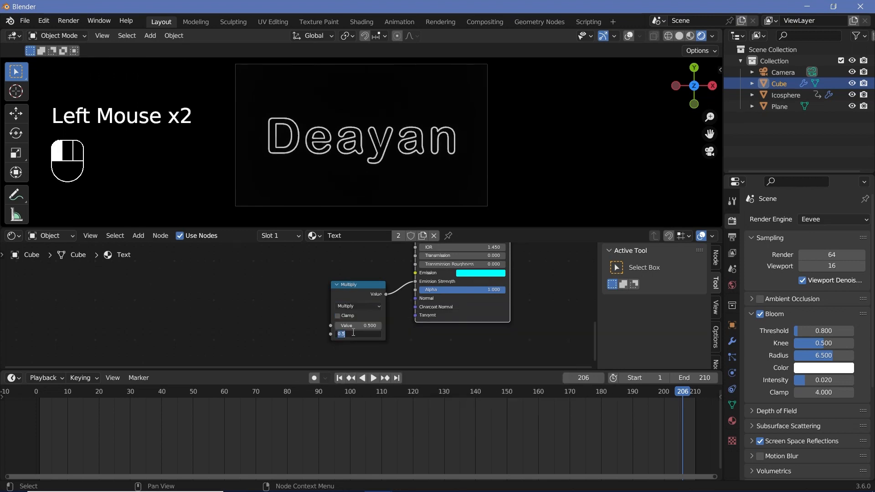
text(80)
key(Return)
Add a Gradient Texture node in the free space before the Multiply node.
middle_drag(353, 332, 413, 325)
drag(390, 317, 159, 262)
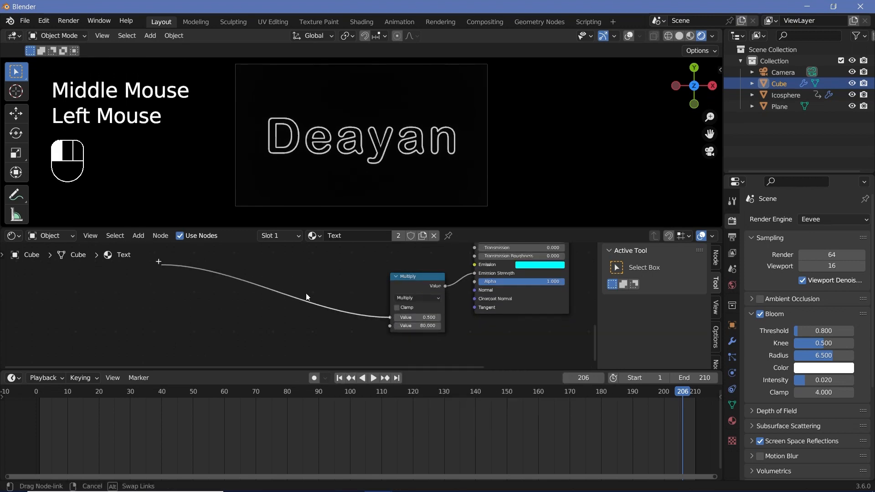
drag(307, 296, 286, 305)
middle_drag(286, 305, 324, 287)
key(shift+a)
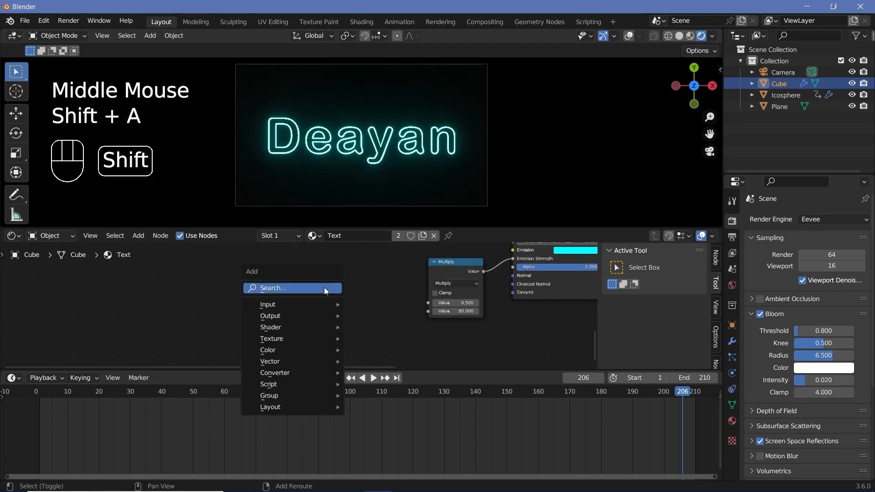
text(gradien)
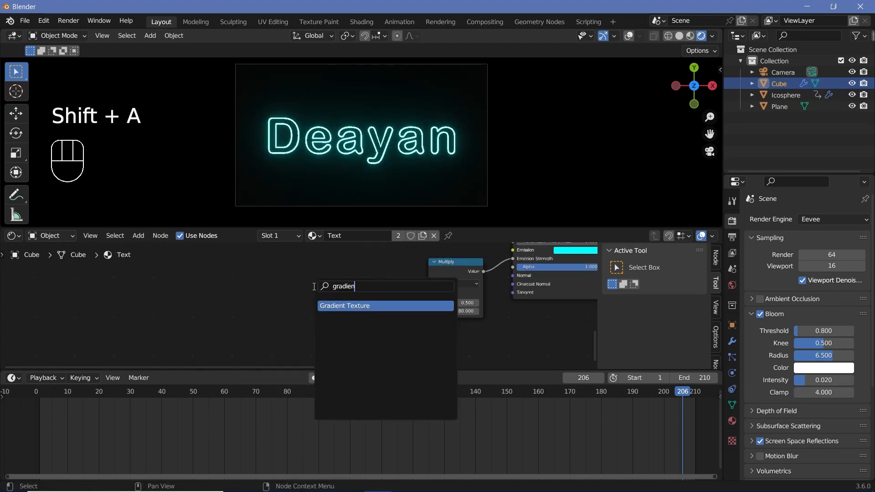
key(Return)
click(314, 286)
Add a Color Ramp node, linking the gradient's Fac into it and its Alpha into the Multiply node's first value.
key(shift+a)
text(colo)
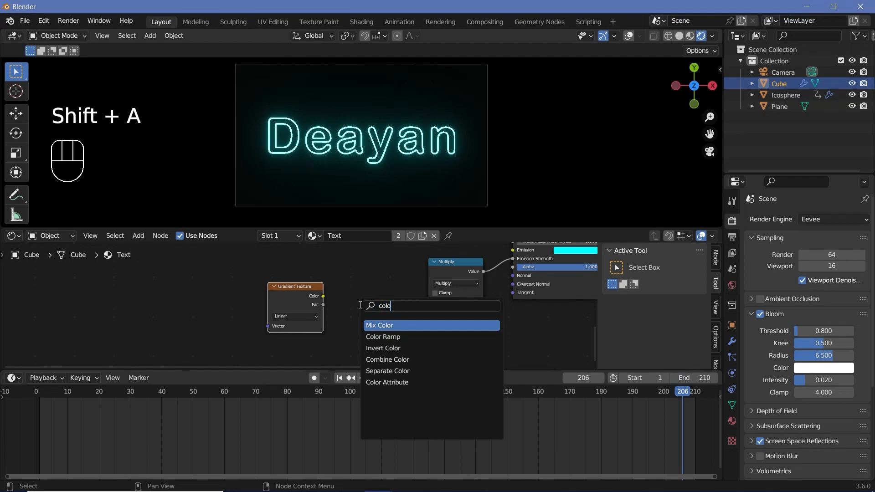
click(383, 336)
click(297, 295)
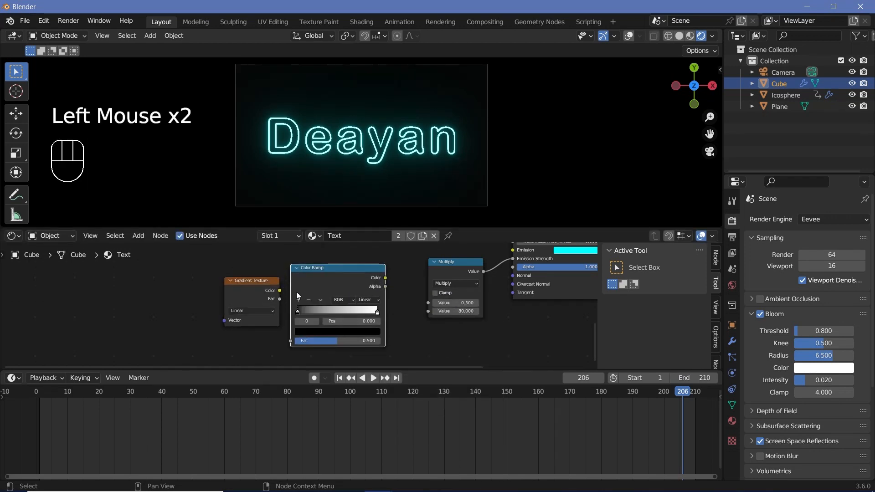
click(299, 340)
alt+right_drag(265, 294, 448, 282)
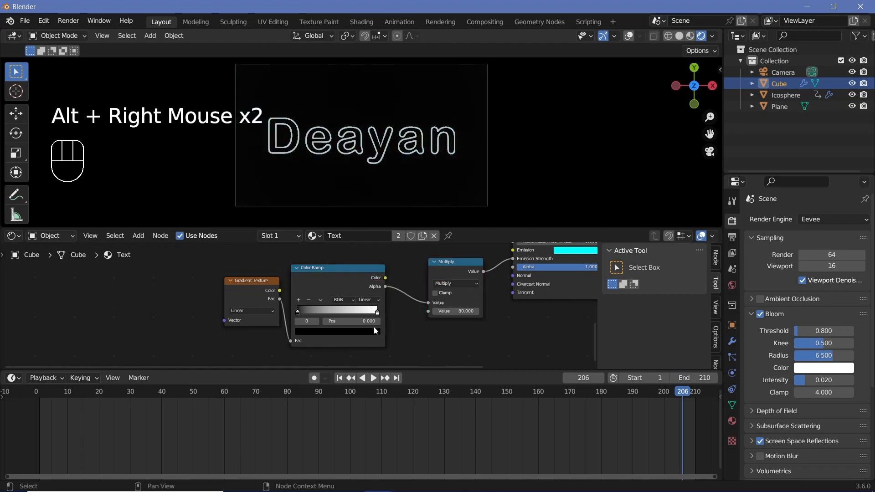
Set the Color Ramp's interpolation to Constant and move its white stop to about 0.535.
click(367, 304)
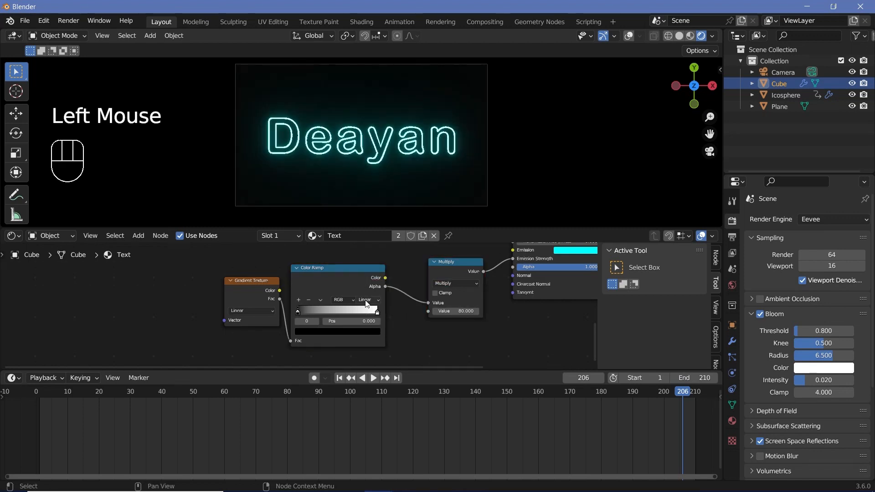
drag(366, 304, 335, 314)
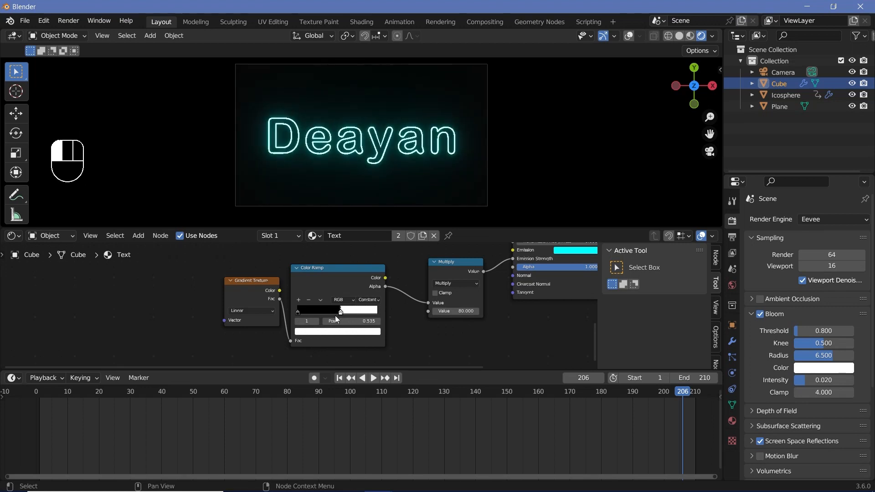
Add Texture Coordinate and Mapping nodes before the Gradient Texture, and link the Object output into the Mapping node's Vector.
scroll(365, 312, up, 3)
click(307, 296)
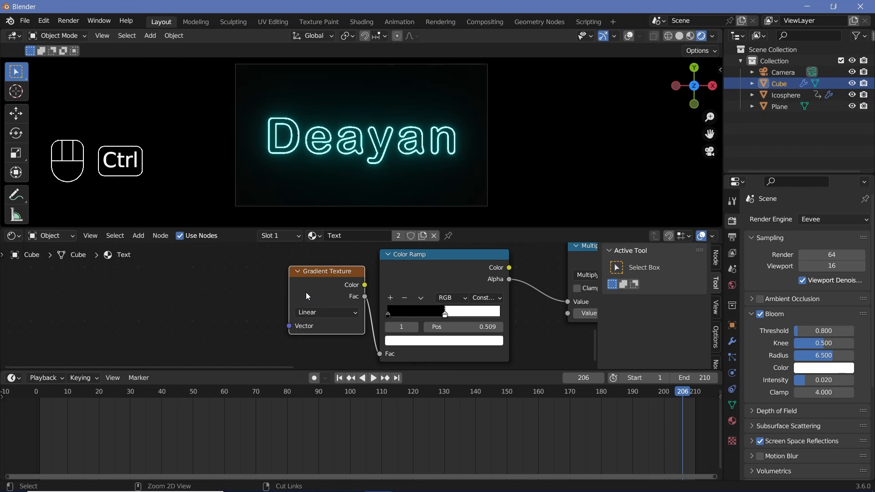
key(ctrl+t)
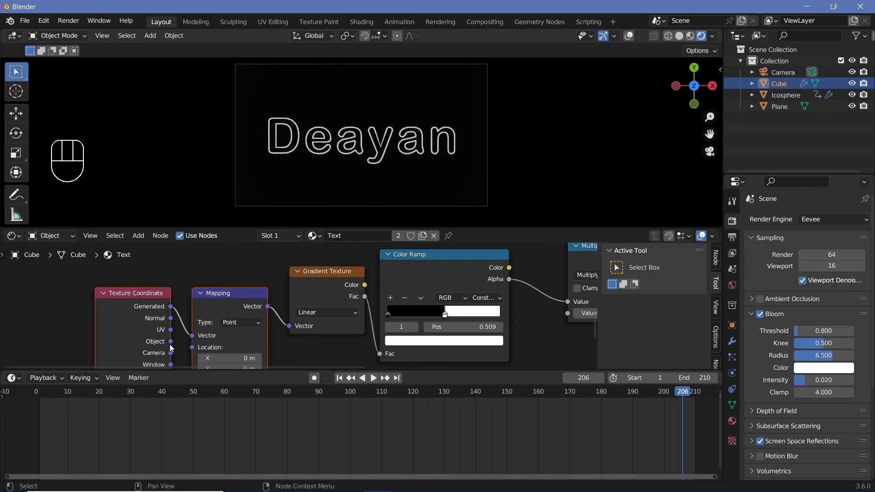
drag(193, 337, 171, 342)
scroll(270, 324, down, 1)
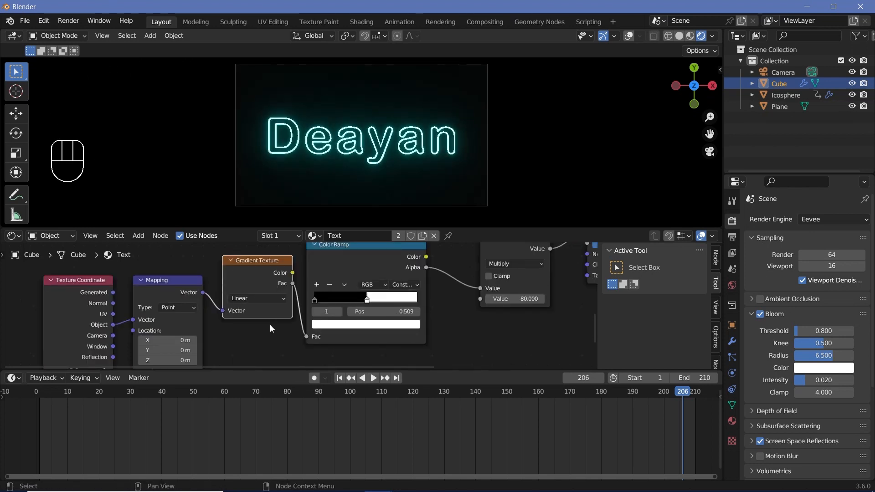
Preview the Gradient Texture node's output directly on the text and examine how the gradient runs across the letters.
click(270, 276)
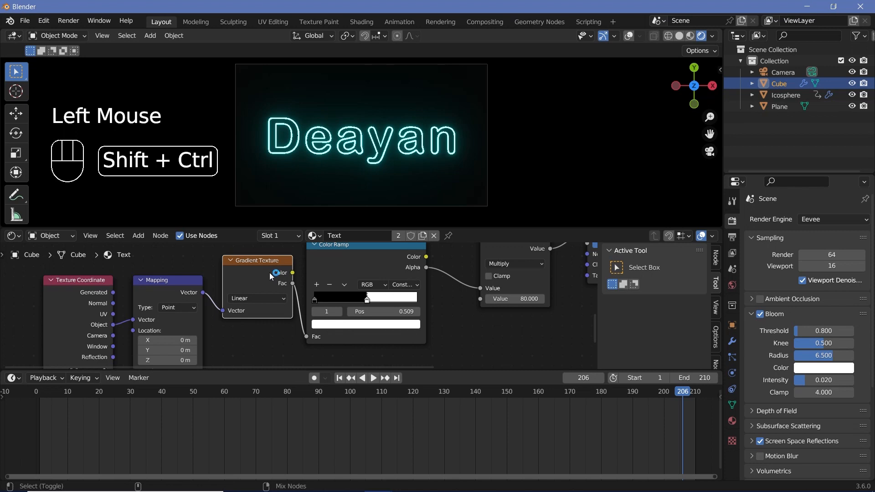
ctrl+shift+click(269, 273)
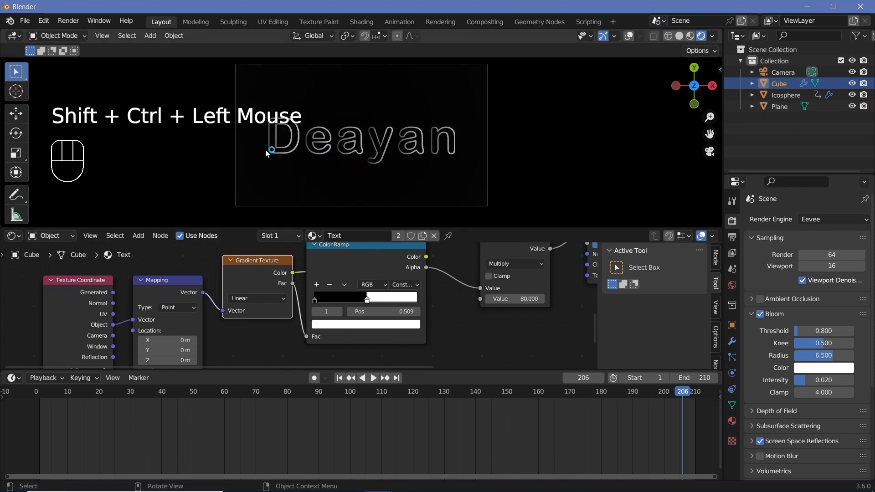
scroll(402, 177, up, 3)
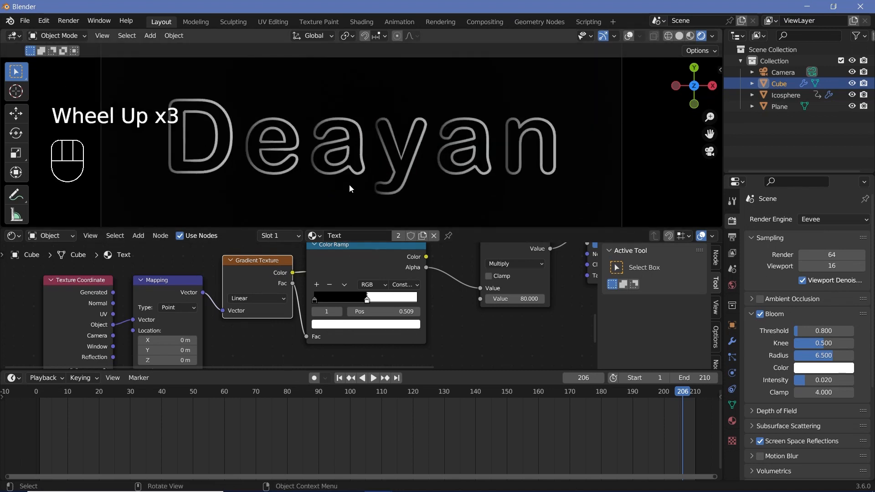
scroll(349, 184, up, 2)
scroll(377, 181, down, 1)
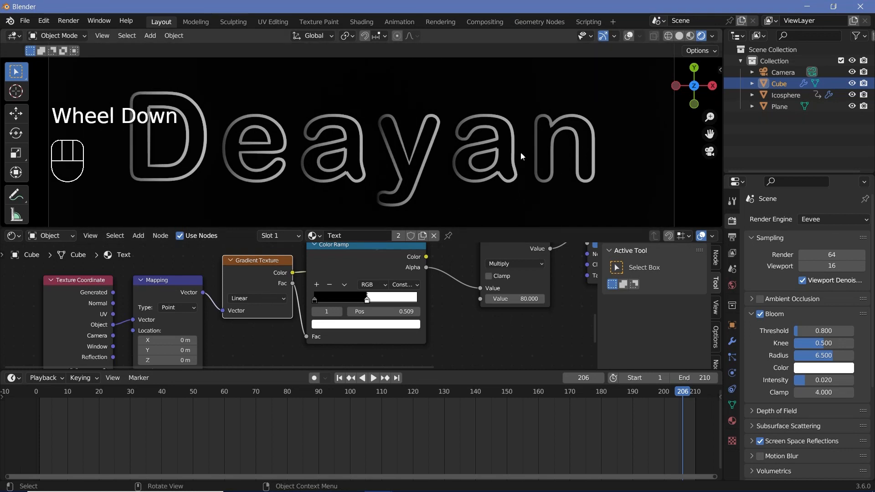
scroll(524, 155, down, 3)
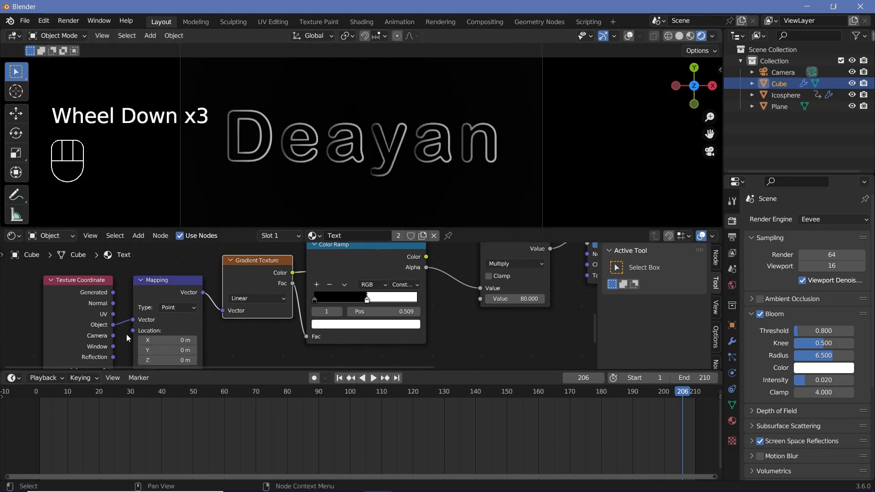
Link the Texture Coordinate's Camera output into the Mapping node's Vector input.
middle_drag(126, 334, 163, 323)
drag(149, 325, 169, 309)
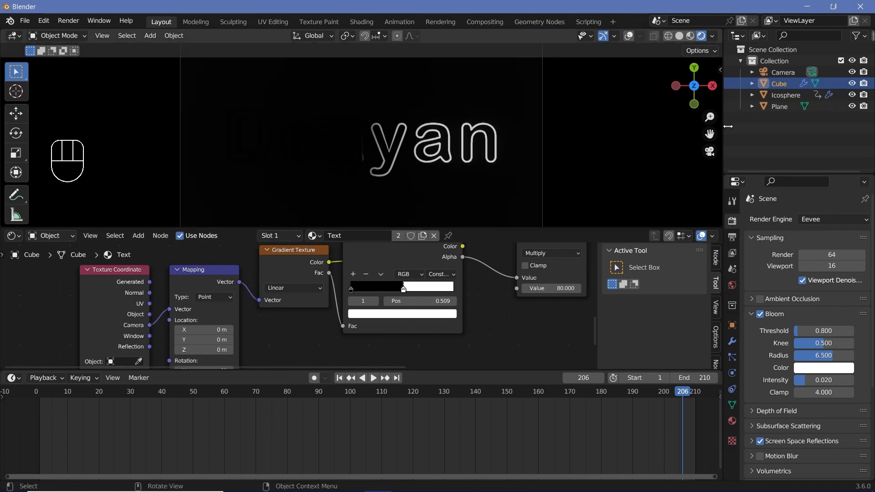
click(289, 270)
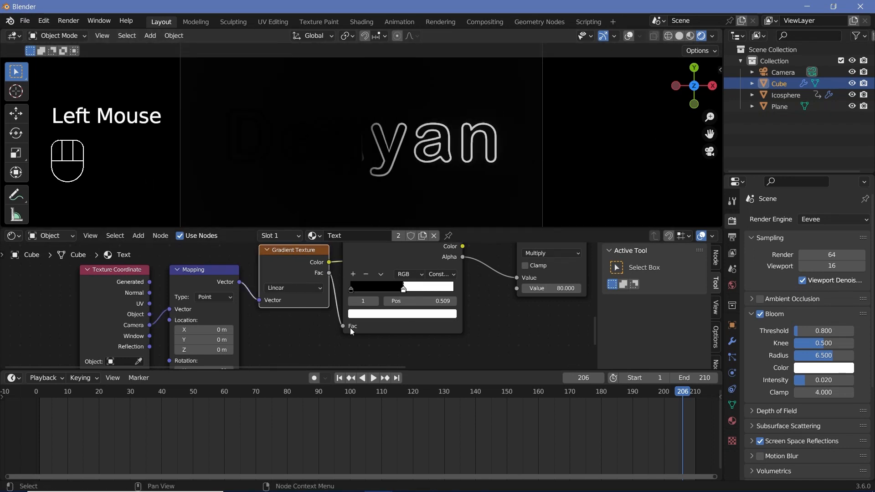
Switch the material preview back to the Principled BSDF node.
middle_drag(564, 251, 441, 281)
middle_drag(595, 301, 466, 346)
click(467, 346)
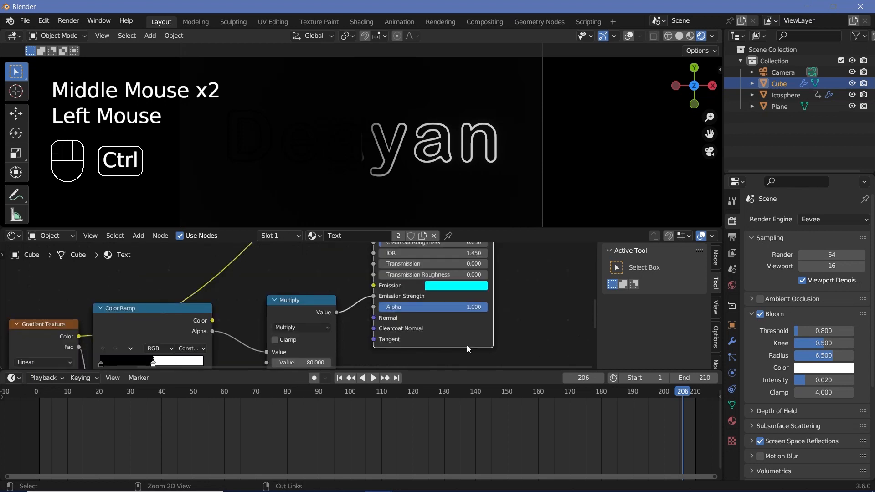
ctrl+shift+click(467, 345)
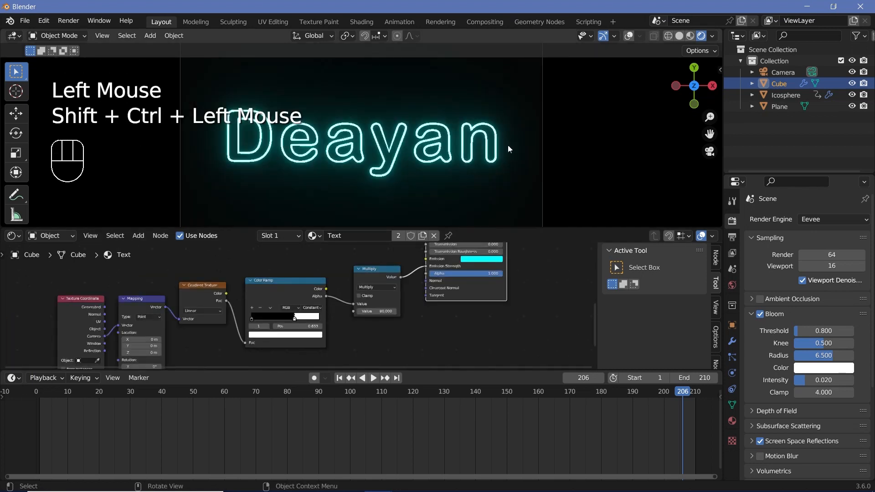
Link the Color Ramp's Color output into the Multiply node's first value and set its white stop to about 0.535.
scroll(368, 280, up, 2)
middle_drag(367, 281, 323, 303)
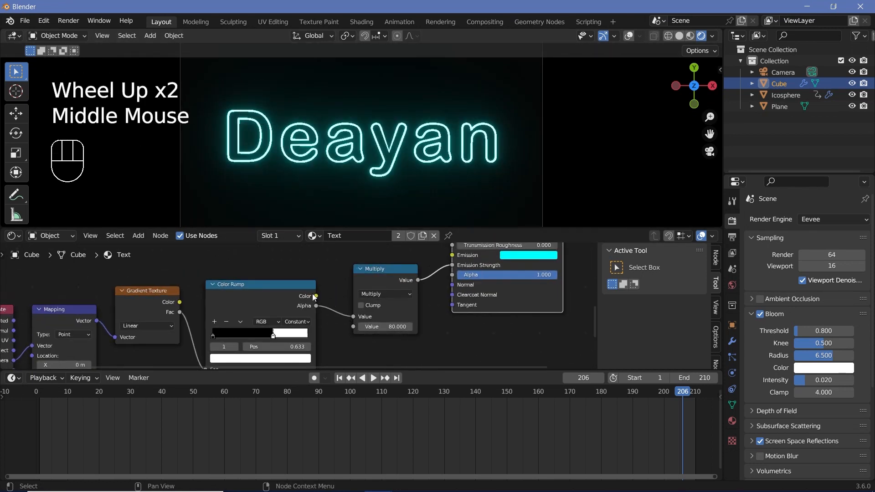
drag(315, 297, 357, 317)
click(272, 283)
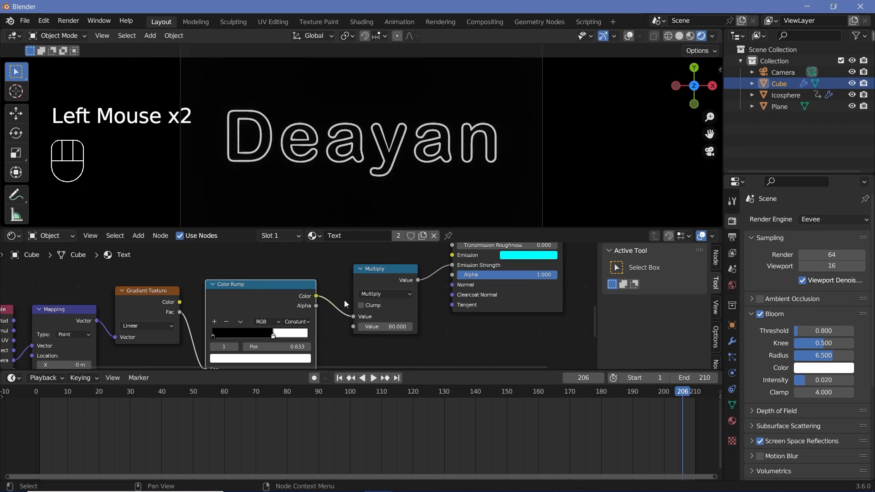
middle_drag(338, 324, 372, 304)
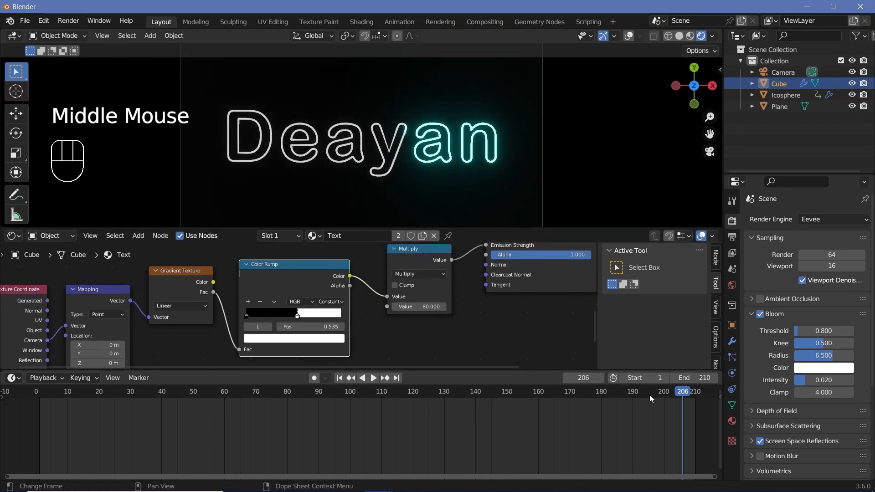
Move the playhead to frame 70, where the ball touches the letter D.
drag(371, 391, 276, 391)
key(Left)
key(Left)
key(Left)
key(Left)
key(Left)
key(Left)
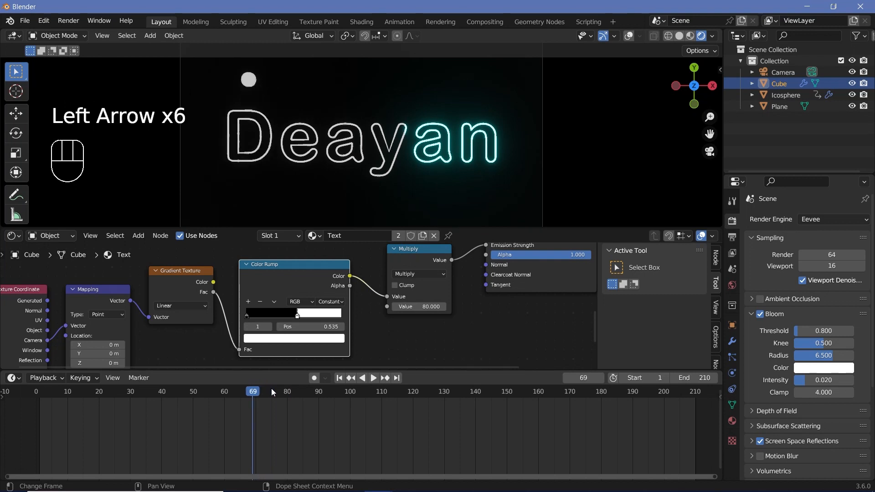
key(Right)
Set the Mapping node's X location to 1.6 m to shift the gradient across the text.
middle_drag(86, 331, 150, 297)
click(149, 298)
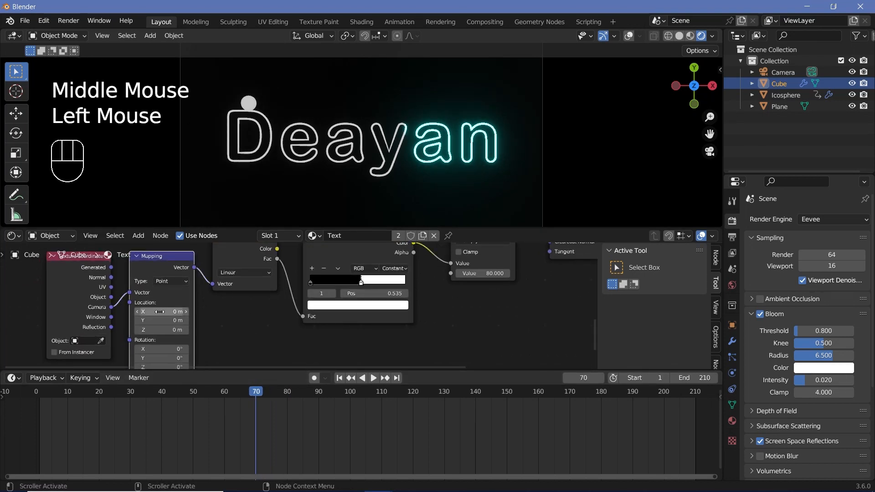
mouse_move(160, 311)
mouse_down()
mouse_move(183, 312)
mouse_move(159, 311)
mouse_move(175, 312)
mouse_up()
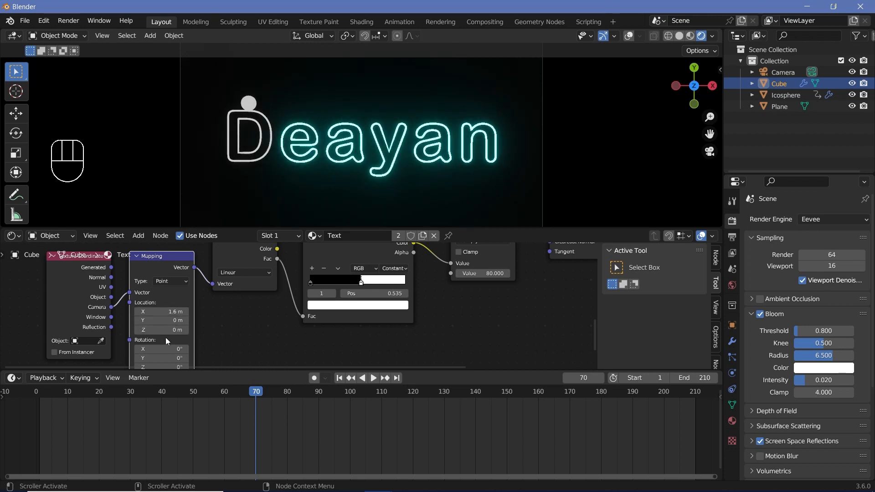
Set the Mapping node's Z rotation to 180° to reverse the gradient's direction.
middle_drag(167, 341, 167, 326)
click(172, 354)
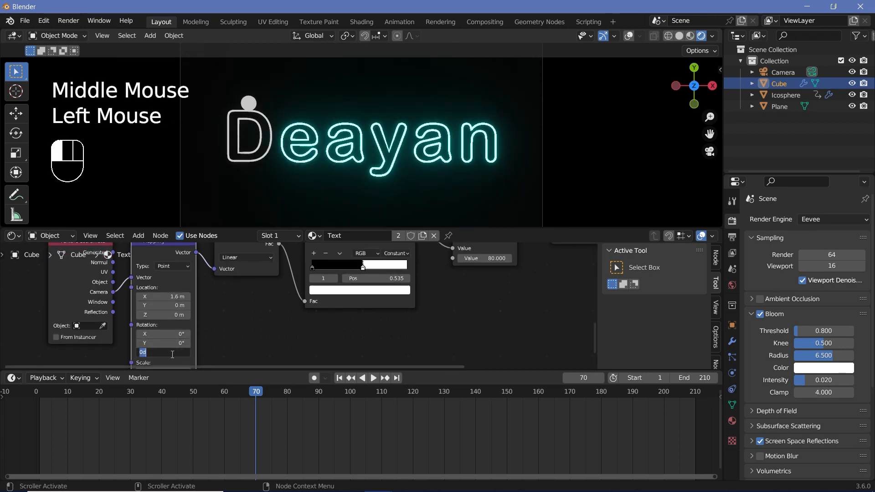
key(Return)
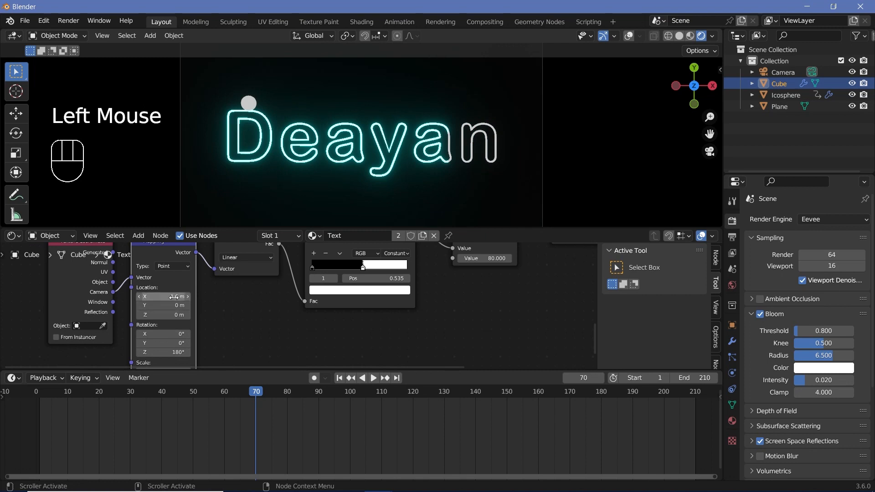
Set the Mapping node's X location to -1.2 m and keyframe its location at frame 70.
mouse_move(174, 297)
mouse_down()
mouse_move(148, 296)
mouse_move(165, 296)
mouse_up()
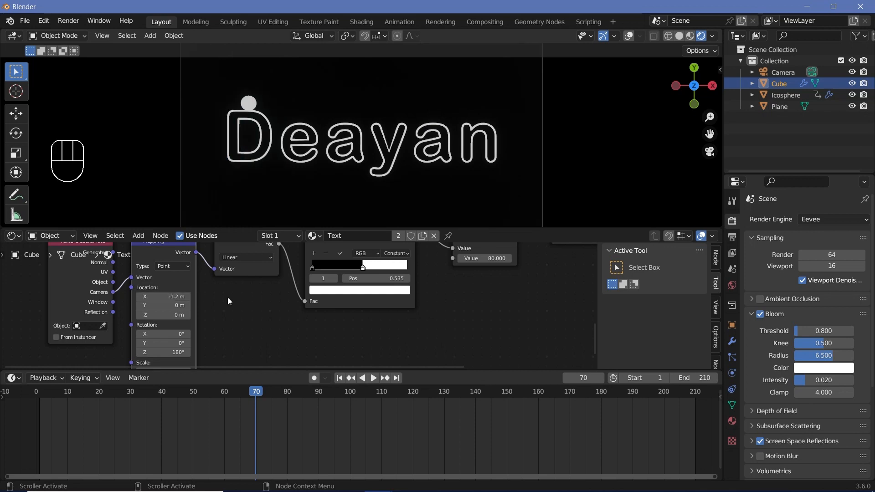
key(i)
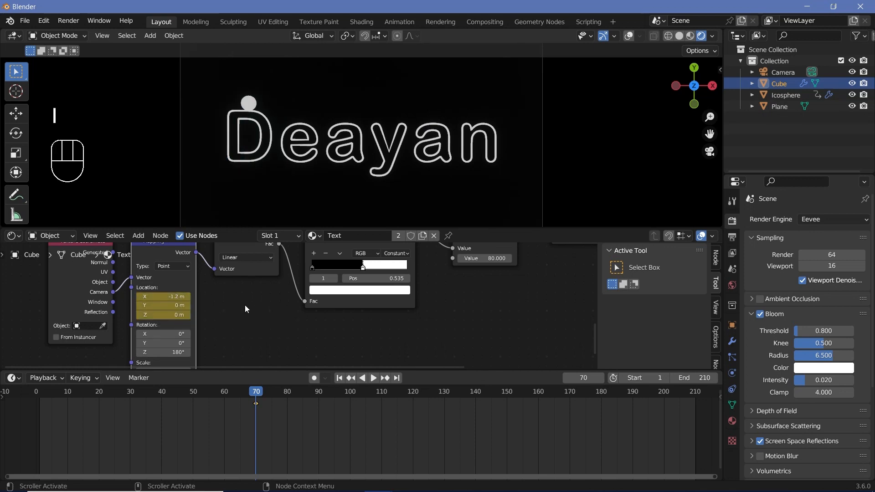
At frame 71, raise the Mapping node's X location until only the letter D glows, and keyframe the location.
key(Right)
mouse_move(161, 296)
mouse_down()
mouse_move(193, 296)
mouse_move(167, 297)
mouse_up()
key(i)
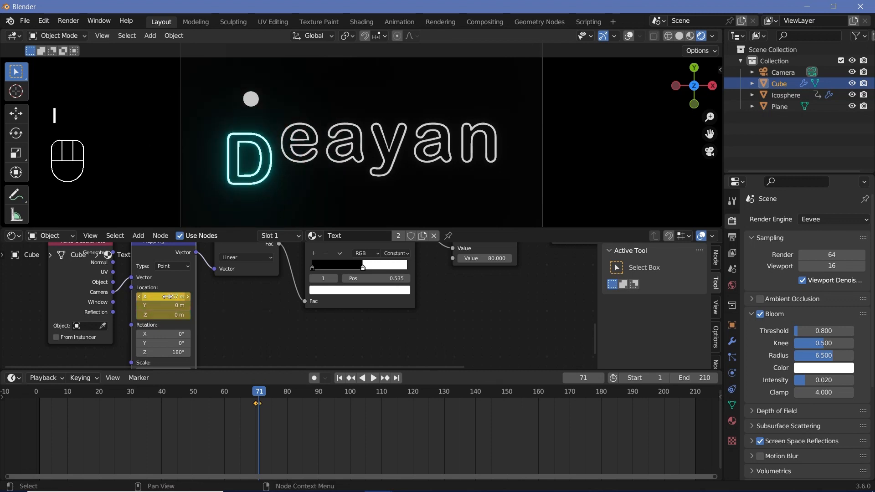
Keyframe the same Mapping location at frame 90, where the ball touches the letter e.
key(Right)
key(Right)
key(Right)
key(Right)
key(Right)
key(Right)
key(Right)
key(Right)
key(Right)
key(Right)
key(Right)
key(Right)
key(Right)
key(Right)
key(Right)
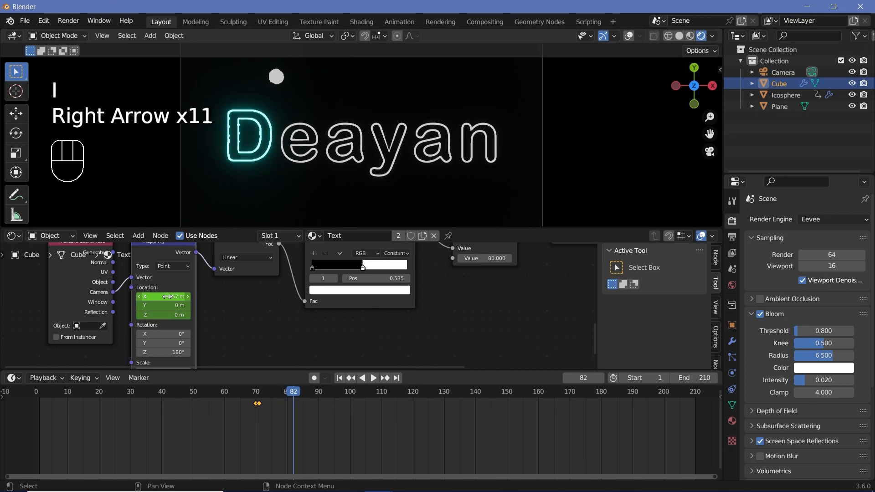
key(Right)
key(Right)
key(Right)
key(Right)
key(Right)
key(Right)
key(Left)
key(Left)
key(Left)
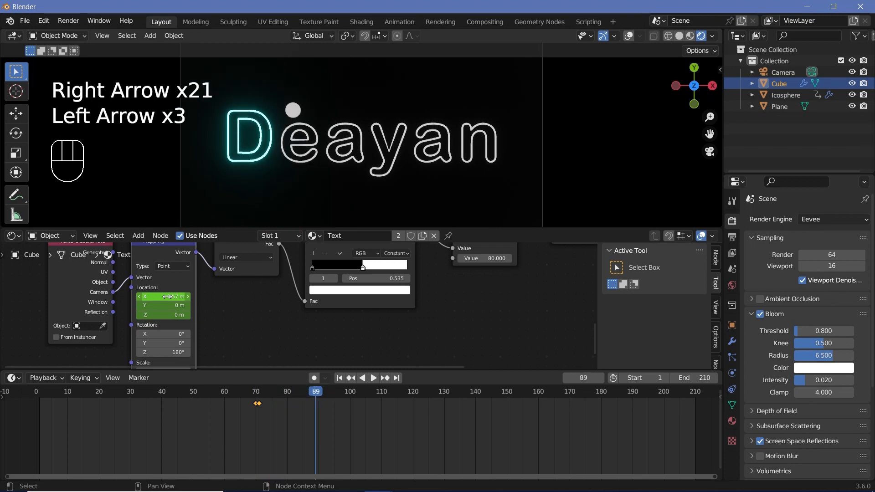
key(Right)
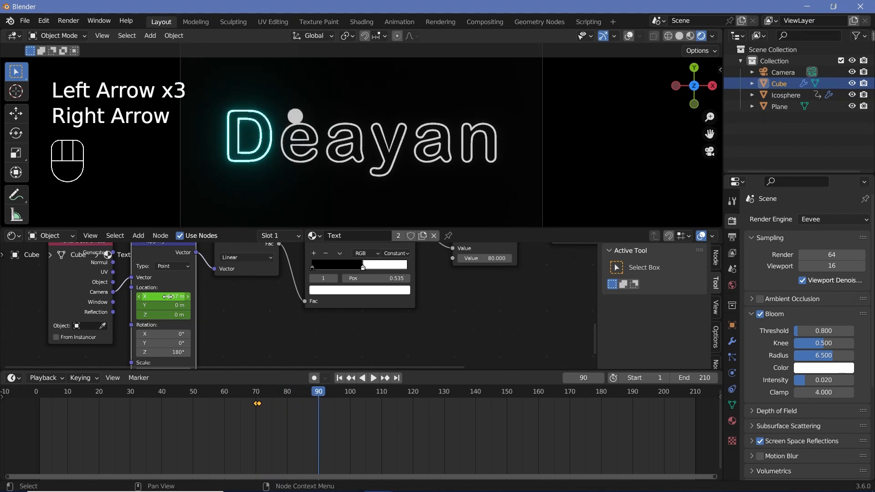
key(i)
At frame 91, raise the Mapping node's X location to 0.07 m so the letter e also glows, and keyframe it.
key(Right)
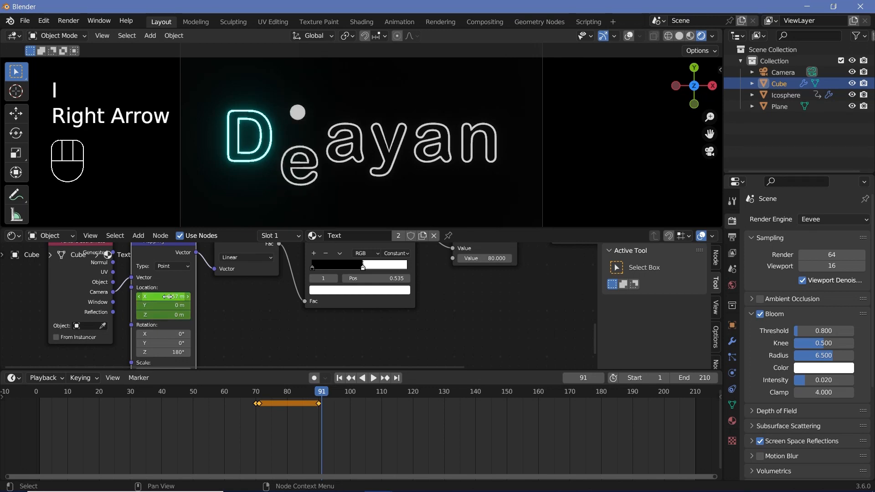
mouse_move(169, 296)
mouse_down()
mouse_move(191, 297)
mouse_move(171, 297)
mouse_up()
Move the playhead to frame 110, where the ball lands on the first letter a.
key(Right)
key(Right)
key(Right)
key(Right)
key(Right)
key(Right)
key(Right)
key(Right)
key(Right)
key(Right)
key(Right)
key(Right)
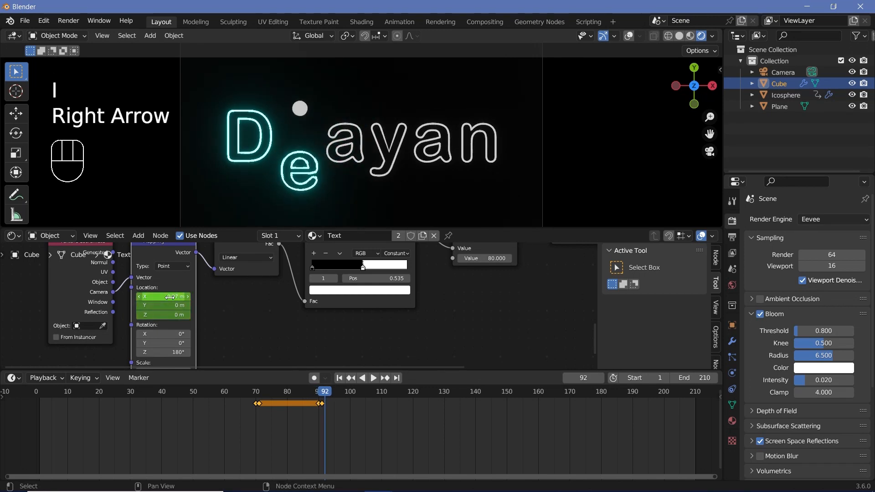
key(Right)
key(Right)
key(Right)
key(Right)
key(Right)
key(Right)
key(Right)
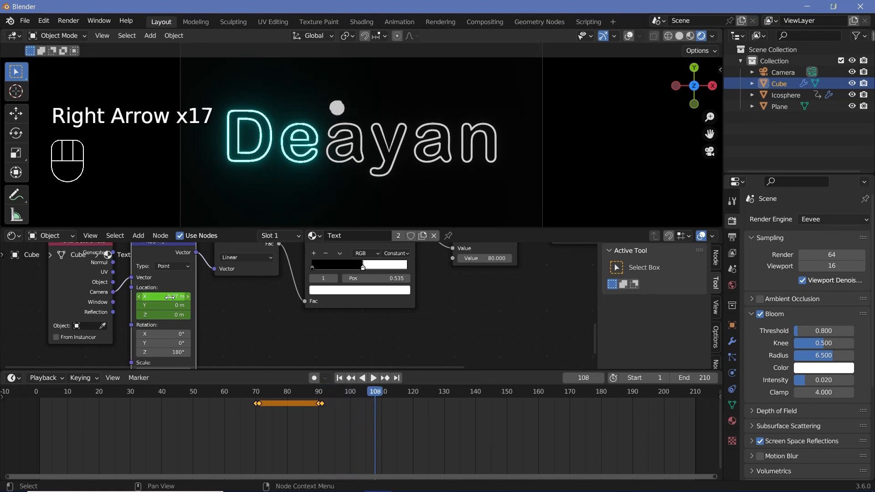
Try lowering the Mapping node's X location to 0.05 m at frame 110.
shift+click(172, 297)
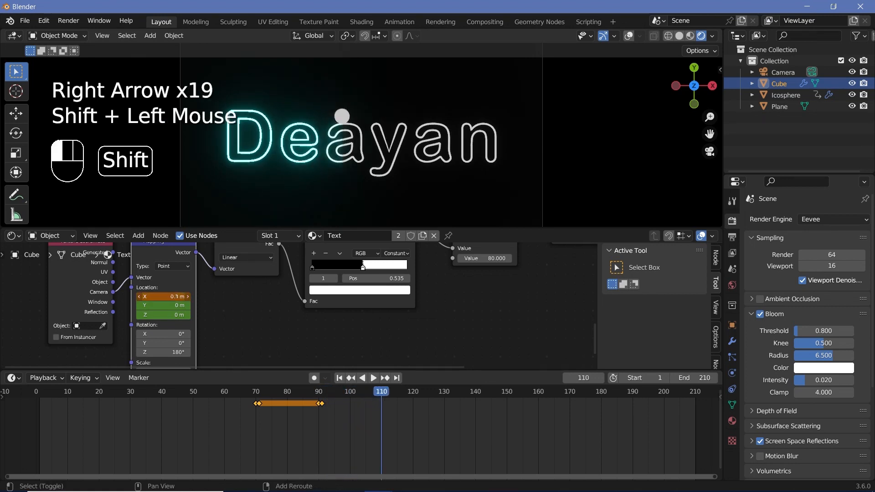
shift+drag(171, 296, 157, 297)
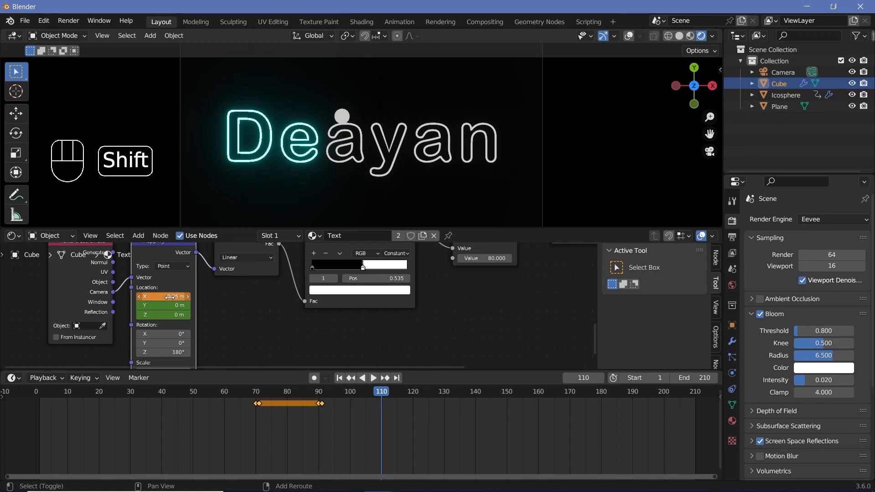
Duplicate the Mapping location keyframe from frame 91 to frame 110.
click(148, 291)
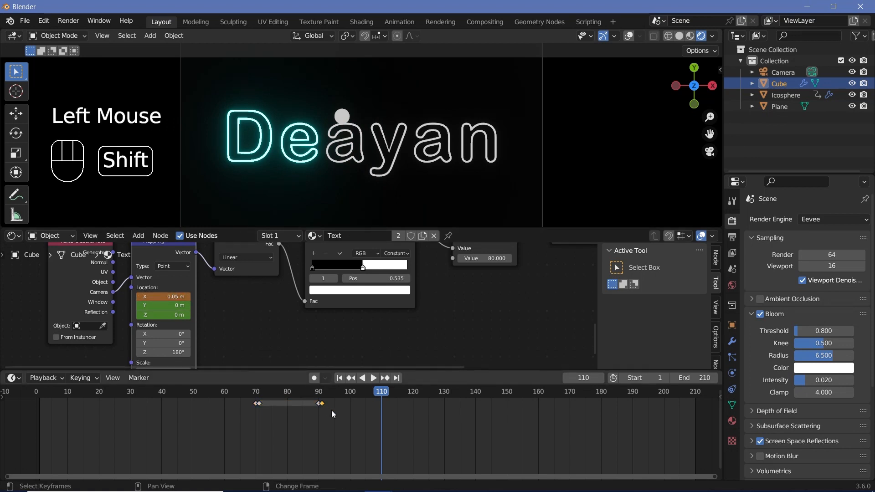
key(shift+d)
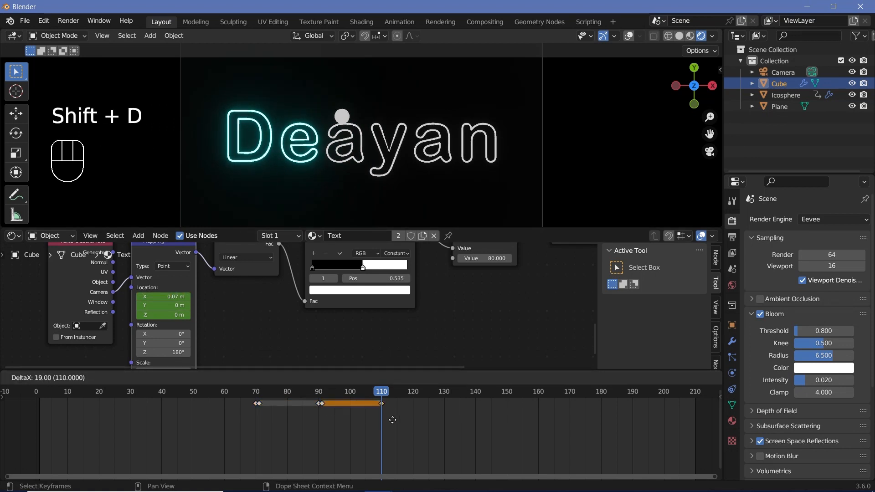
click(391, 419)
At frame 111, raise the Mapping node's X location to 0.63 m so the first a glows, and keyframe it.
key(Right)
mouse_move(164, 296)
mouse_down()
mouse_move(192, 296)
mouse_move(171, 297)
mouse_up()
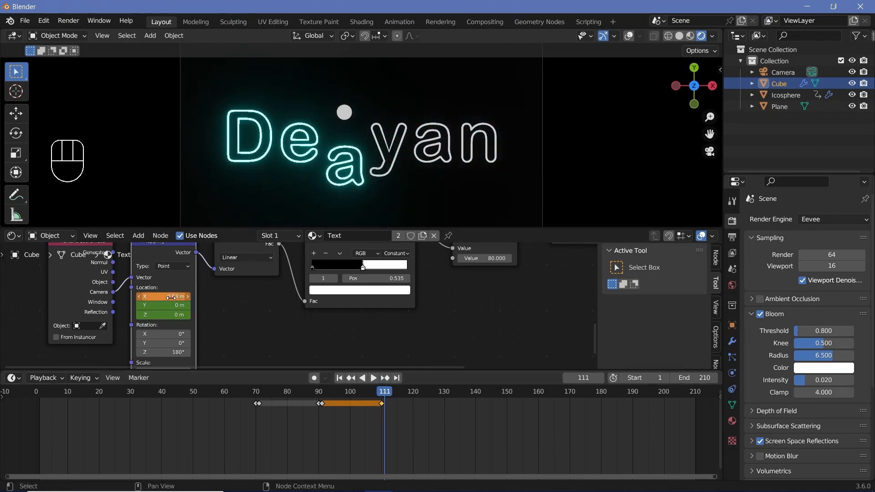
Move the playhead to frame 130, where the ball lands on the letter y.
key(Right)
key(Right)
key(Right)
key(Right)
key(Right)
key(Right)
key(Right)
key(Right)
key(Right)
key(Right)
key(Right)
key(Right)
key(Right)
key(Right)
key(Right)
key(Right)
key(Right)
key(Right)
key(Right)
key(Right)
key(Left)
key(Left)
key(Left)
key(Right)
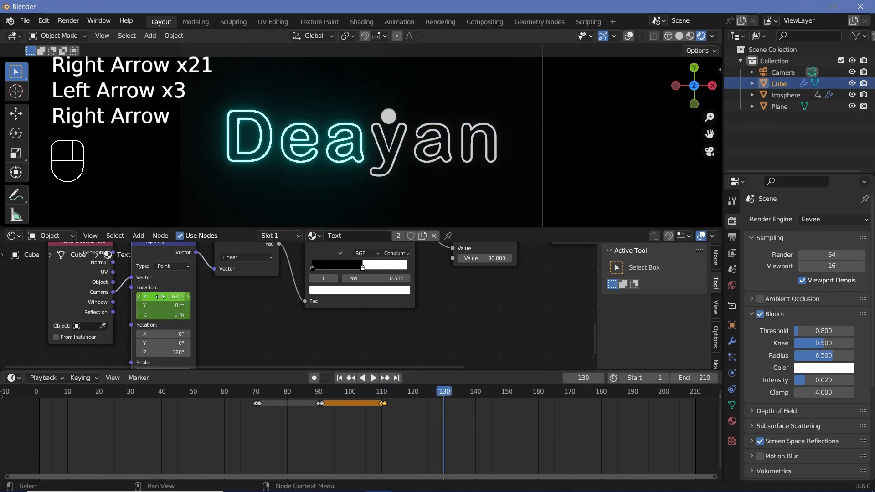
Keyframe the Mapping location at frame 130, then raise its X location to 1.1 m at frame 131 so the y glows.
key(i)
key(Right)
shift+drag(160, 297, 161, 298)
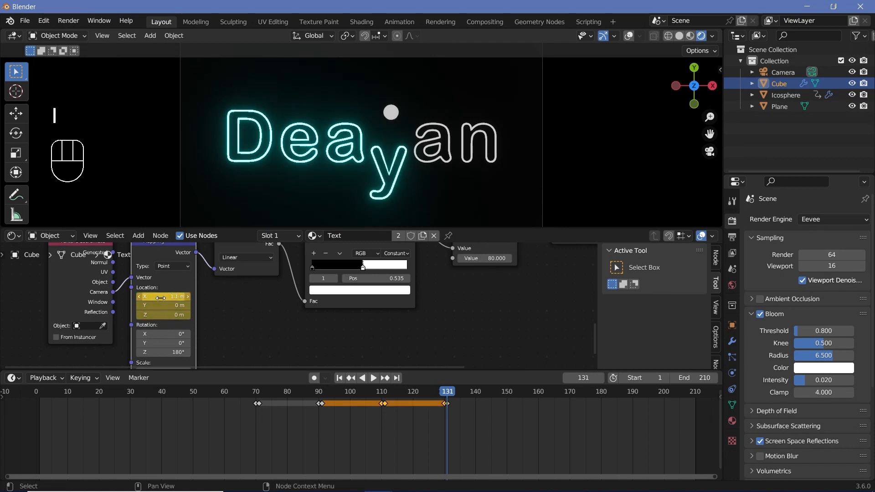
Rewind and play back the animation to check that each letter lights up as the ball hits it.
scroll(509, 400, down, 4)
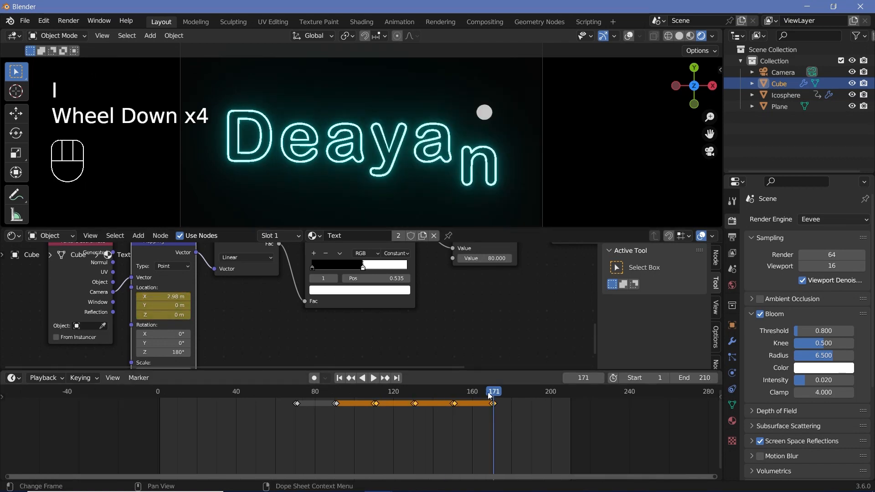
drag(491, 396, 205, 362)
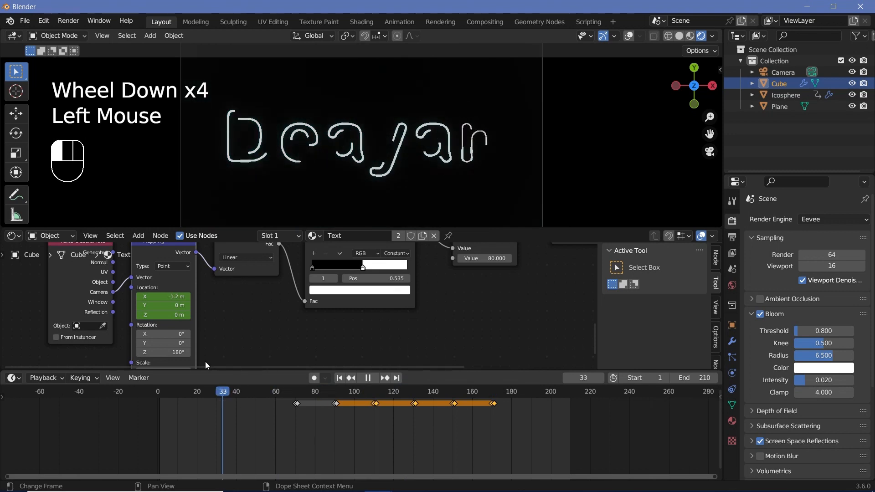
key(space)
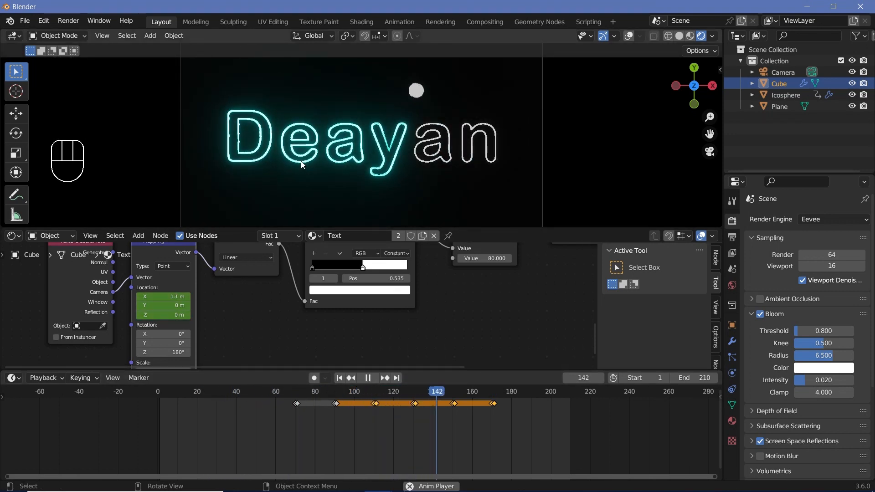
key(space)
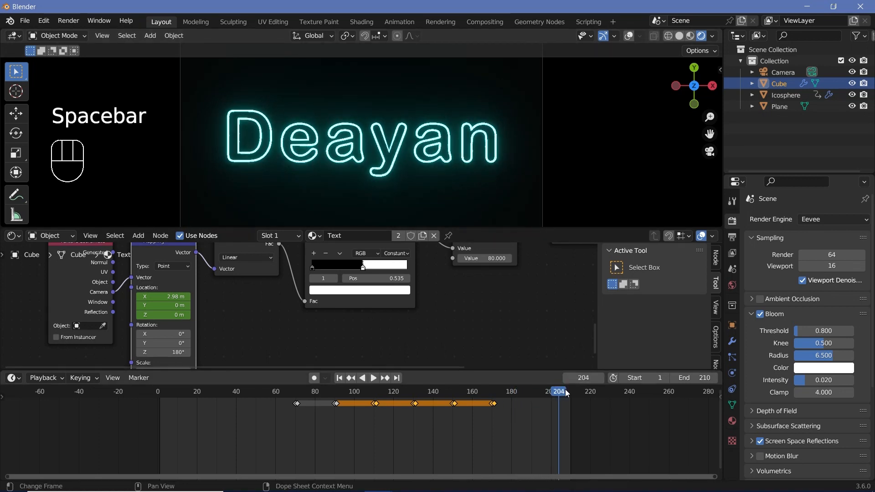
At frame 69, give the icosphere a new material and delete its default shader node.
drag(509, 391, 293, 392)
click(249, 80)
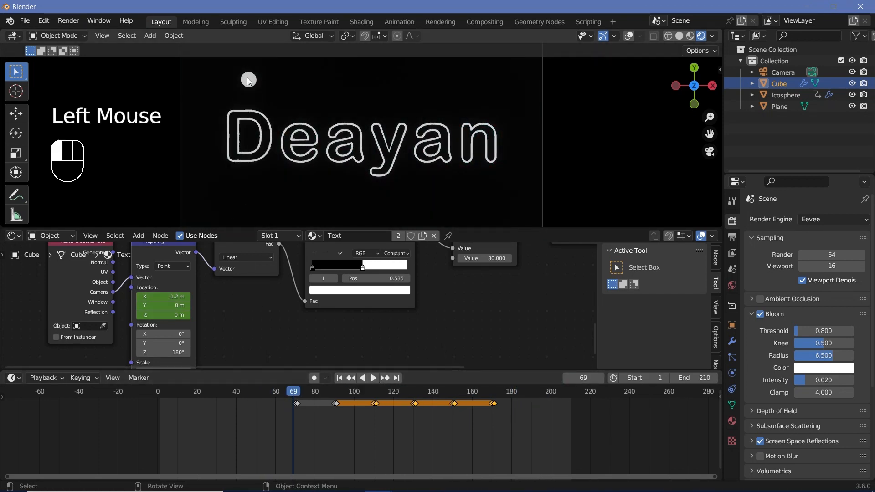
click(395, 238)
scroll(392, 283, down, 4)
middle_drag(392, 282, 406, 296)
click(388, 291)
key(x)
scroll(374, 283, up, 4)
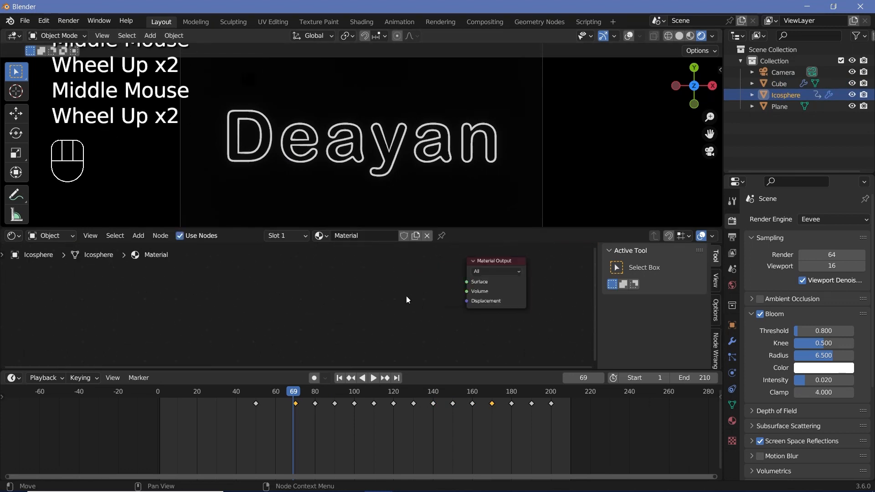
Add an Emission node and connect it to the Material Output's Surface input.
key(shift+a)
text(emi)
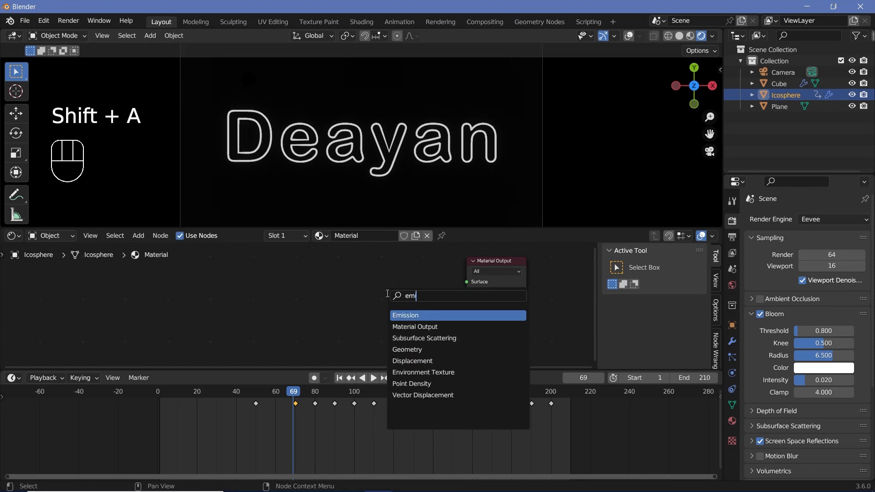
key(Return)
drag(418, 292, 468, 281)
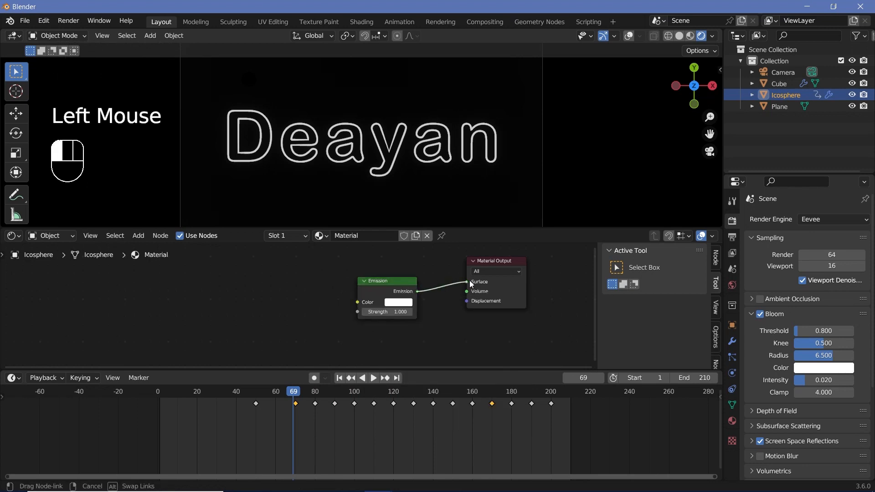
Set the ball's emission colour to cyan with hue 0.500 and saturation 0.714, and its strength to 100.
click(399, 306)
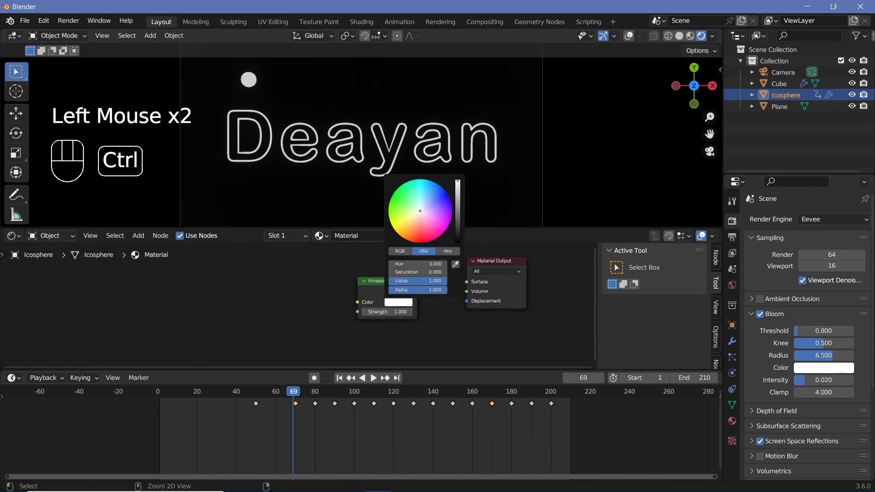
ctrl+click(421, 190)
ctrl+drag(420, 200, 420, 197)
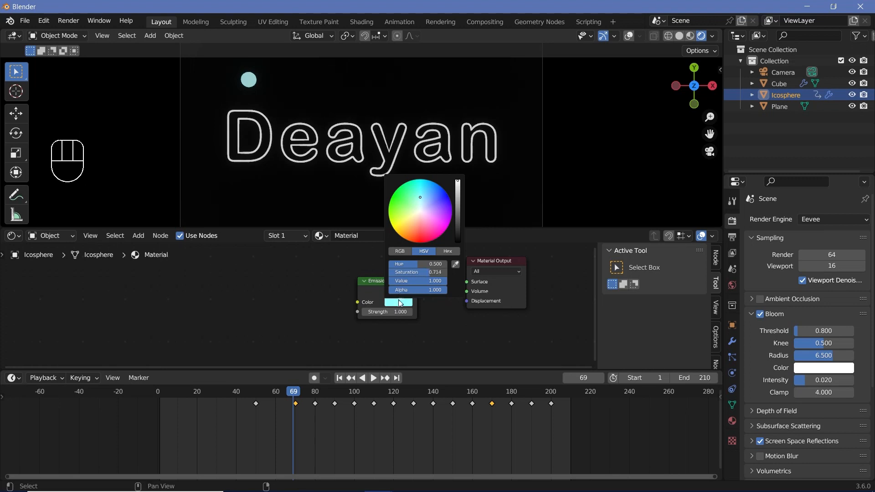
drag(393, 312, 401, 312)
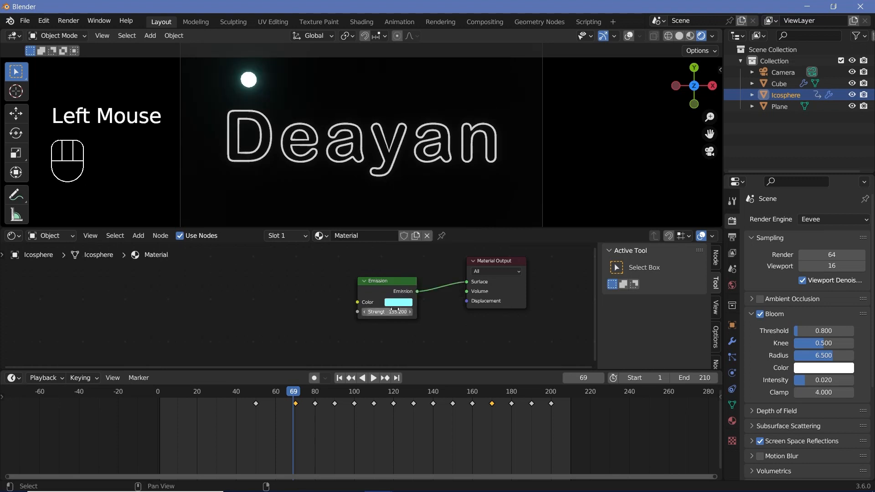
text(00)
Play the animation through to frame 210 to check the glowing ball within the whole camera frame.
scroll(275, 122, down, 2)
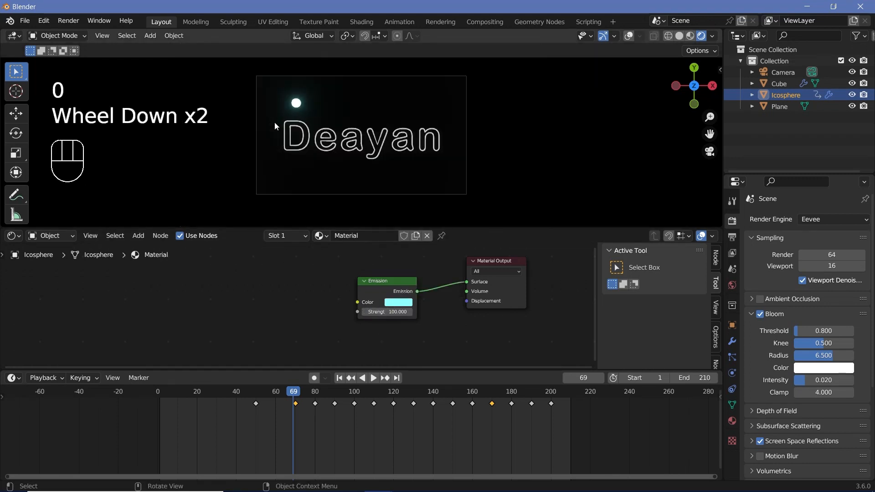
key(space)
key(space)
key(space)
key(Right)
key(Right)
key(Right)
key(Right)
key(Right)
key(Right)
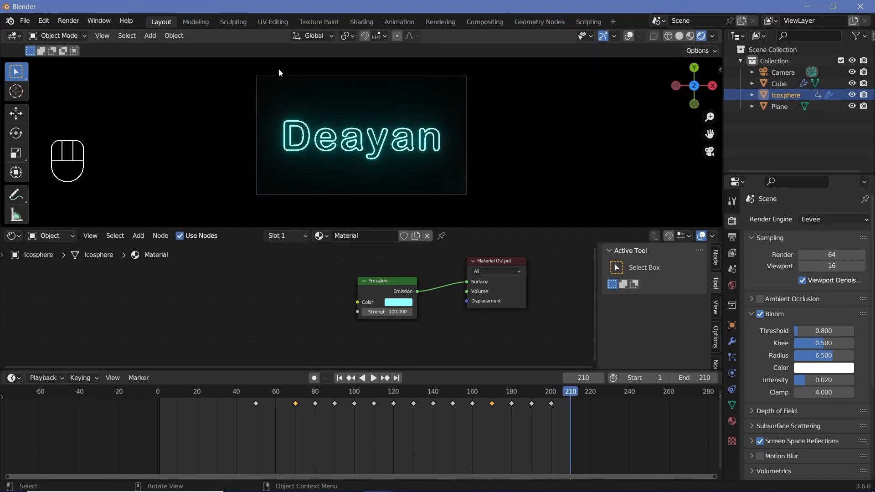
key(Left)
key(Right)
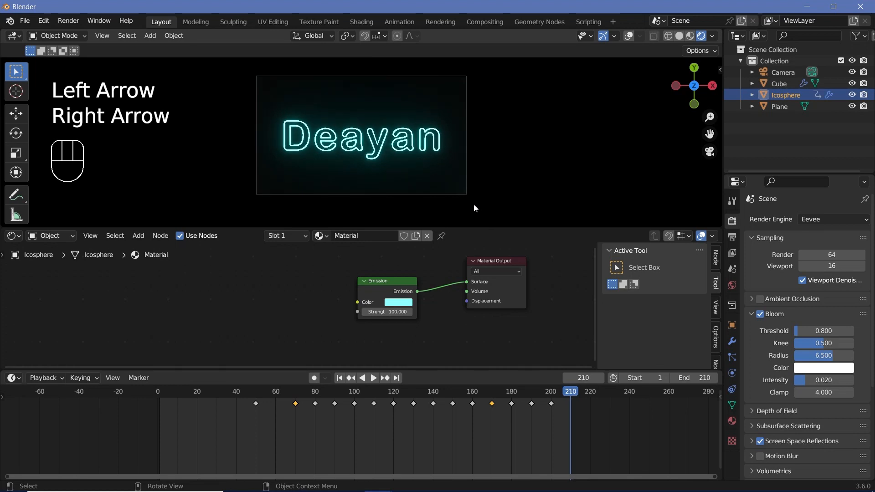
Examine the lower-right corner of the camera frame while stepping through the final frames, ending on frame 210.
scroll(476, 203, up, 2)
shift+middle_drag(489, 204, 425, 187)
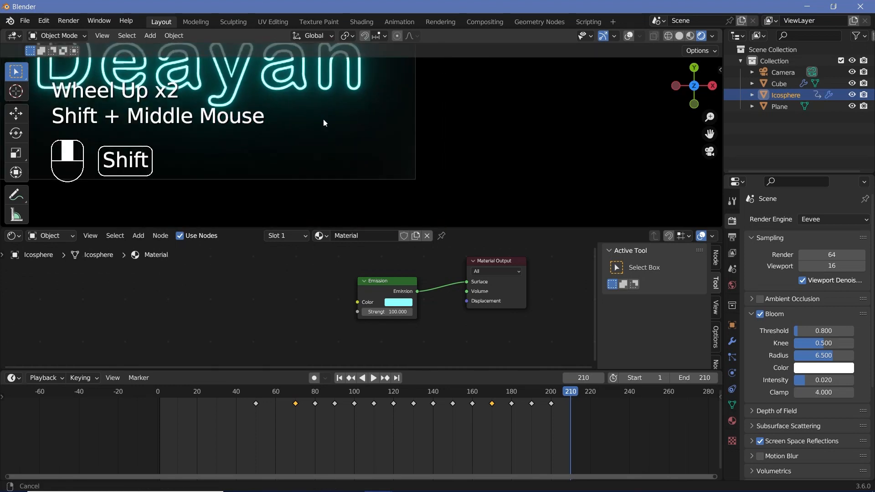
scroll(323, 120, up, 3)
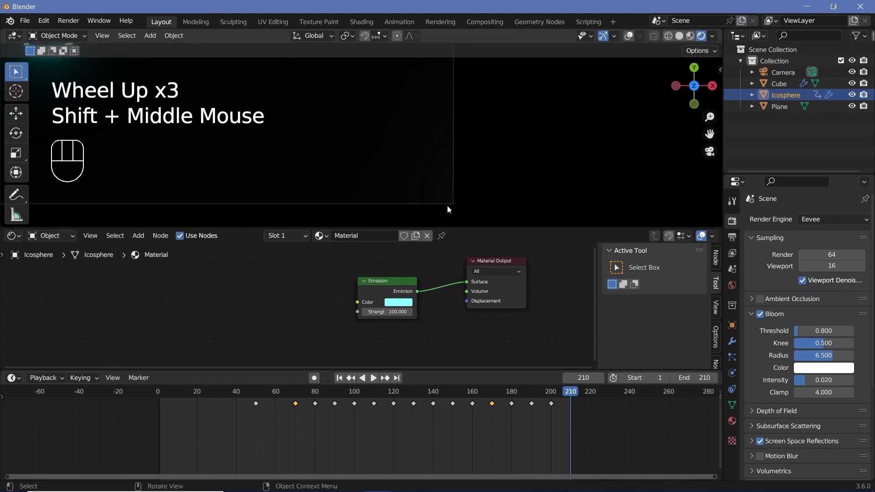
key(Right)
key(Right)
key(Right)
key(Right)
key(Right)
key(Right)
key(Right)
key(Right)
key(Right)
key(Right)
key(Right)
key(Right)
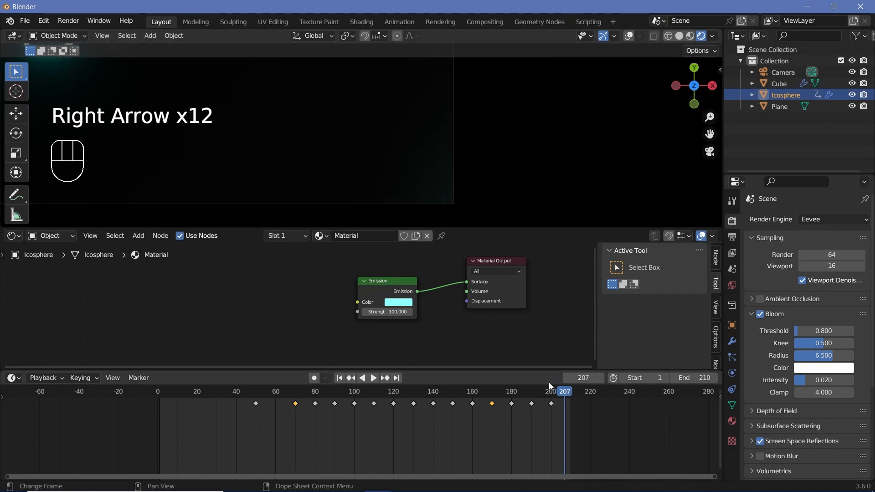
key(Right)
key(Right)
key(Right)
key(Right)
key(Right)
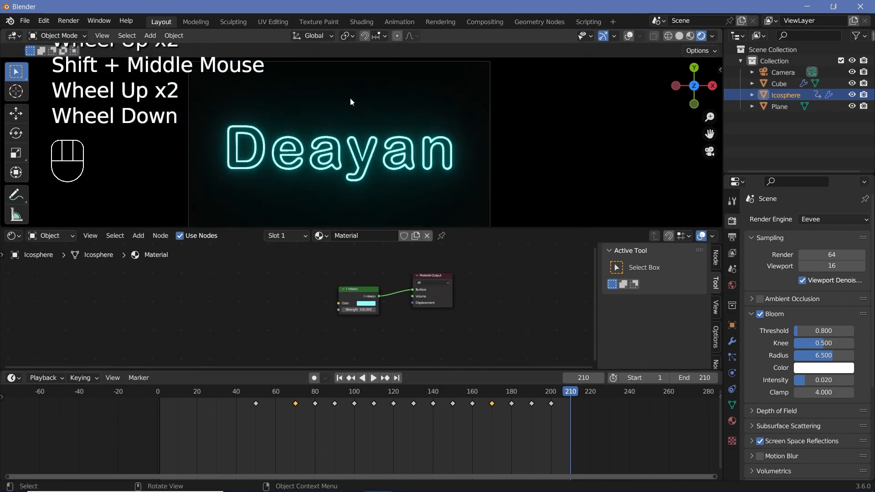
Select the background plane and add a Gradient Texture node to its material.
click(349, 97)
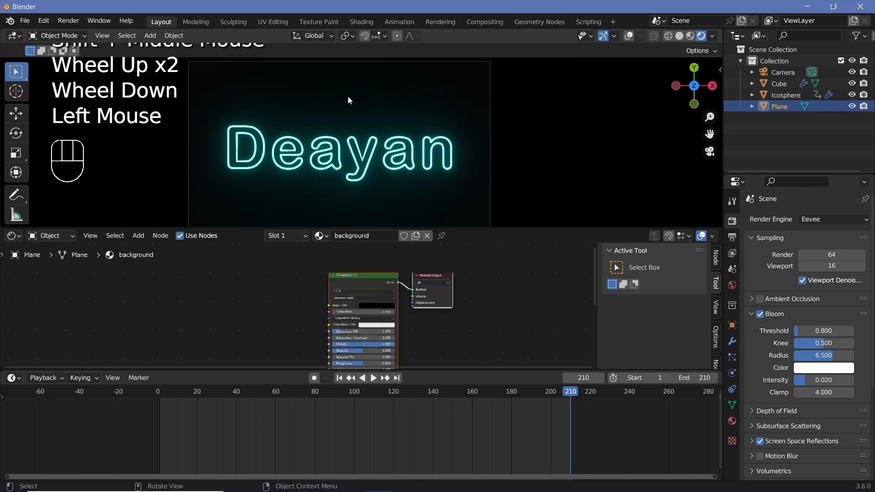
scroll(327, 302, down, 3)
scroll(337, 299, up, 3)
middle_drag(266, 317, 326, 313)
key(shift+a)
click(325, 294)
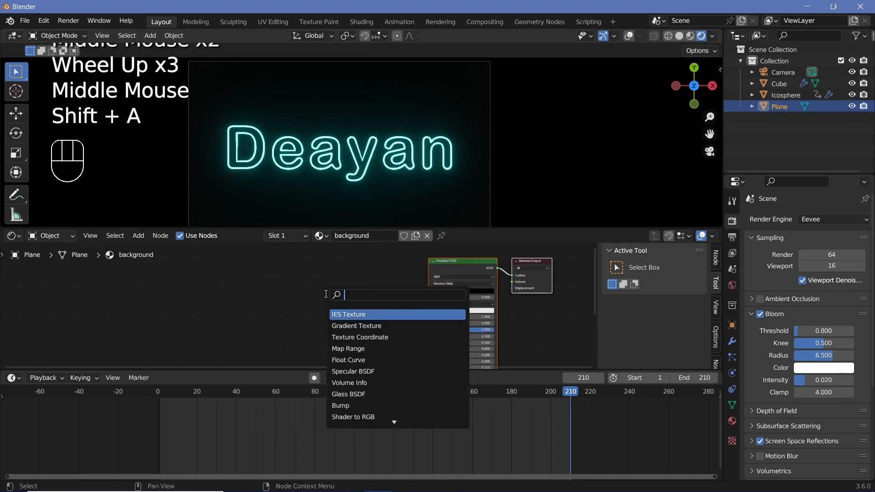
text(gradien)
key(Return)
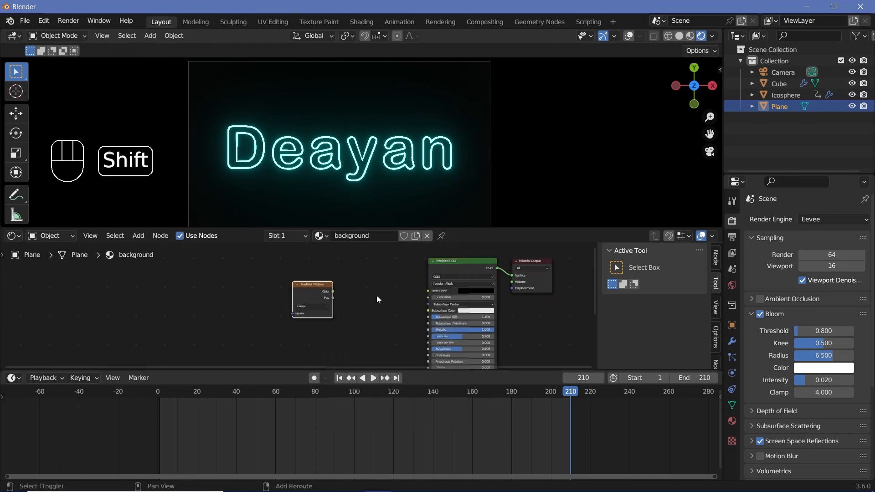
Add a Color Ramp node and connect the Gradient Texture's Color output to its Fac input.
key(shift+a)
click(373, 292)
text(colo)
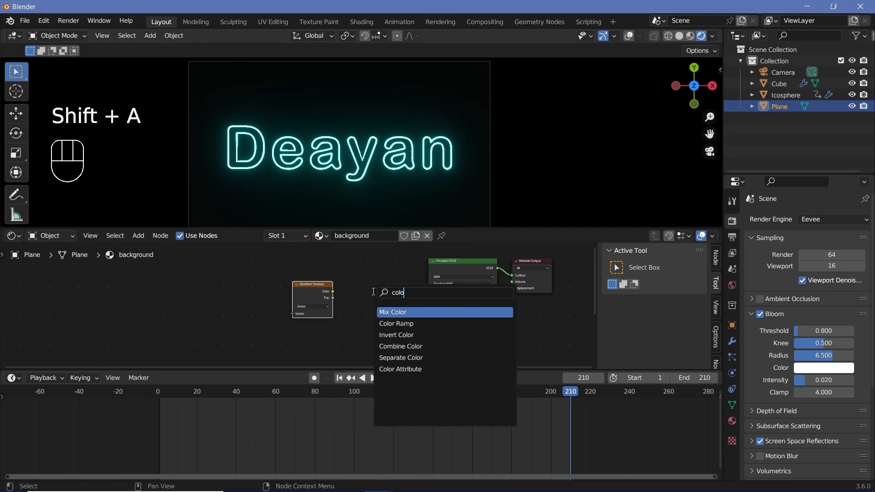
click(396, 323)
drag(316, 293, 338, 323)
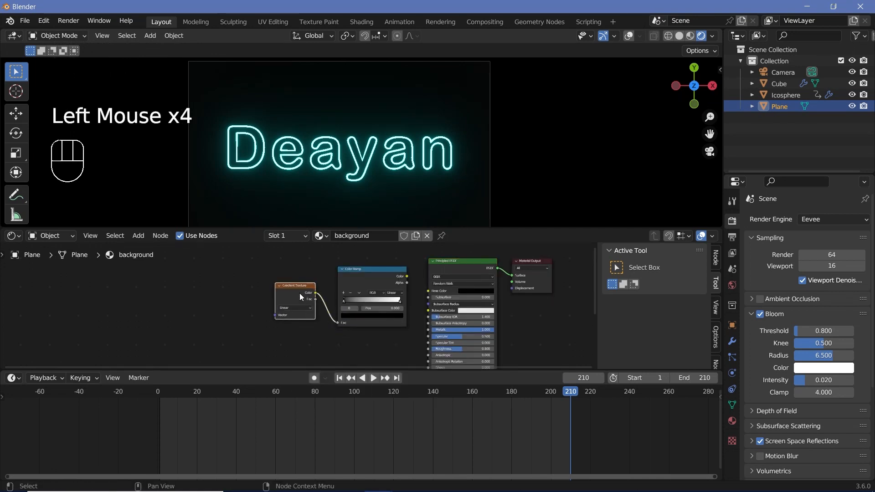
Add Texture Coordinate and Mapping nodes to the Gradient Texture, and feed the mapping from the Object coordinates.
key(ctrl+t)
scroll(299, 293, up, 2)
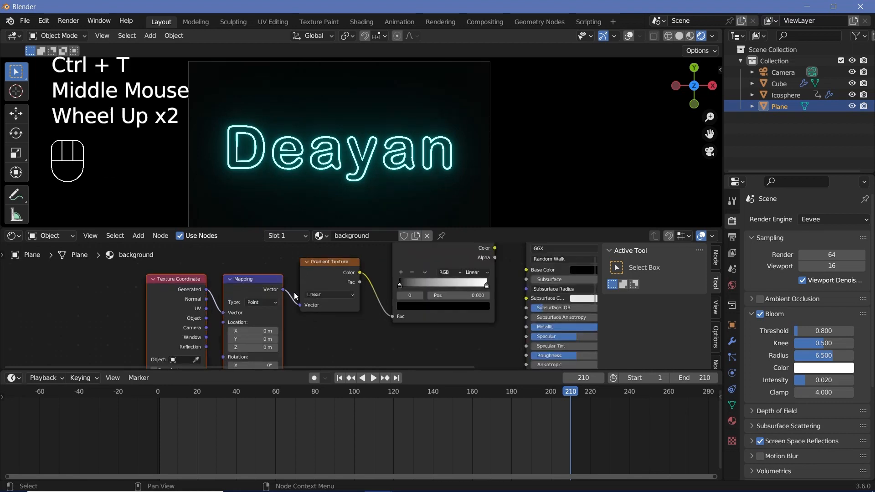
click(206, 319)
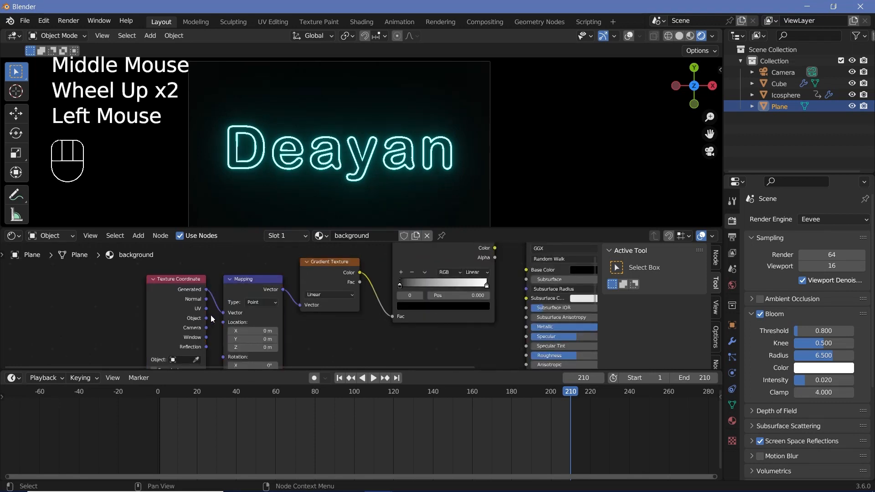
click(184, 281)
click(184, 281)
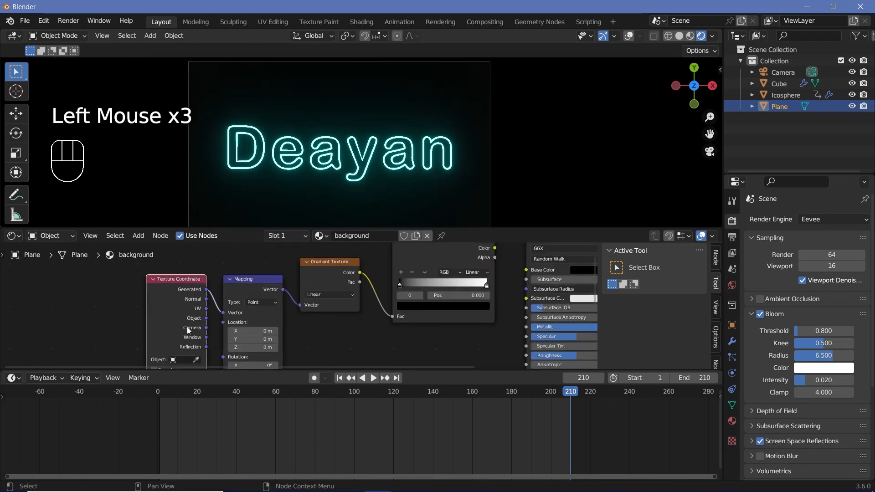
click(252, 284)
click(190, 282)
drag(206, 318, 233, 313)
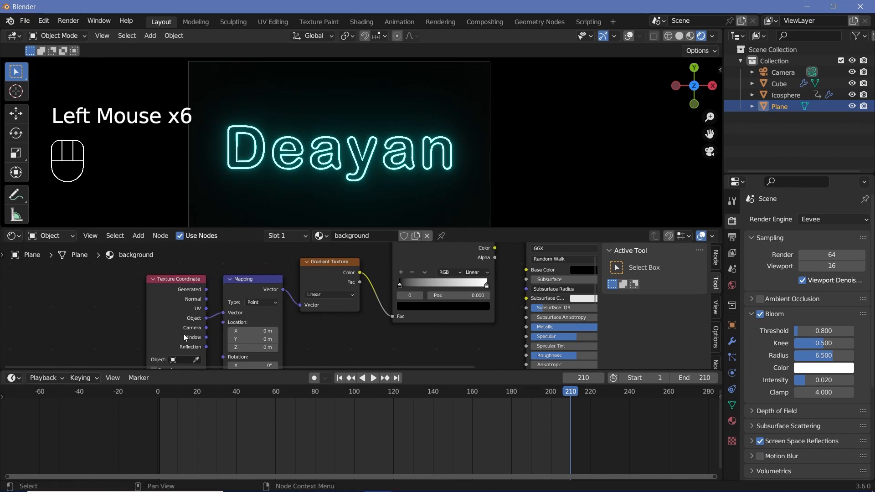
Connect the Color Ramp's Color output to the Principled BSDF's Base Color.
middle_drag(493, 278, 435, 265)
scroll(435, 265, up, 2)
middle_drag(435, 266, 394, 292)
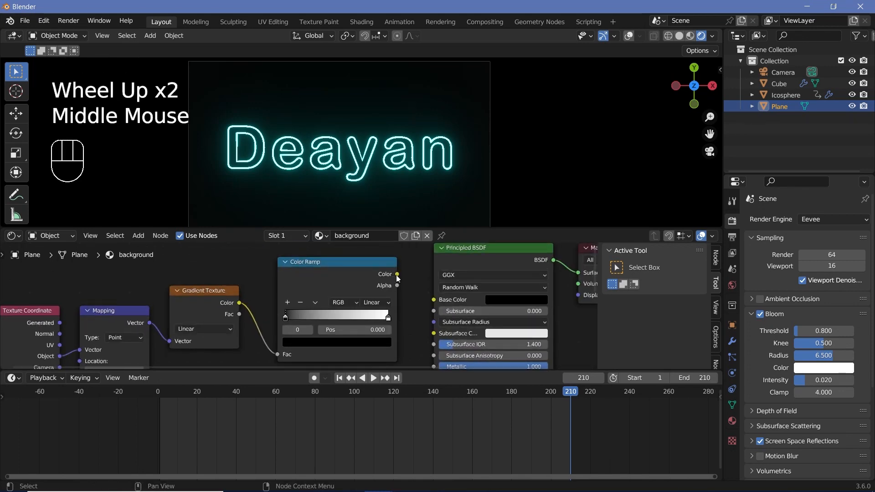
drag(397, 274, 433, 299)
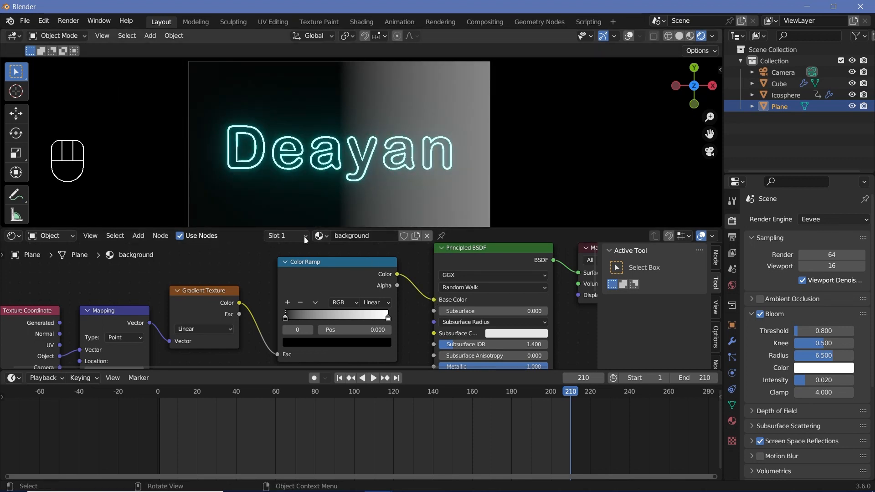
Rotate the background's gradient mapping so the gradient runs vertically, dark above and light below.
middle_drag(273, 310, 199, 335)
click(151, 340)
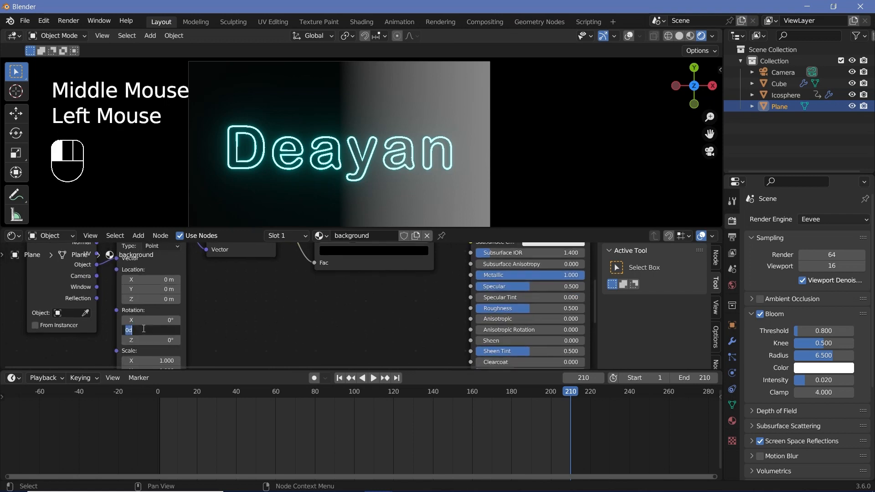
middle_drag(151, 340, 113, 407)
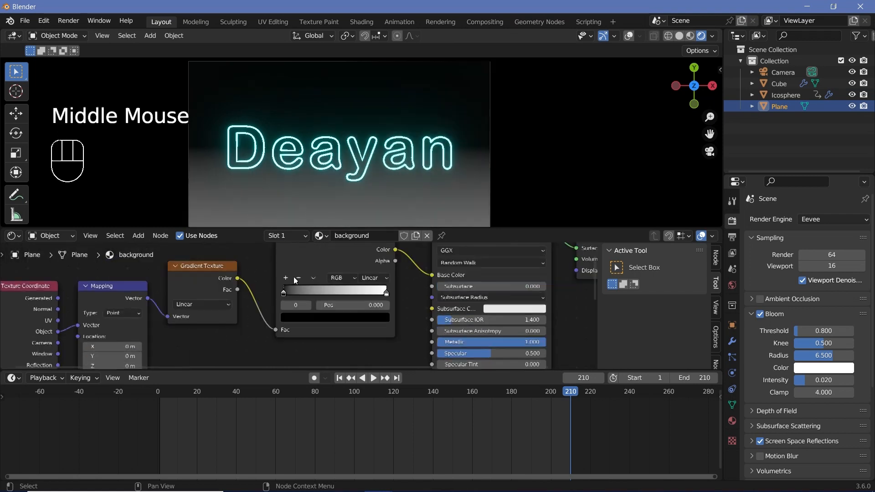
Set the Color Ramp's black stop to a very dark cyan with hue 0.500, saturation 1.000 and value 0.005.
click(283, 291)
click(305, 322)
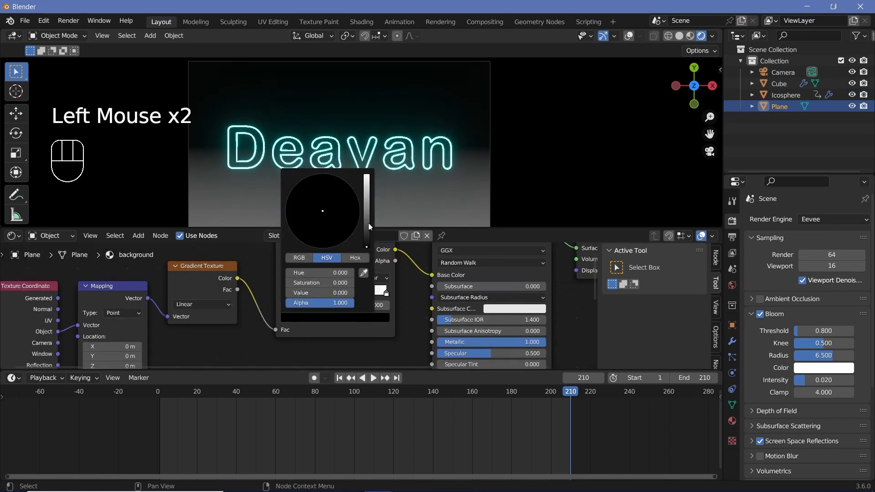
key(ctrl+v)
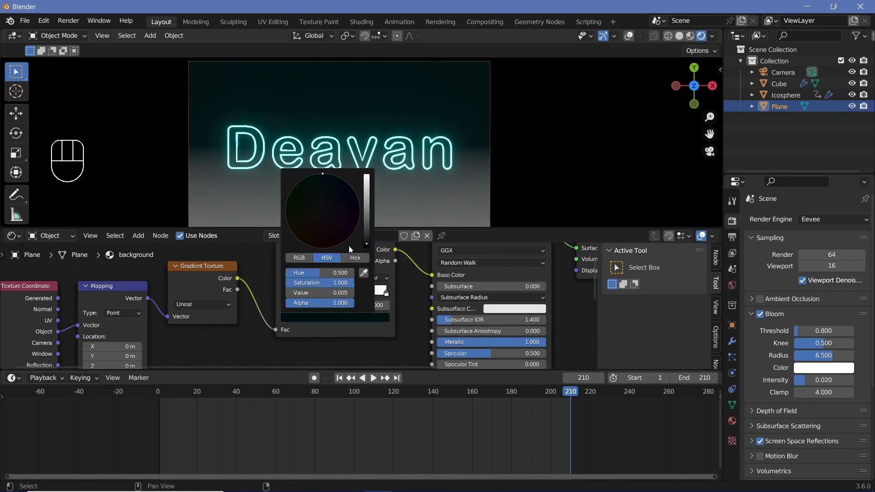
Darken the Color Ramp's white stop at position 1.000 to black.
click(387, 293)
click(375, 316)
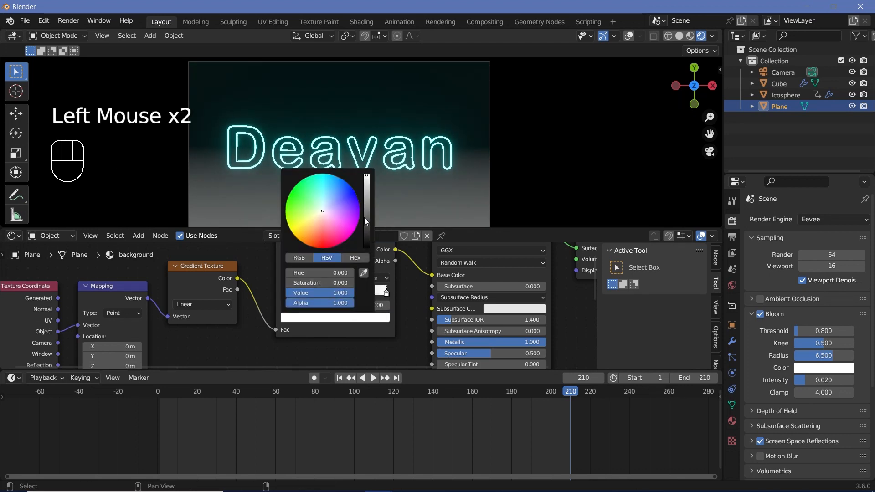
drag(365, 218, 367, 249)
Set the background's Mapping node to an X location of 0.37 m and a scale of 16.030 on all three axes.
scroll(206, 344, down, 2)
middle_drag(206, 344, 236, 327)
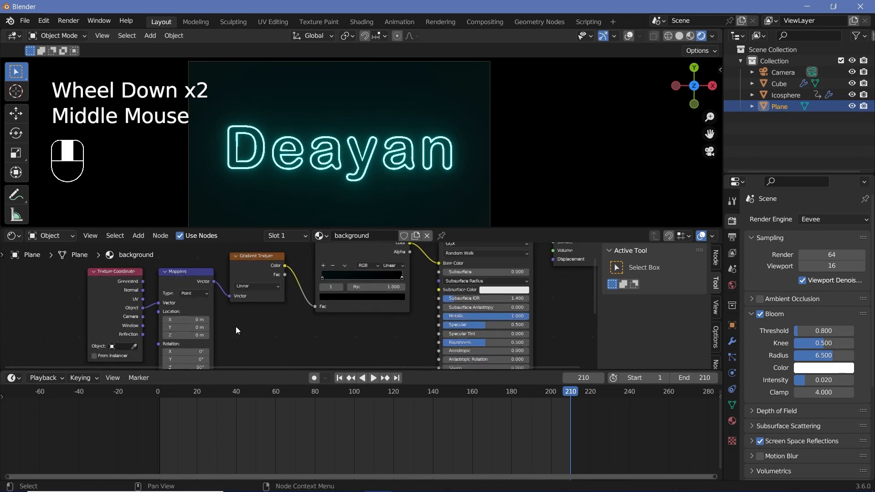
scroll(183, 311, up, 1)
drag(175, 317, 184, 317)
scroll(335, 102, down, 2)
scroll(335, 102, up, 1)
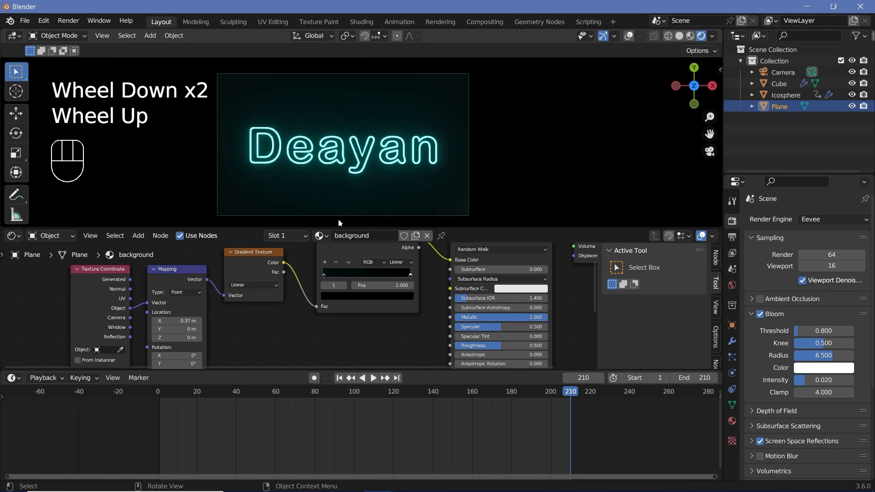
middle_drag(233, 342, 270, 259)
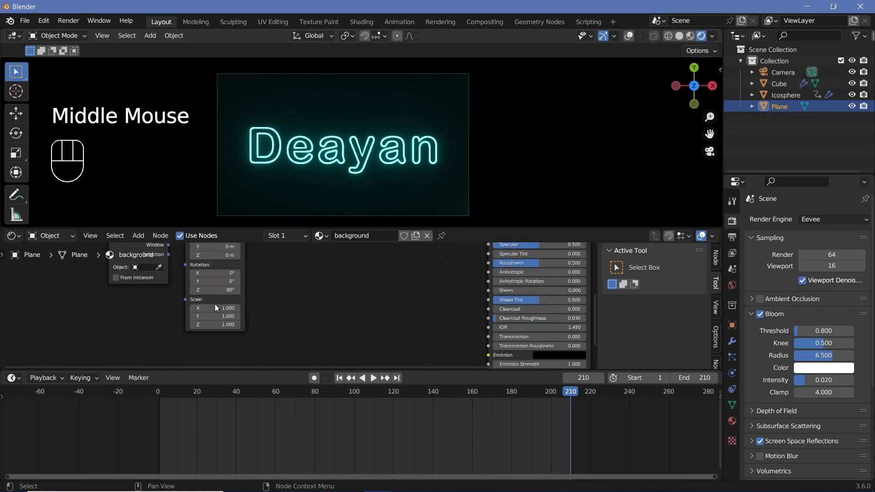
shift+drag(215, 308, 224, 308)
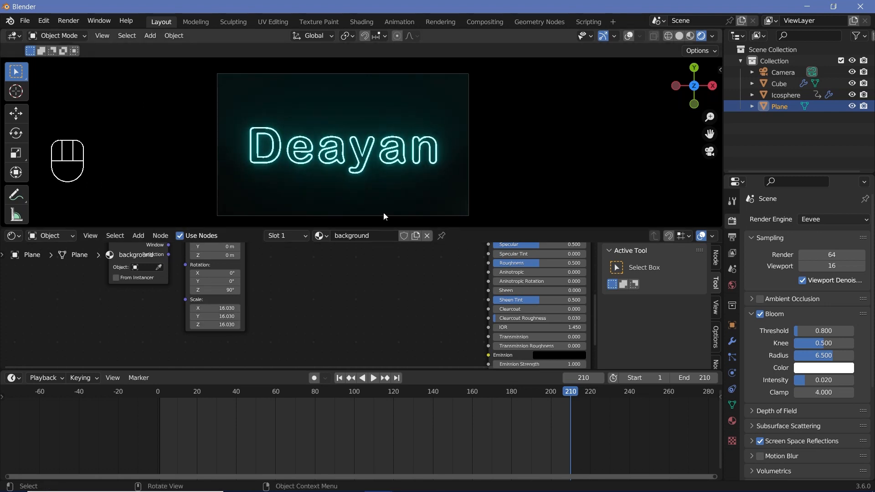
Brighten the Color Ramp's dark cyan stop at position 0.000 slightly, keeping it a deep teal.
scroll(339, 165, up, 4)
shift+middle_drag(331, 187, 272, 189)
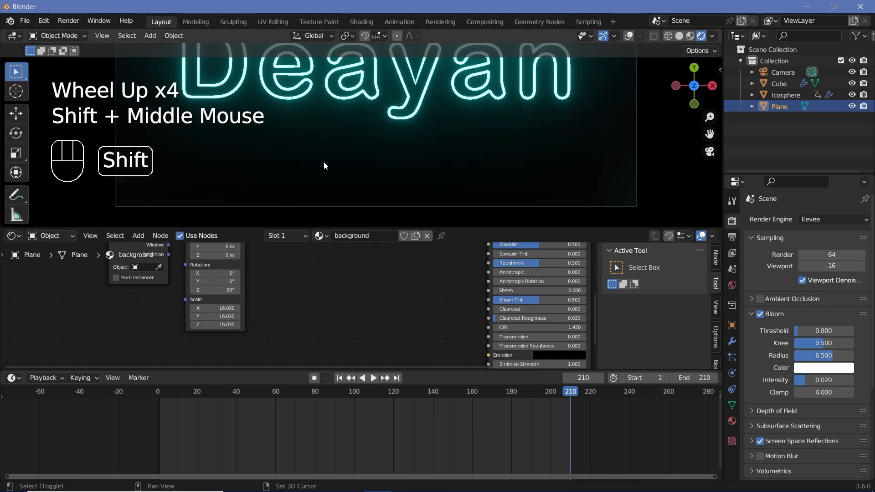
shift+middle_drag(323, 161, 353, 116)
scroll(370, 121, down, 3)
middle_drag(392, 310, 314, 319)
scroll(311, 324, up, 5)
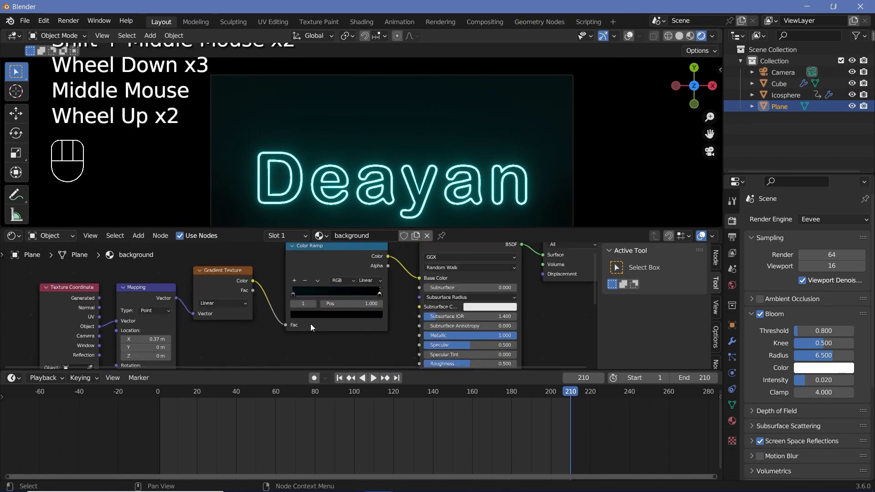
click(289, 290)
click(303, 317)
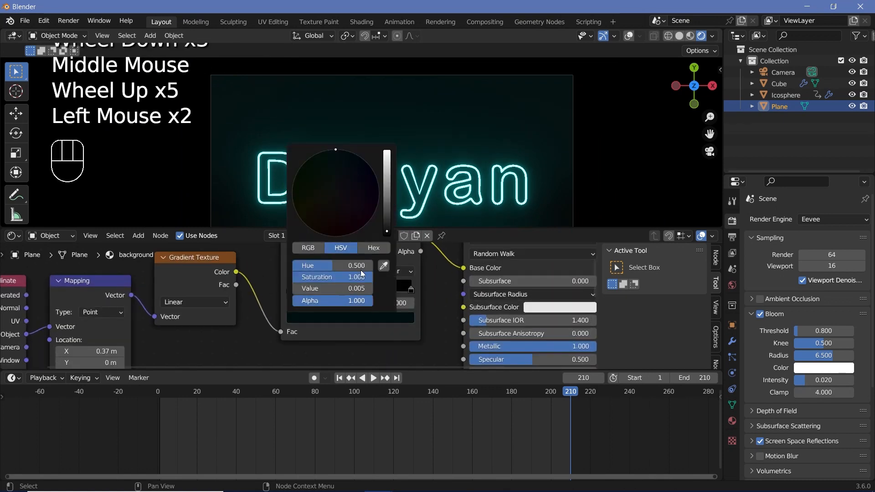
scroll(439, 129, down, 2)
shift+middle_drag(439, 129, 398, 112)
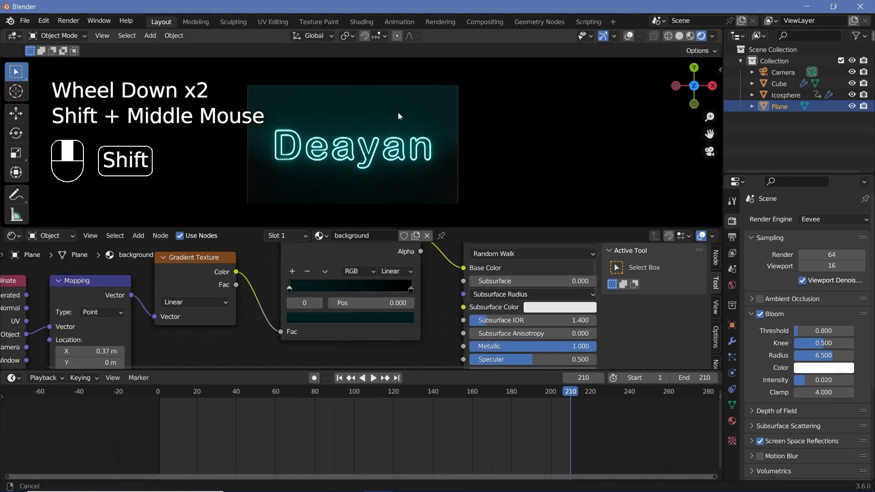
scroll(390, 117, up, 2)
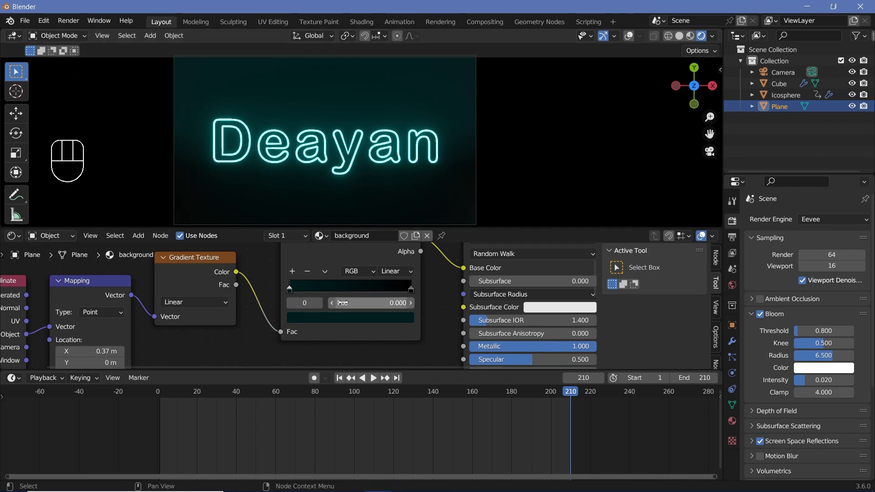
scroll(308, 171, down, 1)
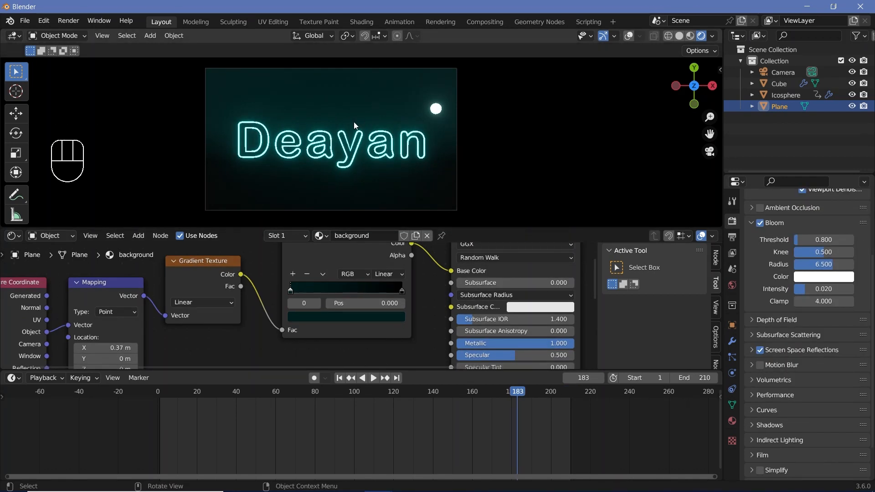
Enable motion blur in the Eevee render settings and set its shutter to 1.00.
click(762, 366)
click(751, 365)
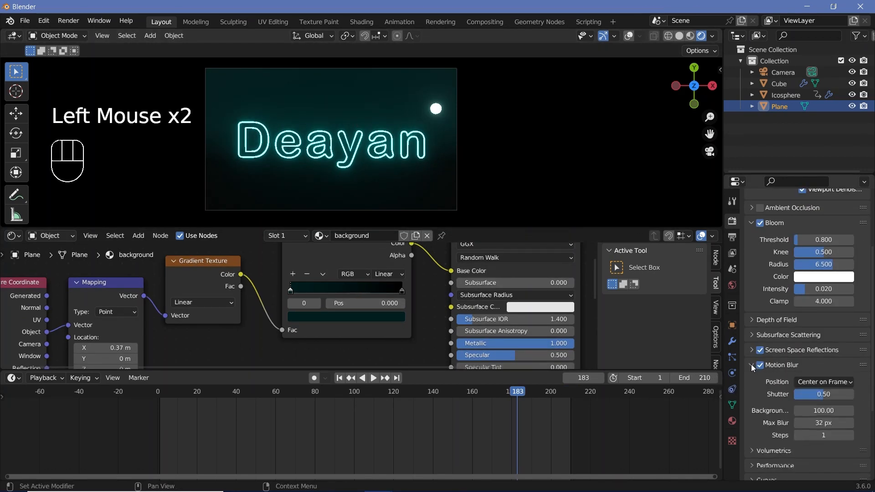
drag(824, 396, 853, 394)
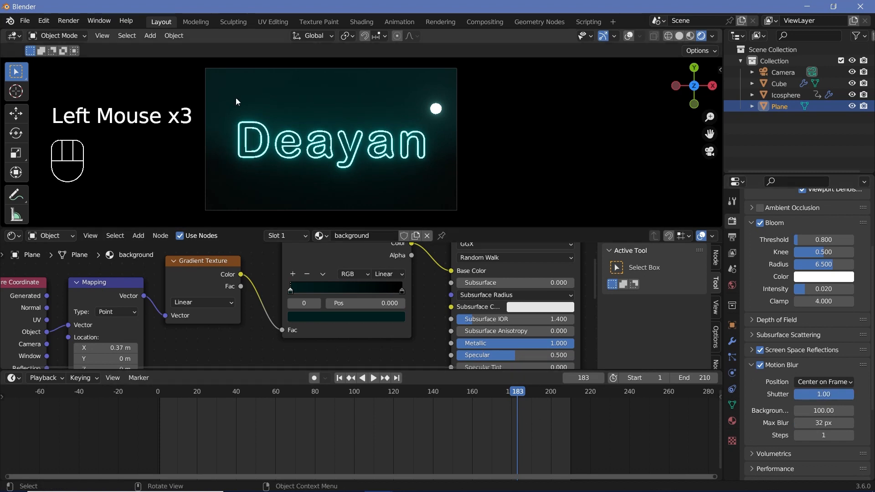
Play back the neon text animation as a preview and render the full animation.
scroll(385, 171, down, 1)
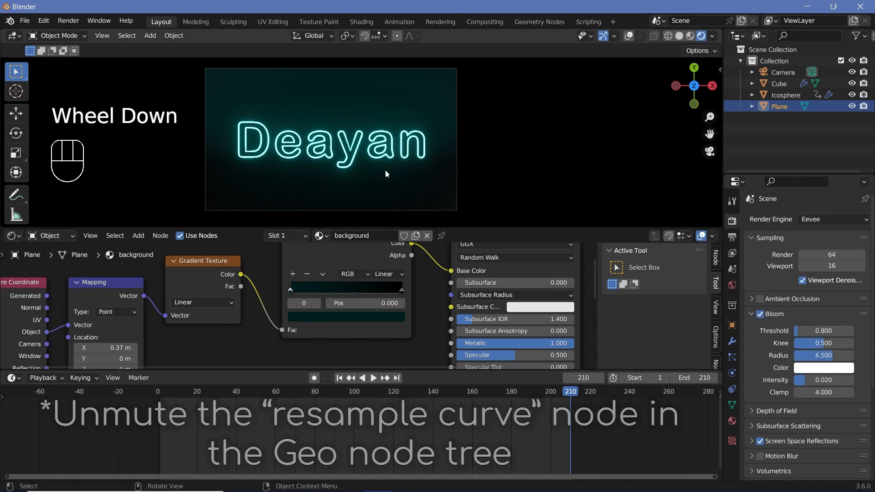
key(space)
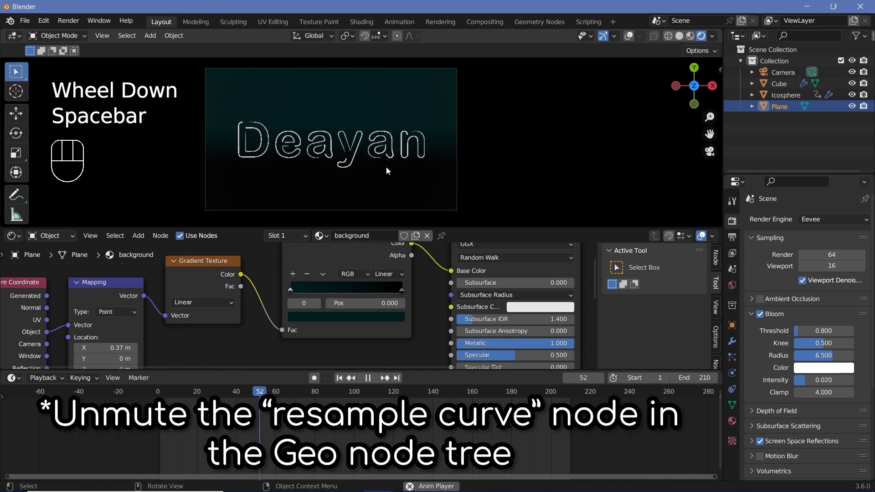
click(68, 21)
click(86, 46)
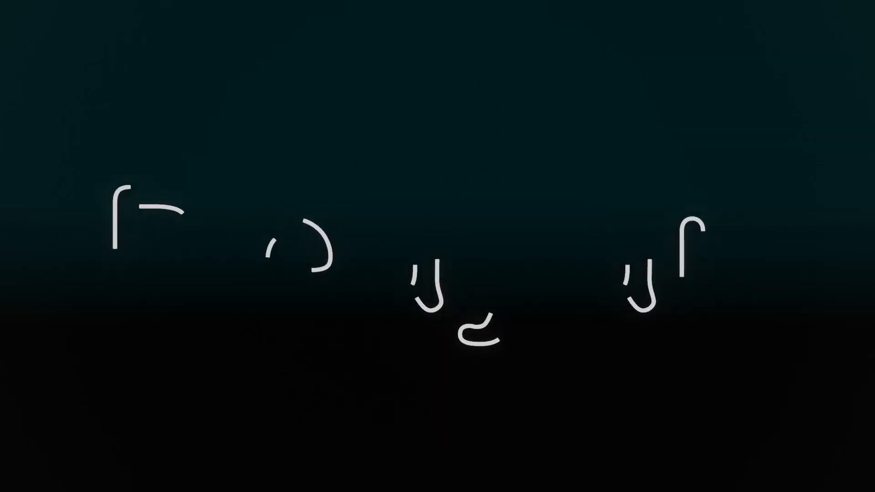